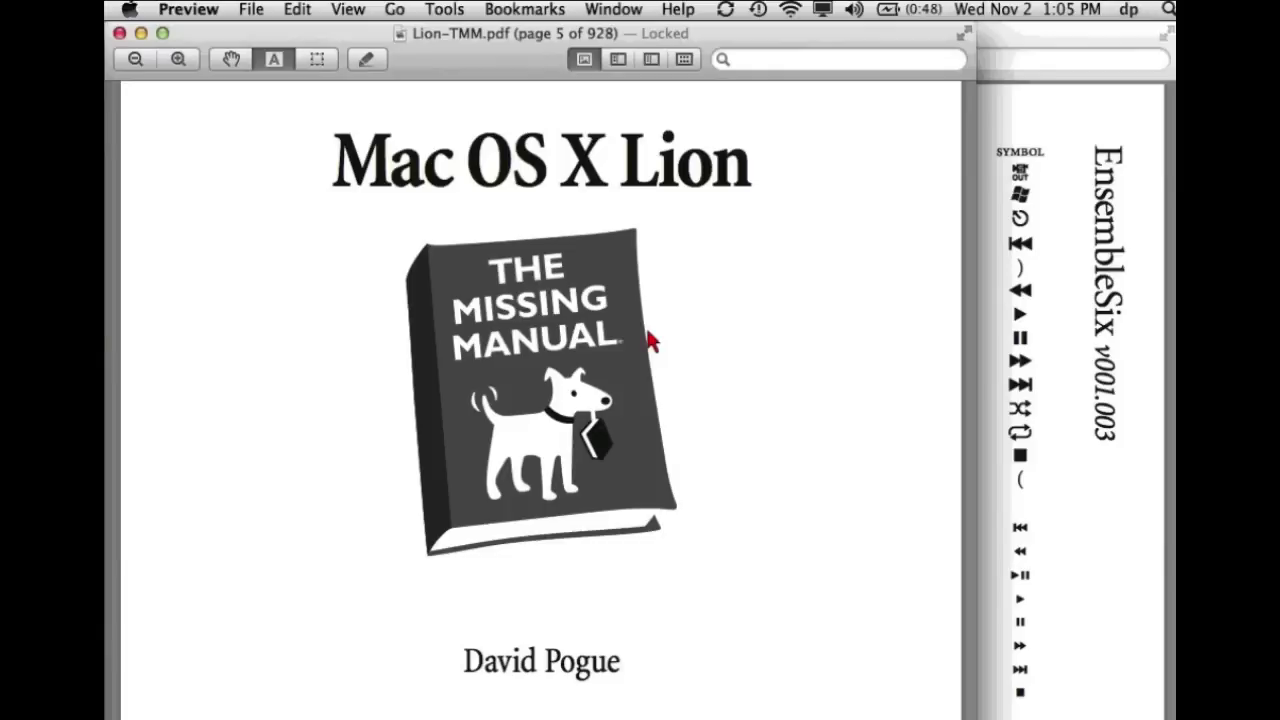
Step: Open Launchpad and browse through all of its pages of app icons, then return to the first page
key(F4)
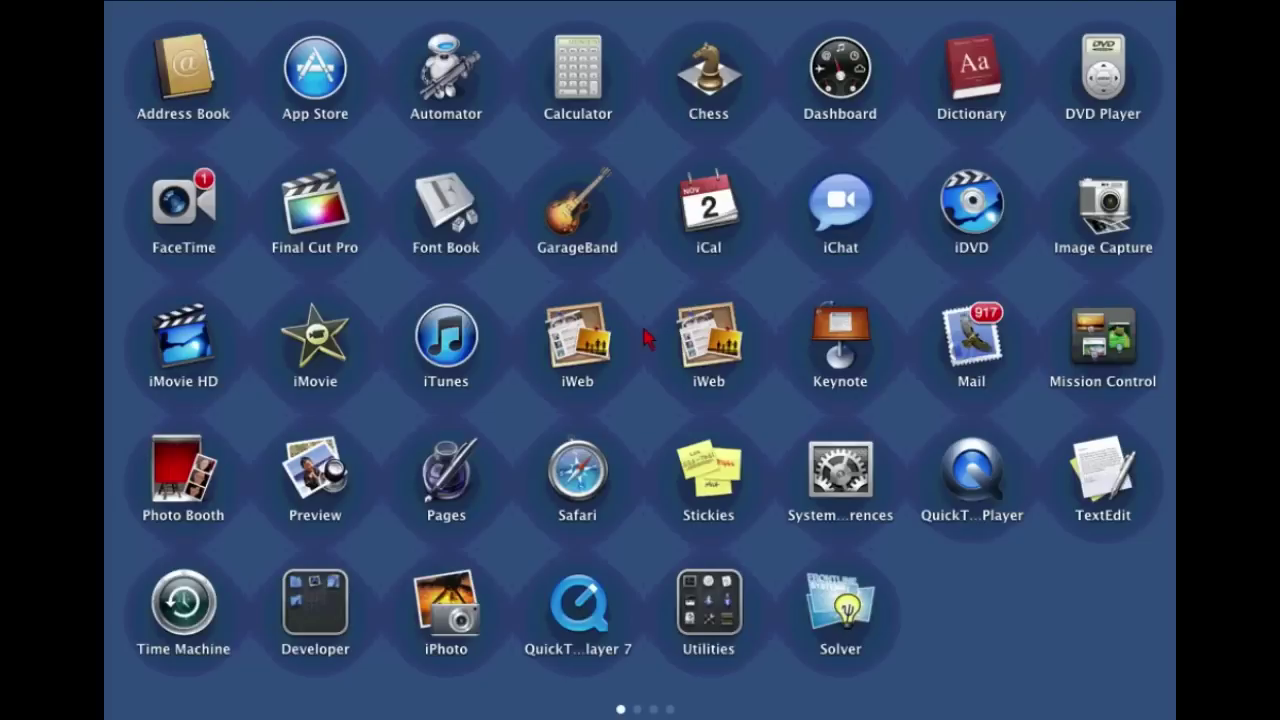
click(637, 710)
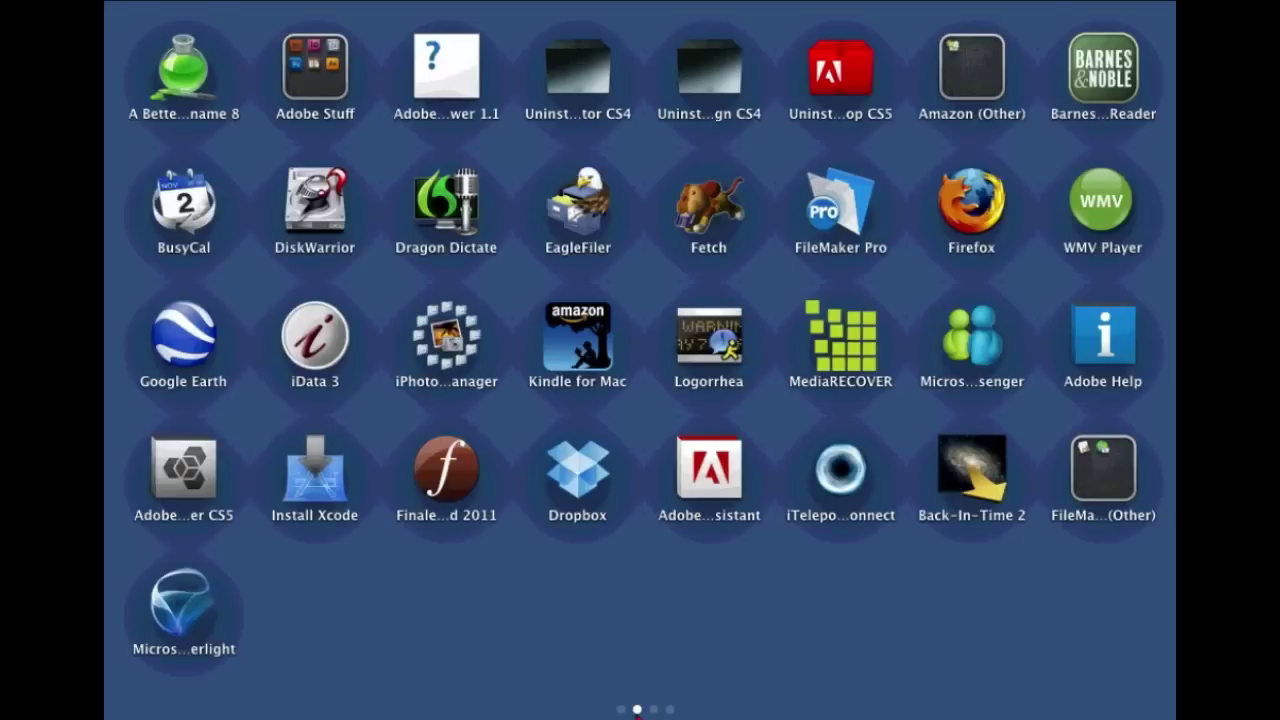
scroll(637, 714, right, 2)
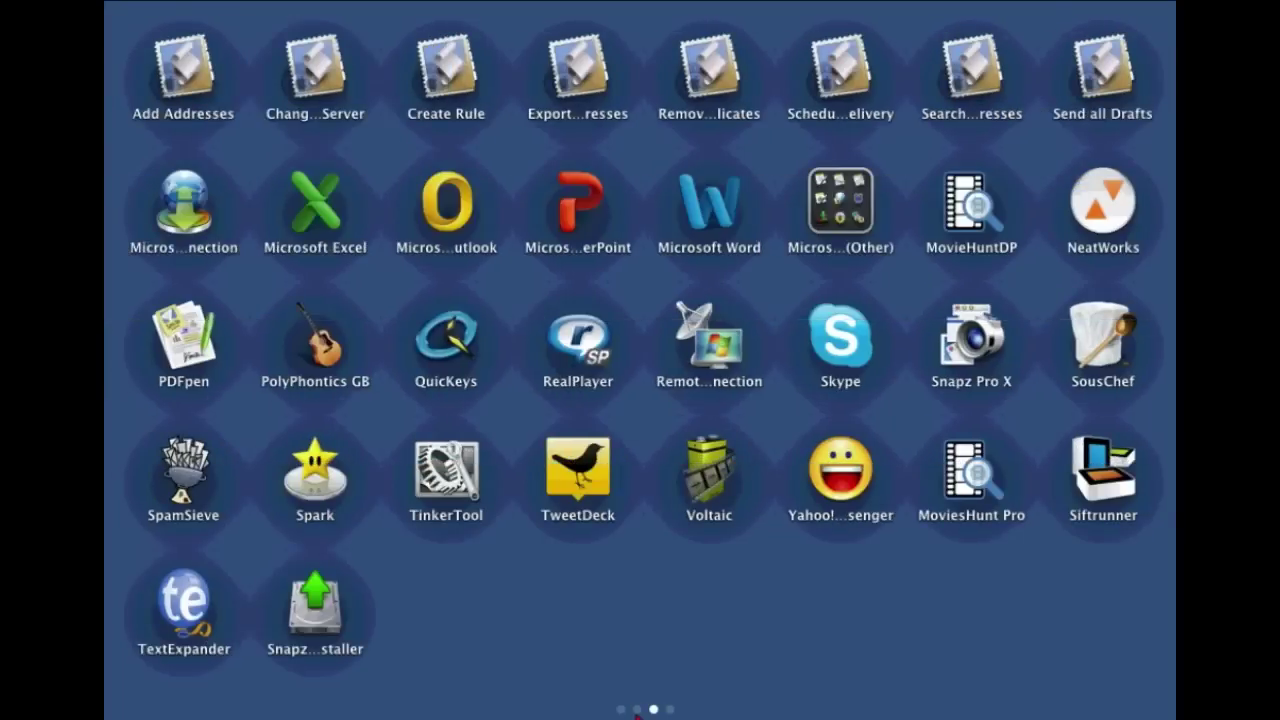
scroll(637, 714, right, 2)
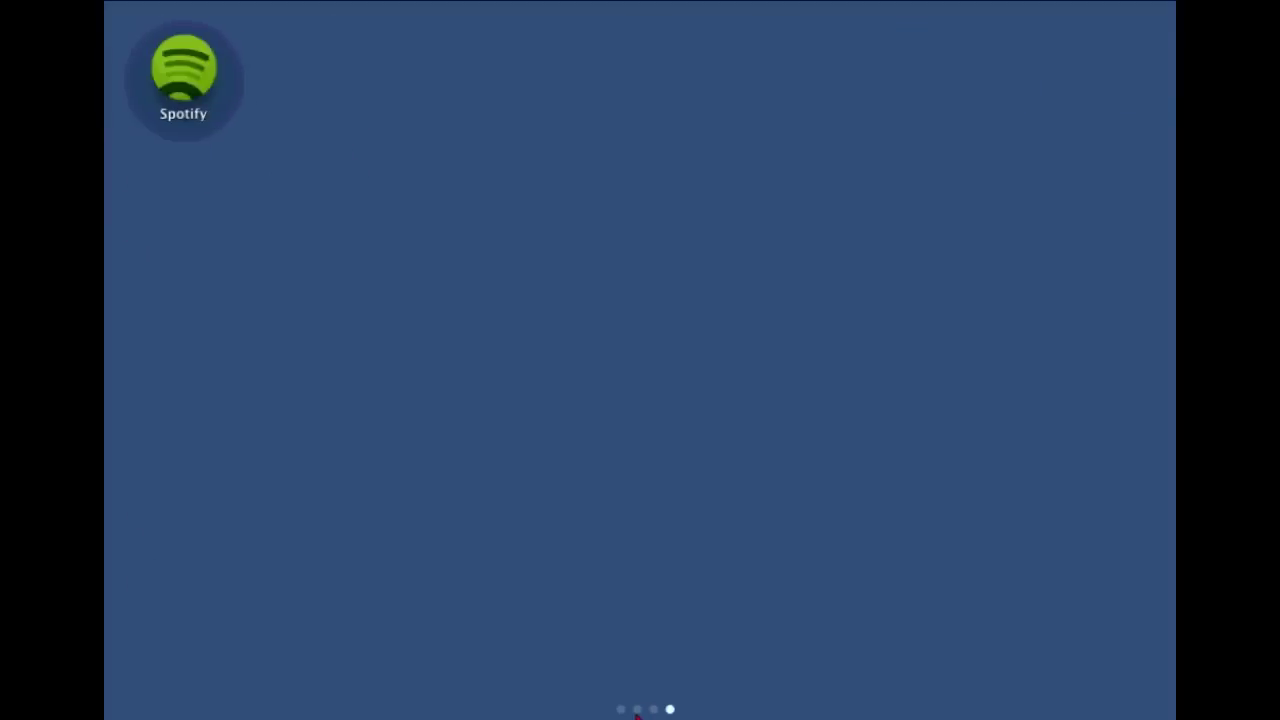
scroll(637, 714, left, 2)
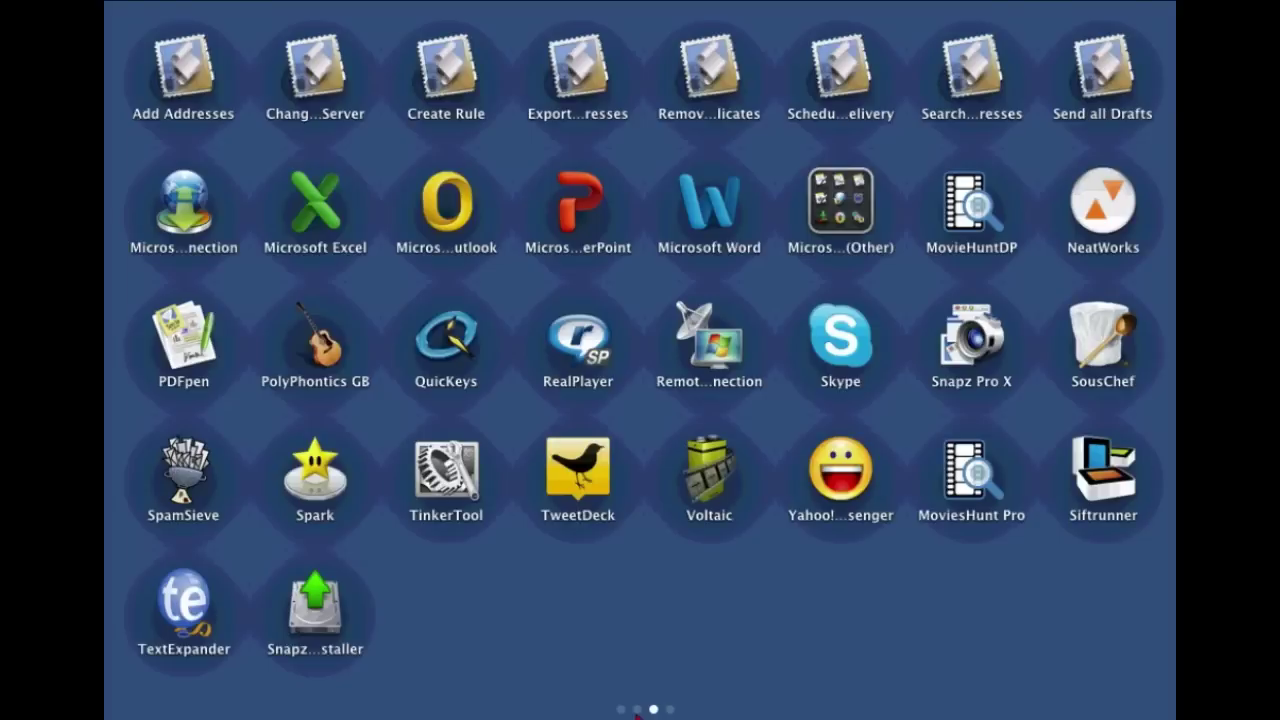
scroll(637, 714, left, 5)
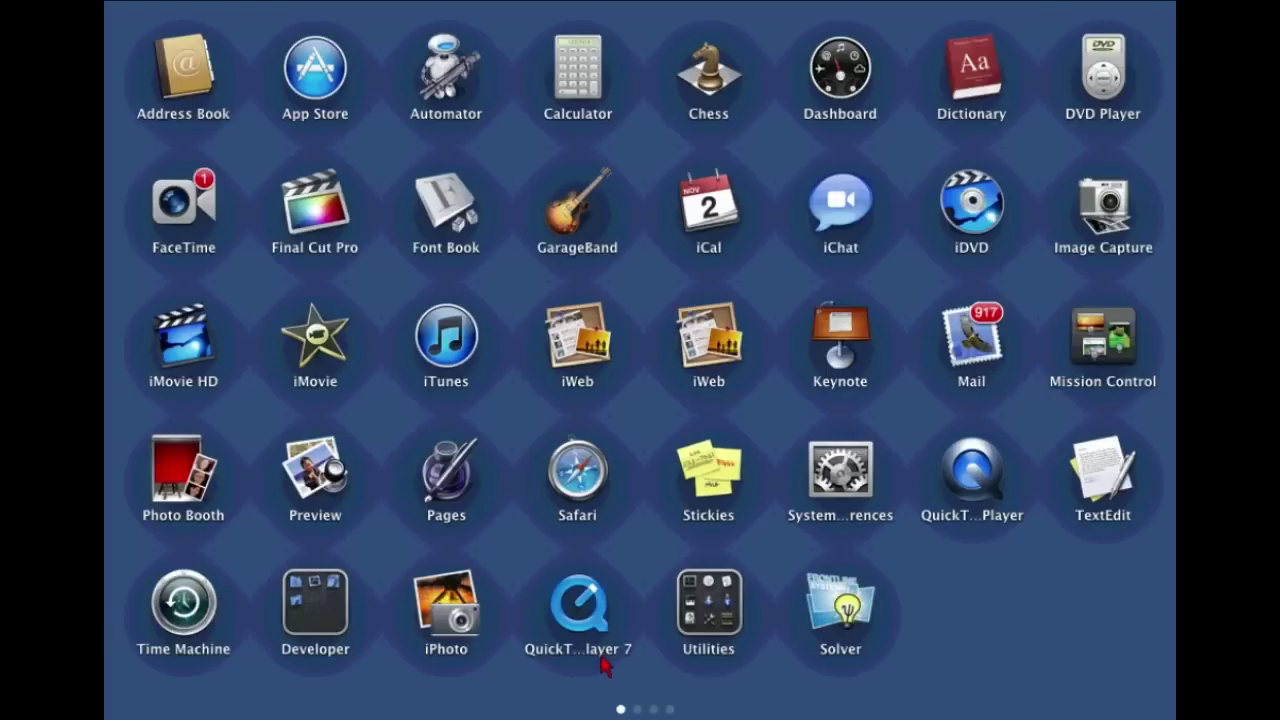
Step: Group the two iWeb icons into one Launchpad folder, close the folder and leave icon-editing mode
click(708, 354)
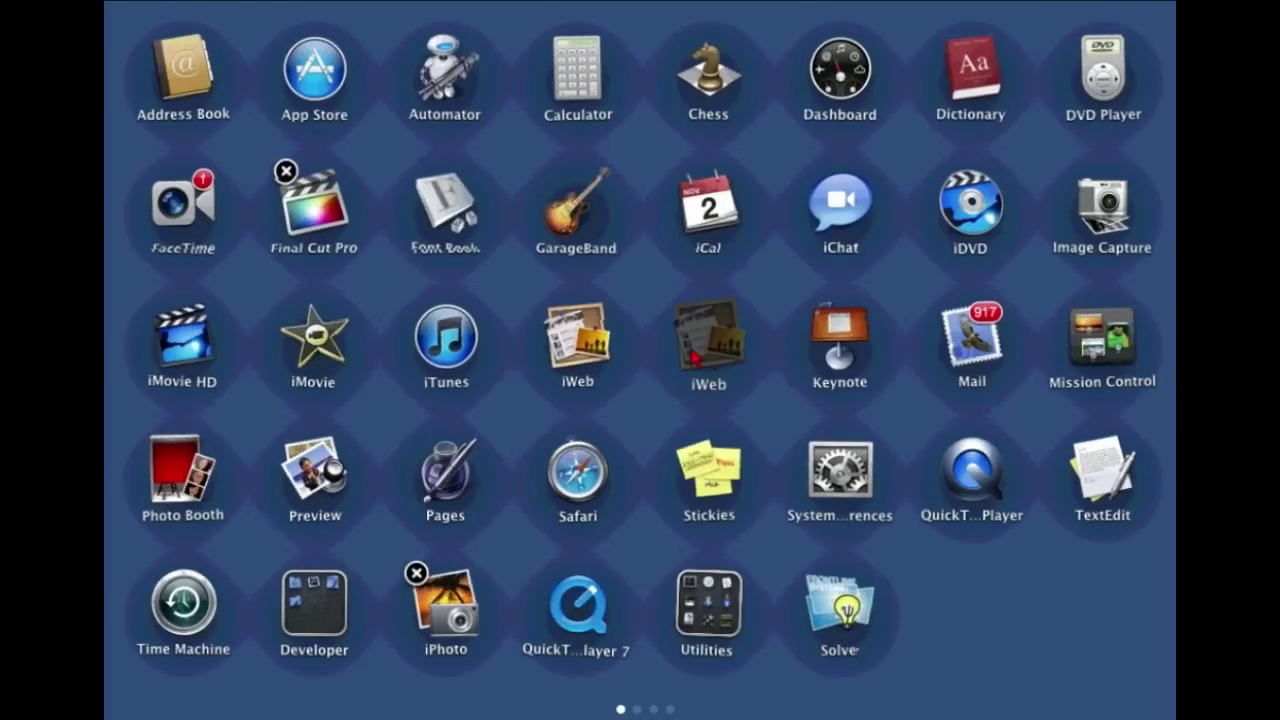
drag(707, 352, 588, 356)
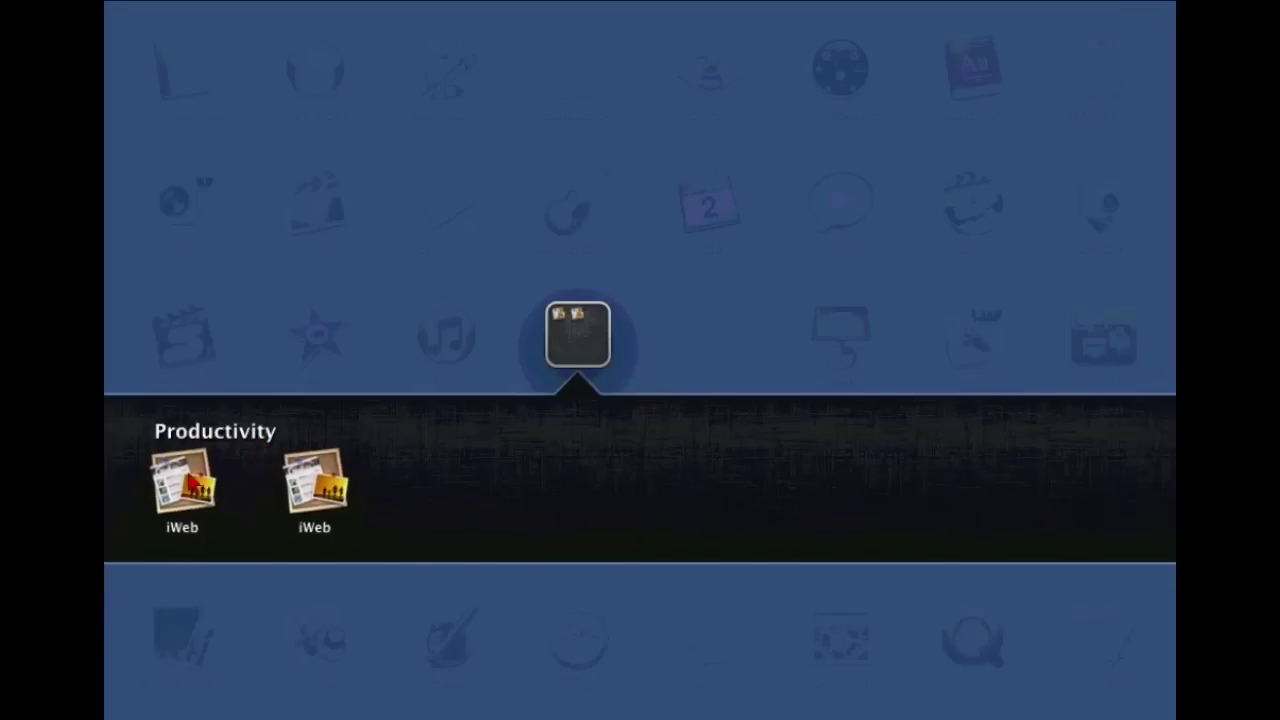
click(563, 365)
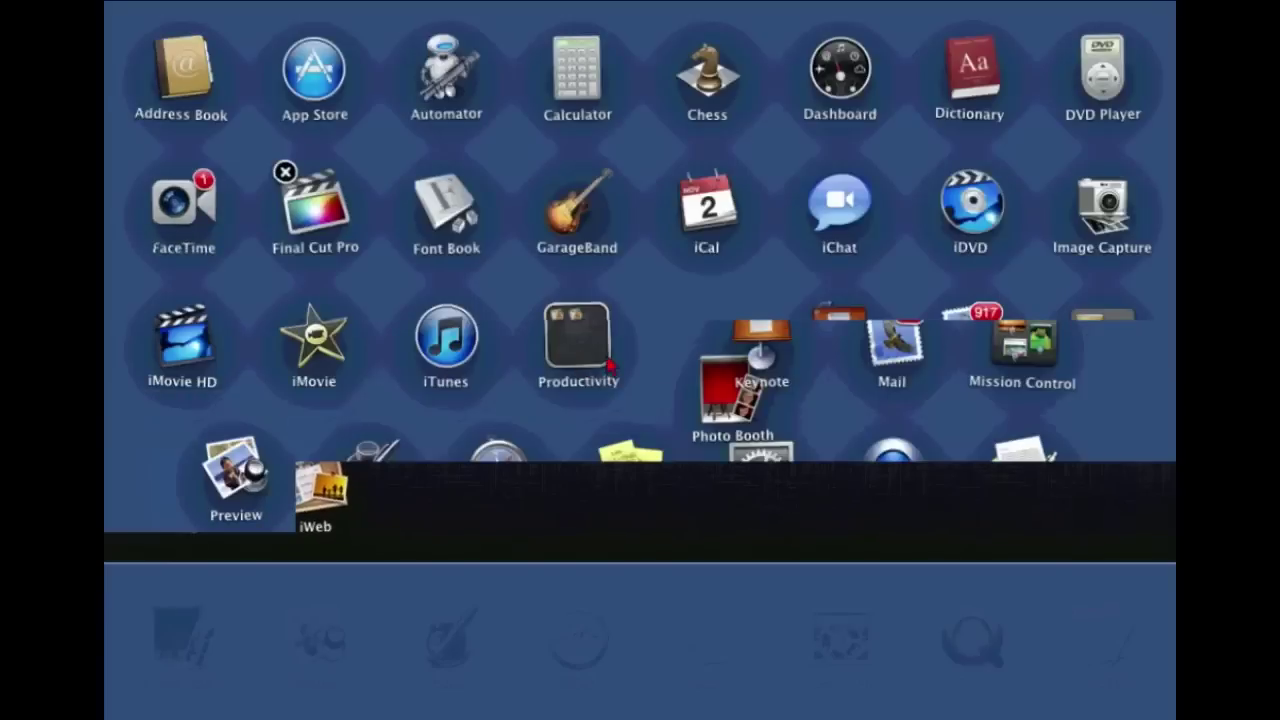
click(800, 603)
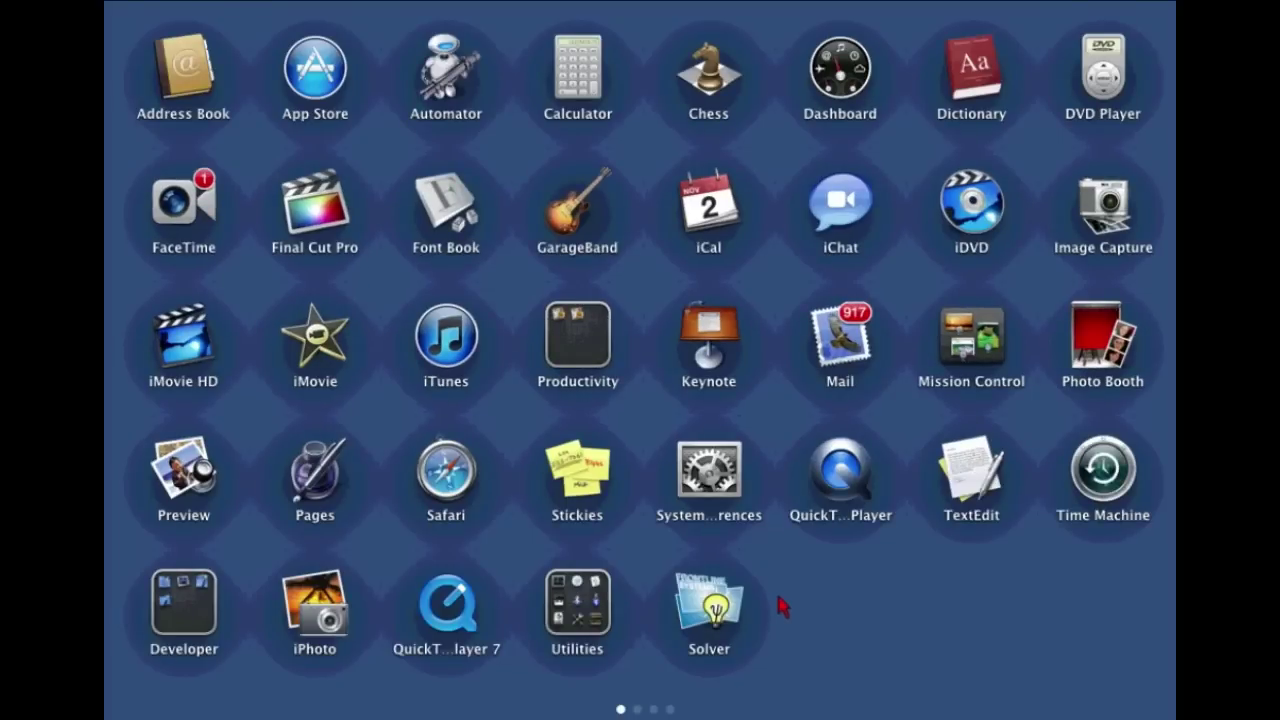
Step: Leave Launchpad and set the desktop picture to Clown Fish from the Nature collection in the Desktop & Screen Saver preferences
click(716, 616)
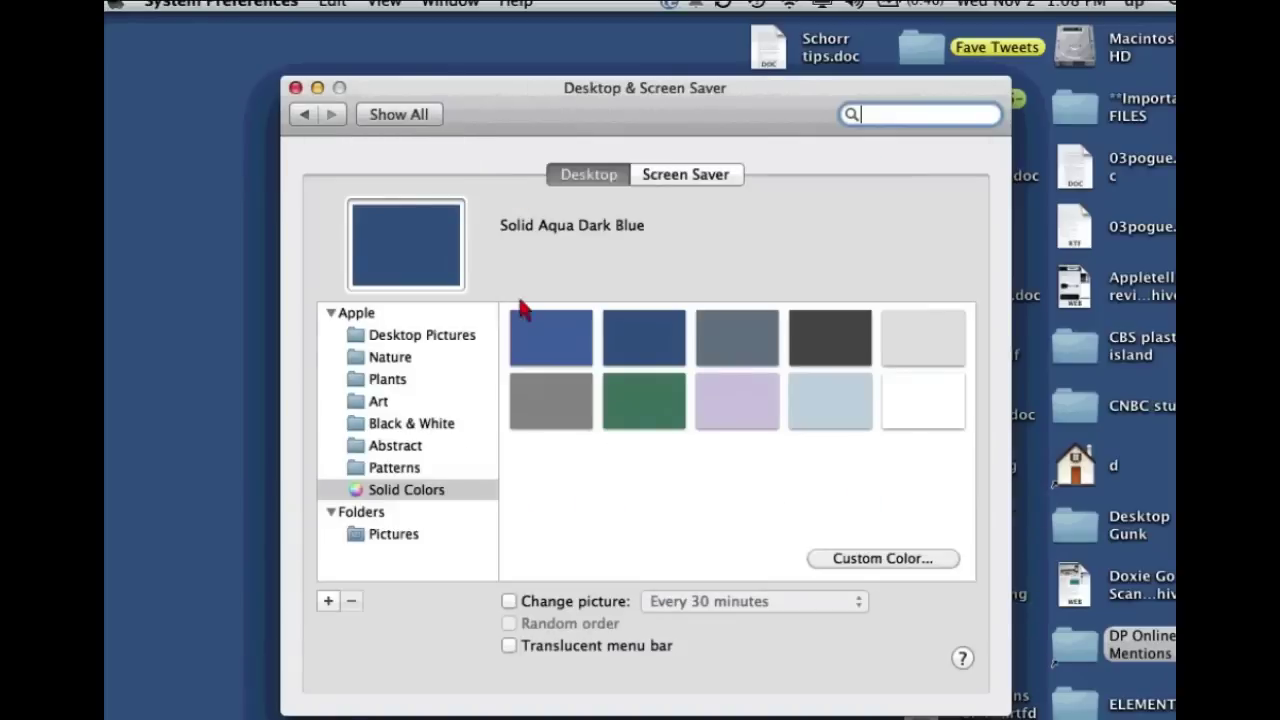
click(391, 364)
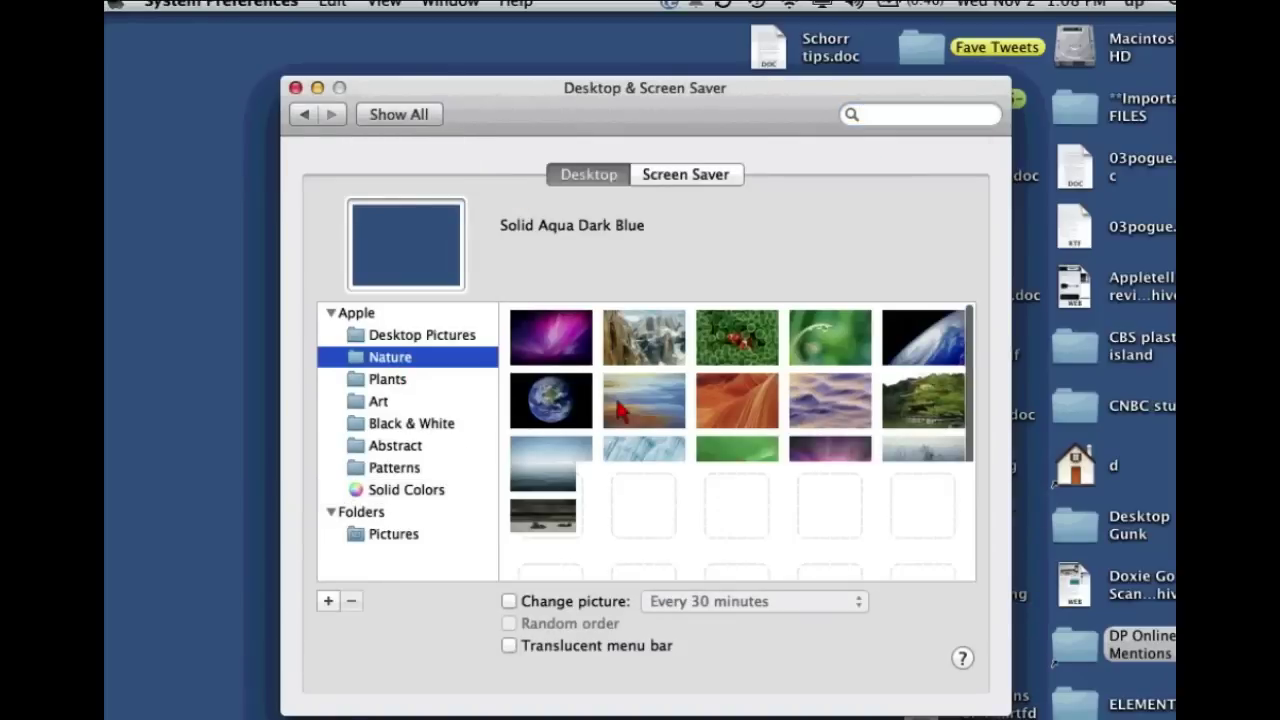
click(737, 337)
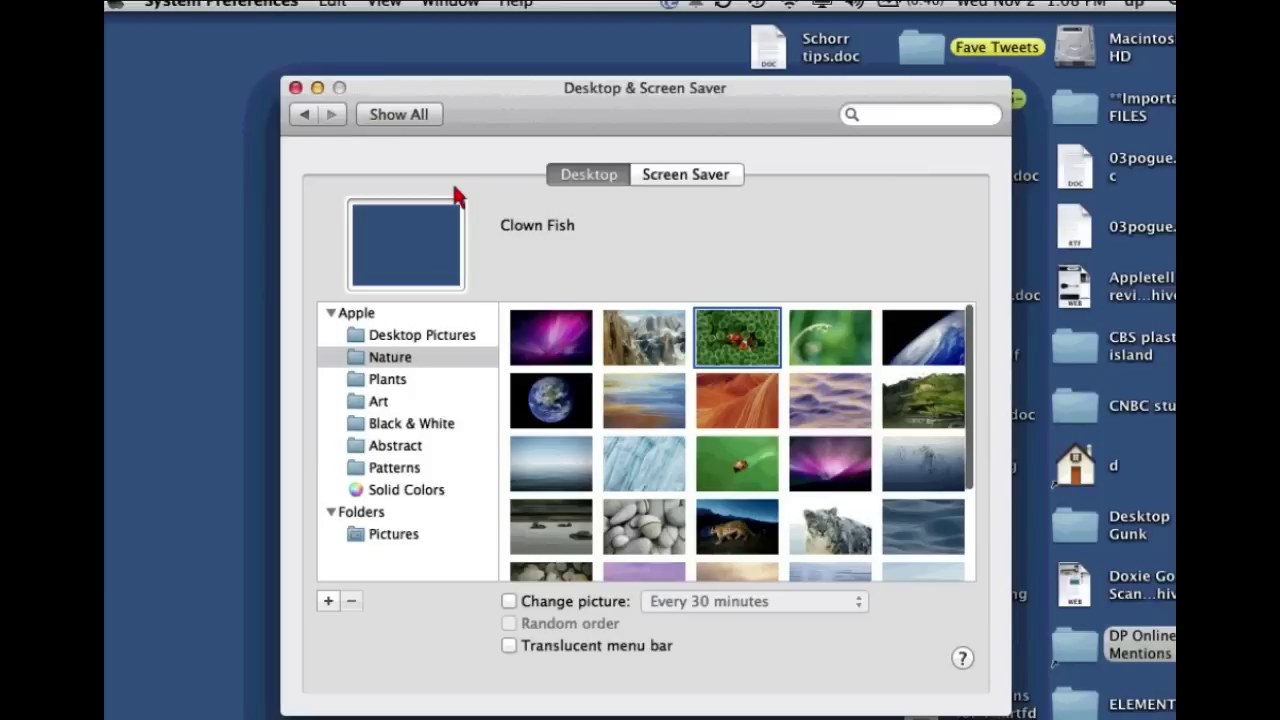
Step: Check Launchpad over the new desktop picture and launch iCal from its first page
key(F4)
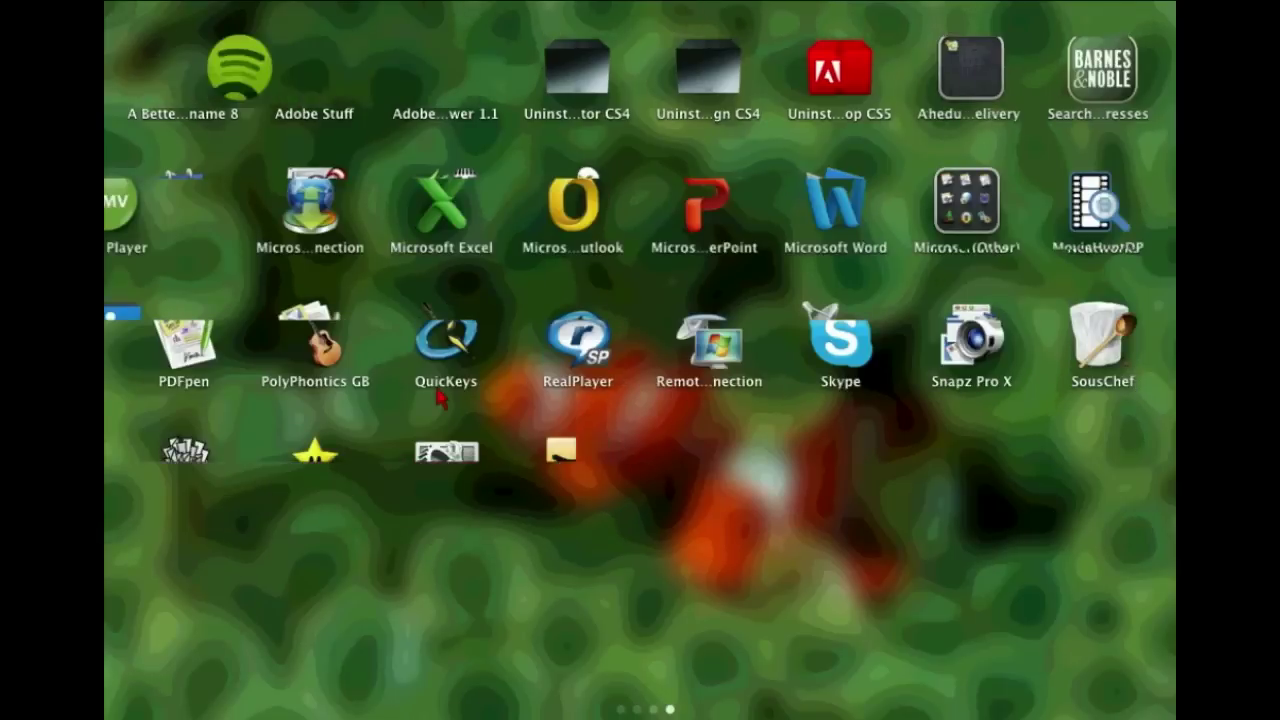
key(Escape)
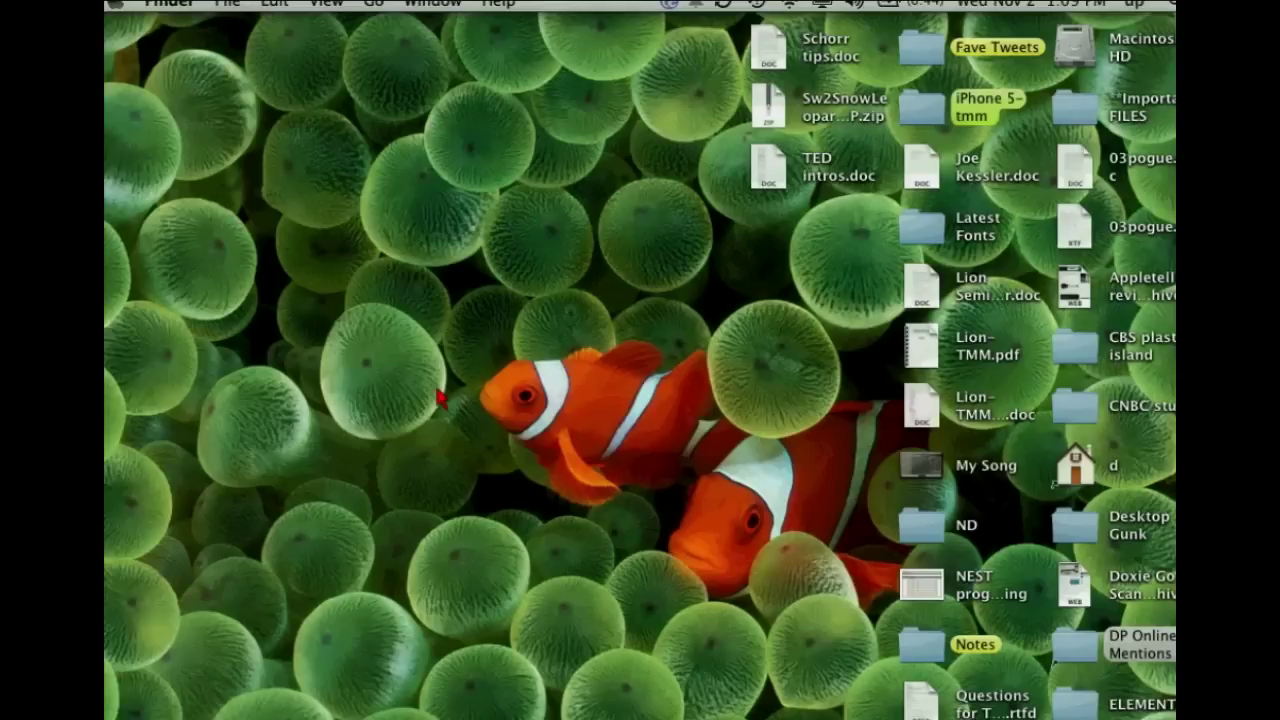
key(F4)
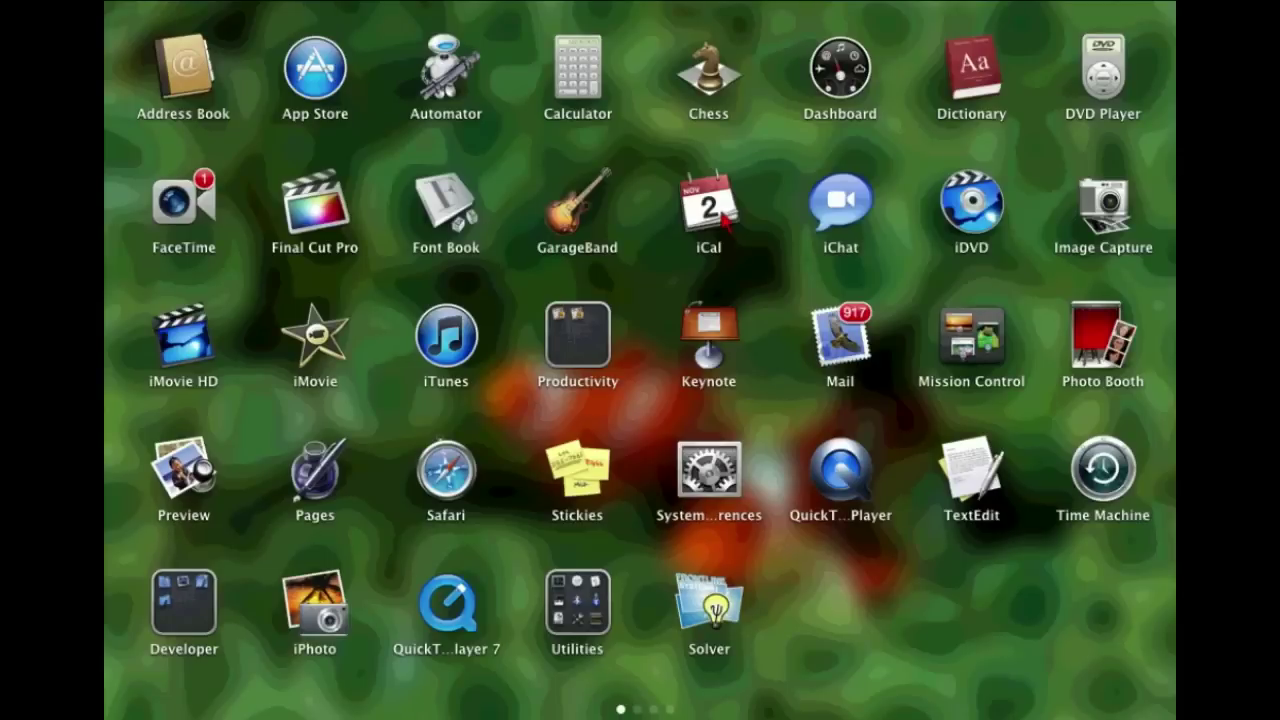
click(725, 222)
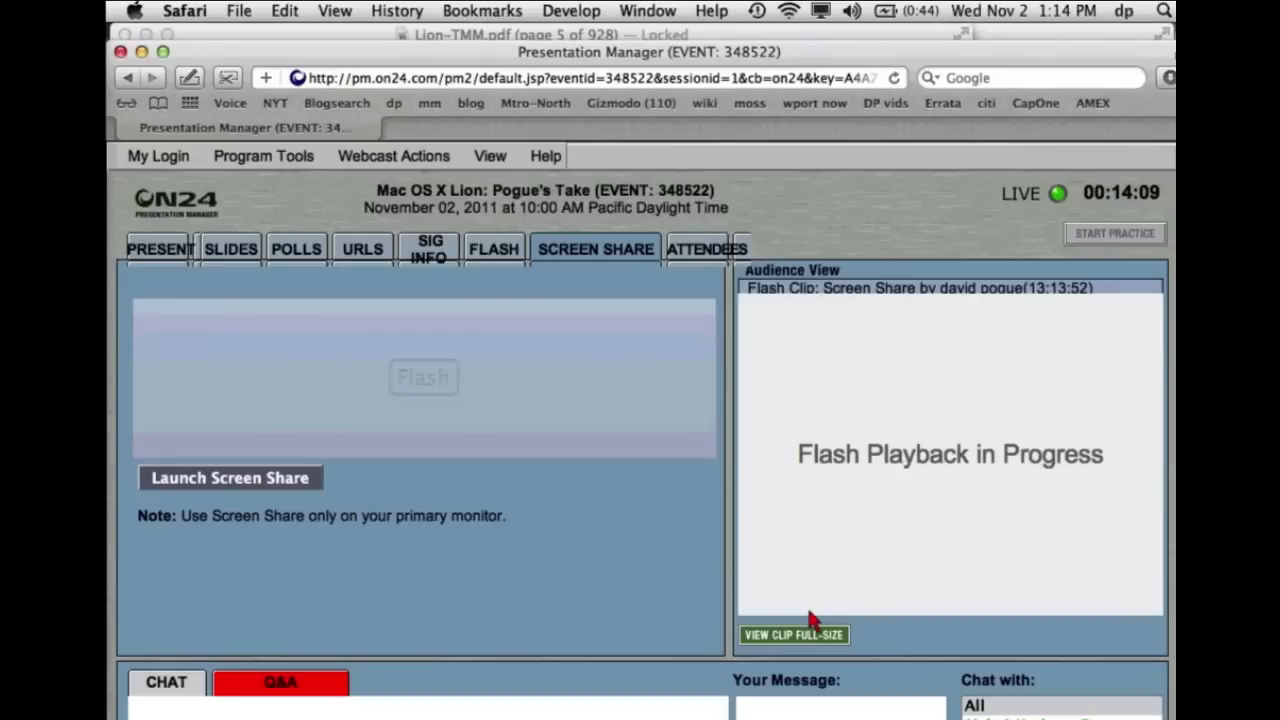
Step: Open Mission Control and enlarge the overlapping Preview document windows one at a time to inspect their contents
key(F3)
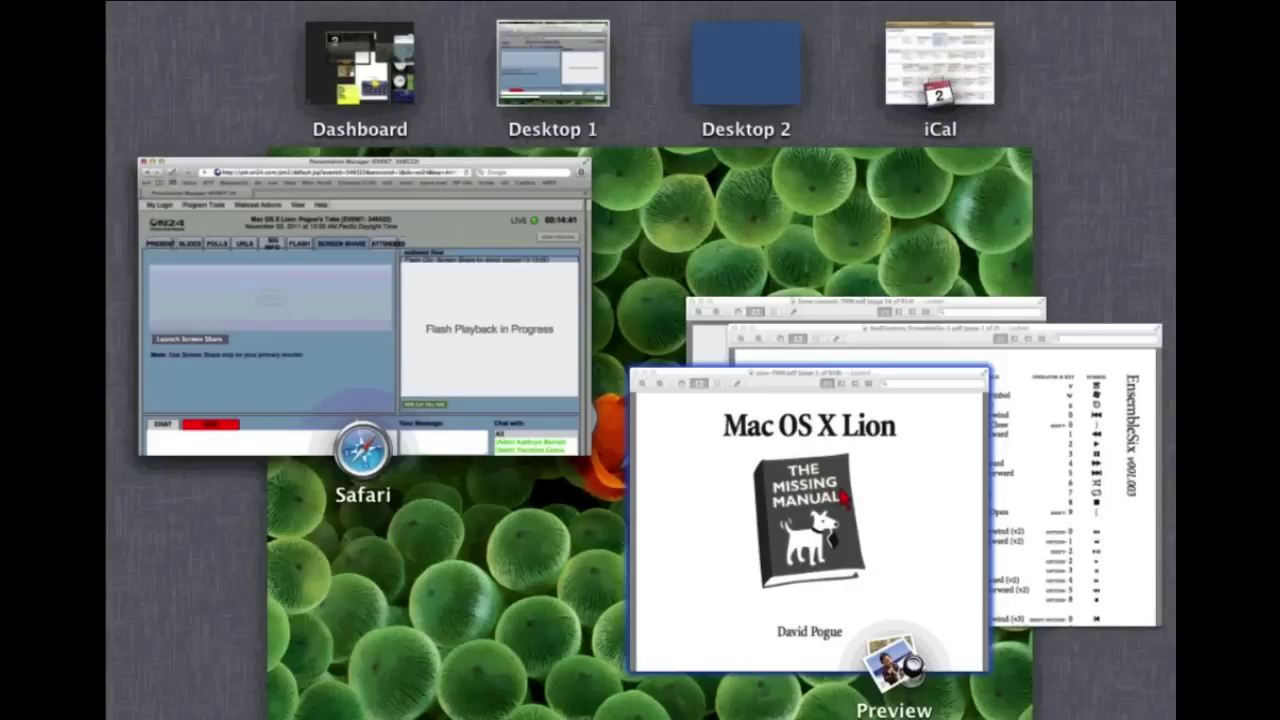
key(space)
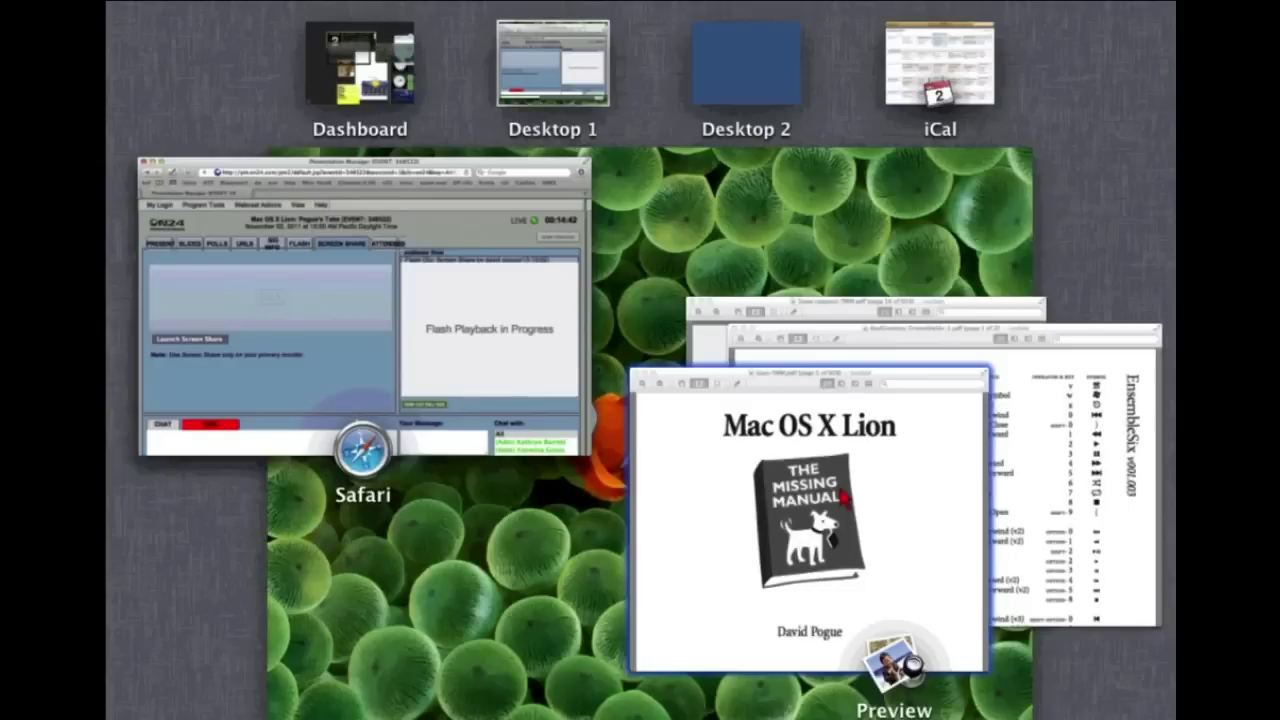
click(1077, 501)
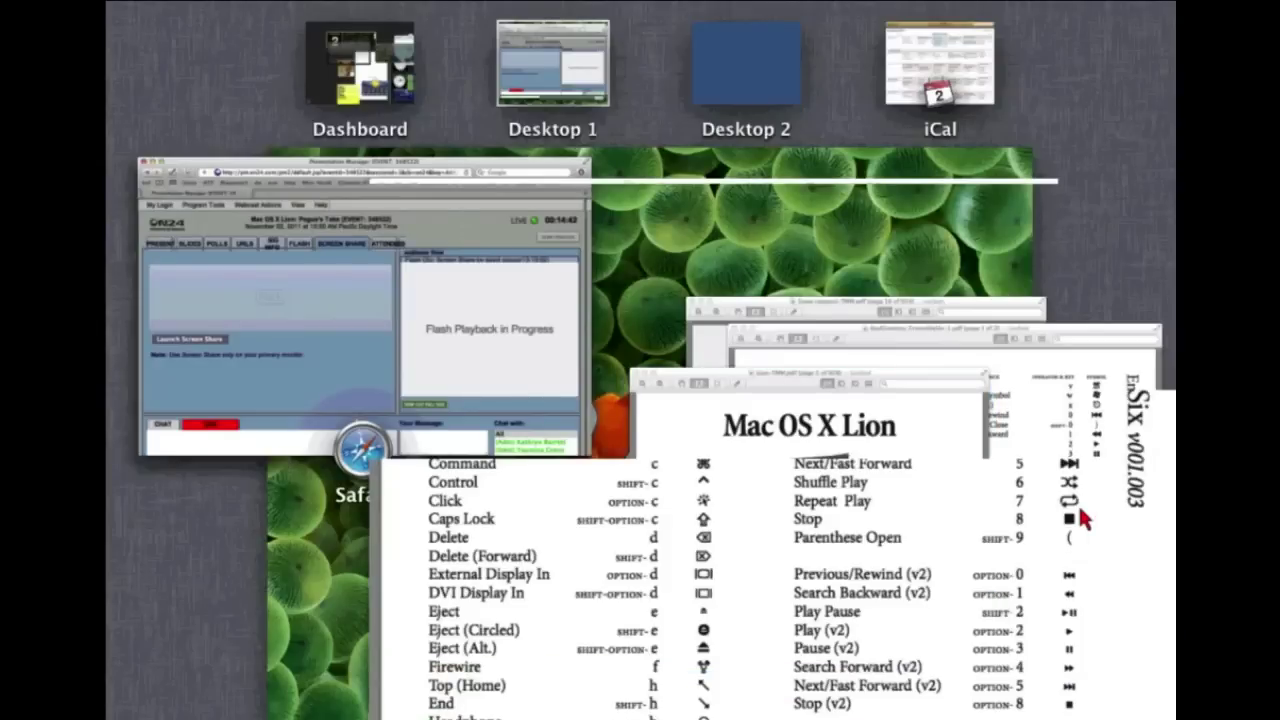
key(space)
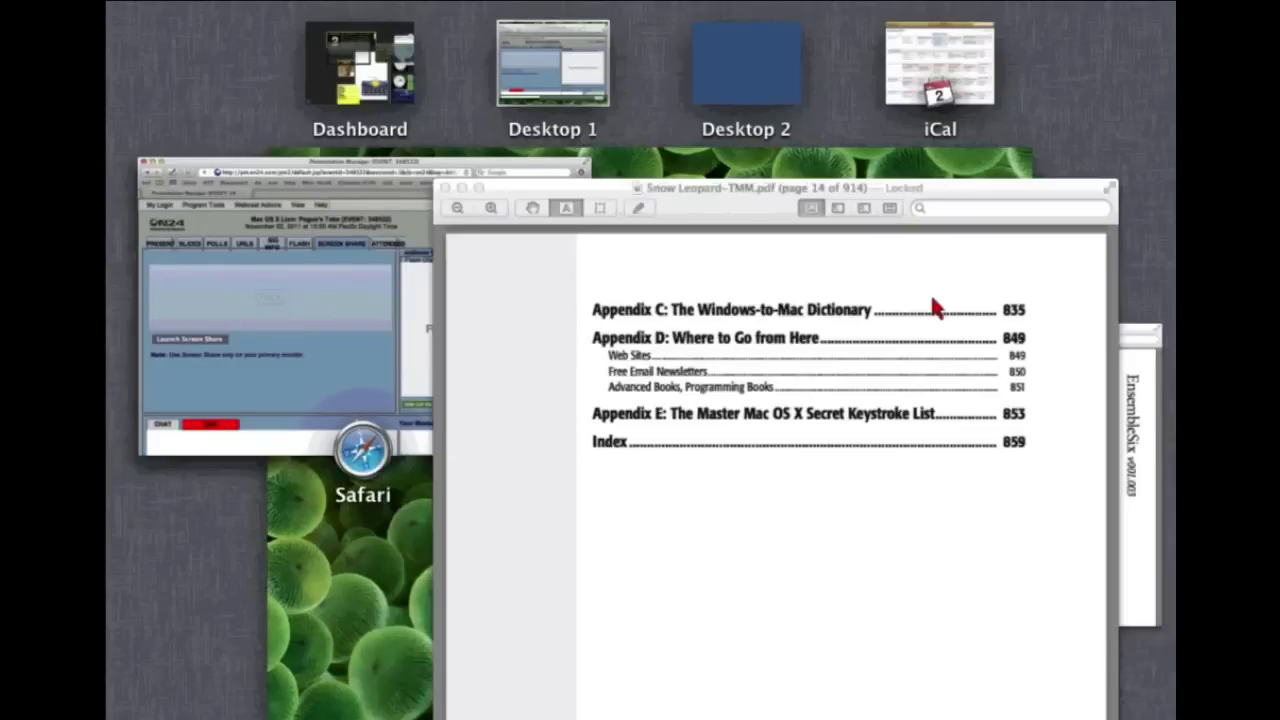
key(space)
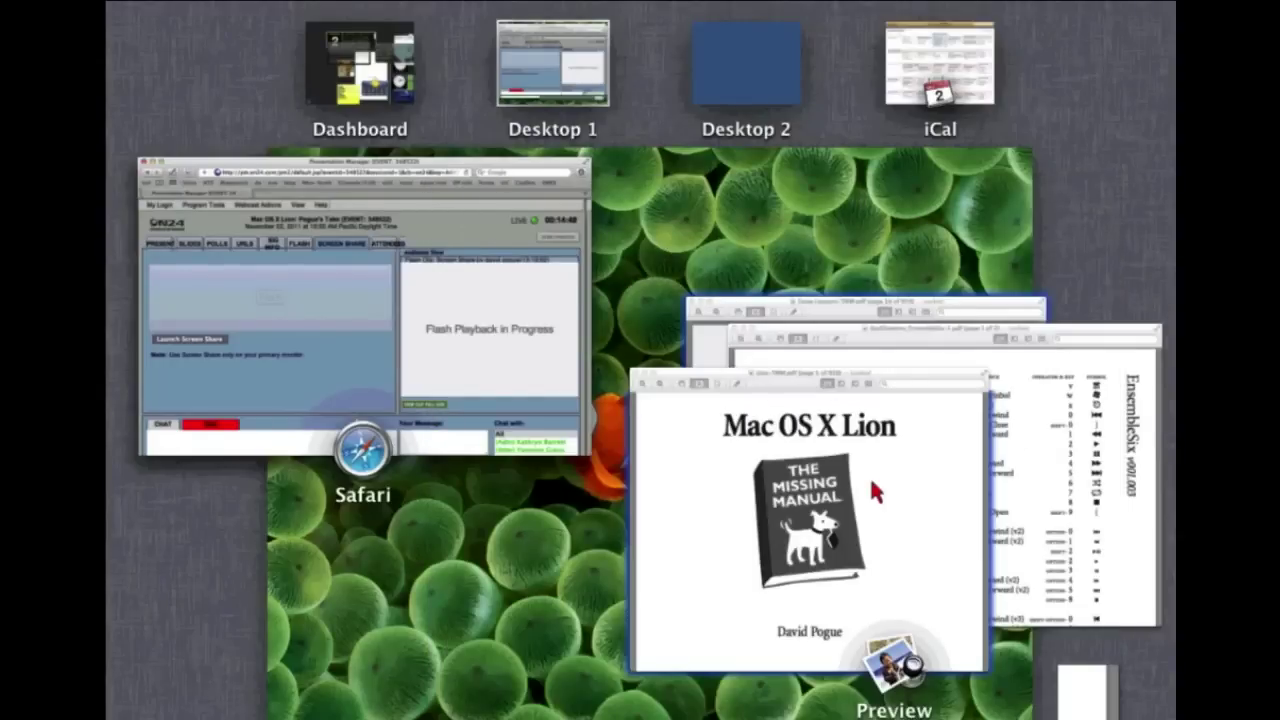
Step: Spread Preview's stacked windows apart in Mission Control and collapse them back into their group
scroll(871, 484, up, 2)
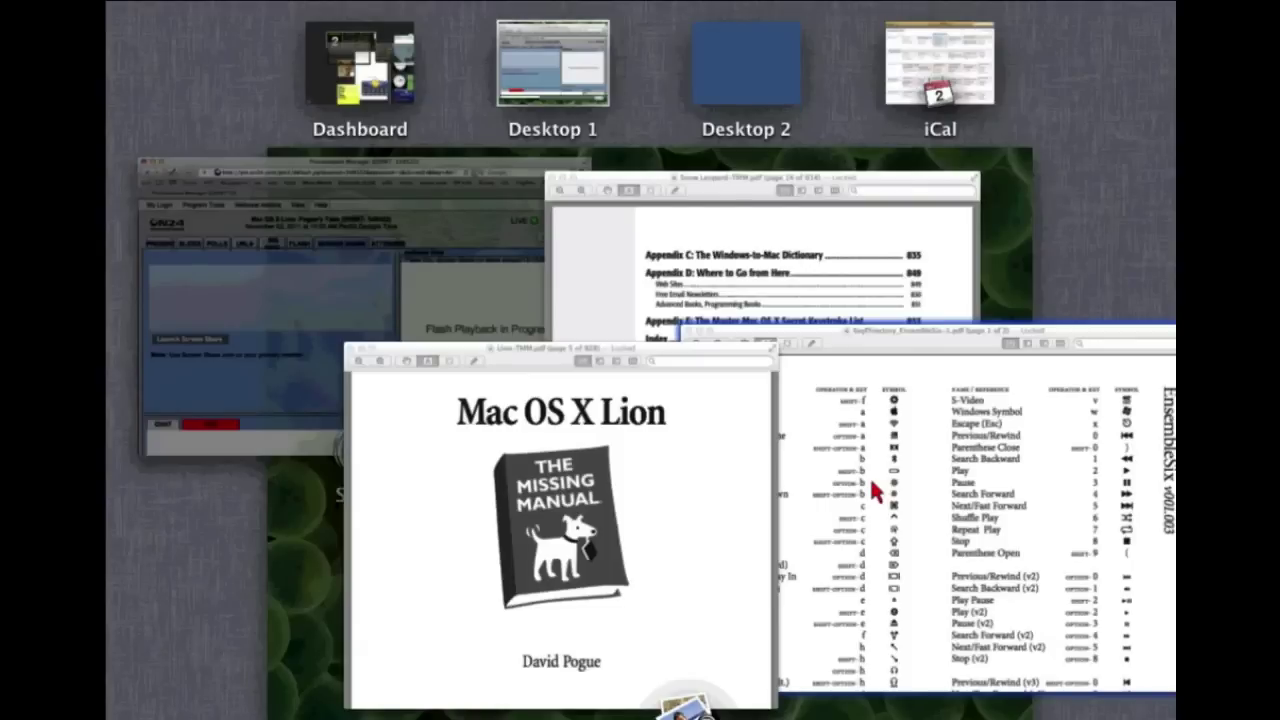
scroll(871, 489, down, 2)
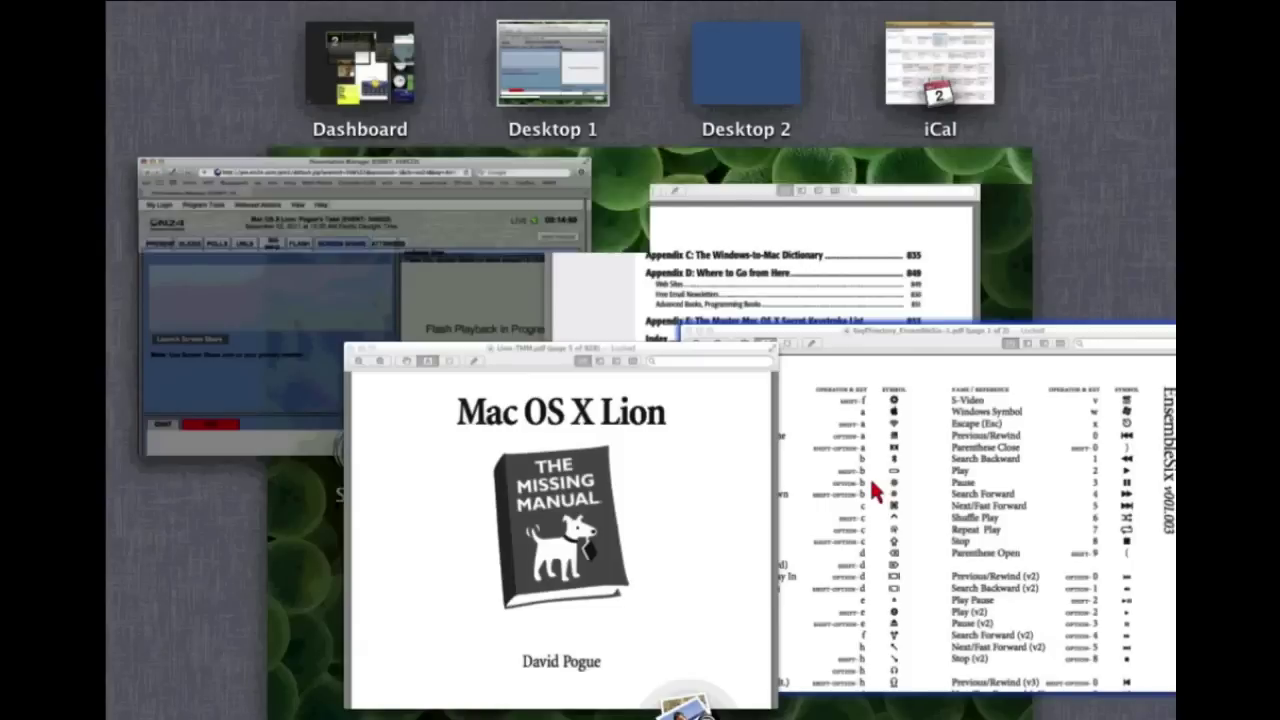
scroll(871, 489, down, 1)
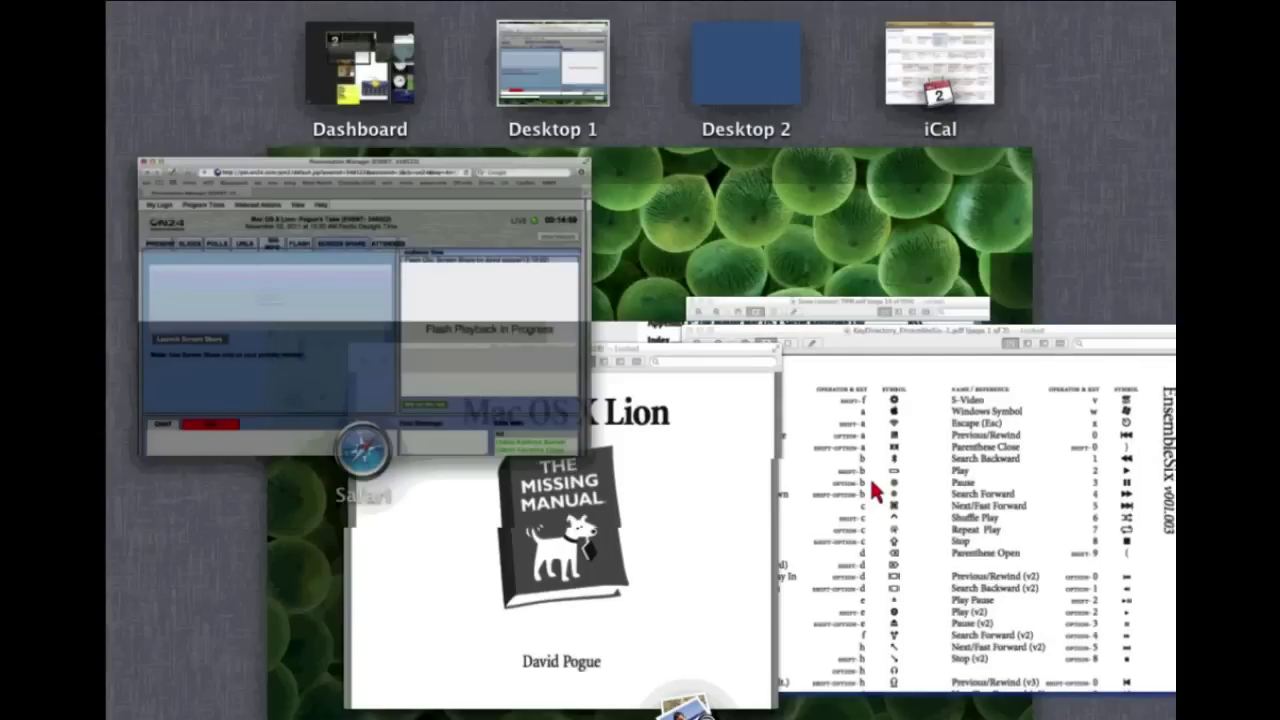
scroll(860, 440, up, 1)
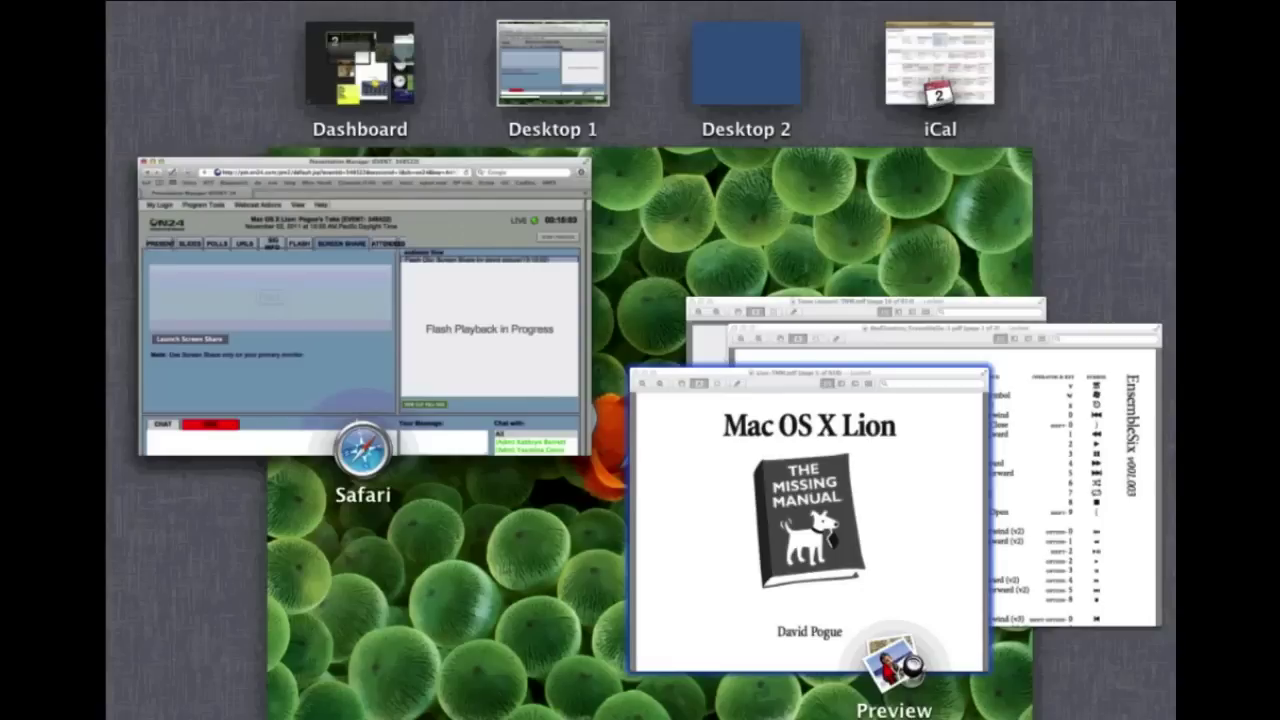
Step: Move the Preview windows to Desktop 2 in Mission Control and add a new desktop
click(762, 117)
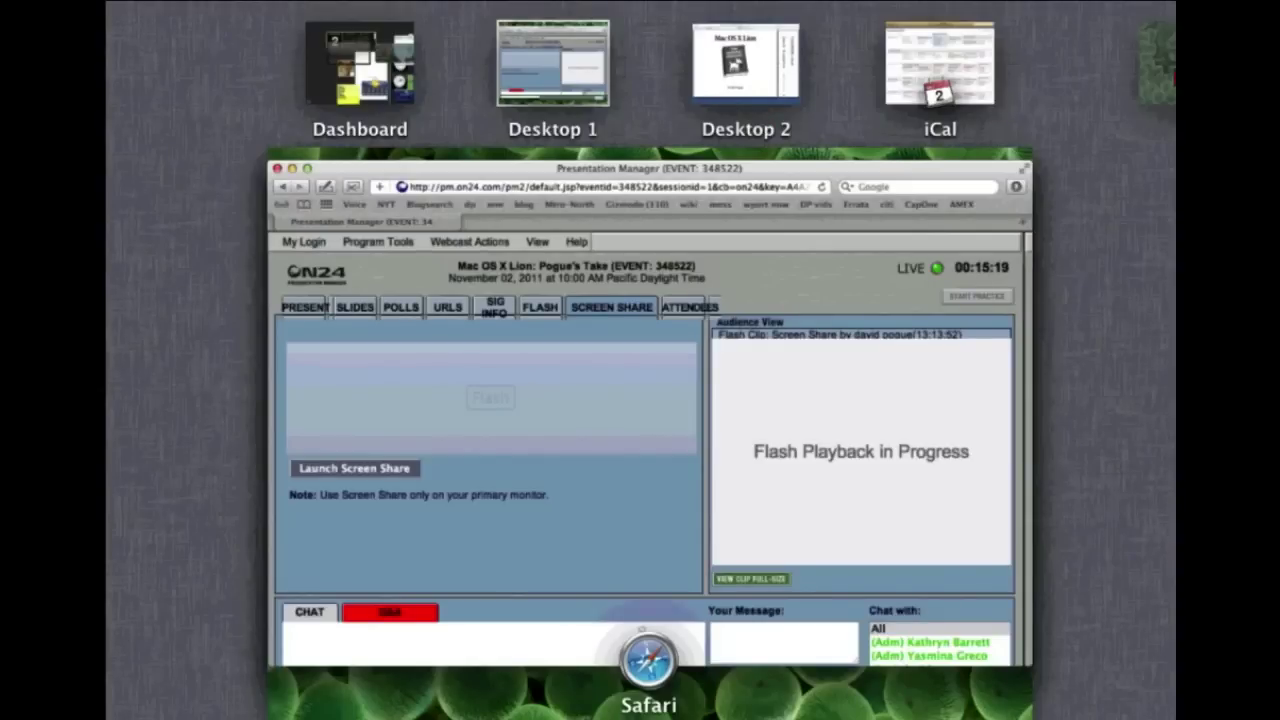
click(1160, 60)
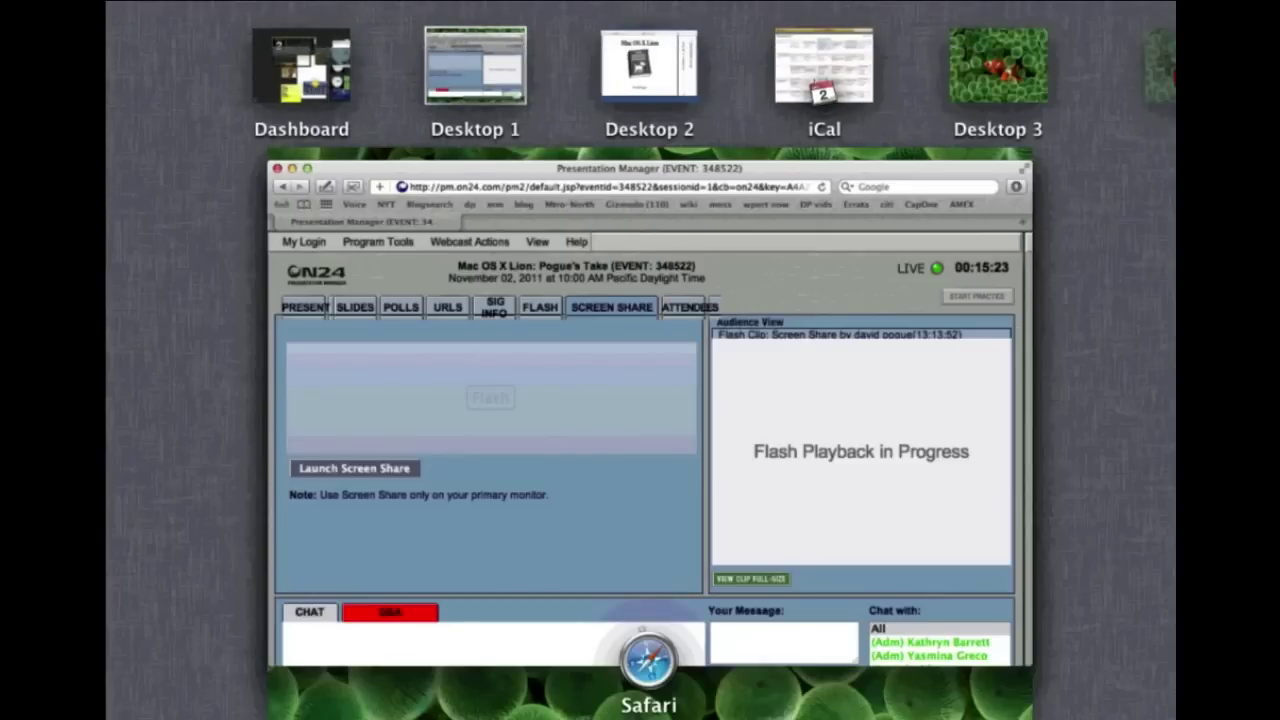
Step: Switch to the full-screen iCal space and advance the calendar to December 2011
click(814, 88)
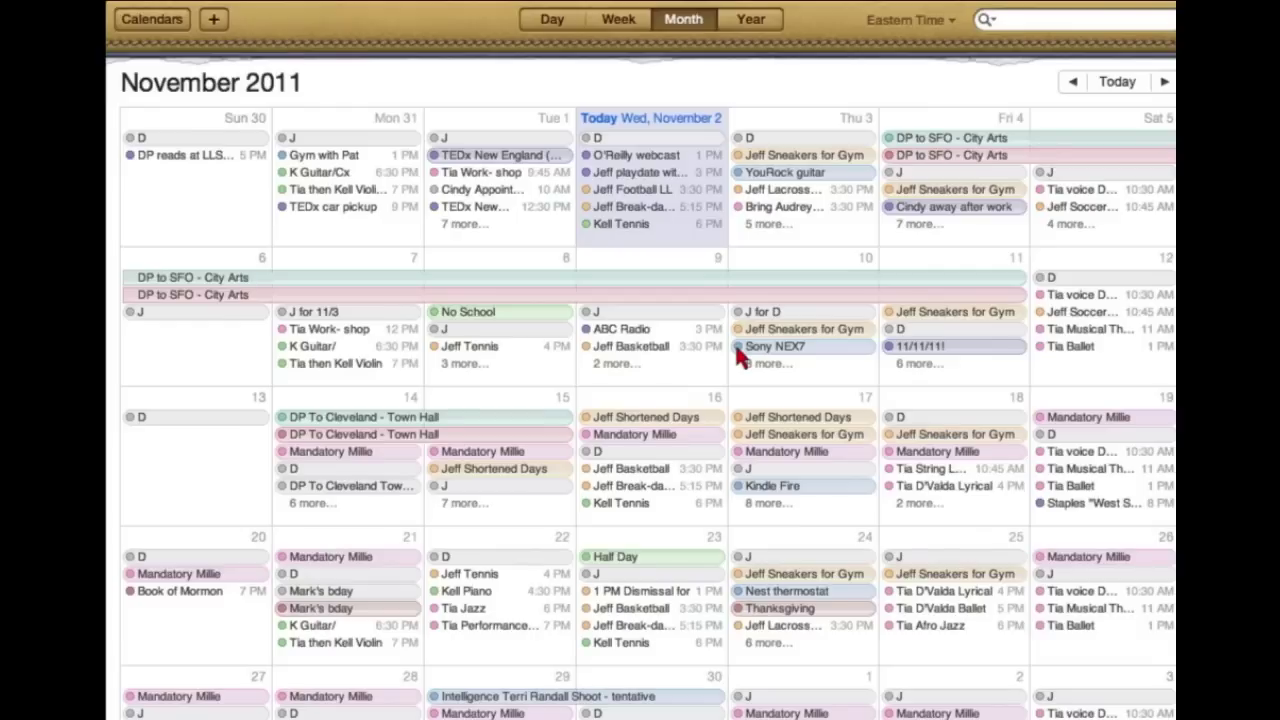
key(super+Right)
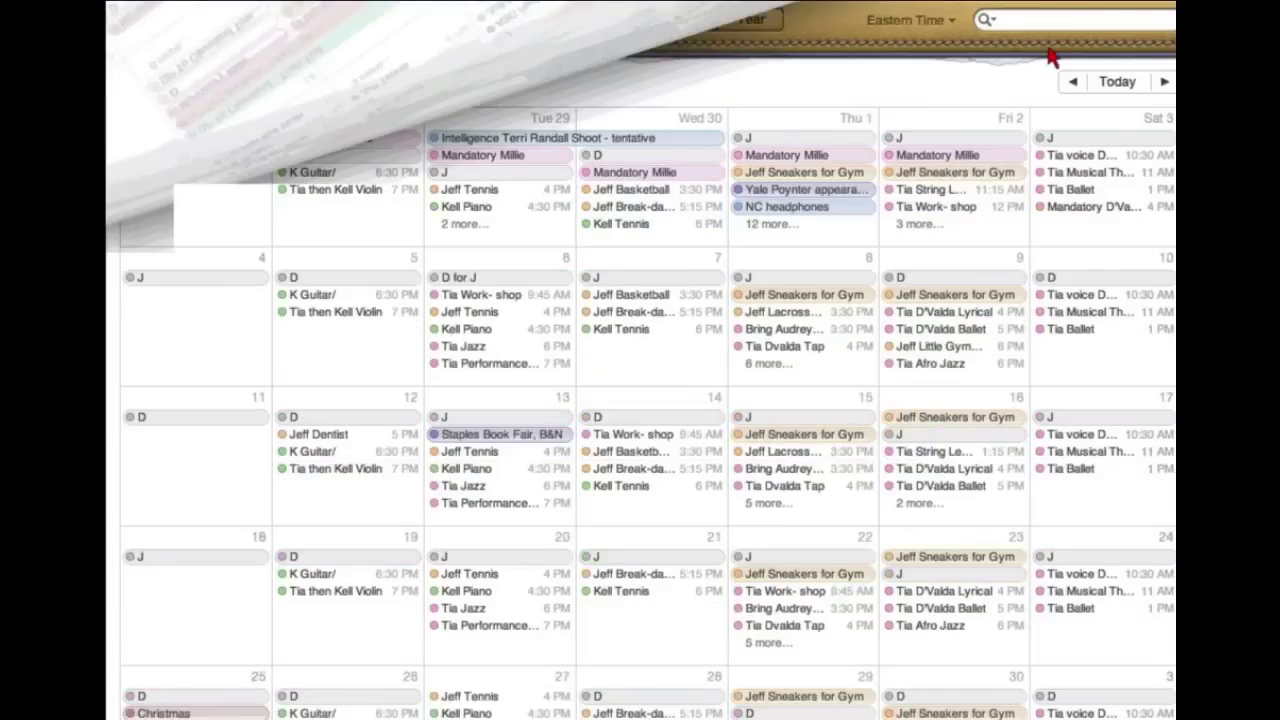
Step: Return iCal from full screen to a regular window and hide it
click(1162, 11)
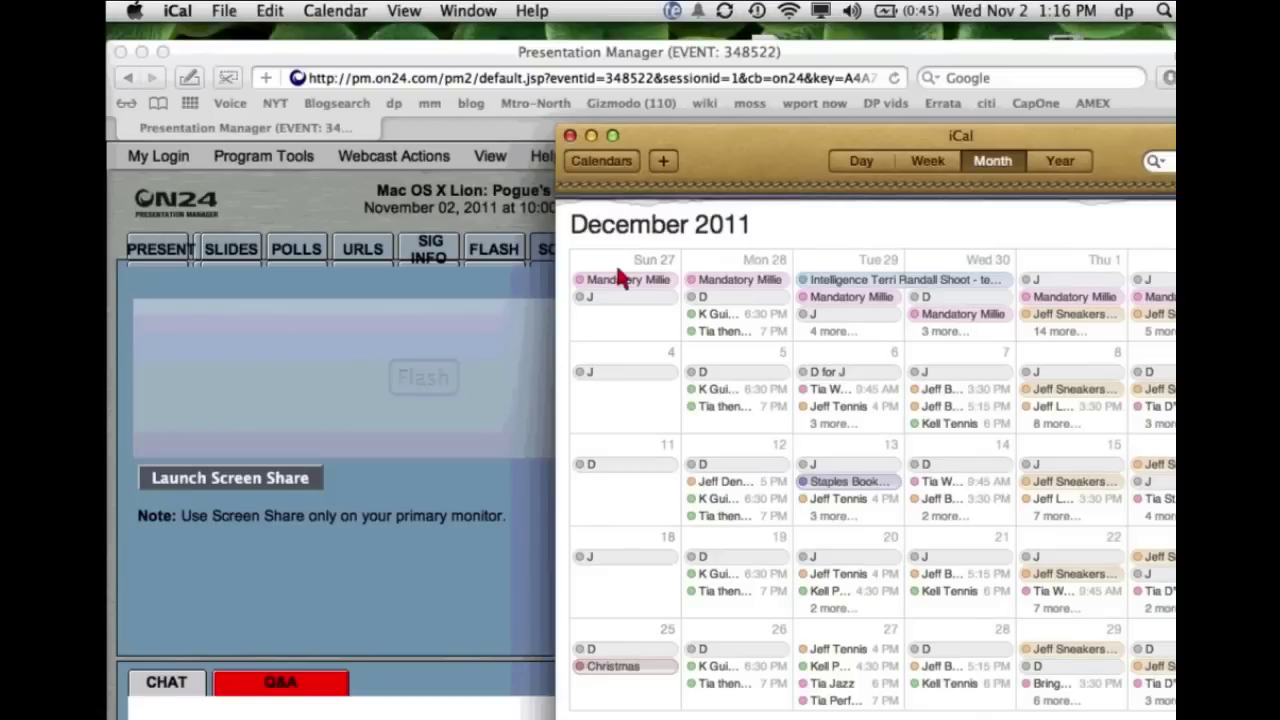
key(super+h)
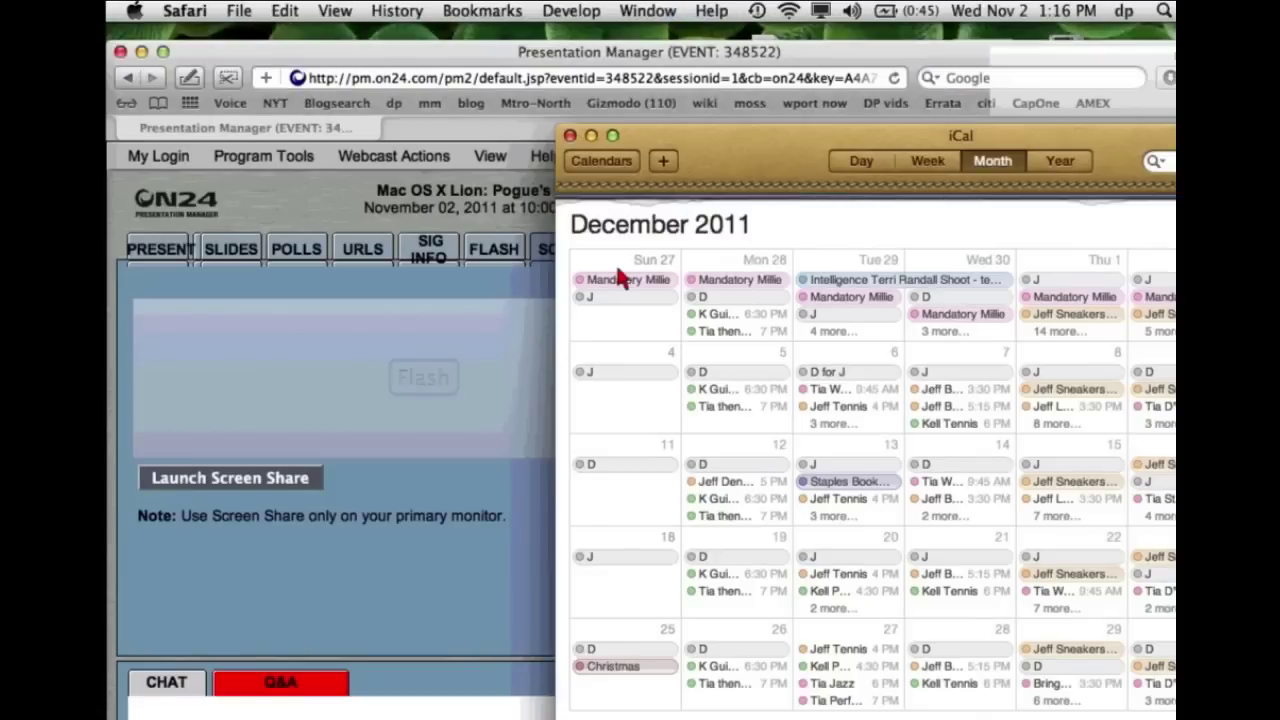
Step: Hide the webcast presentation window and open a new Finder window
click(275, 104)
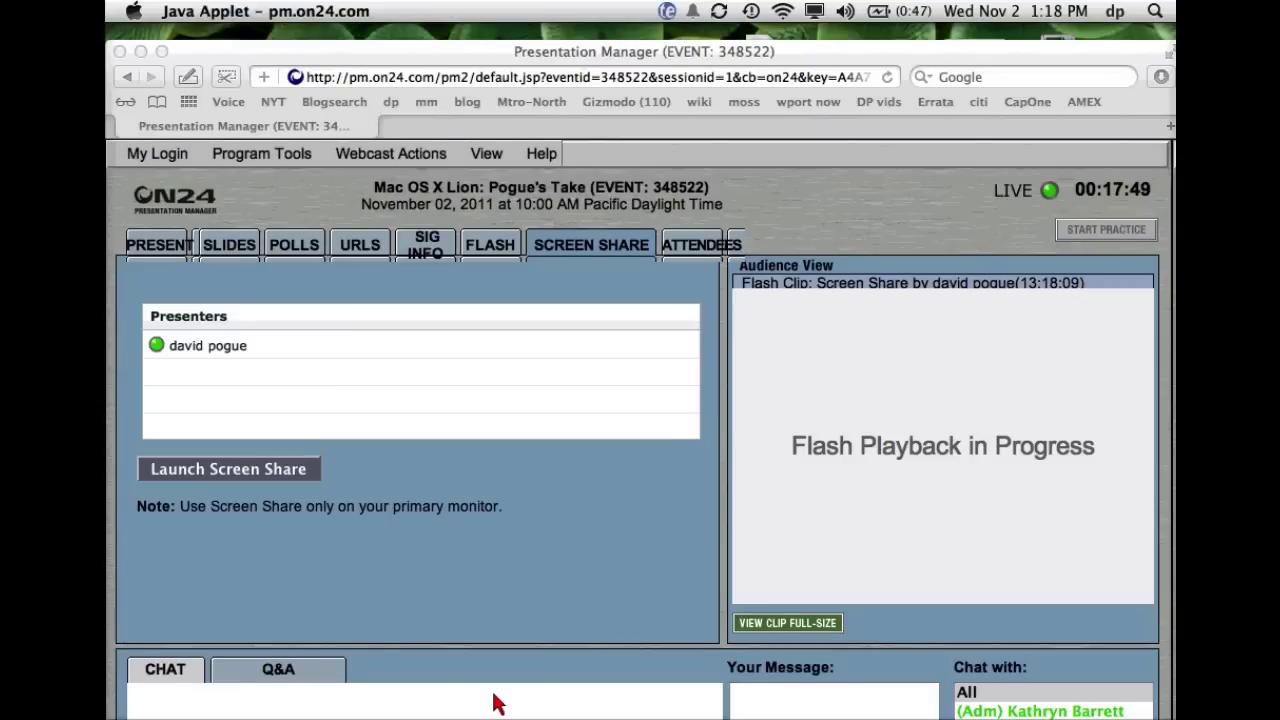
key(super+h)
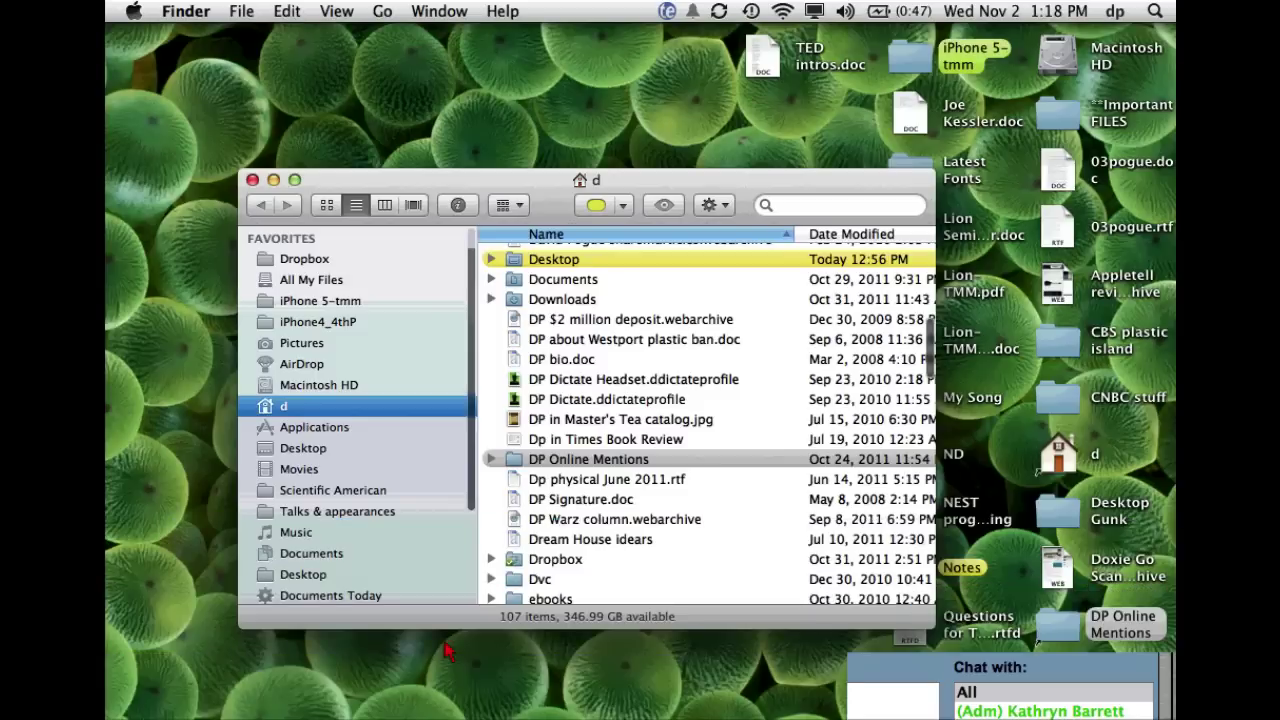
key(super+n)
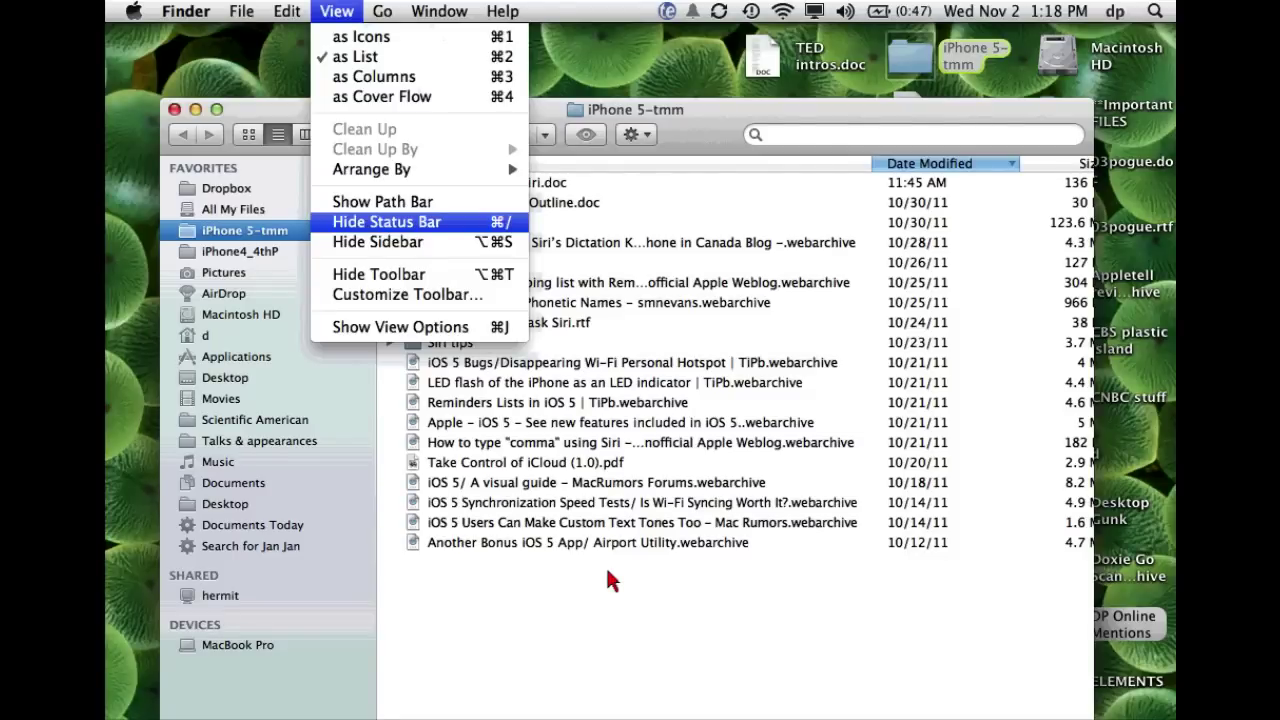
Step: Hide the status bar in the iPhone 5-tmm window and scroll its file list sideways and vertically
click(360, 226)
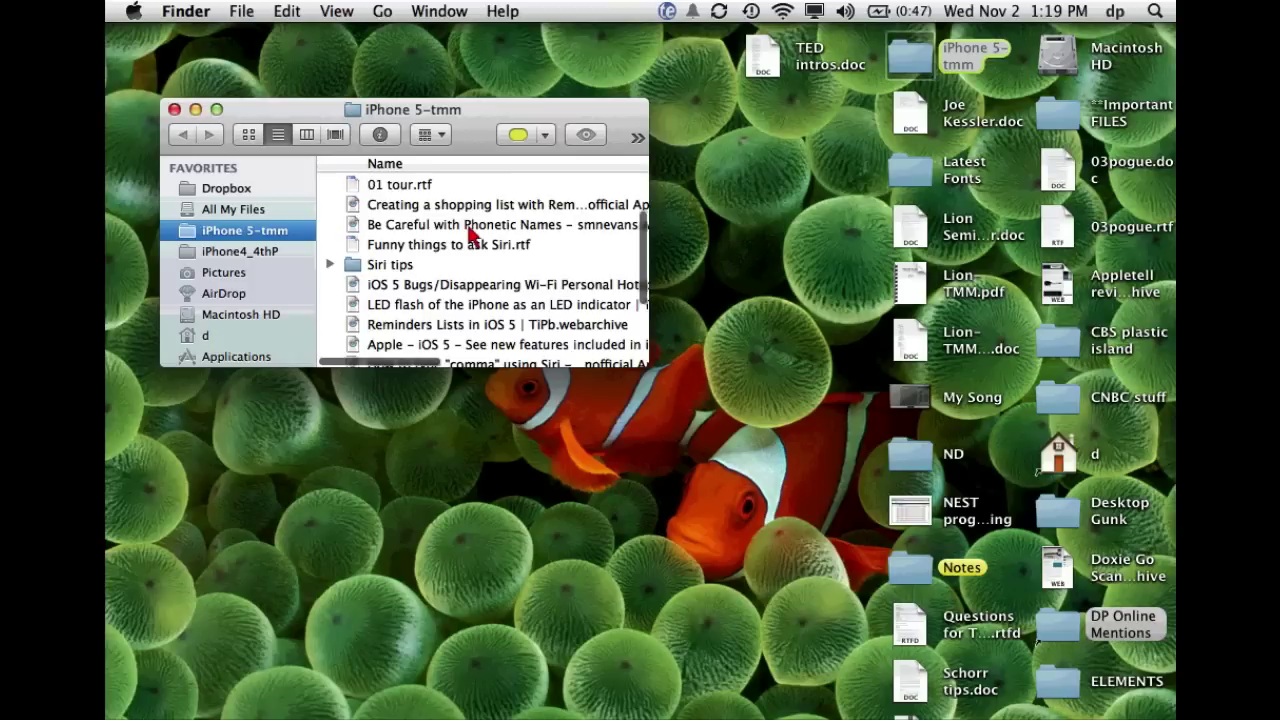
scroll(471, 233, right, 5)
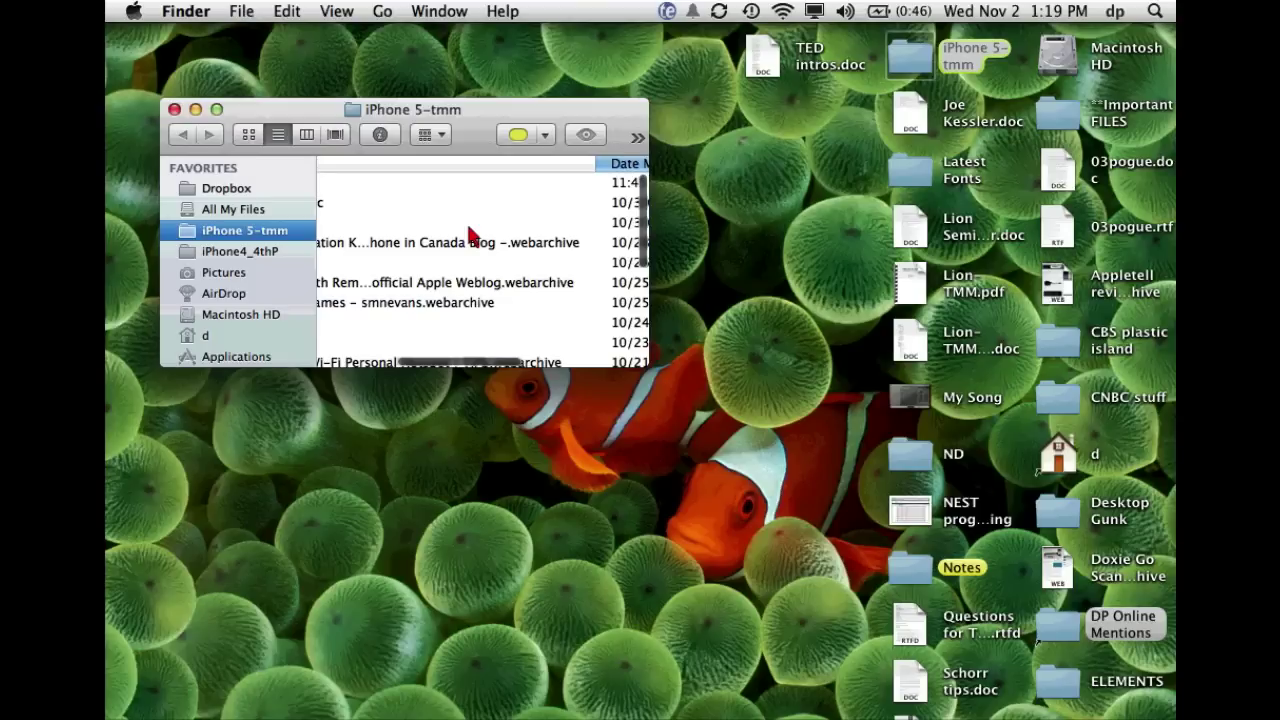
scroll(470, 233, left, 5)
scroll(462, 235, down, 5)
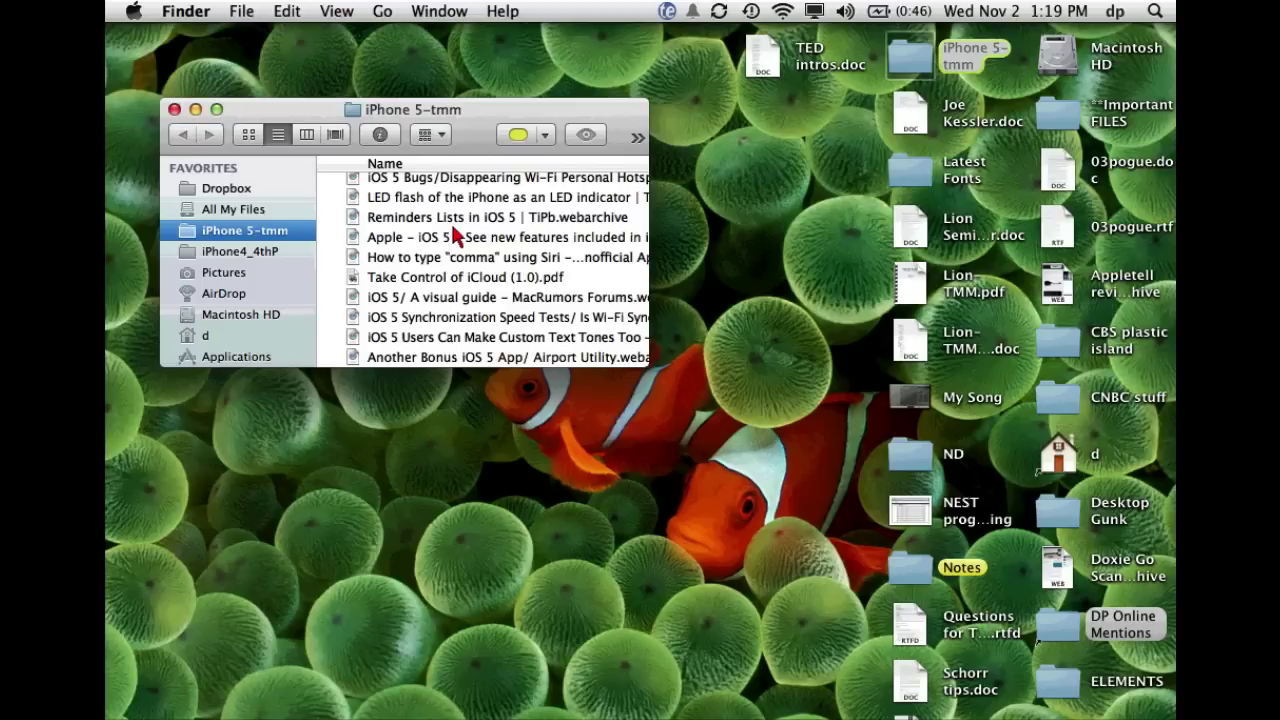
scroll(455, 235, up, 4)
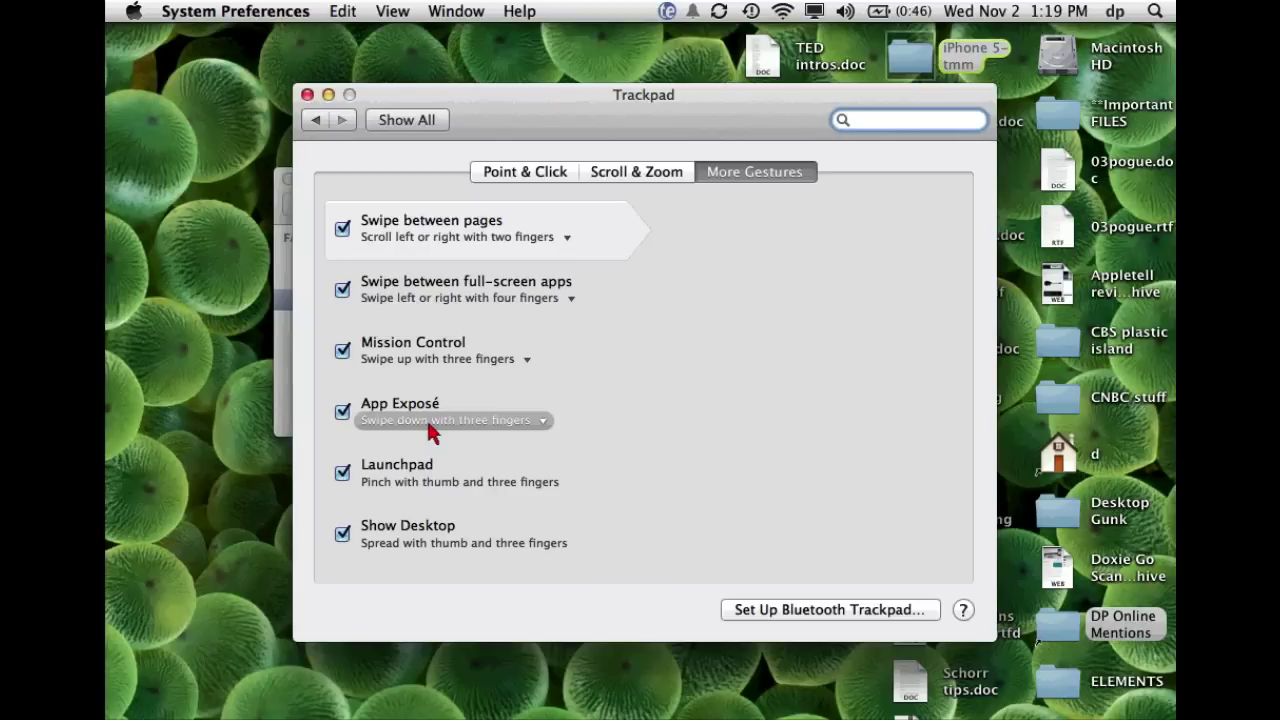
Step: Examine the scroll direction option in the Trackpad's Scroll & Zoom settings and quit System Preferences
click(636, 171)
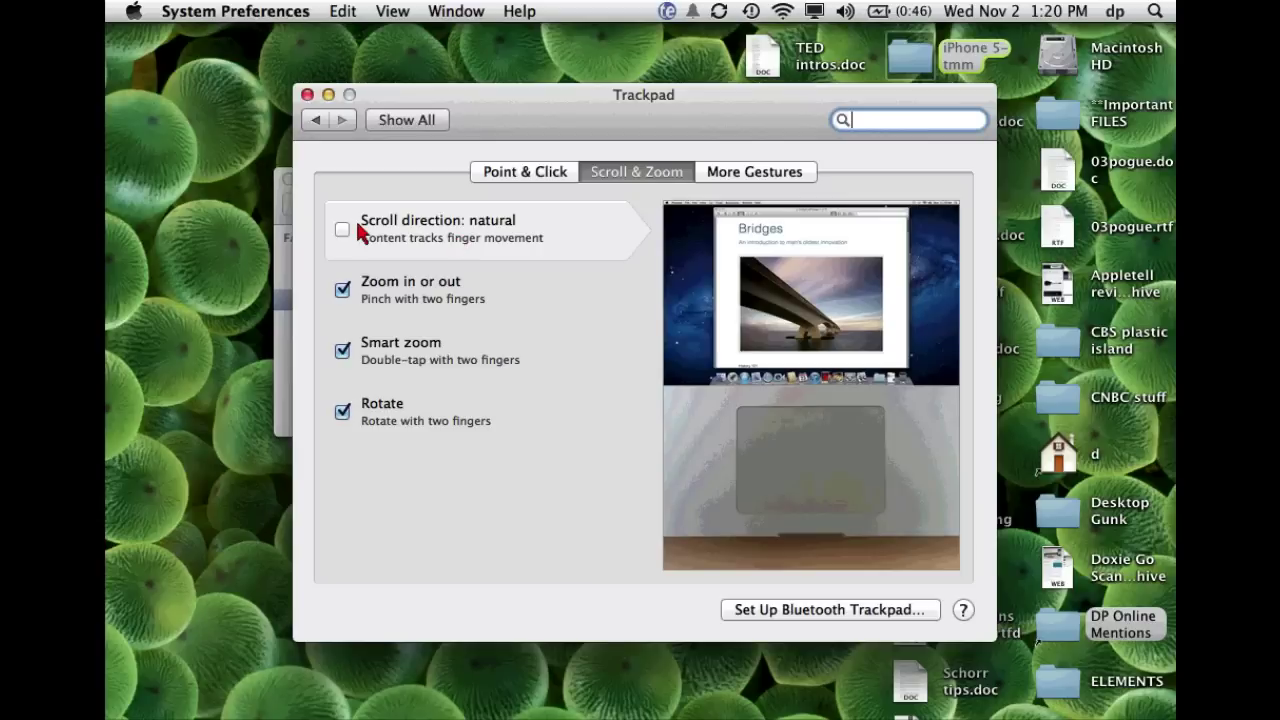
key(super+q)
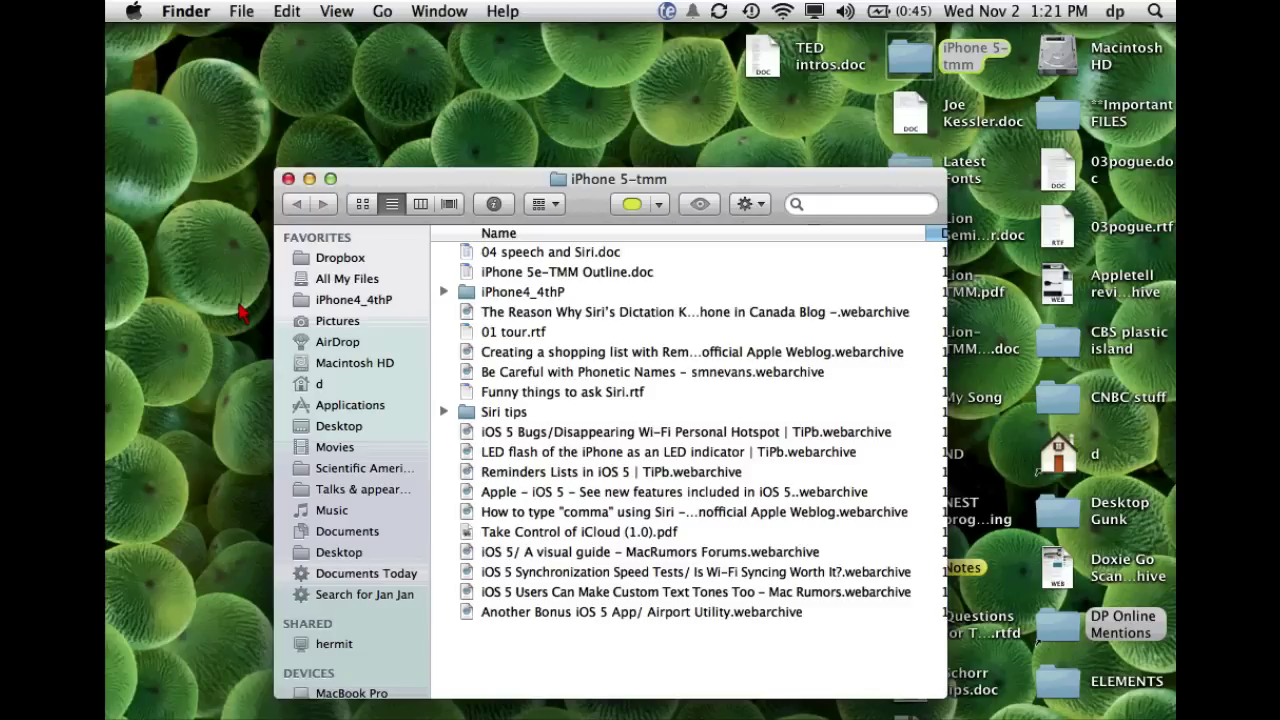
Step: Preview the Lion-TMM Word document on the desktop with Quick Look, move up to the Lion Seminar document and close the preview
click(985, 348)
key(space)
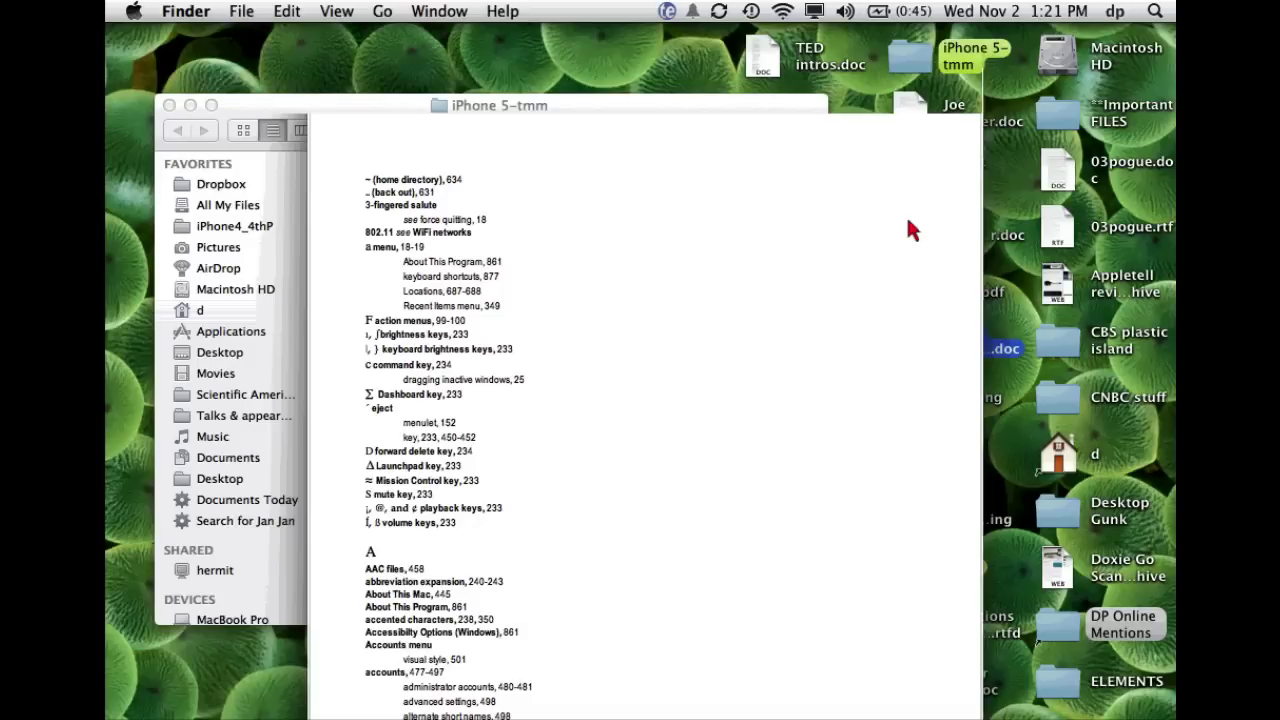
key(Up)
key(space)
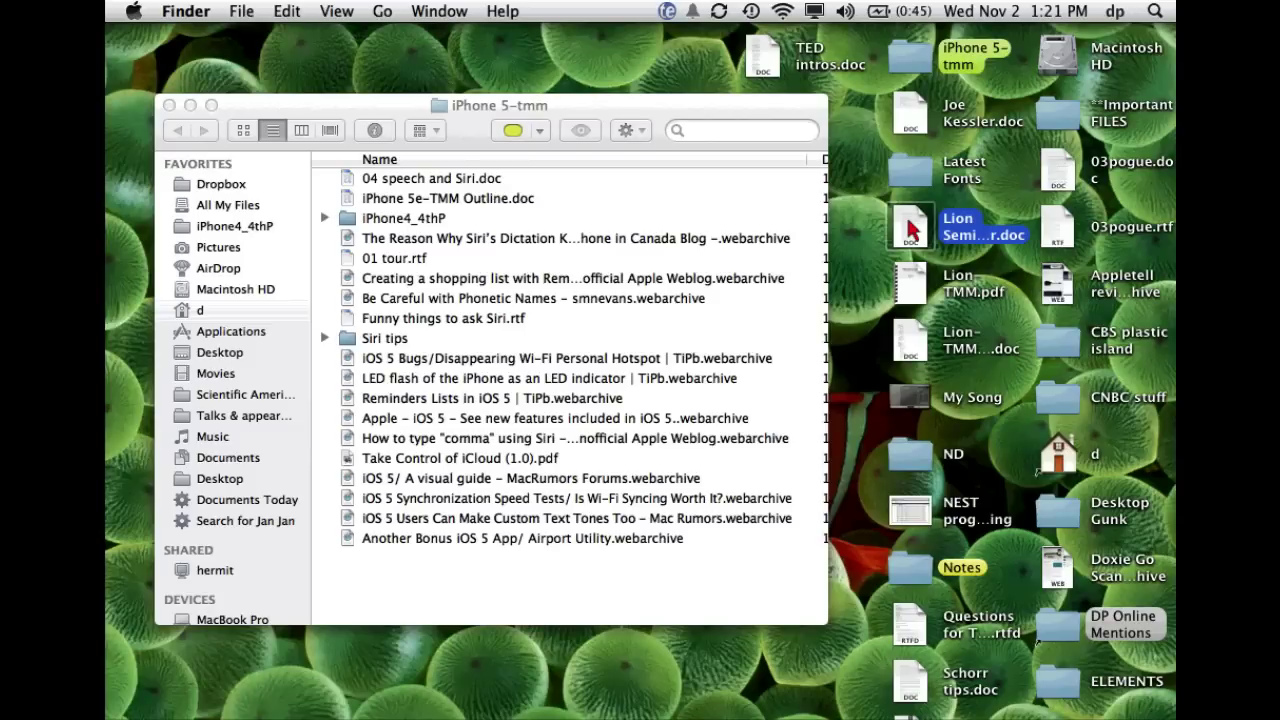
Step: Preview the My Song GarageBand project with Quick Look and close the preview
click(910, 400)
key(space)
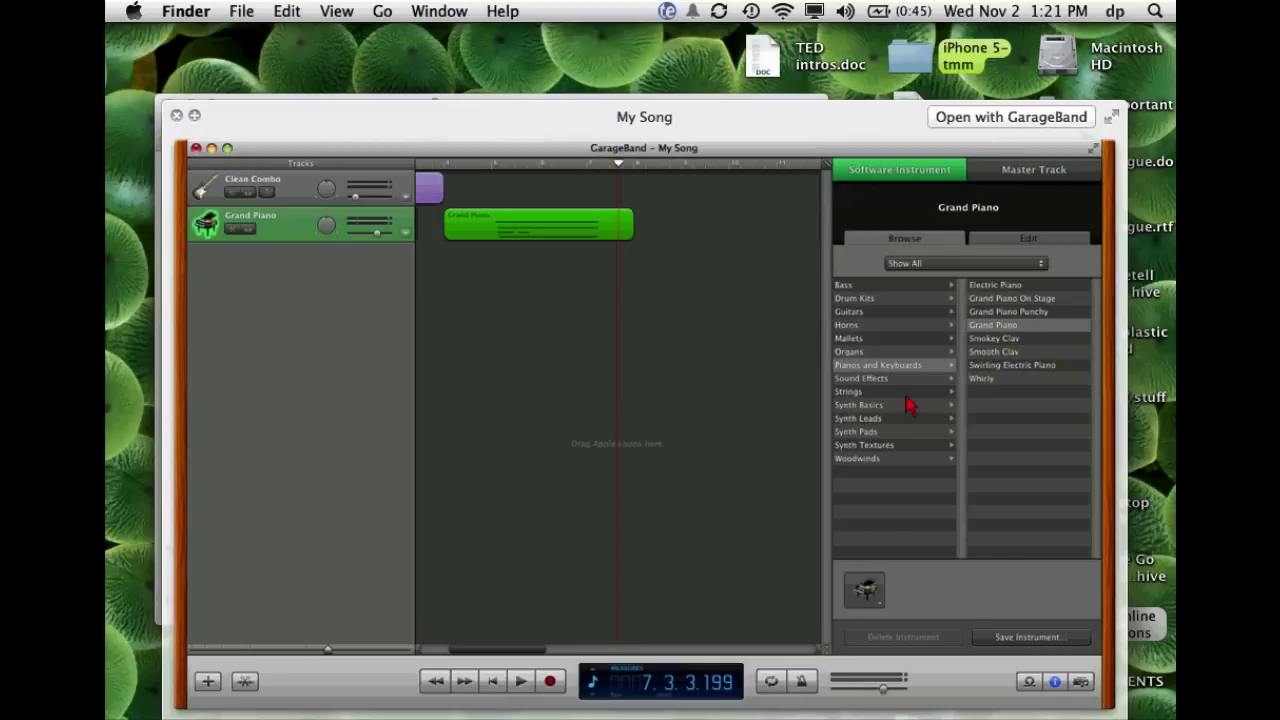
key(space)
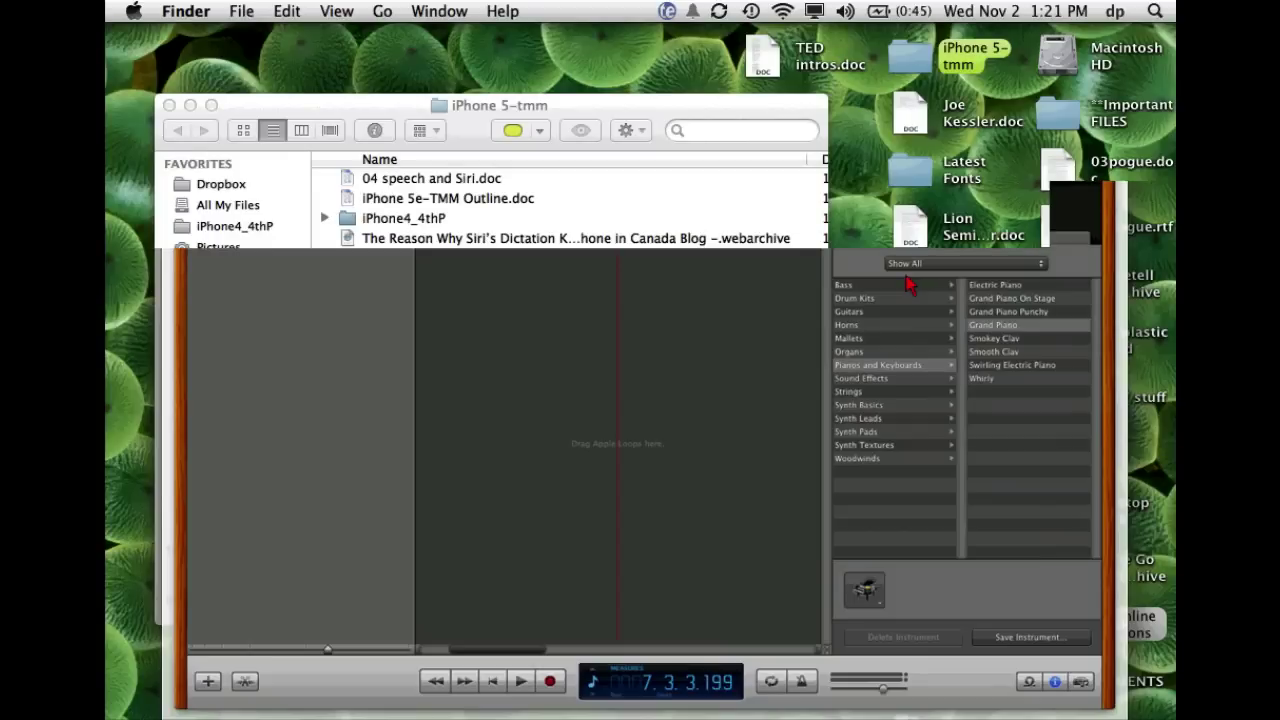
Step: Preview Lion-TMM.pdf with Quick Look and examine the list of apps that can open it
key(space)
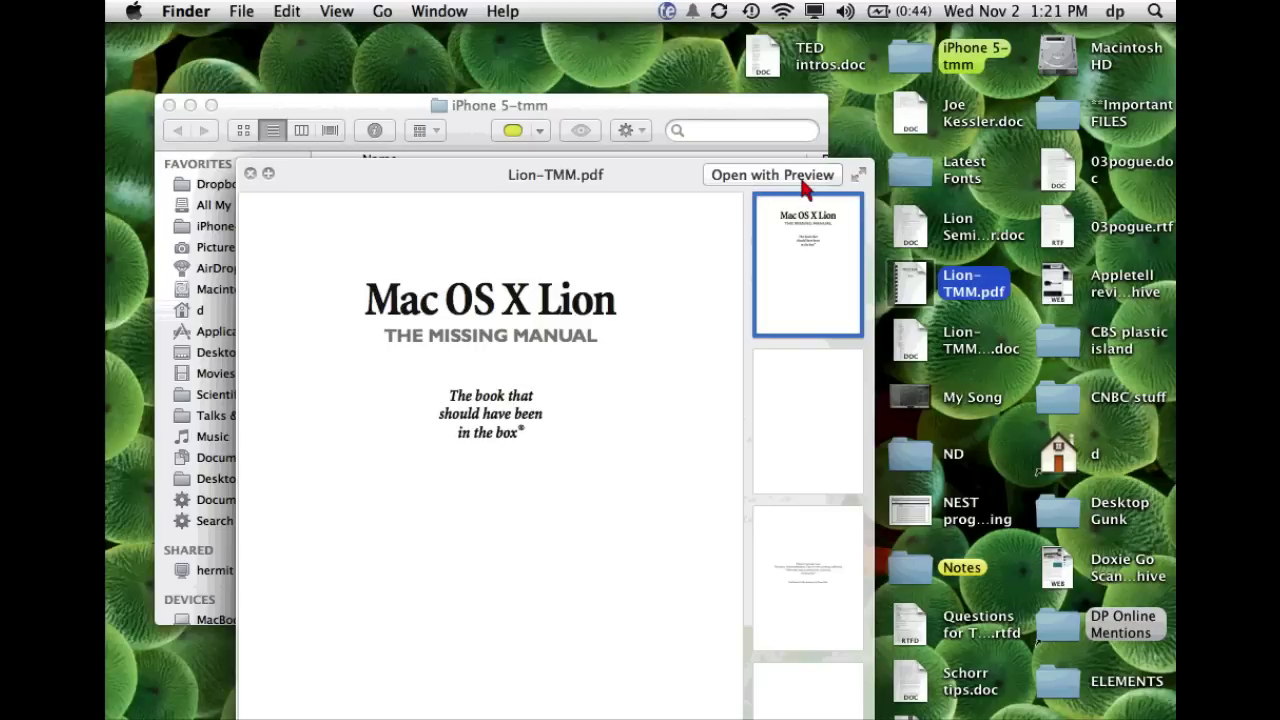
click(803, 187)
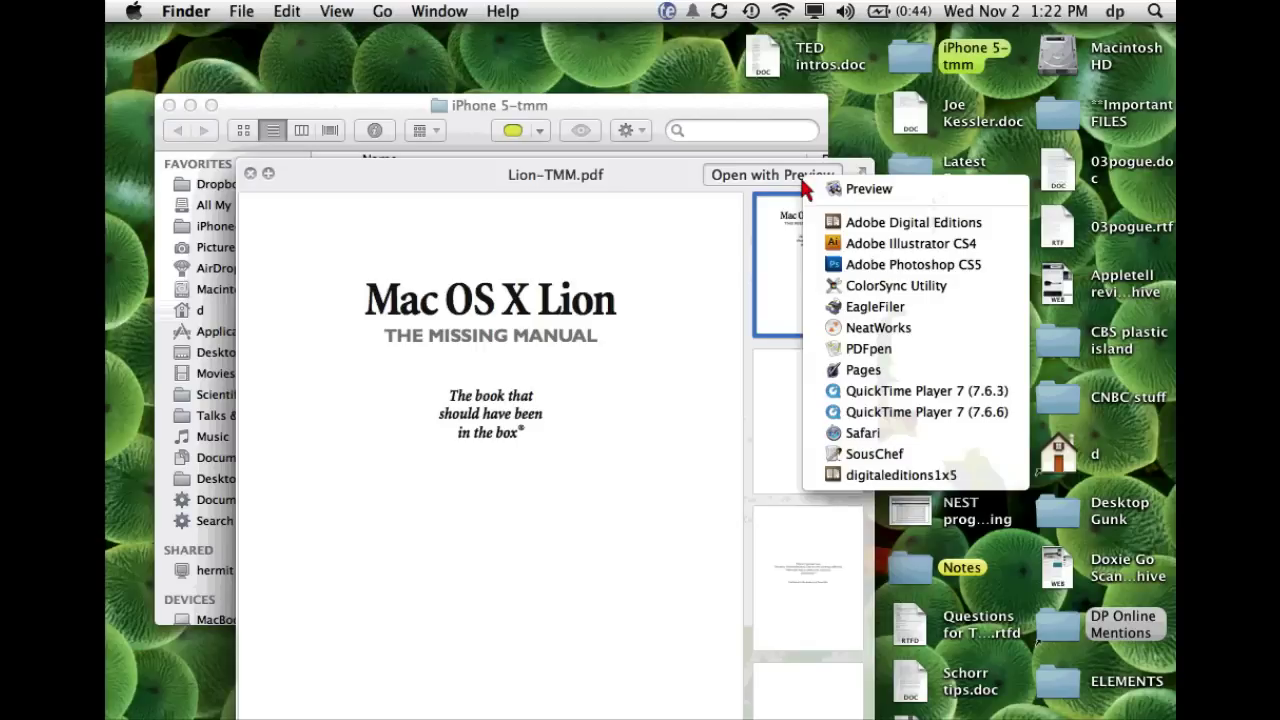
click(718, 228)
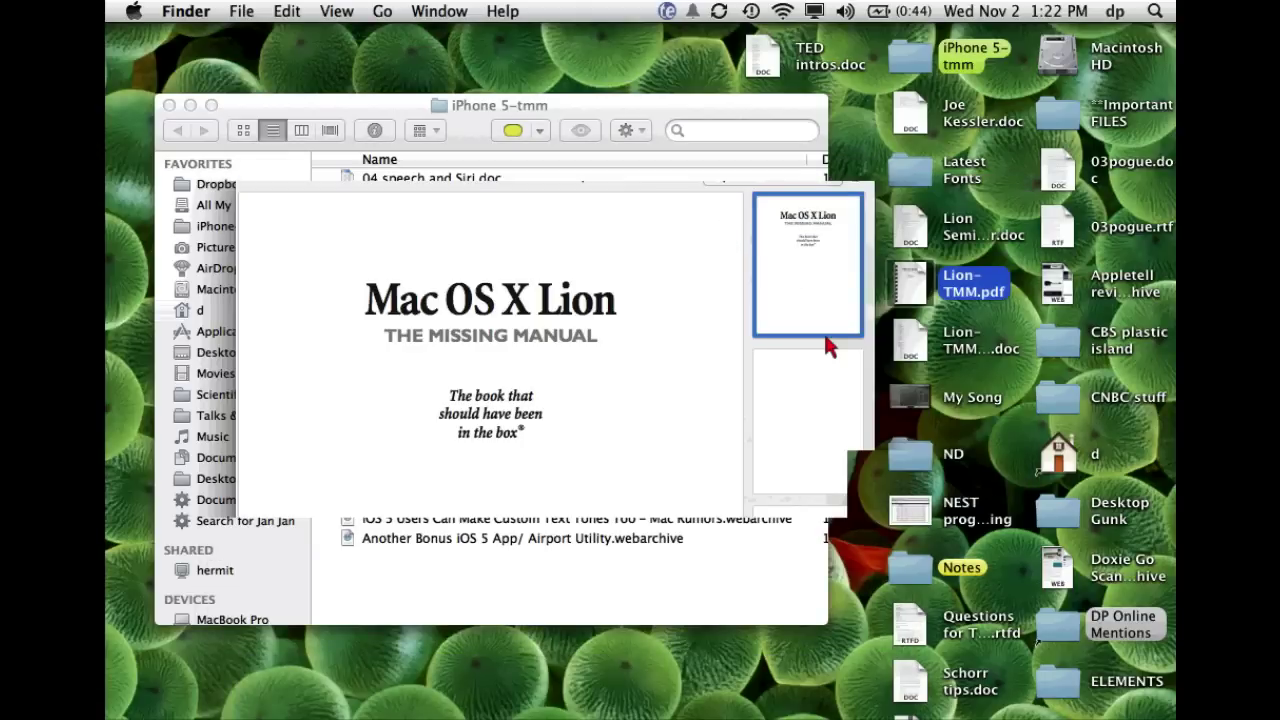
Step: Preview the NEST programming image with Quick Look, examine the apps that can open it and close the preview
click(900, 512)
key(space)
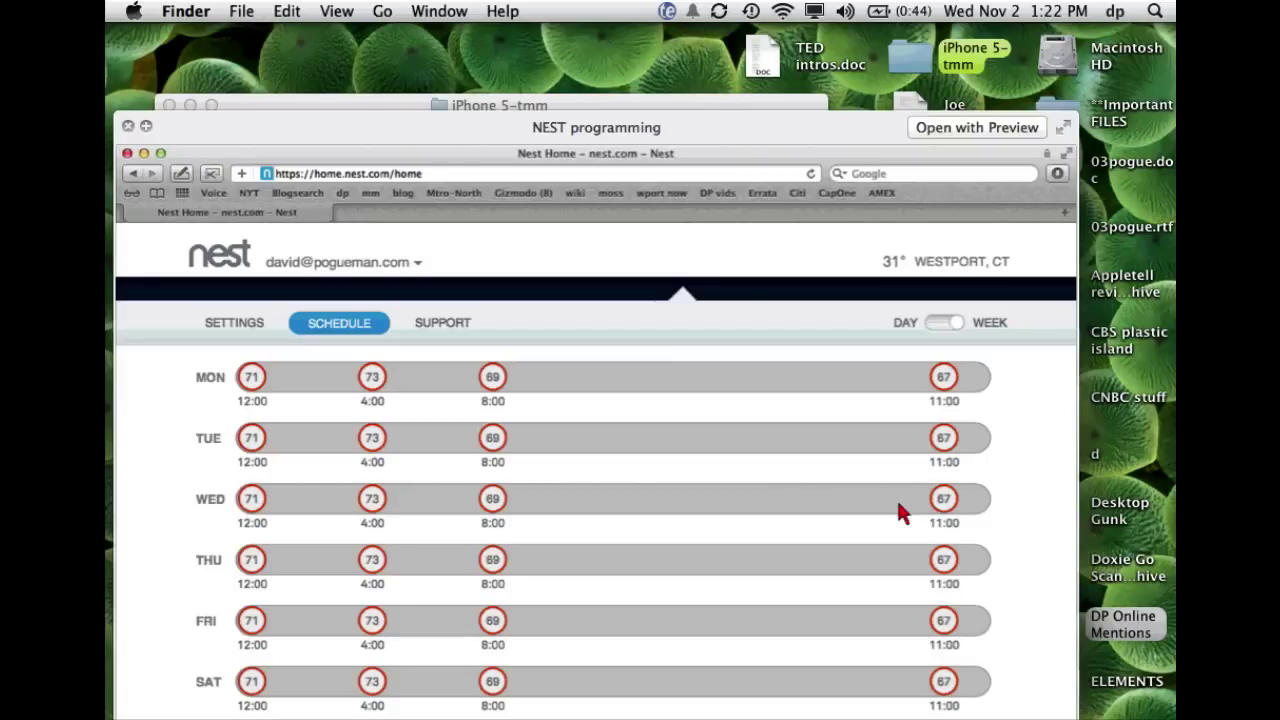
click(945, 135)
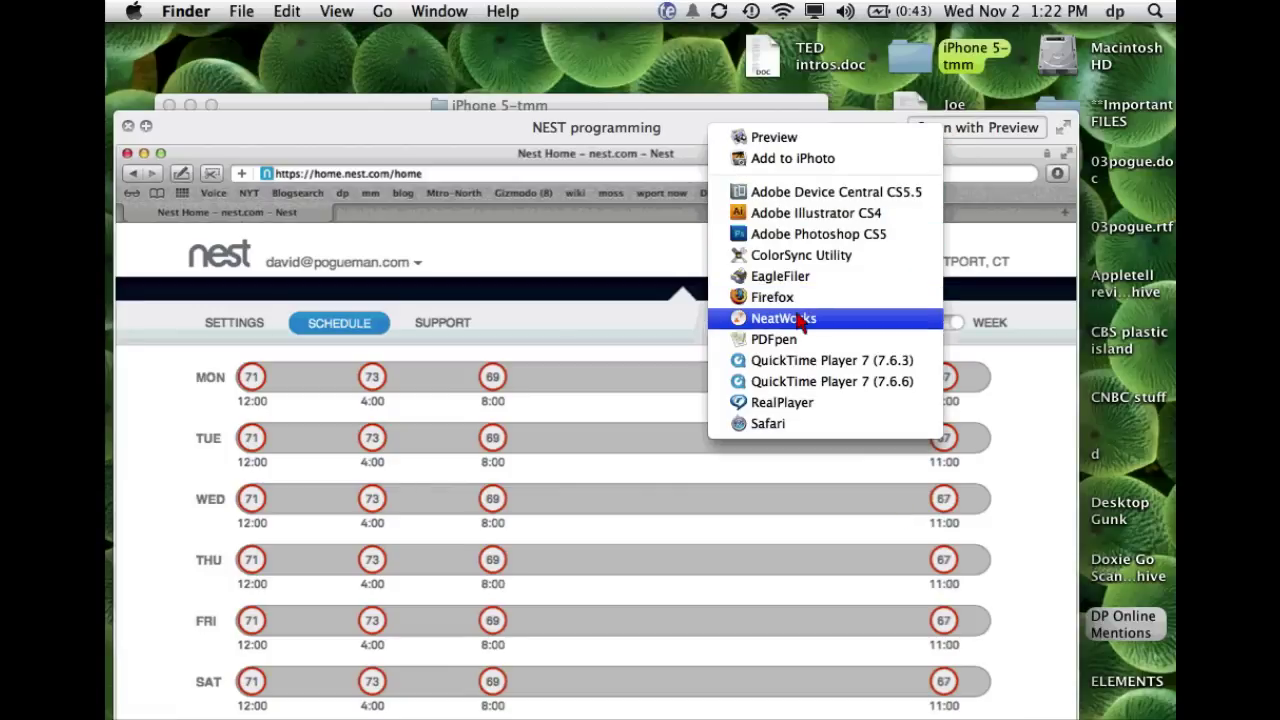
click(536, 312)
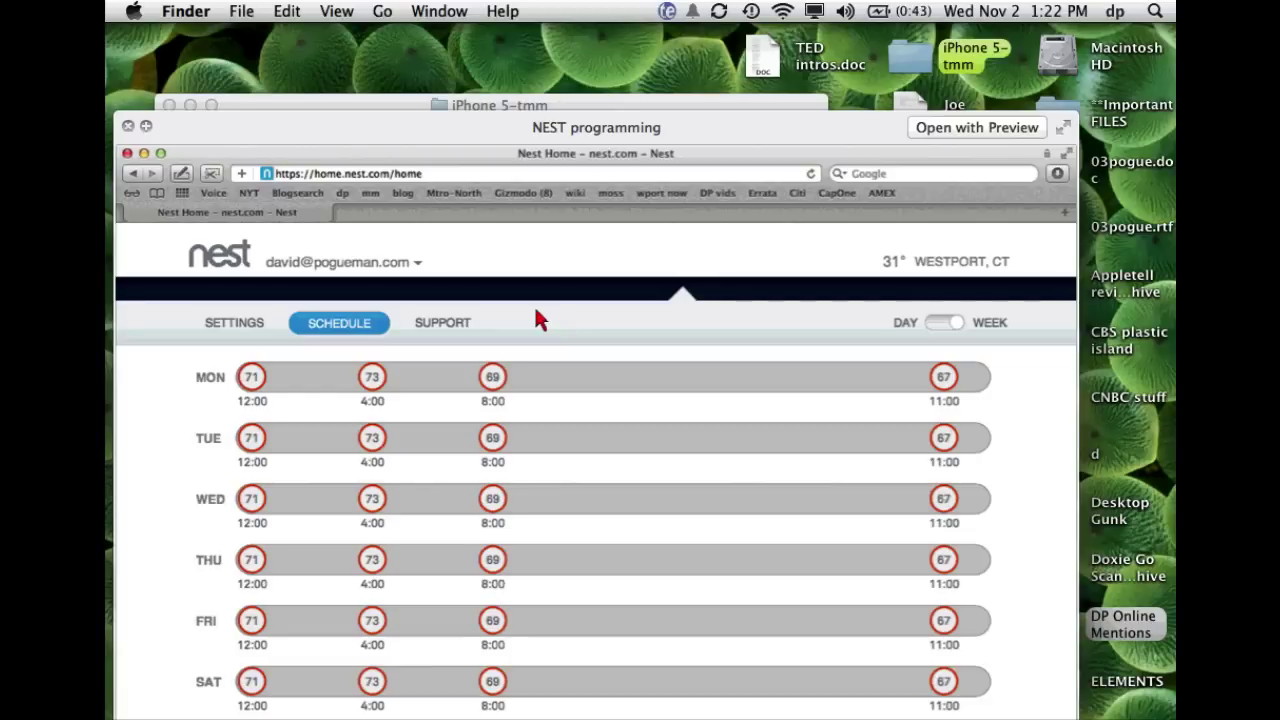
click(828, 376)
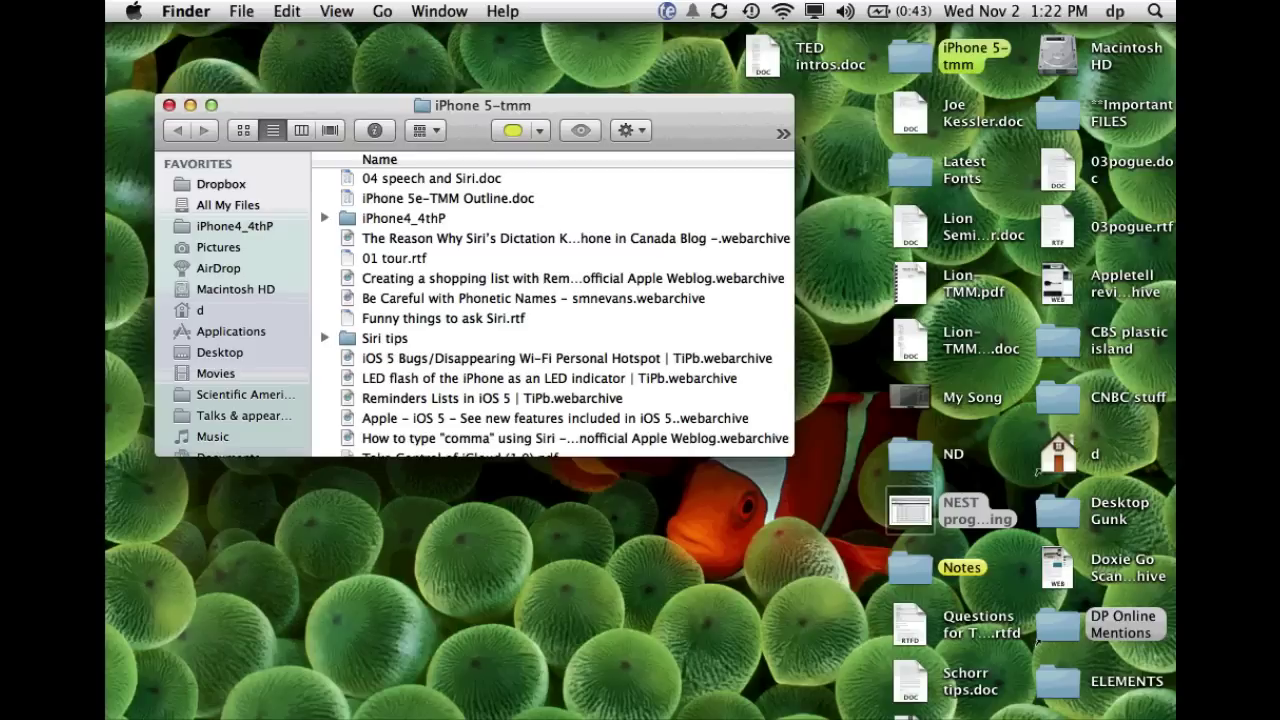
Step: Set scroll bars to show automatically based on input device, switch back to When scrolling, and close the General preferences
scroll(554, 314, down, 2)
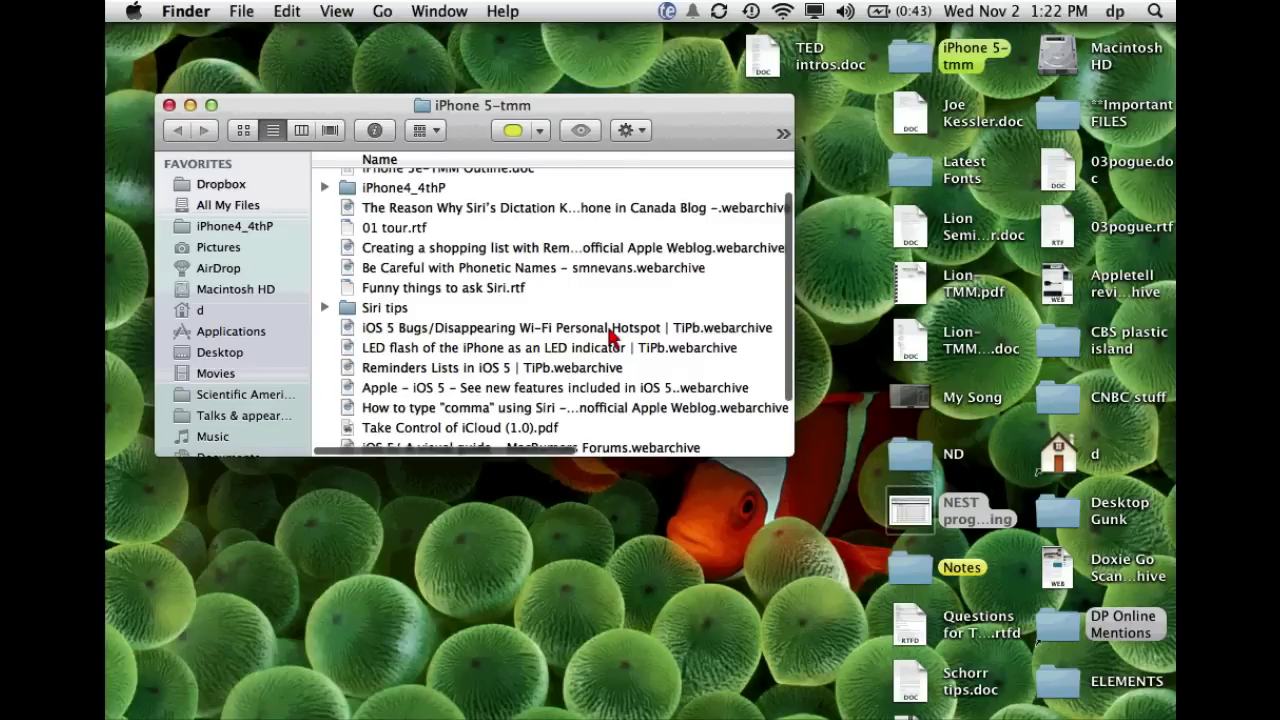
scroll(611, 338, up, 1)
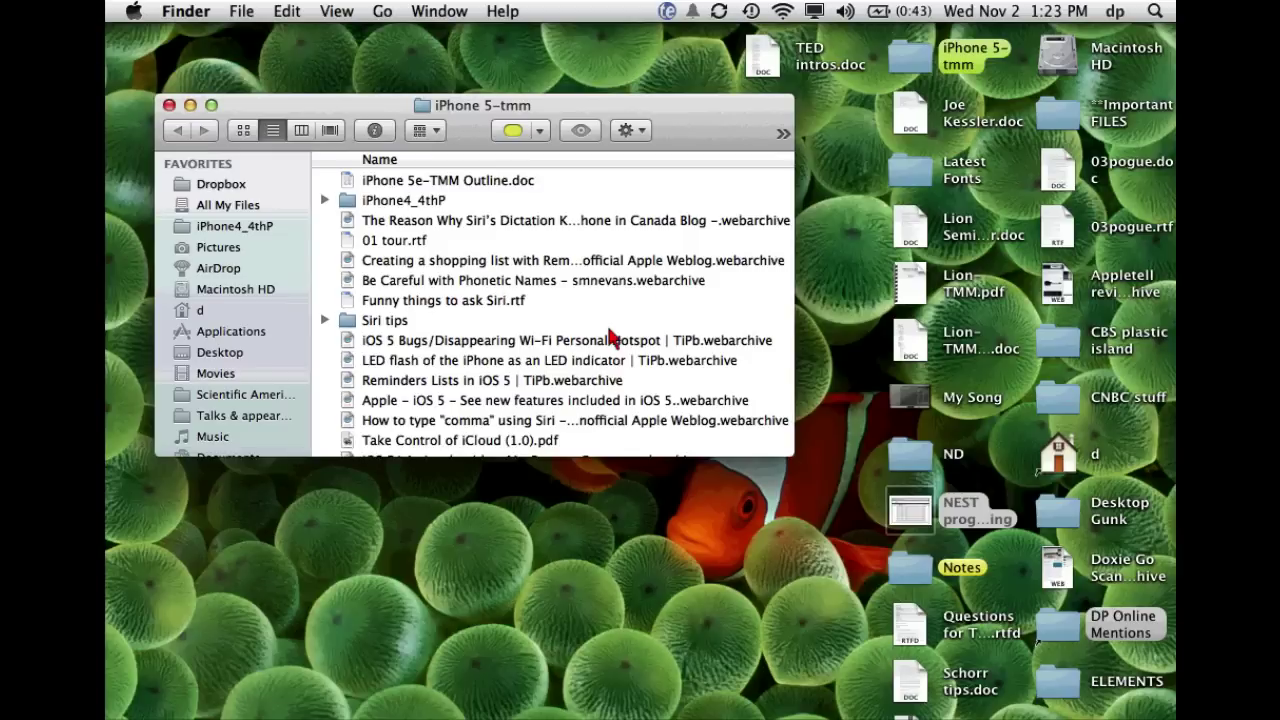
key(ctrl+F2)
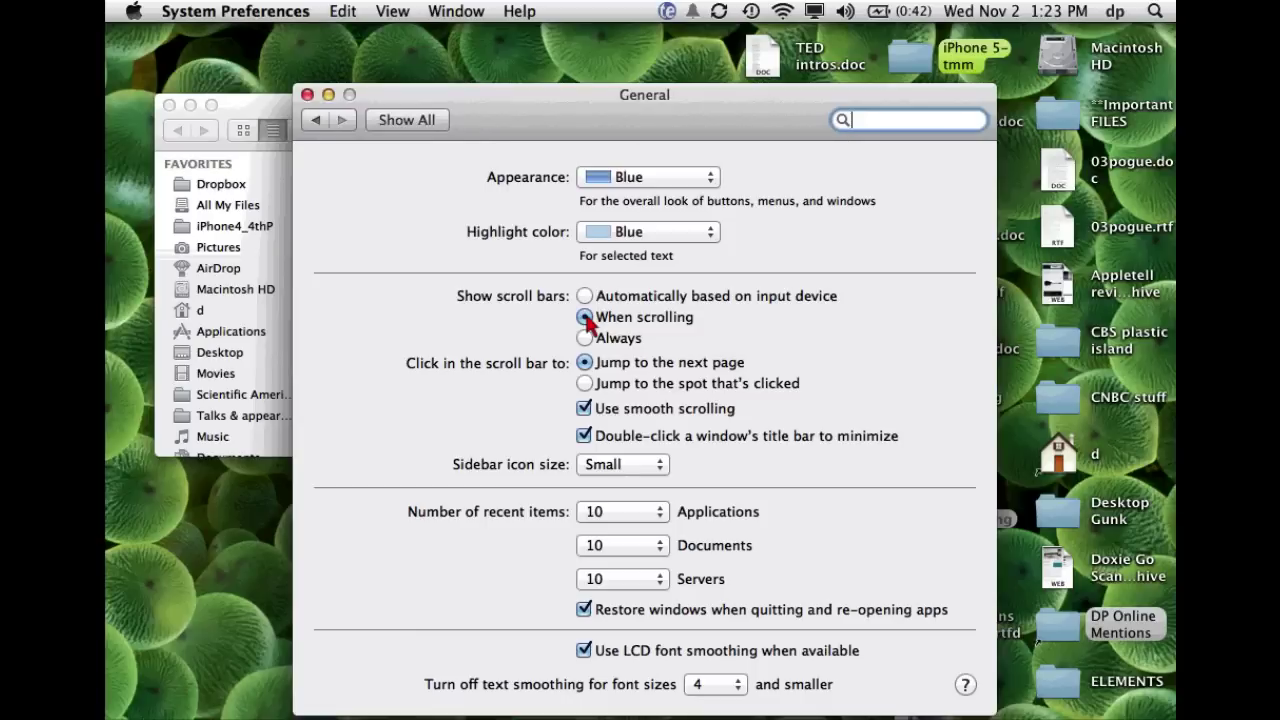
click(585, 297)
click(585, 317)
click(307, 94)
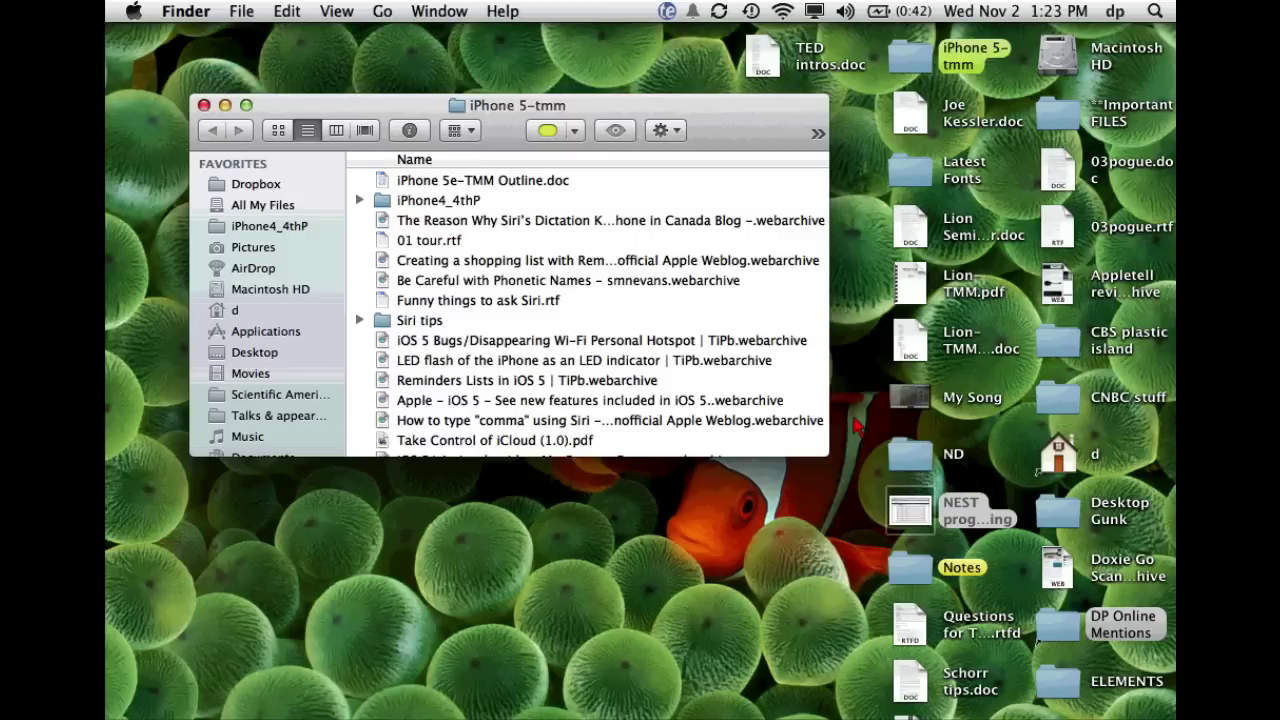
Step: Arrange the files in the iPhone 5-tmm window by Kind
click(464, 132)
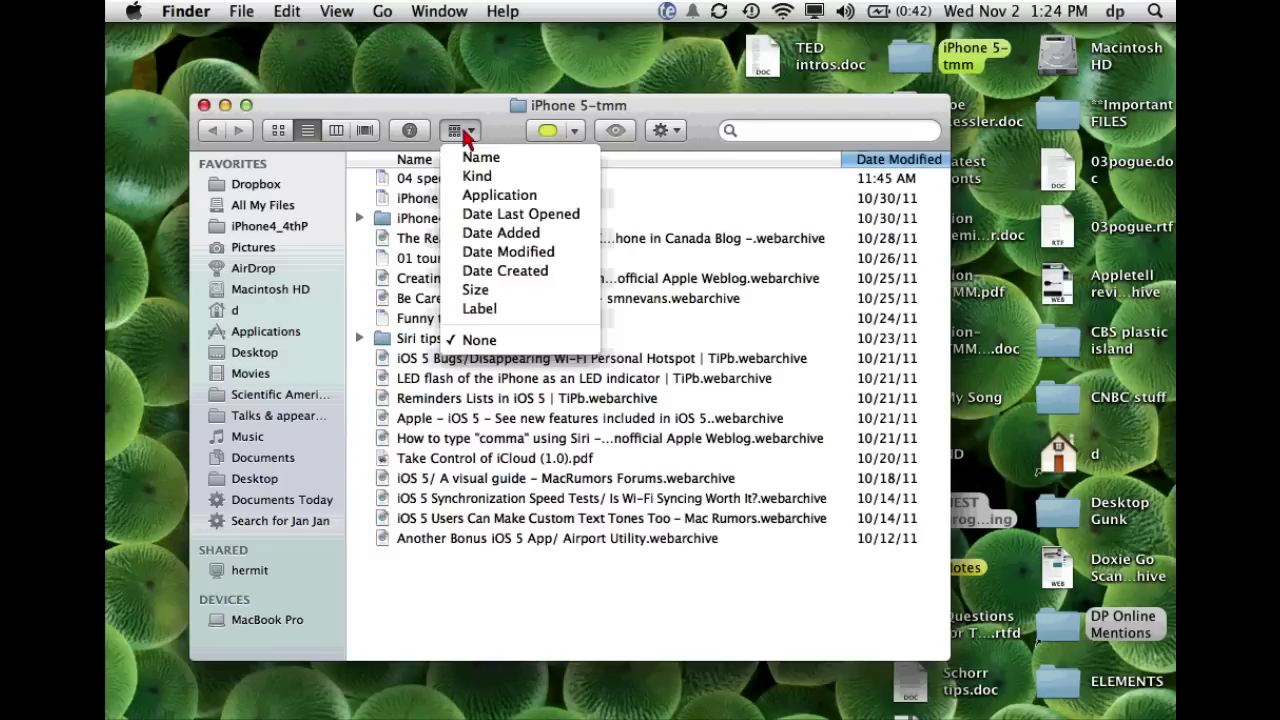
click(477, 176)
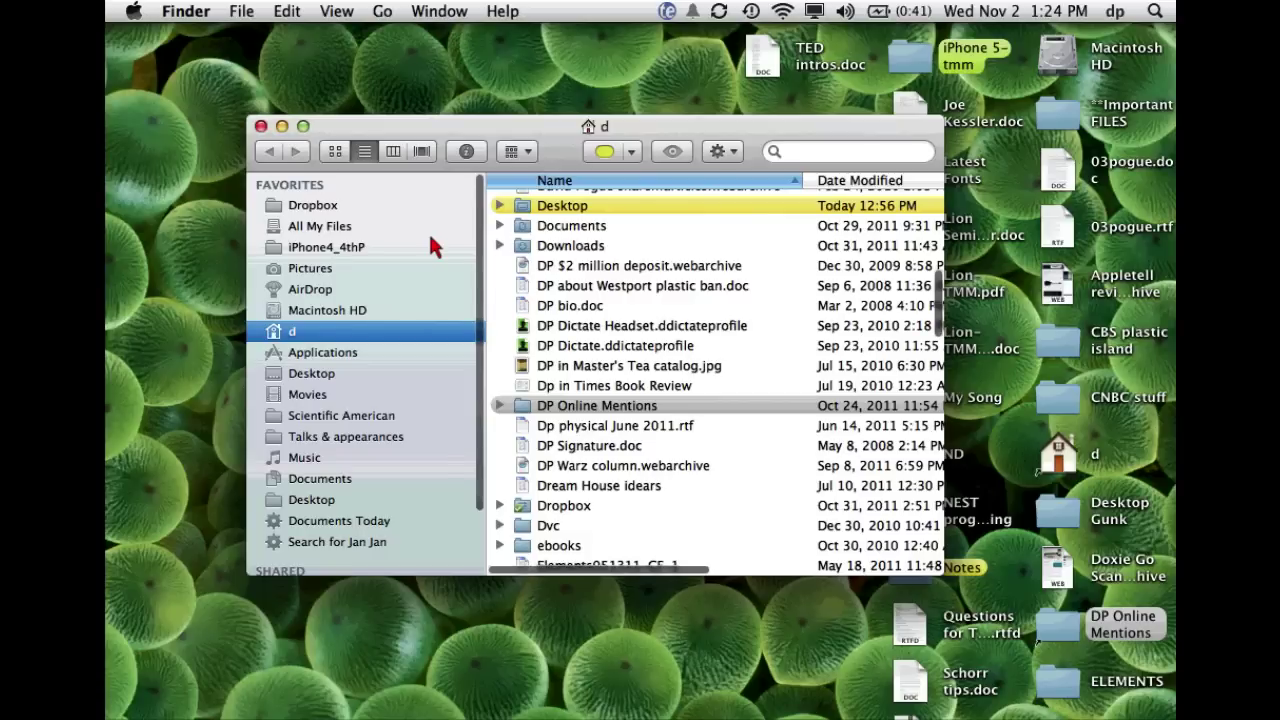
Step: Show the home folder as icons and browse its Folders and Images rows sideways
key(super+1)
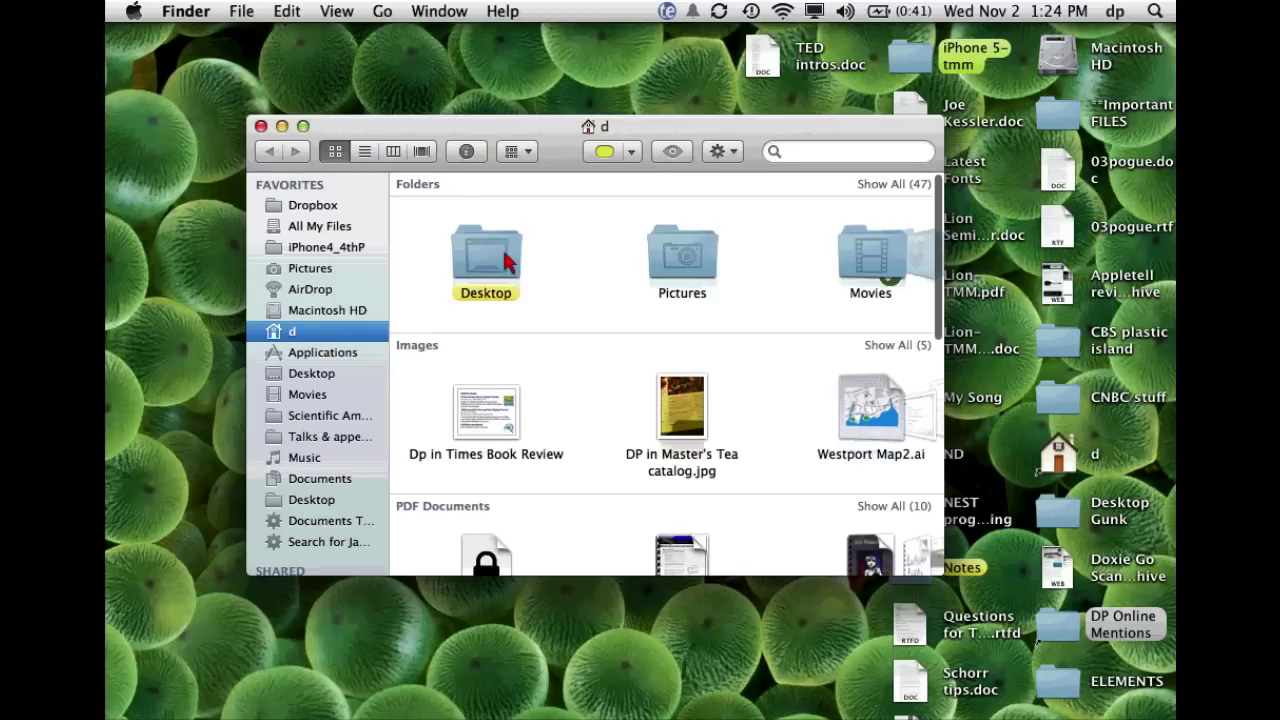
scroll(505, 260, right, 3)
scroll(500, 263, left, 3)
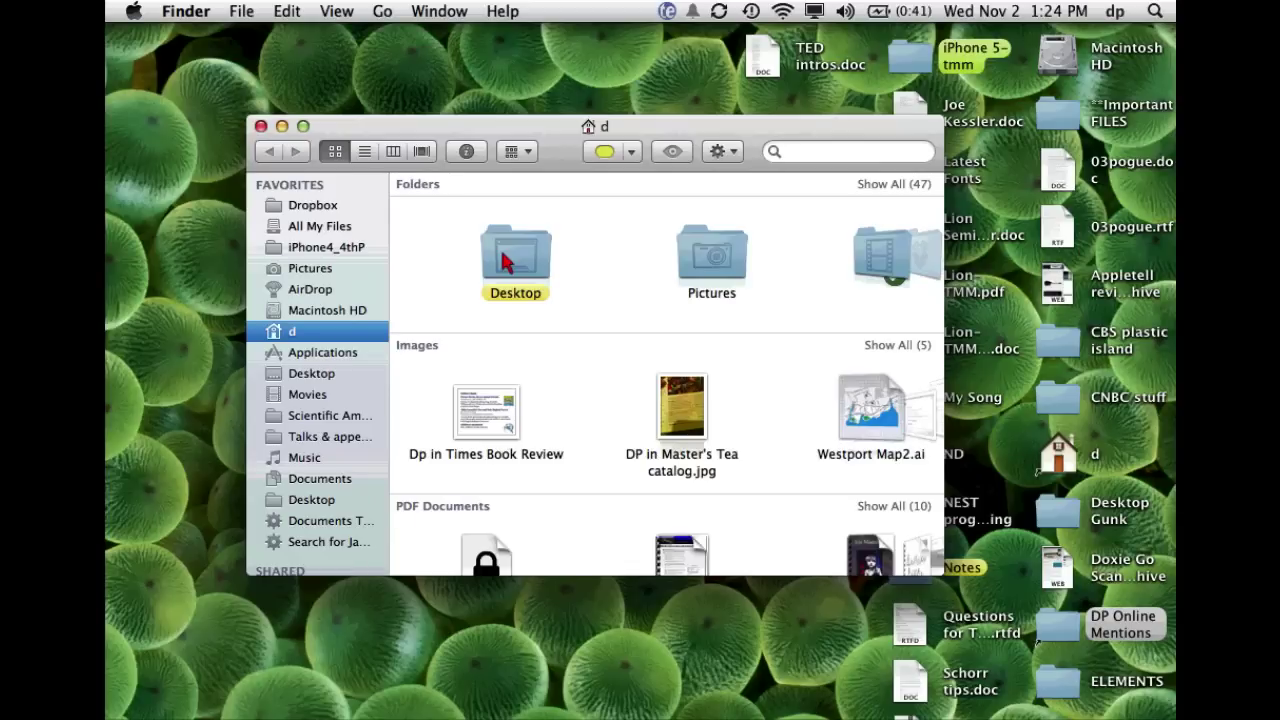
scroll(503, 260, right, 1)
scroll(466, 429, right, 5)
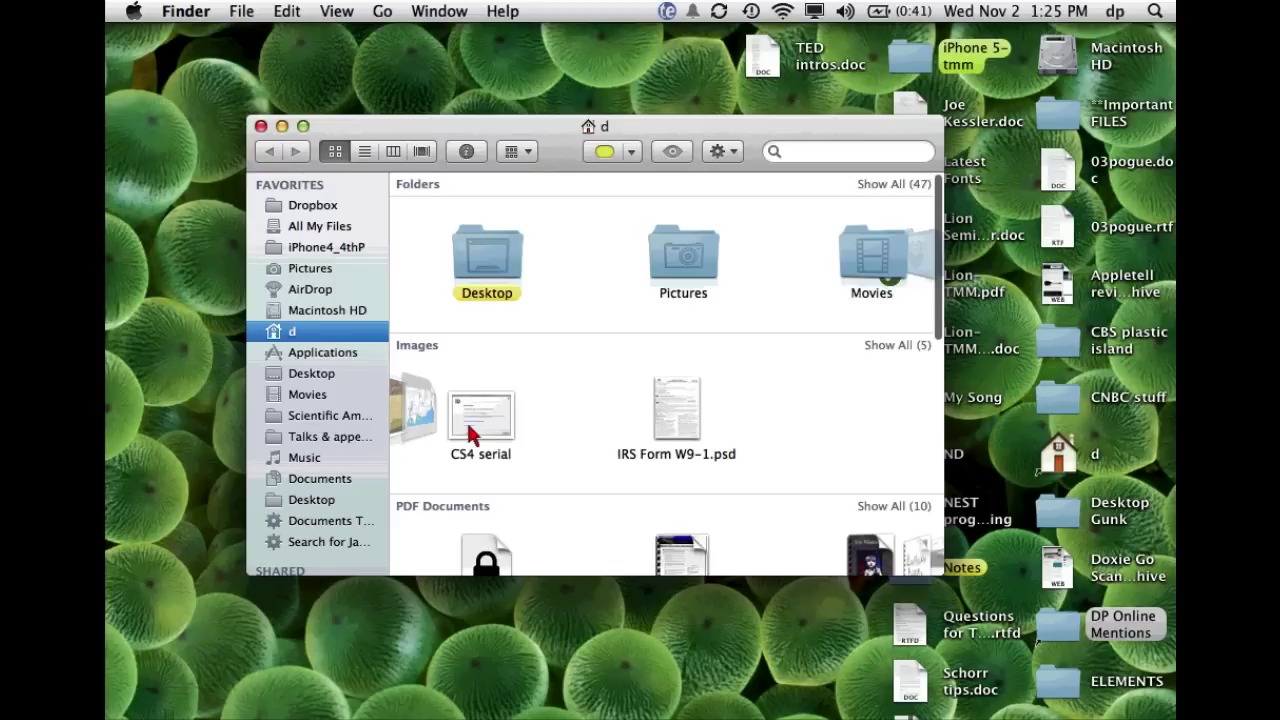
Step: Show All My Files and arrange its contents by Kind, followed by Application
click(336, 11)
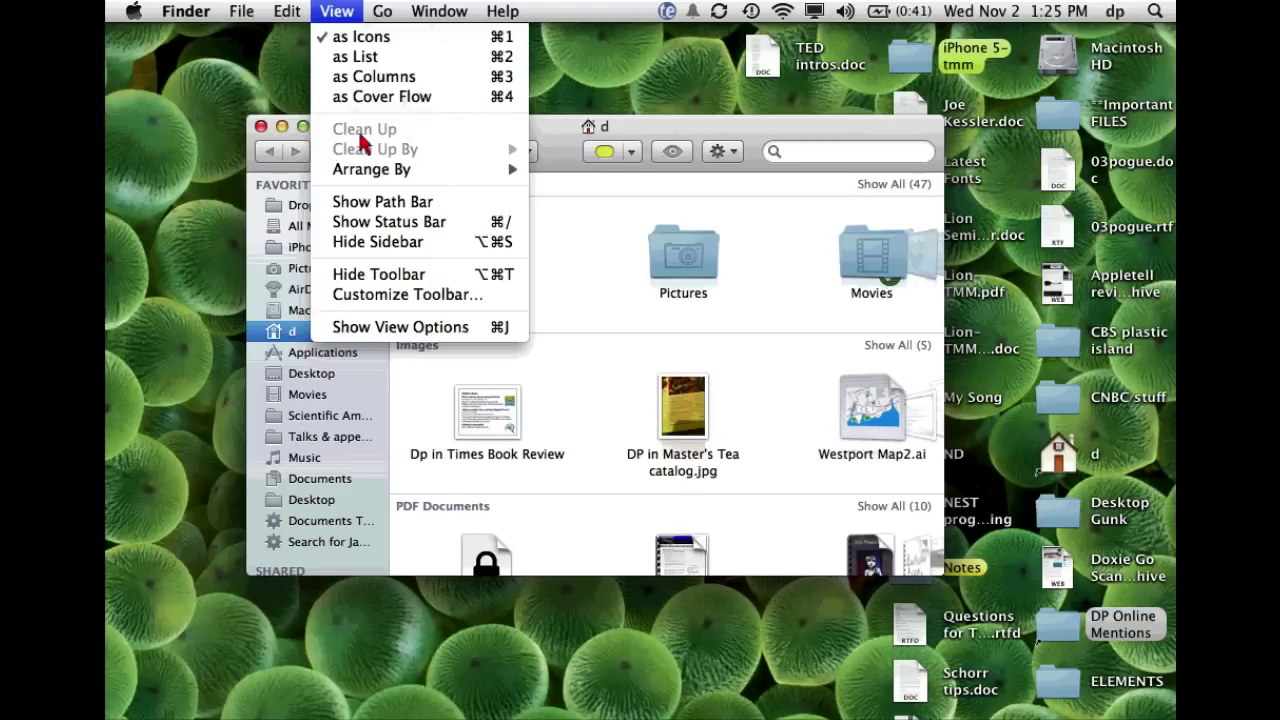
click(322, 227)
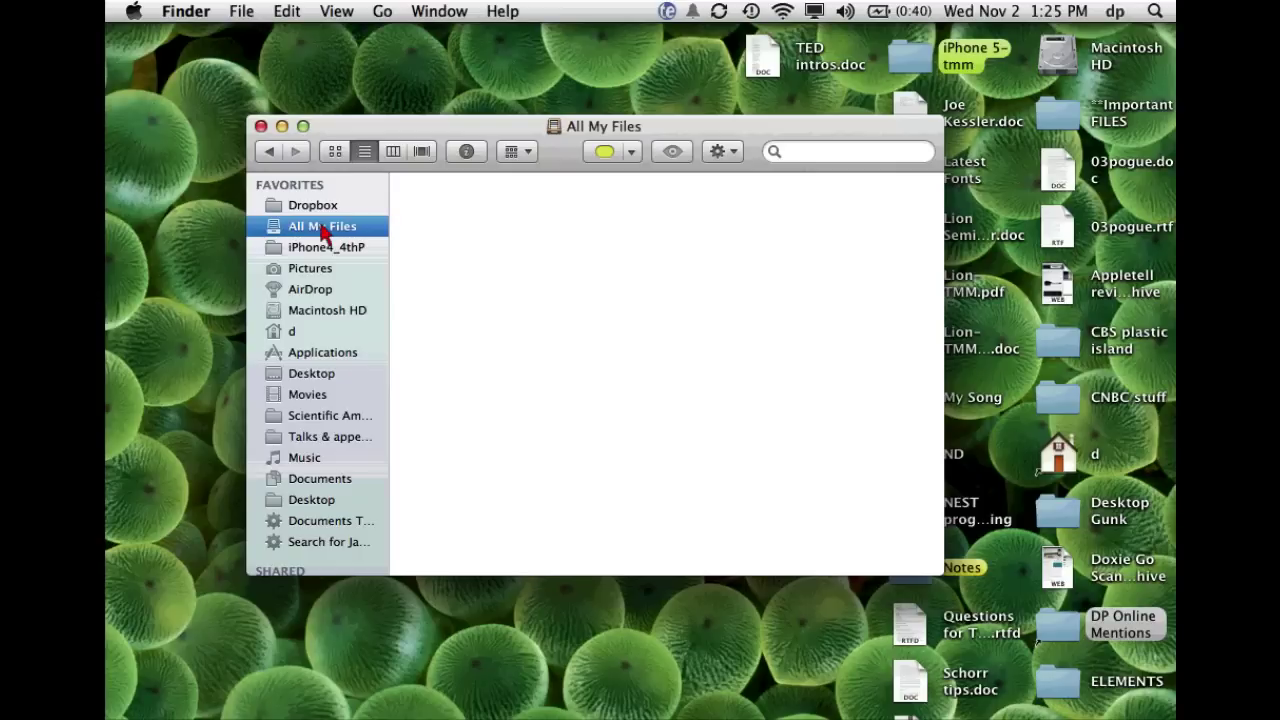
click(518, 151)
click(524, 176)
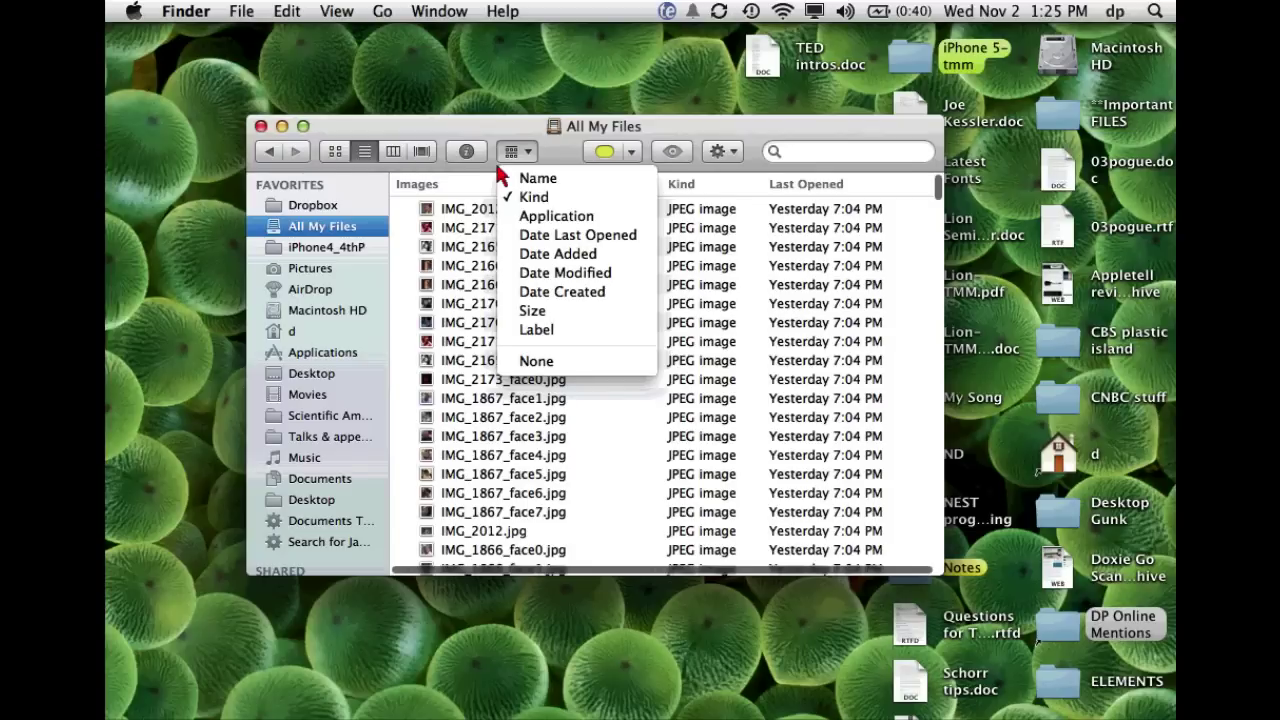
click(501, 176)
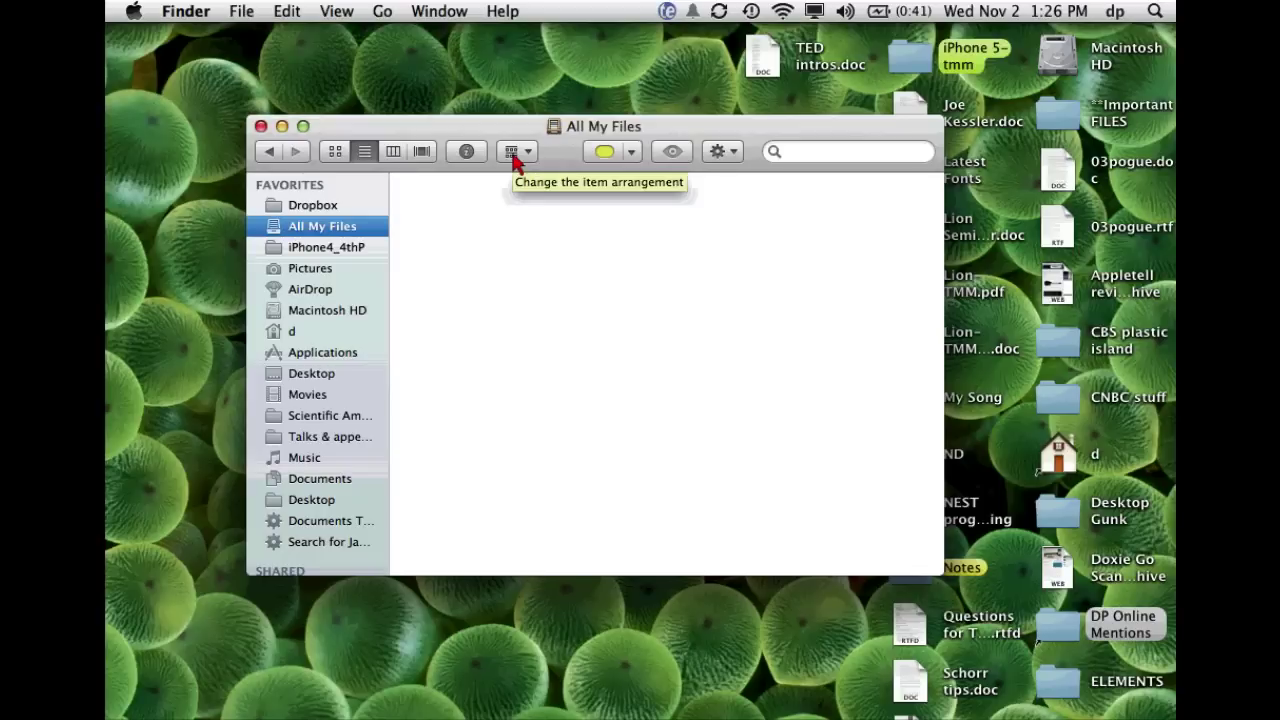
Step: Review the General settings in Finder Preferences, including what new Finder windows show, and close the preferences
key(super+comma)
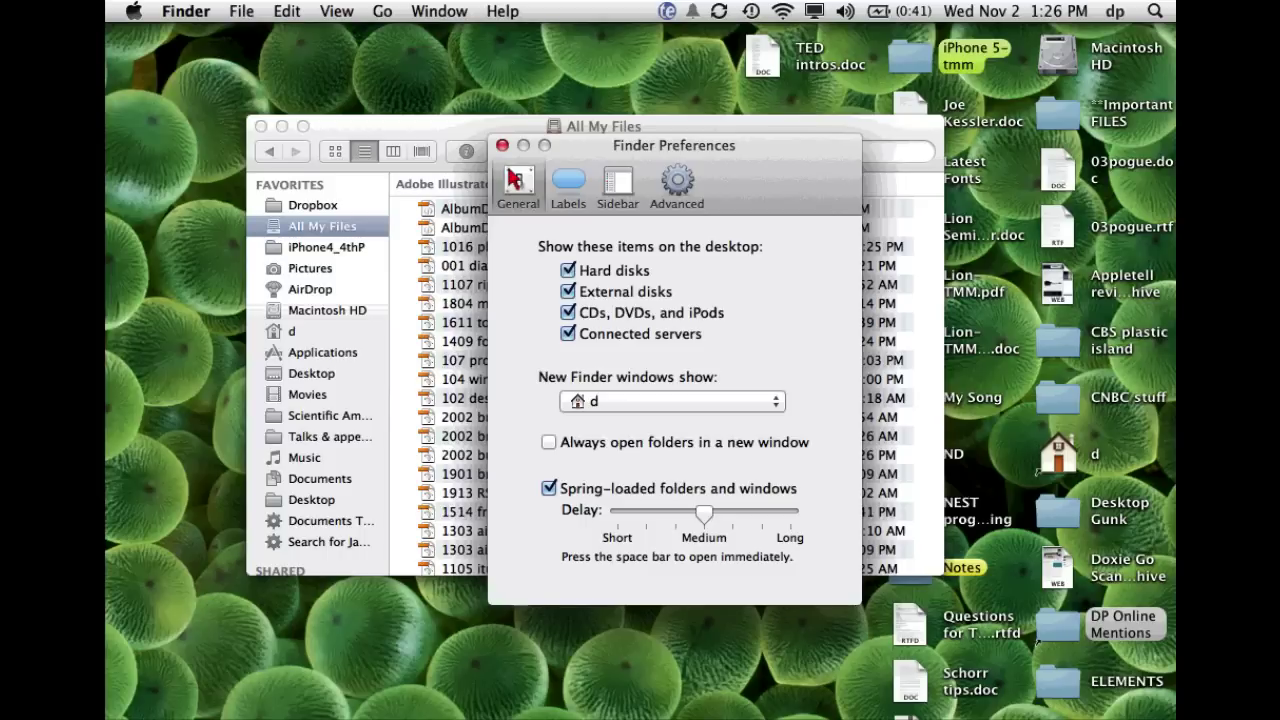
key(super+w)
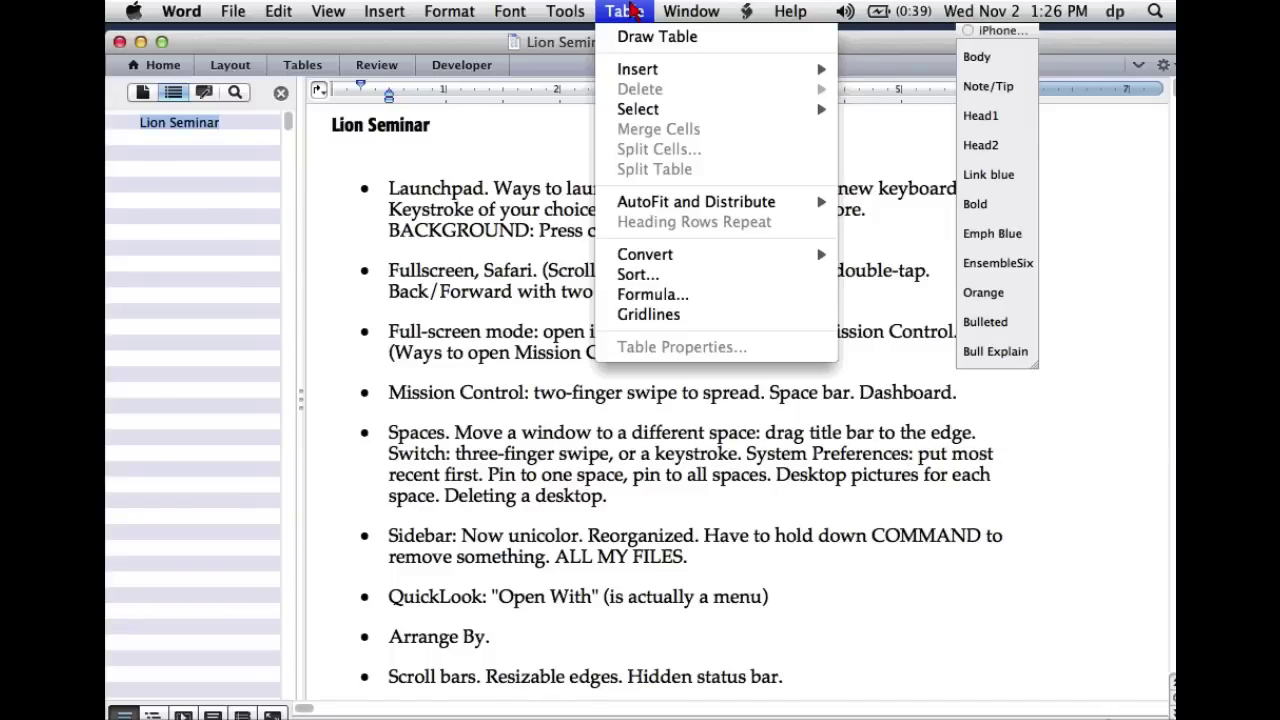
Step: Quit Word while Lion Seminar.doc is still open
click(633, 10)
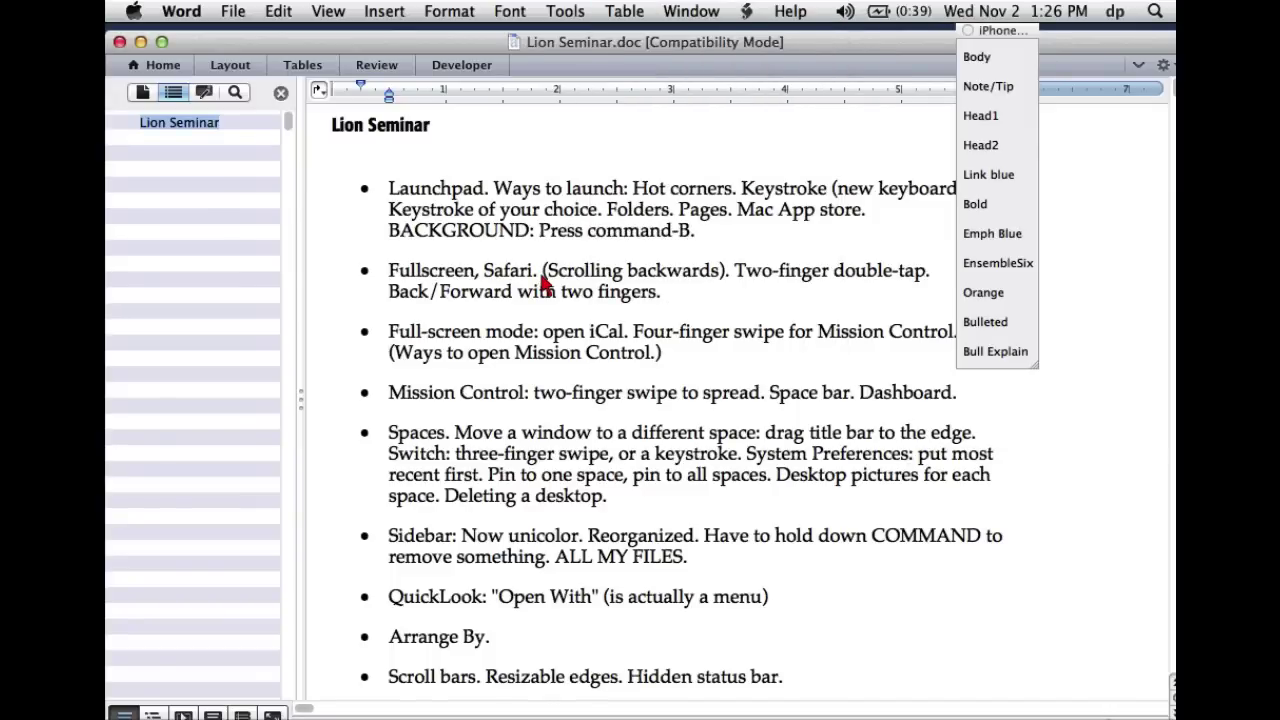
click(190, 11)
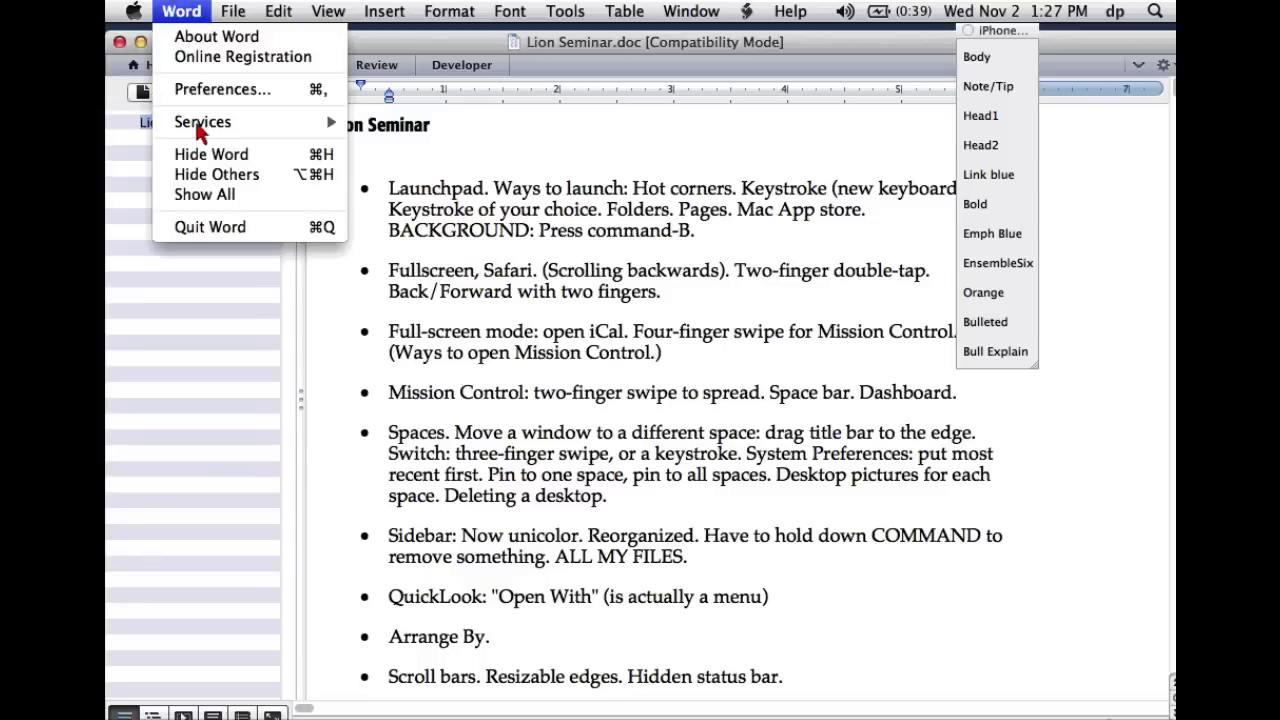
click(217, 230)
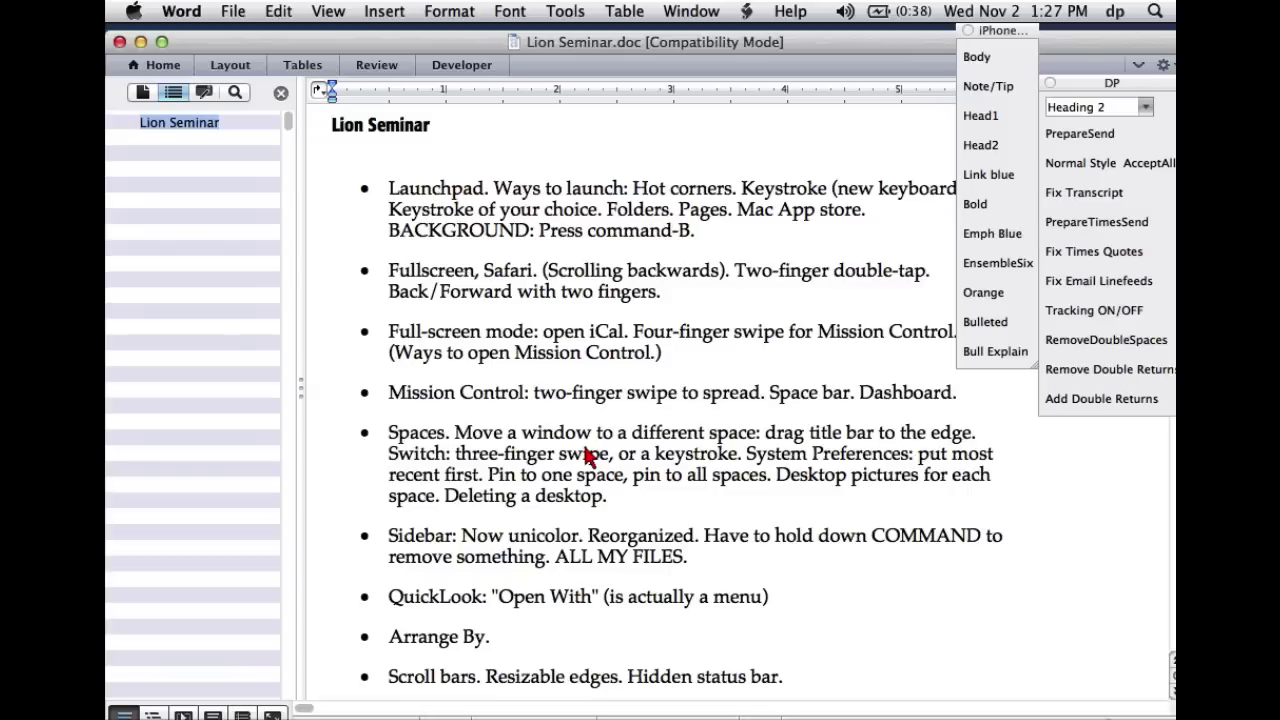
Step: Review the General settings in System Preferences, including restoring windows when quitting and re-opening apps, and close the preferences
click(134, 11)
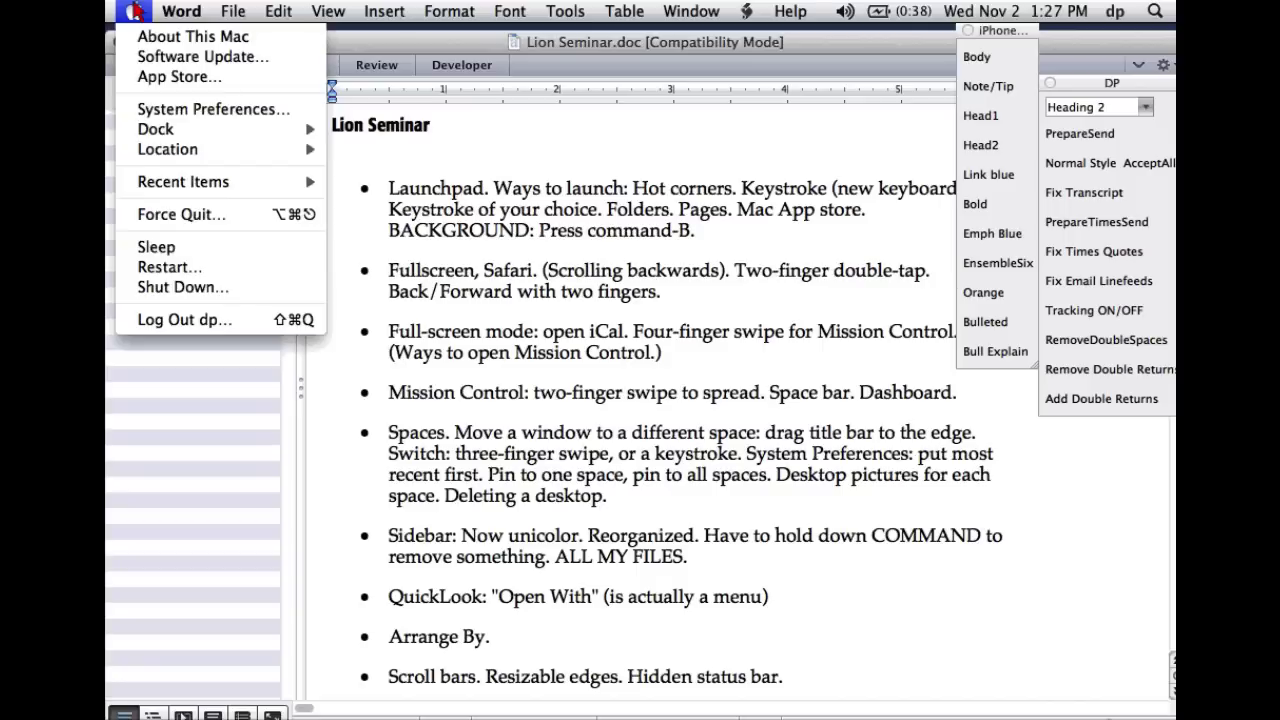
click(161, 114)
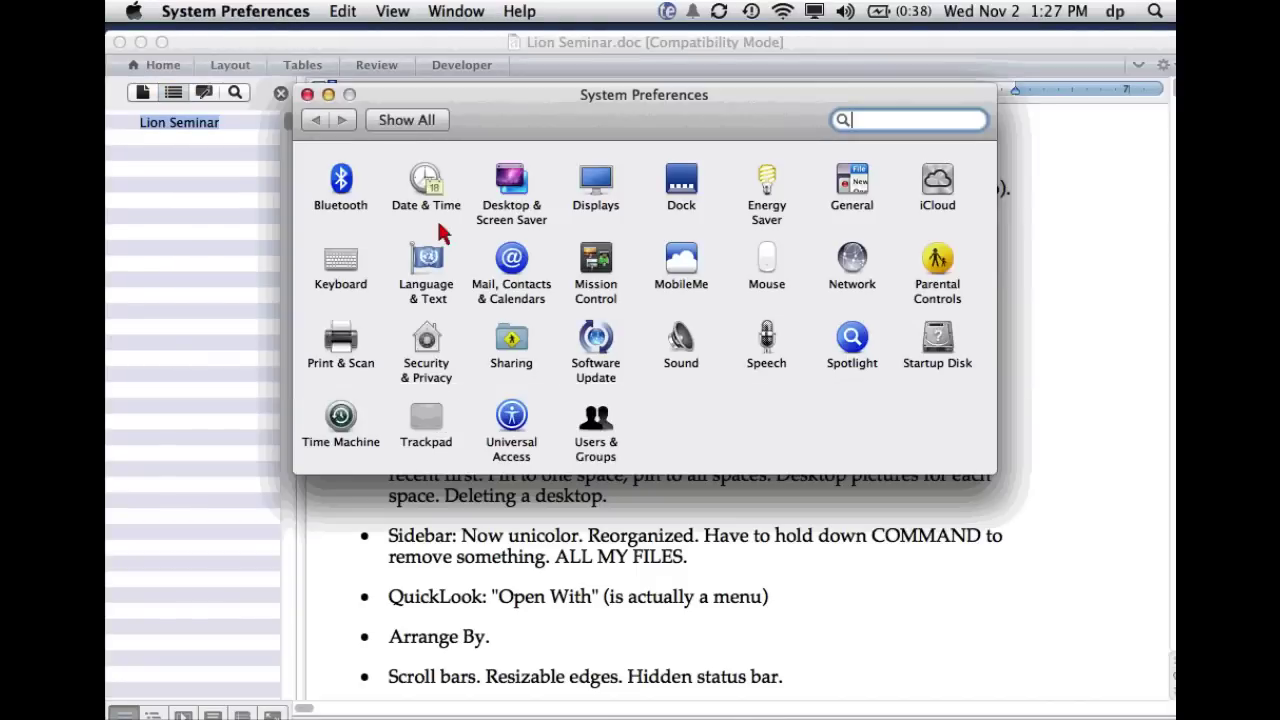
click(852, 190)
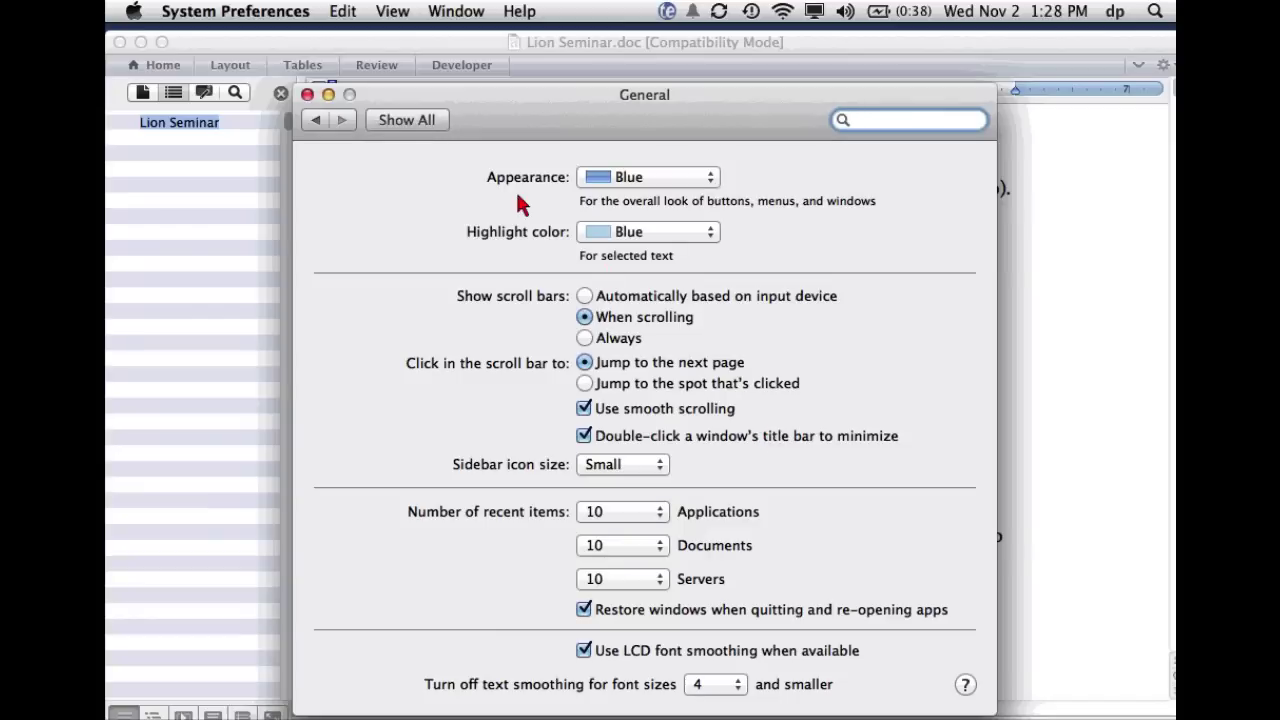
key(super+l)
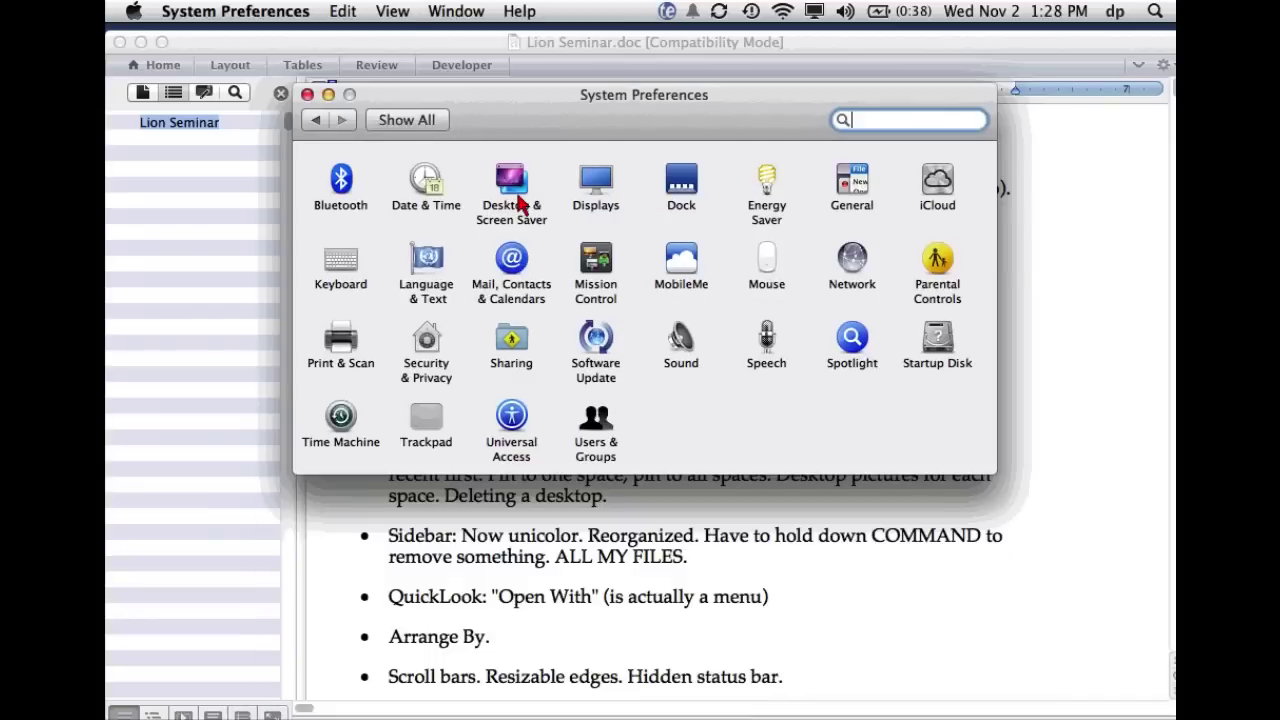
click(307, 94)
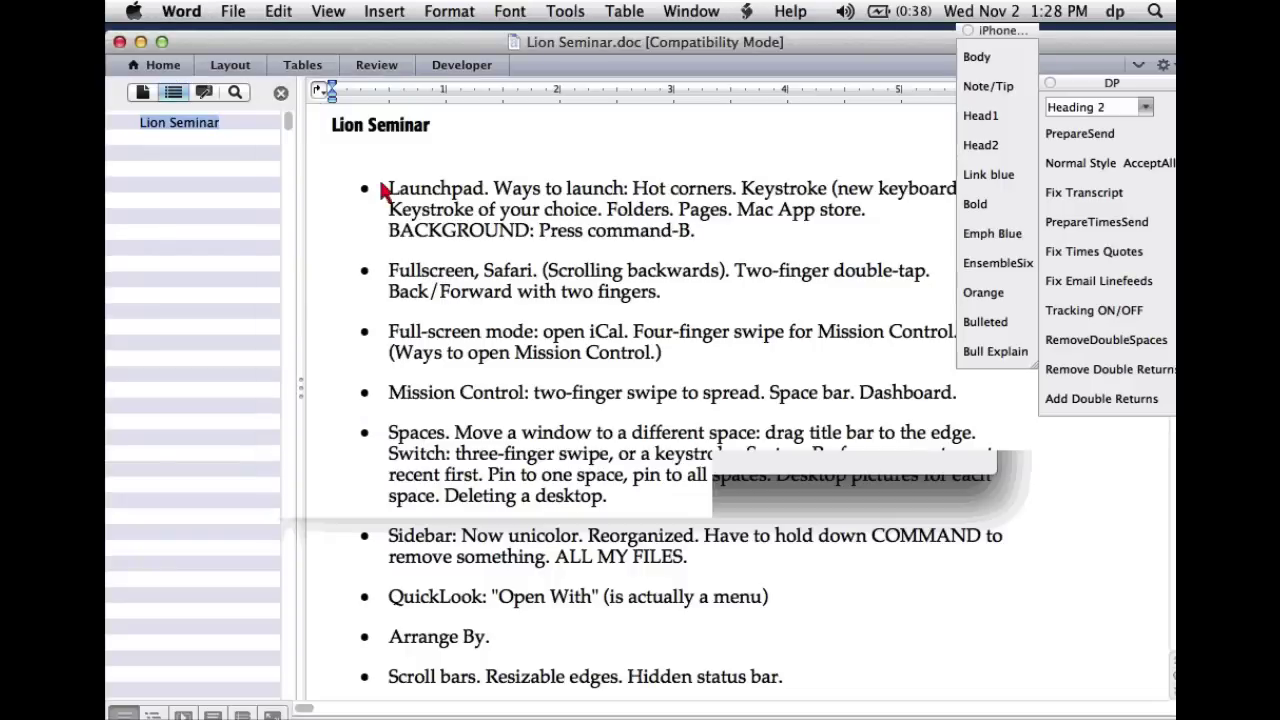
Step: Check whether Word offers an alternative to its Quit command, and hide the navigation sidebar in Lion Seminar.doc
click(197, 10)
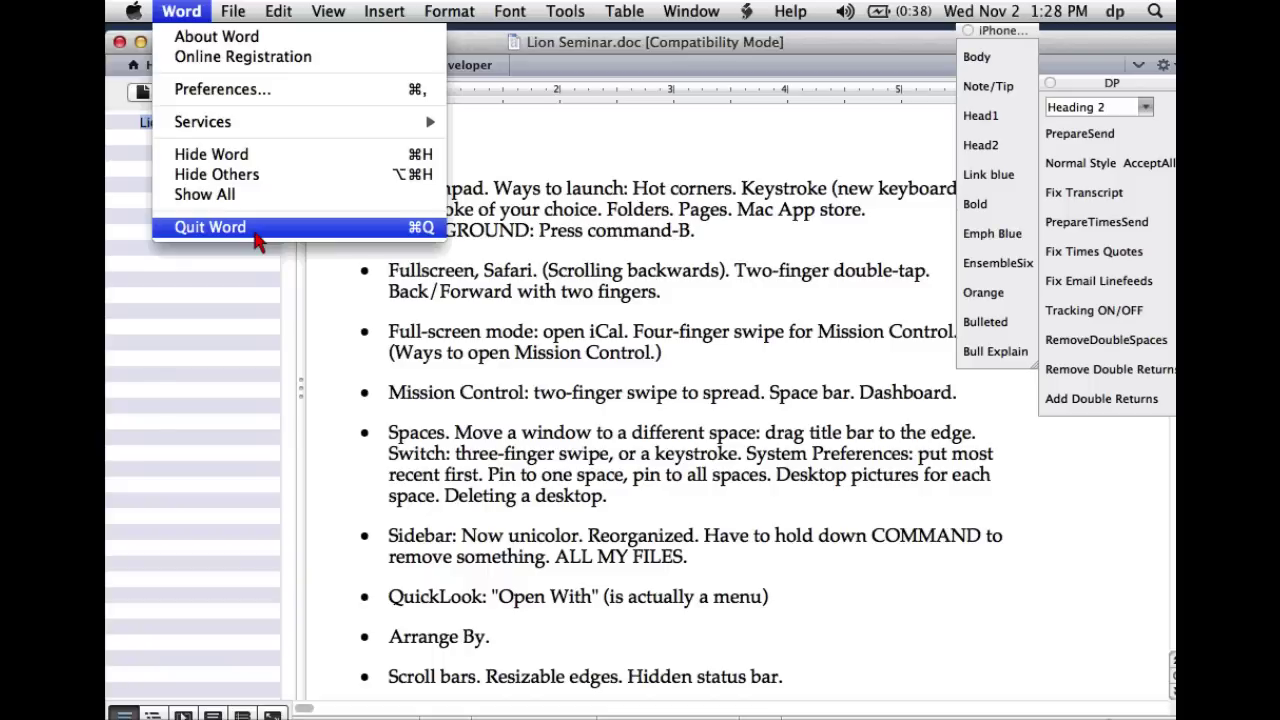
key(alt)
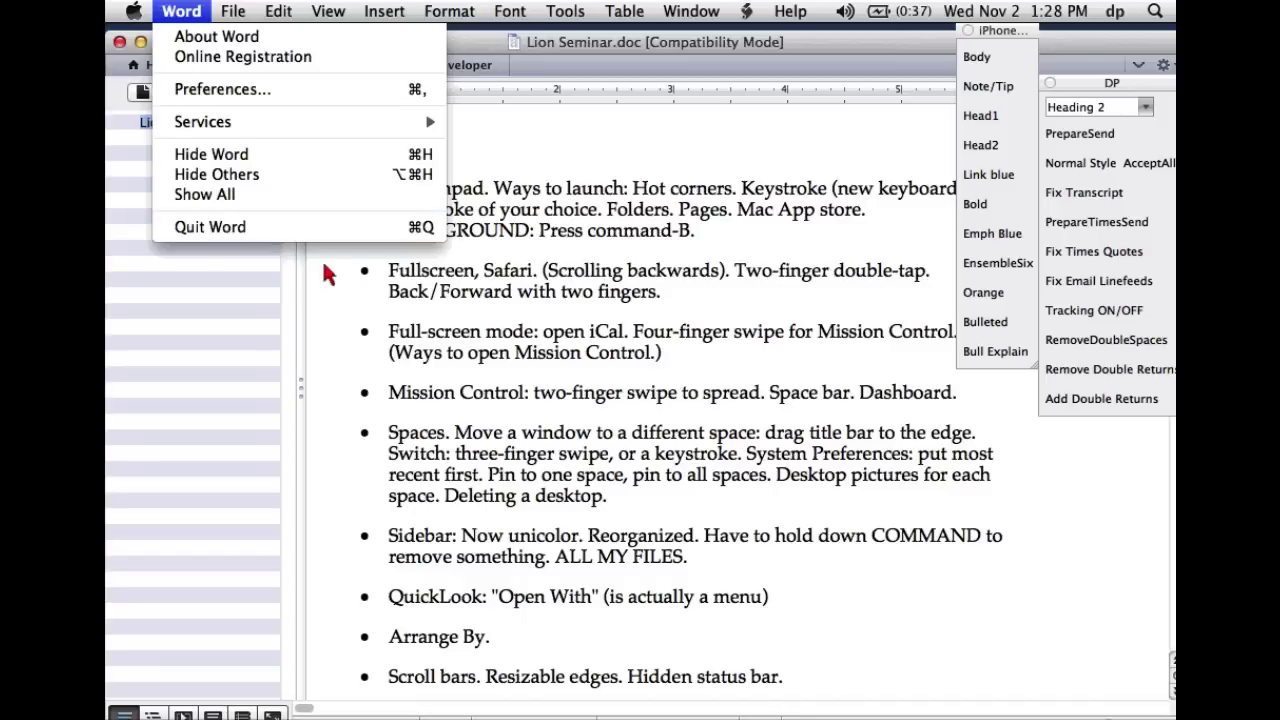
click(381, 318)
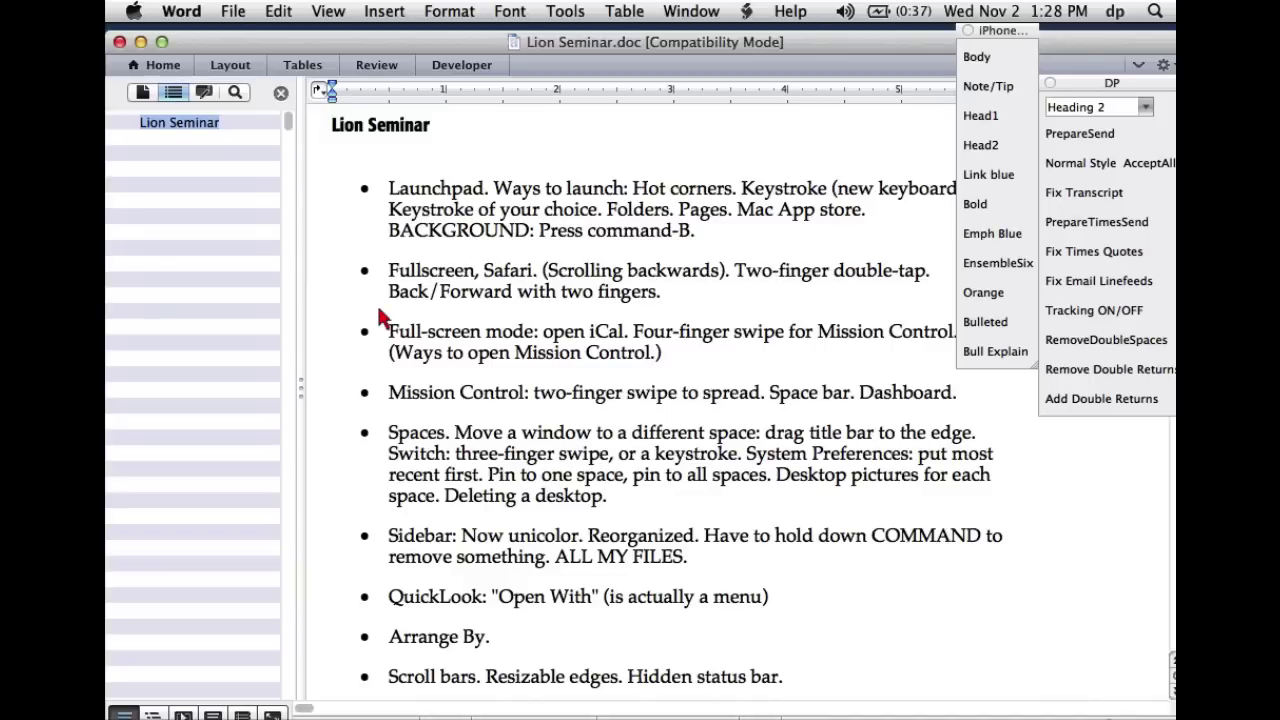
click(281, 92)
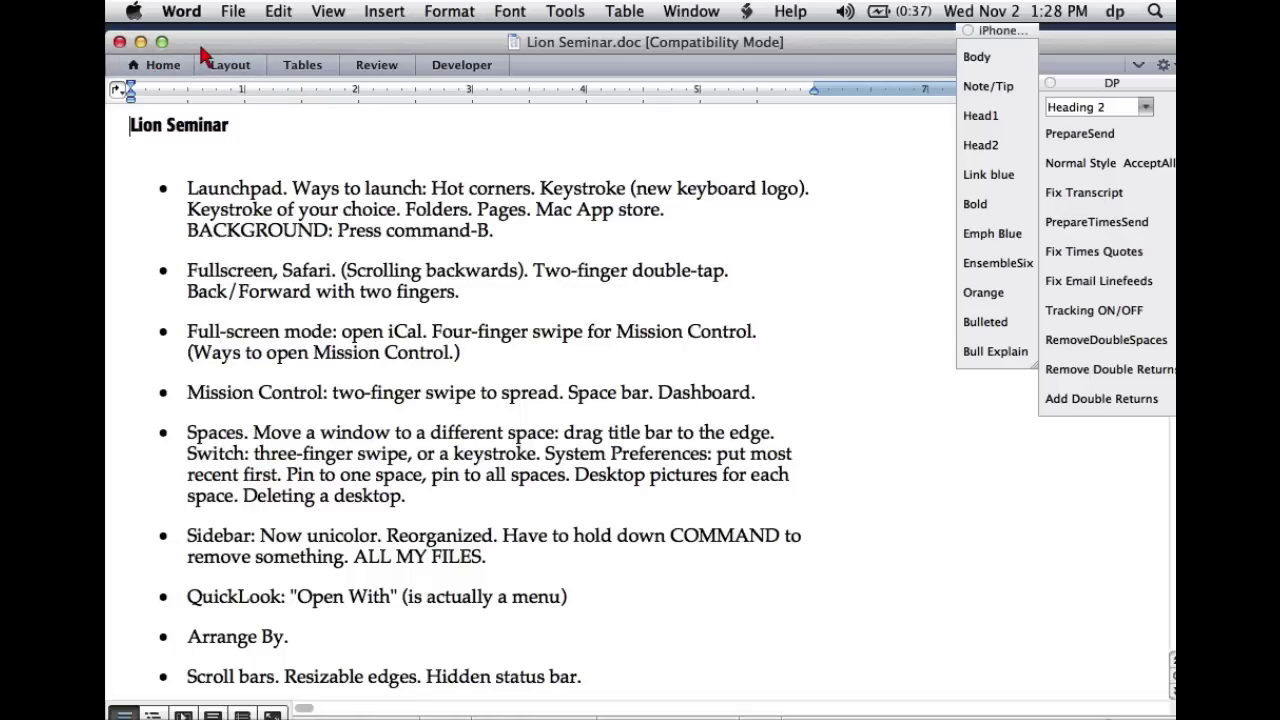
Step: Review the shutdown confirmation's option to reopen windows when logging back in, and cancel the shutdown
click(134, 12)
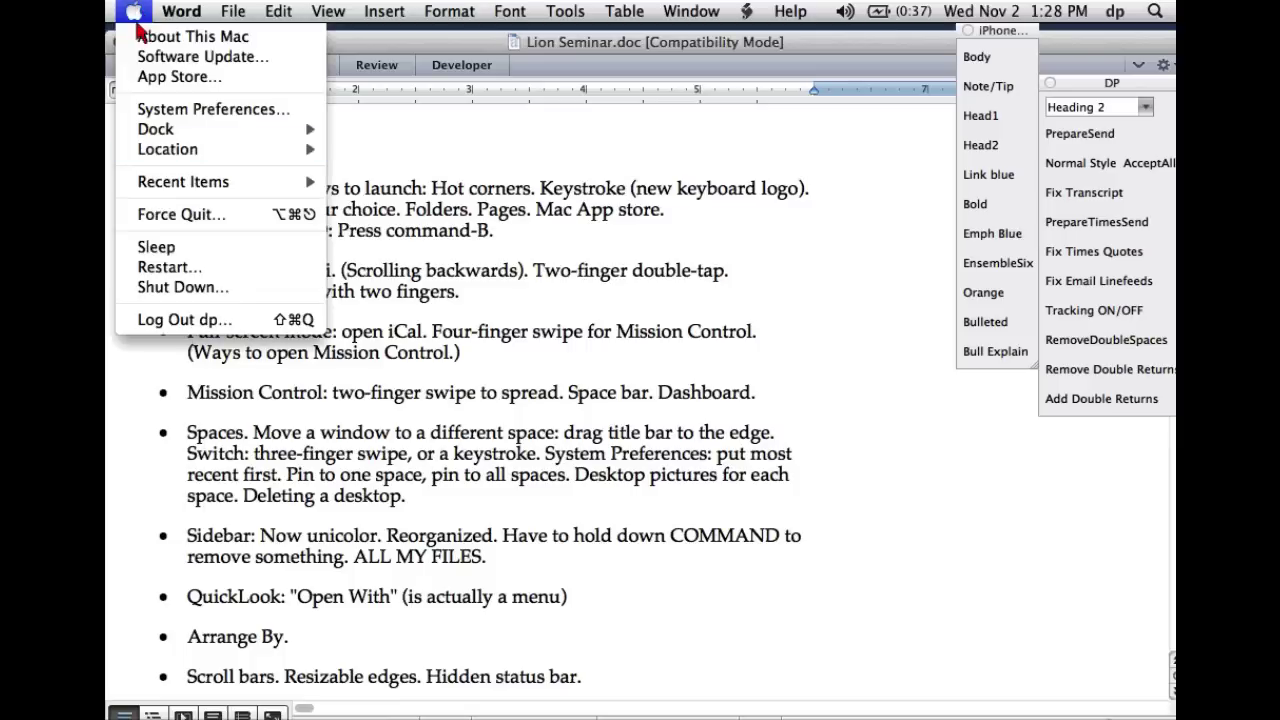
click(203, 288)
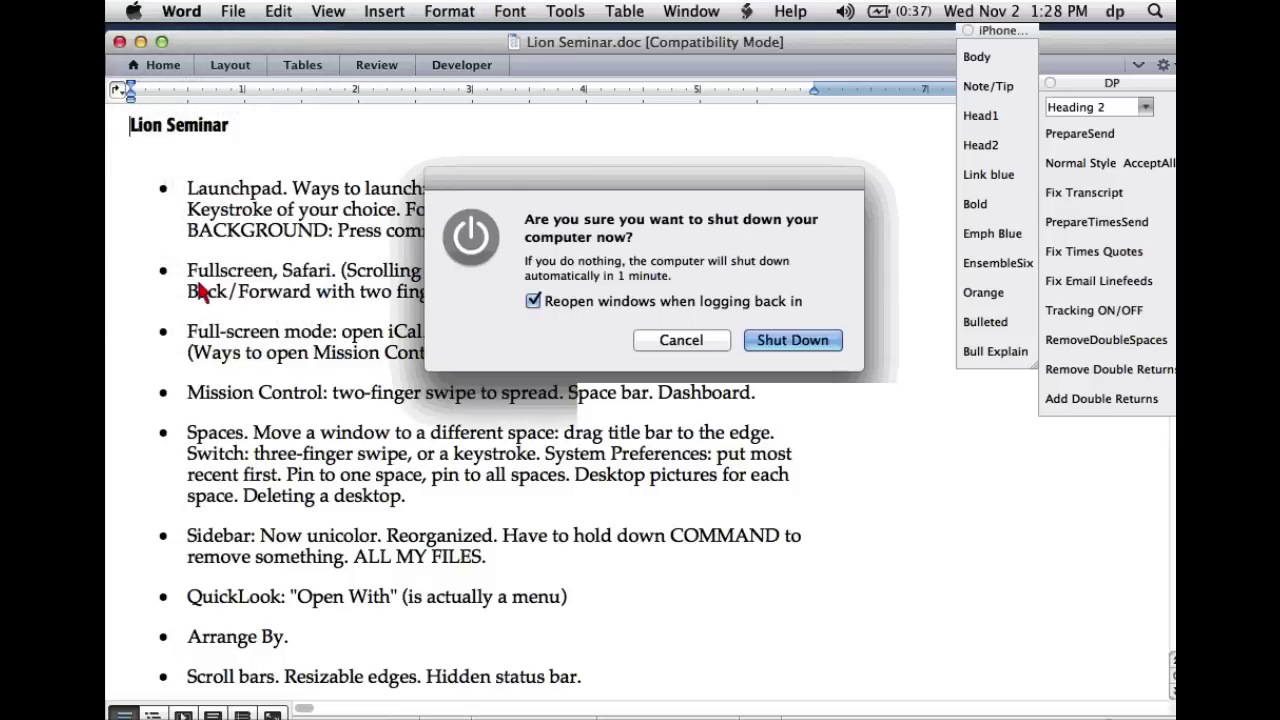
click(707, 347)
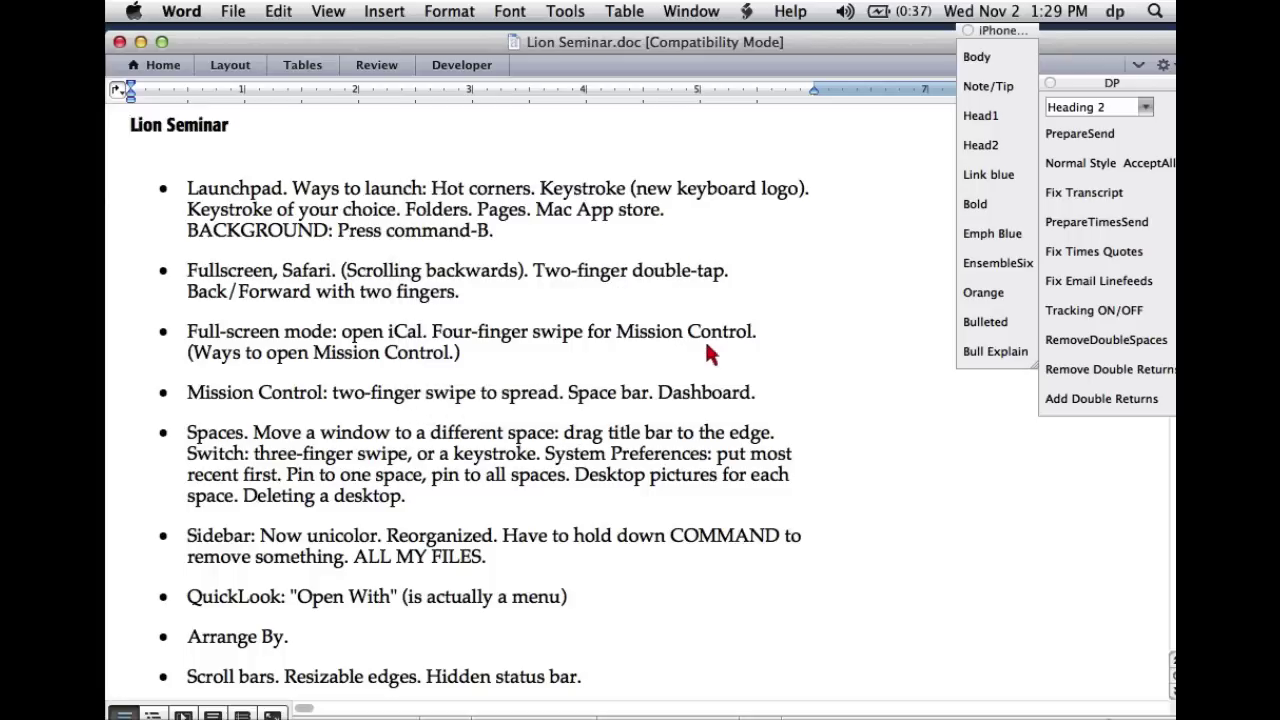
Step: Close Lion Seminar.doc, and move the desktop document named after a person into the **Important FILES folder, keeping both files
click(119, 42)
click(296, 212)
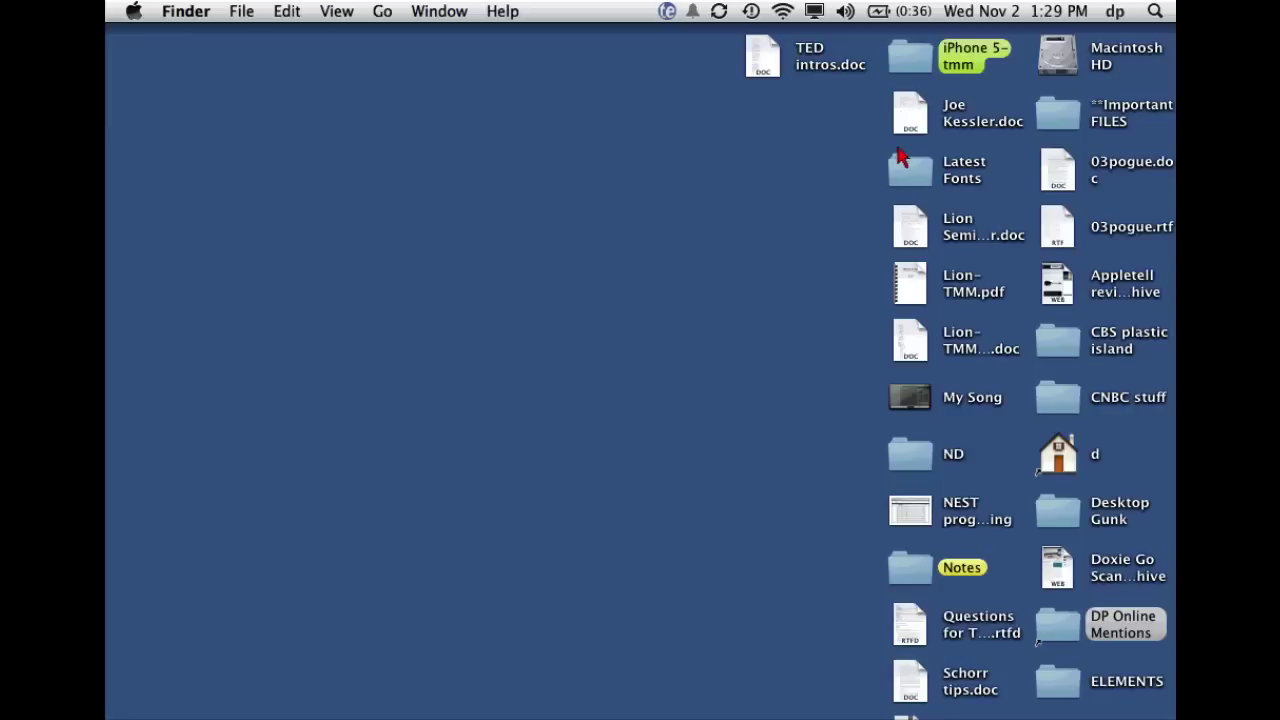
drag(905, 112, 386, 220)
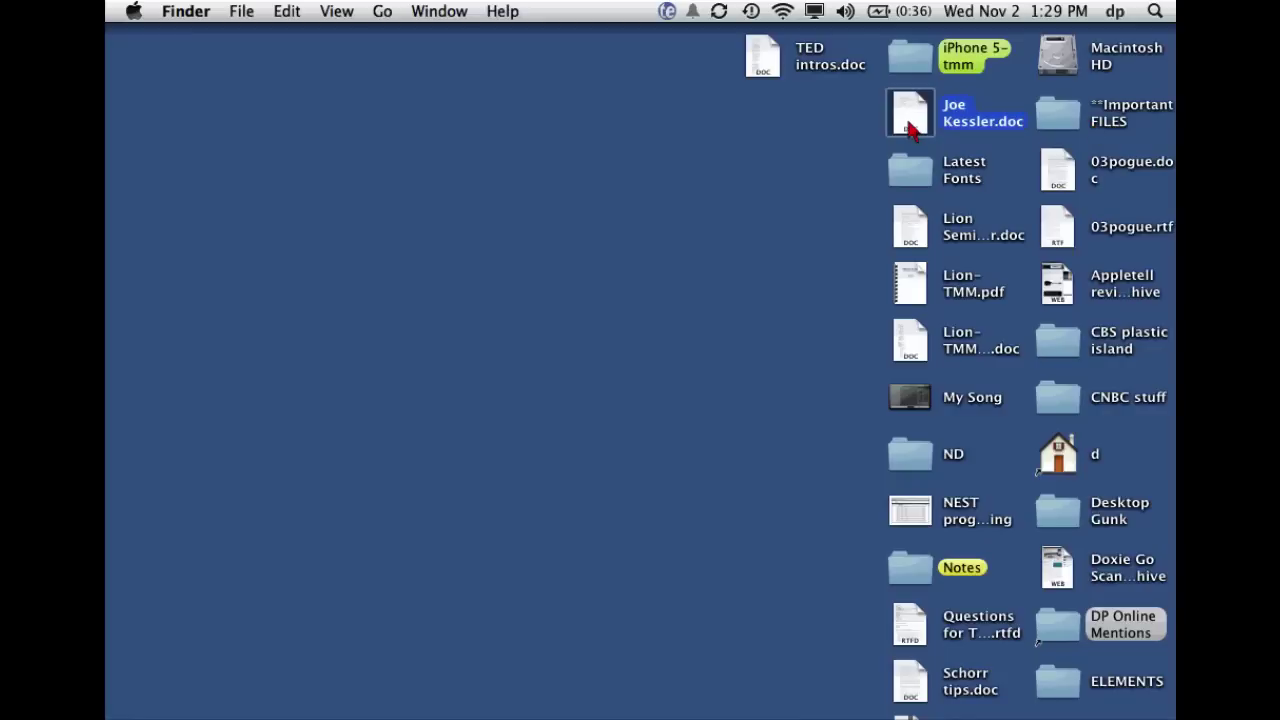
drag(910, 122, 1040, 128)
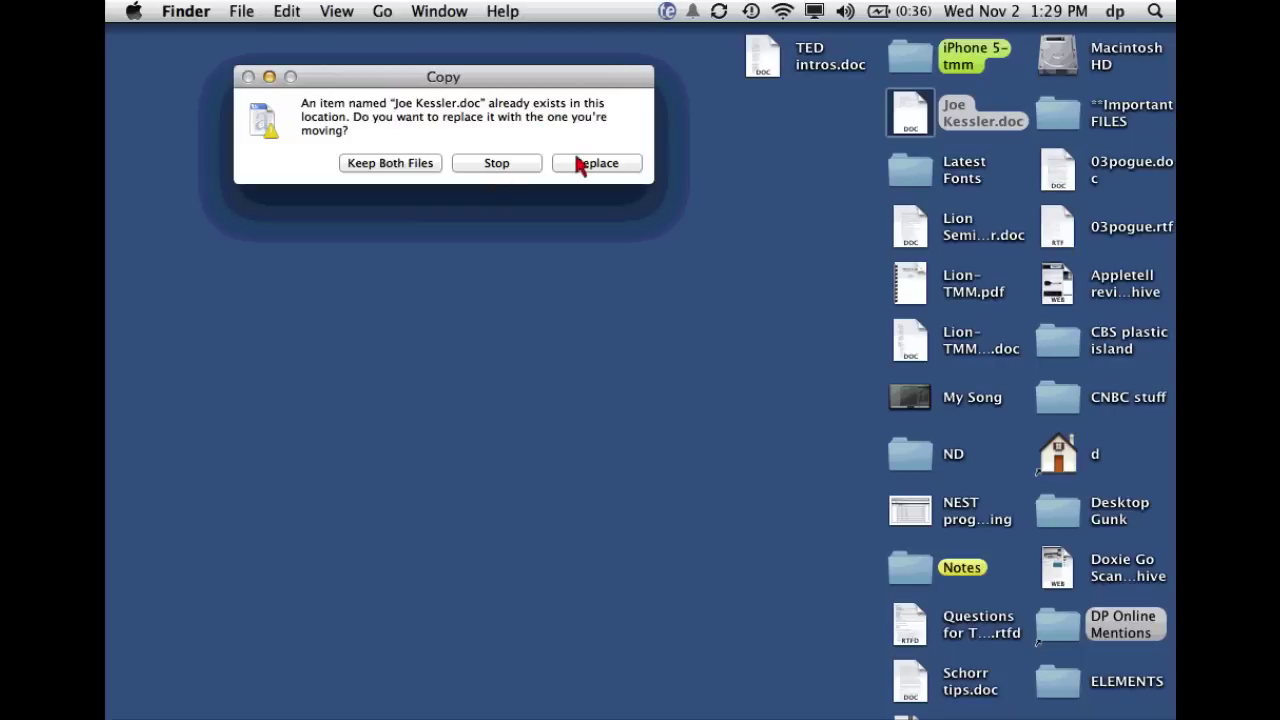
click(432, 170)
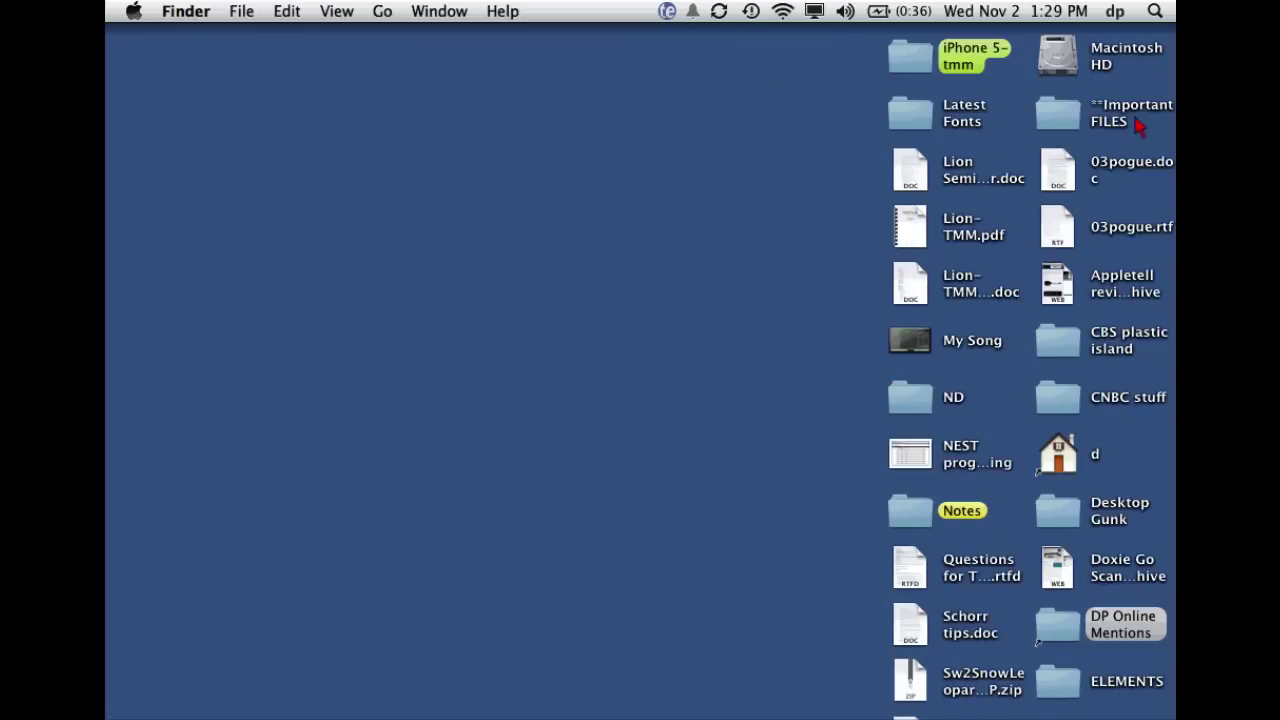
Step: Open the **Important FILES folder and compare the names of the two kept documents
click(1066, 117)
double_click(1066, 117)
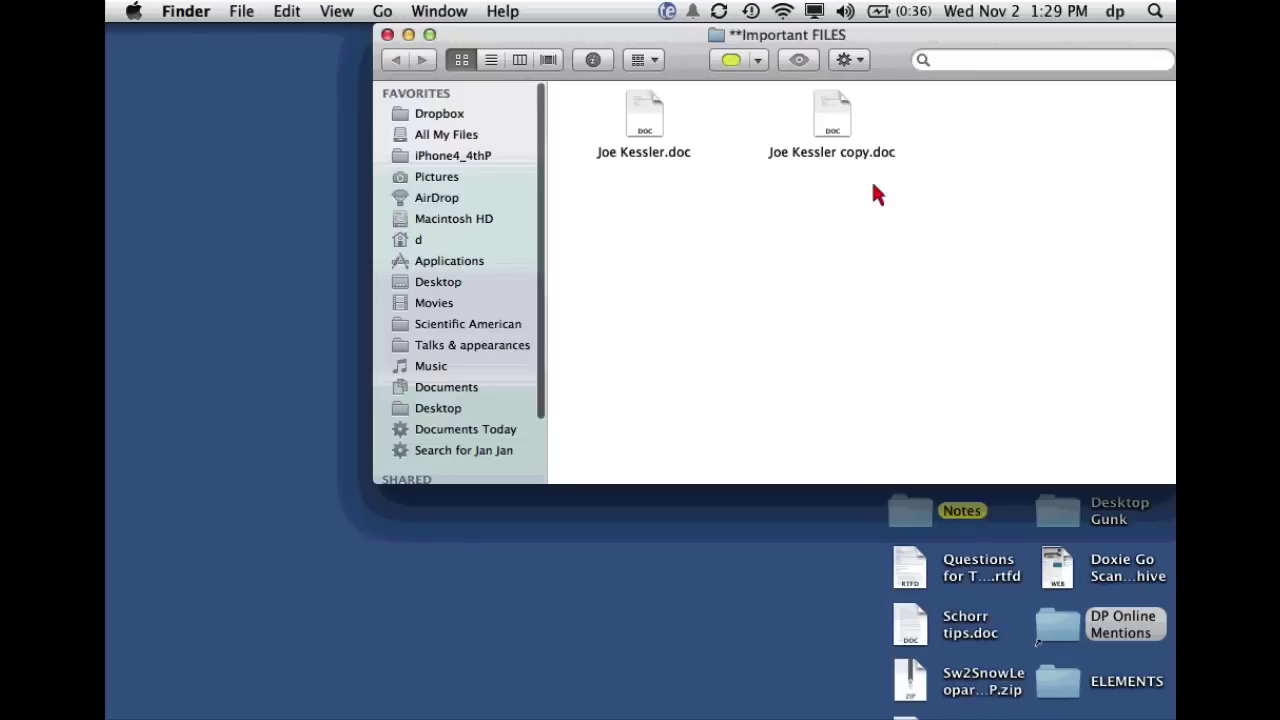
click(645, 166)
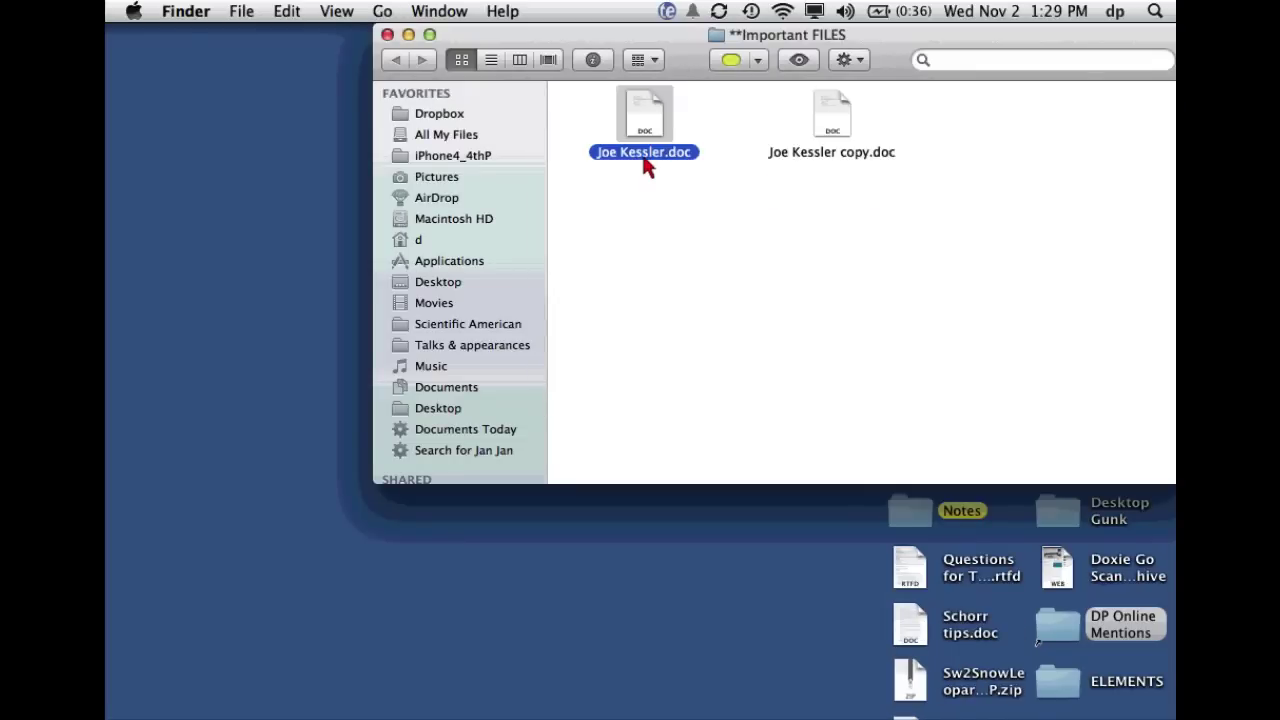
click(832, 163)
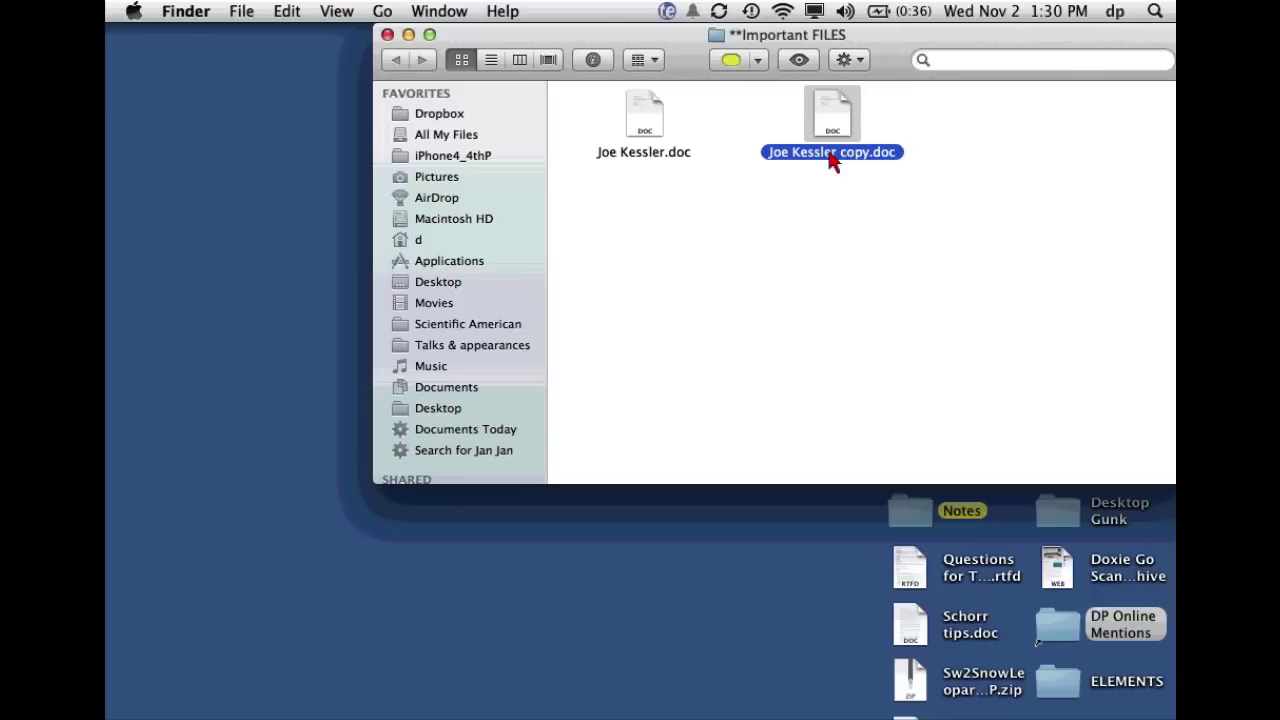
Step: Copy the document without "copy" in its name from **Important FILES, and paste it onto the desktop
click(641, 137)
click(287, 11)
mouse_move(268, 10)
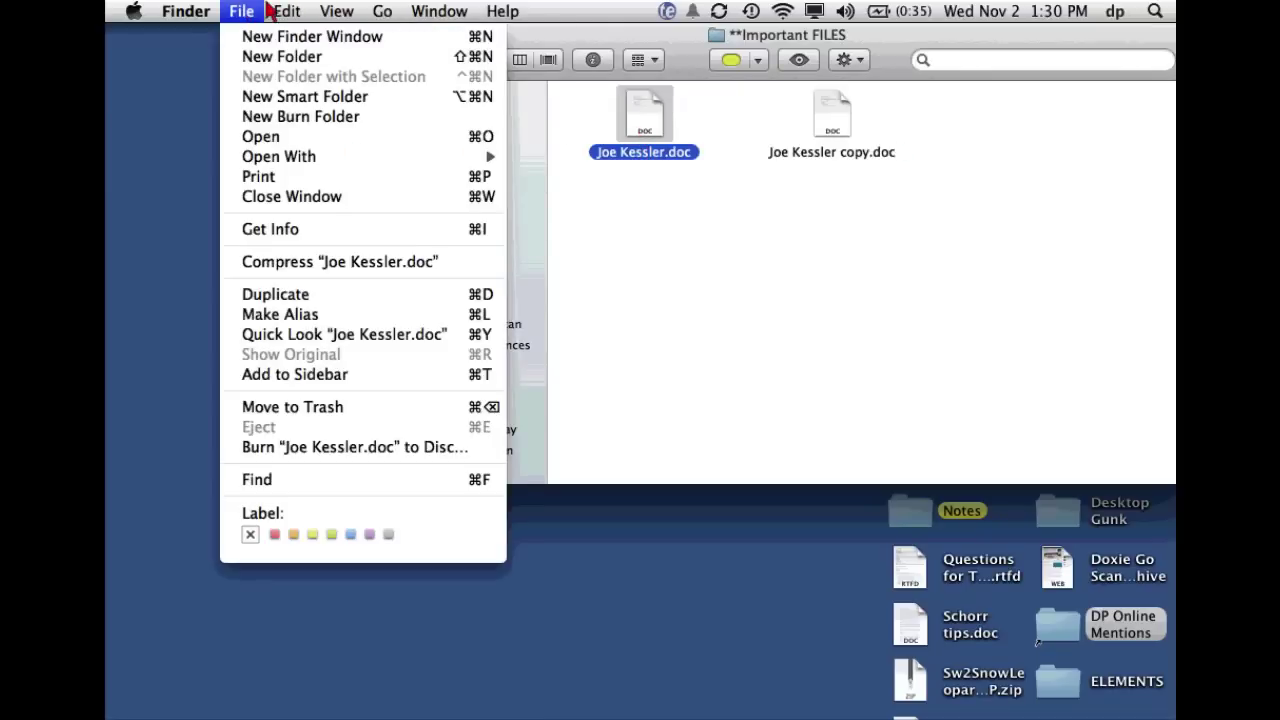
click(288, 108)
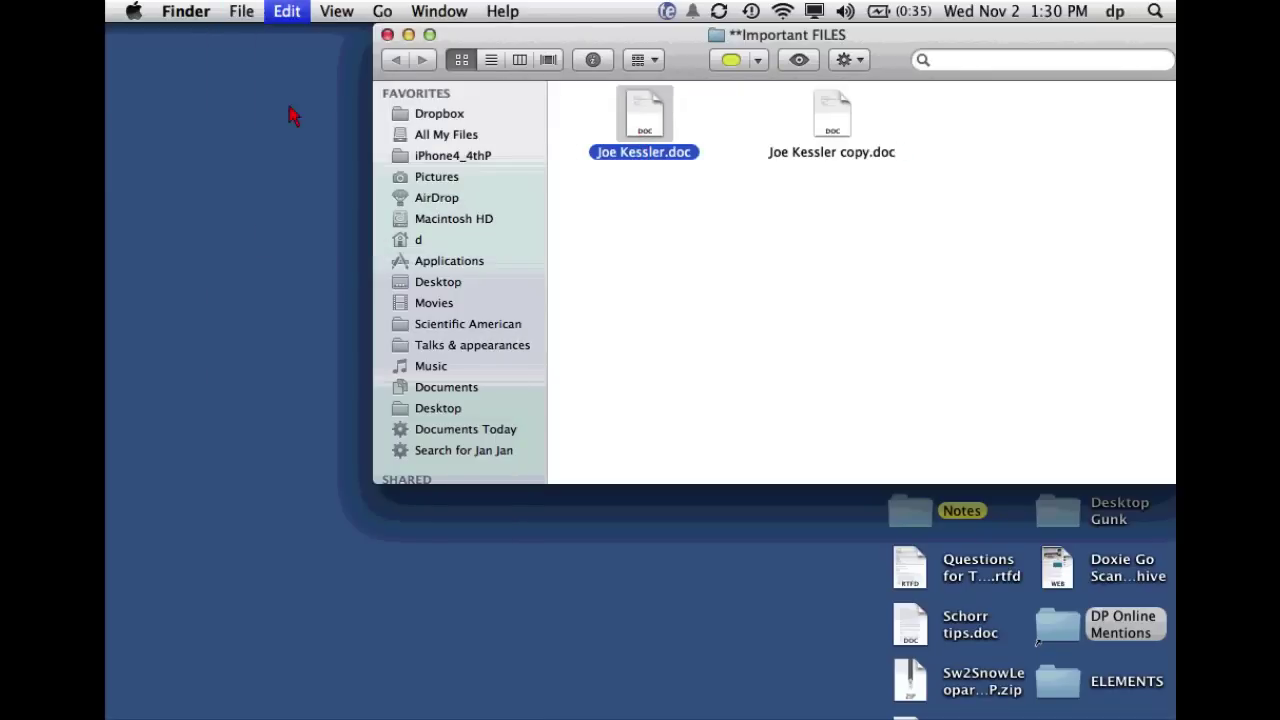
click(387, 34)
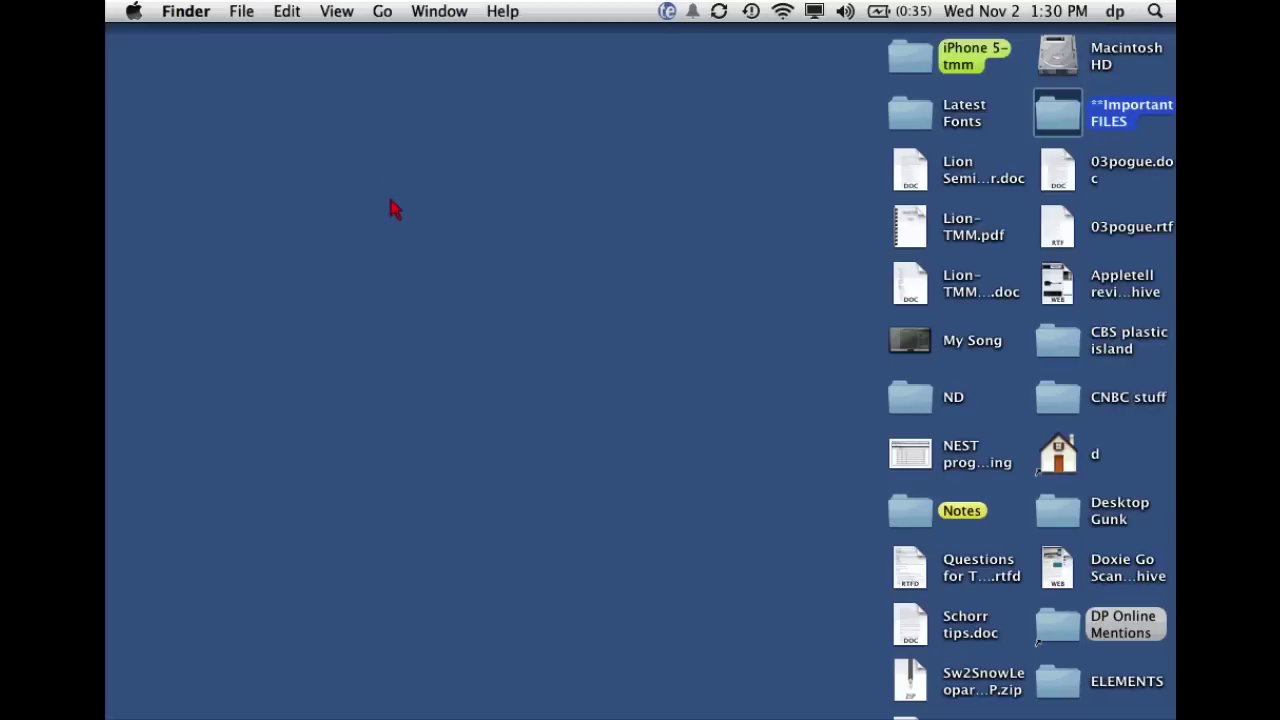
right_click(390, 200)
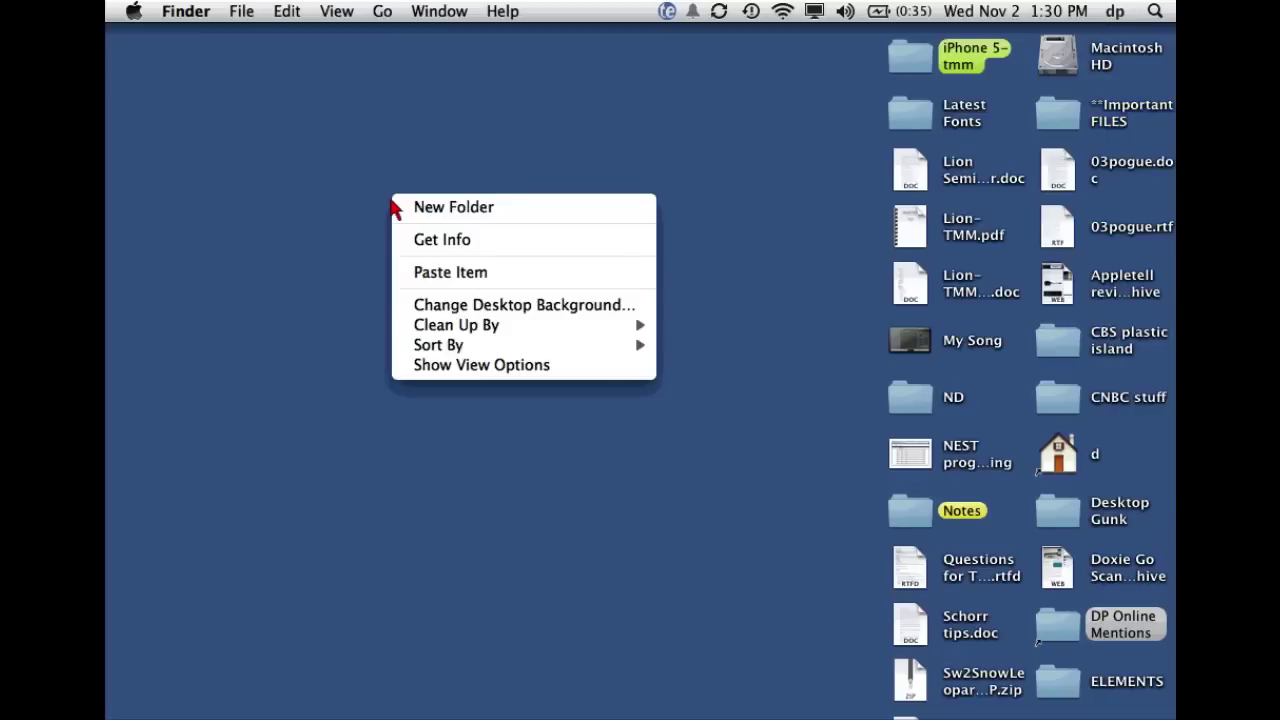
click(491, 289)
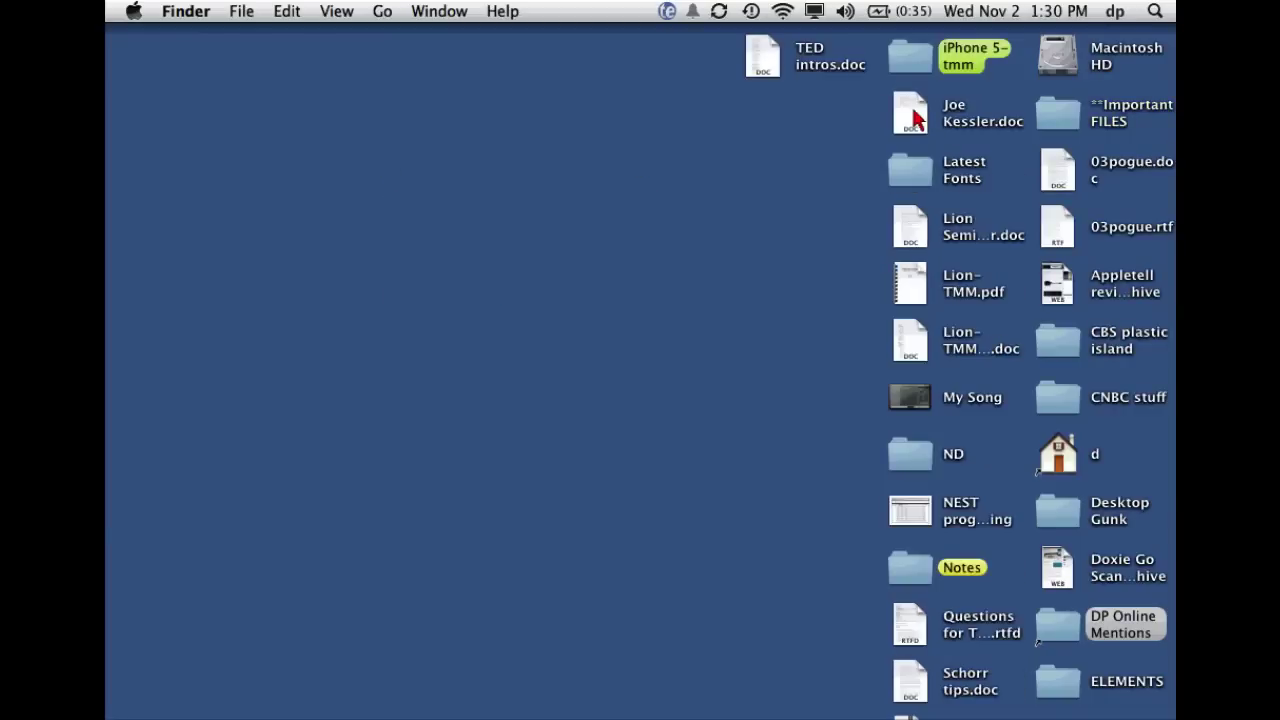
Step: Copy the pasted document on the desktop to the clipboard
click(915, 118)
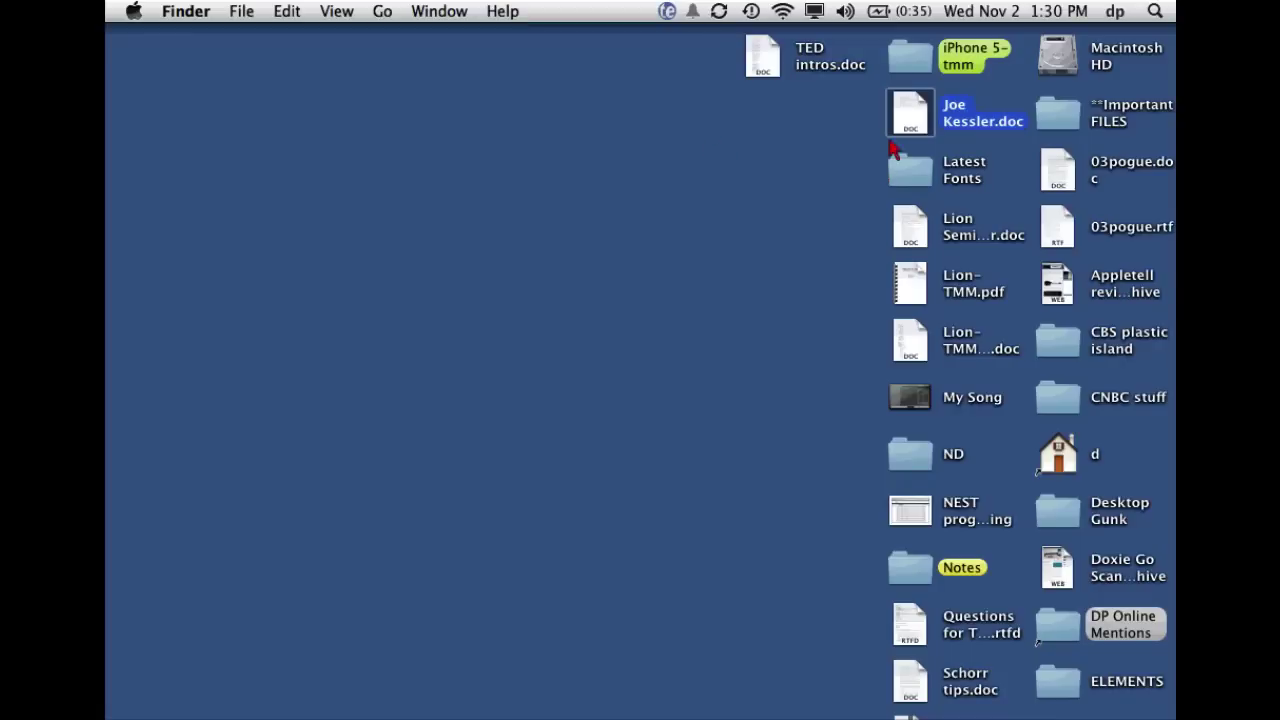
right_click(910, 114)
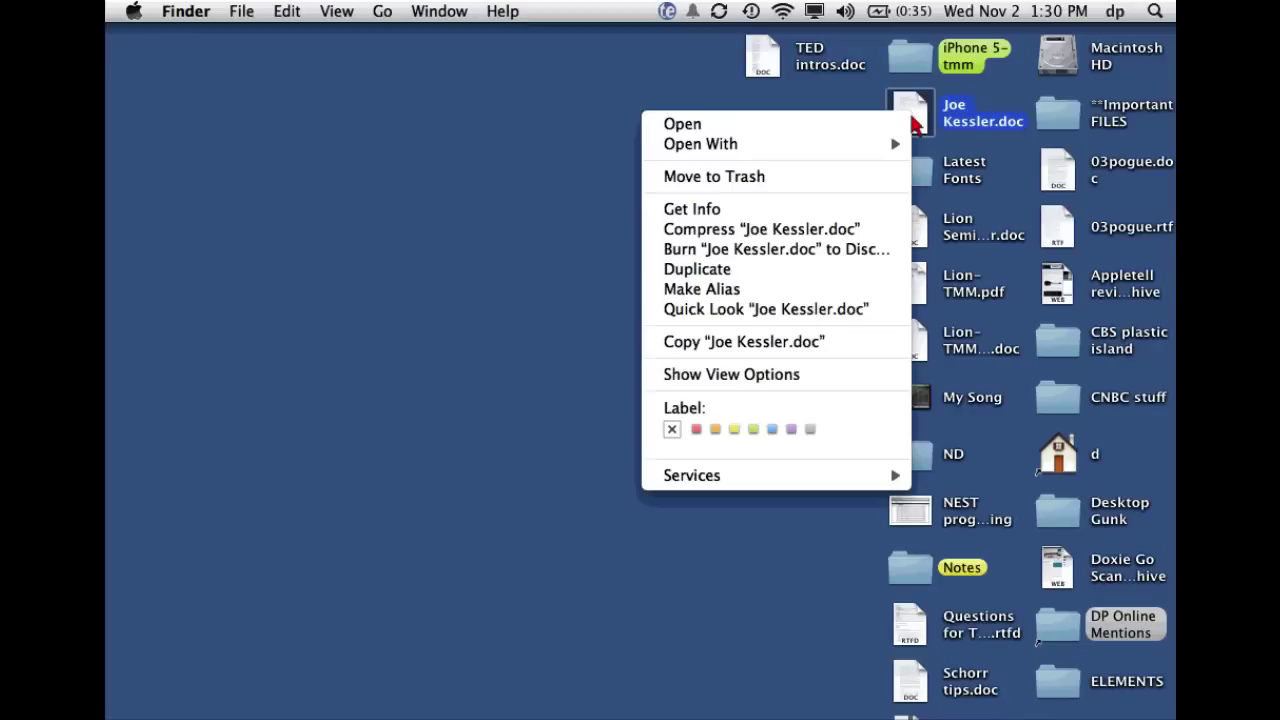
click(763, 348)
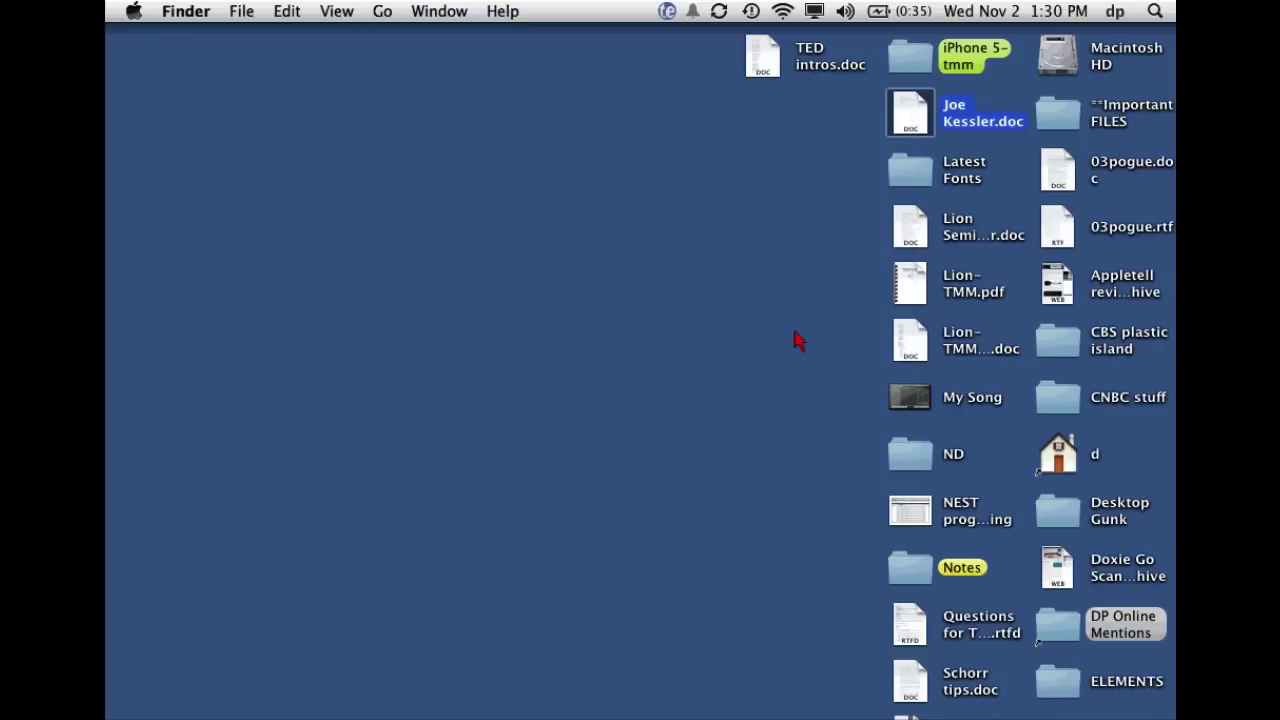
Step: Create a new folder on the desktop with its default name and open it
key(super+n)
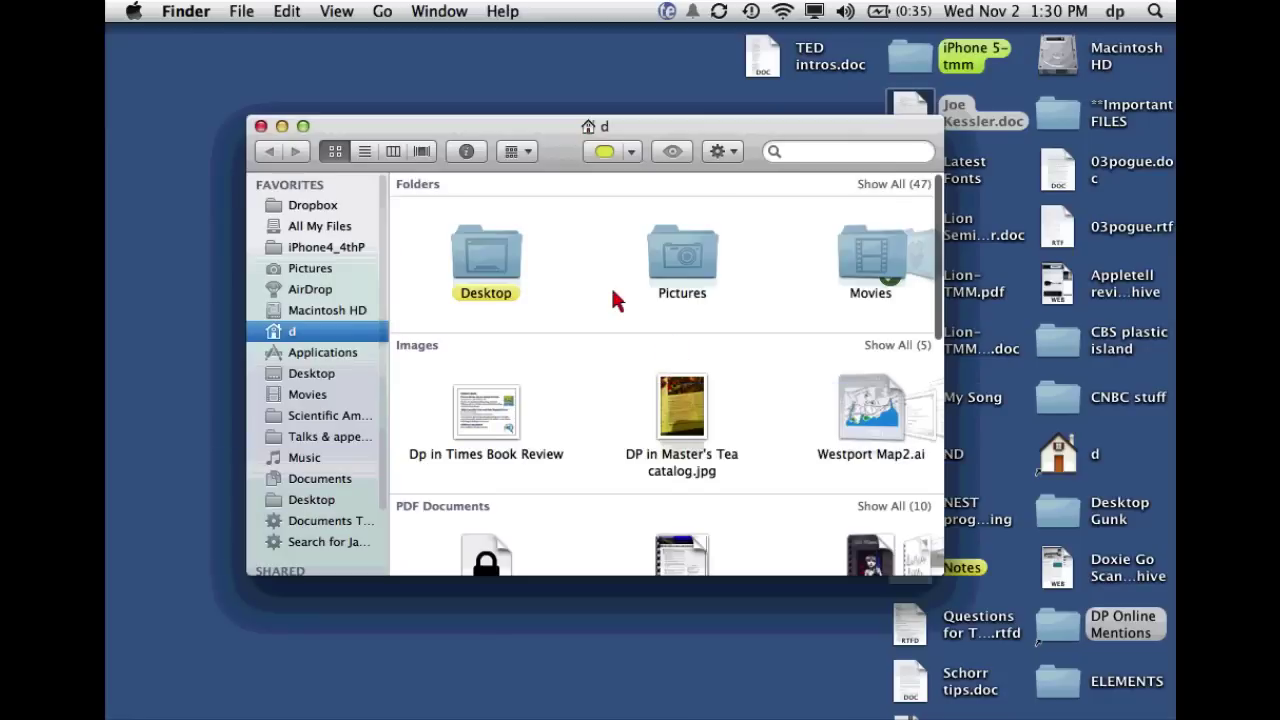
key(super+w)
key(super+shift+n)
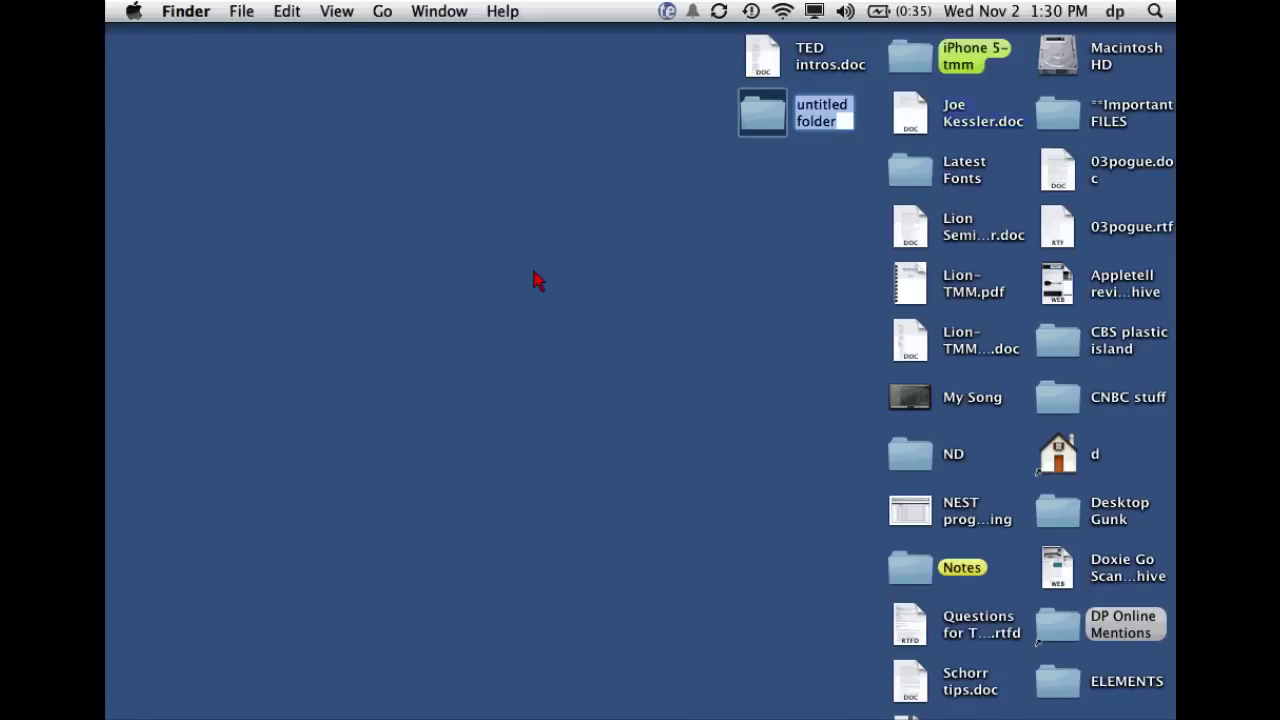
key(Return)
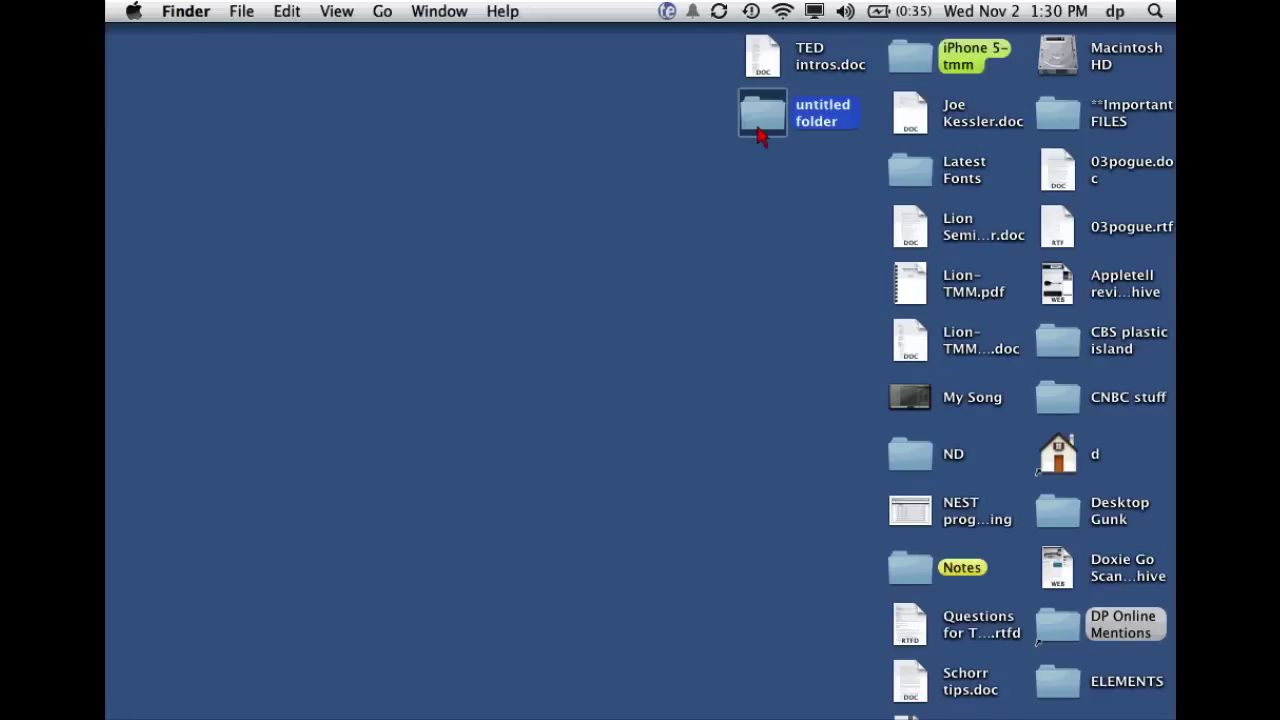
double_click(760, 132)
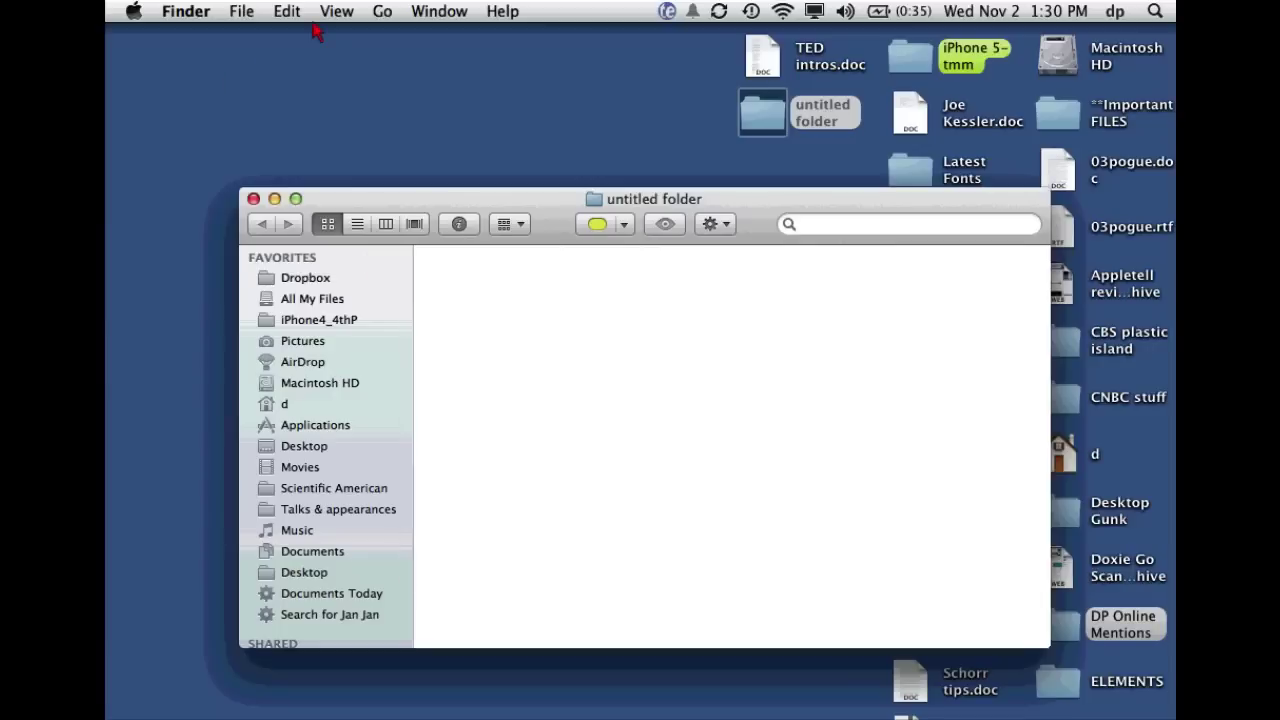
Step: Compare Paste Item with its Move Item Here variant, and move the copied document into the untitled folder
click(285, 11)
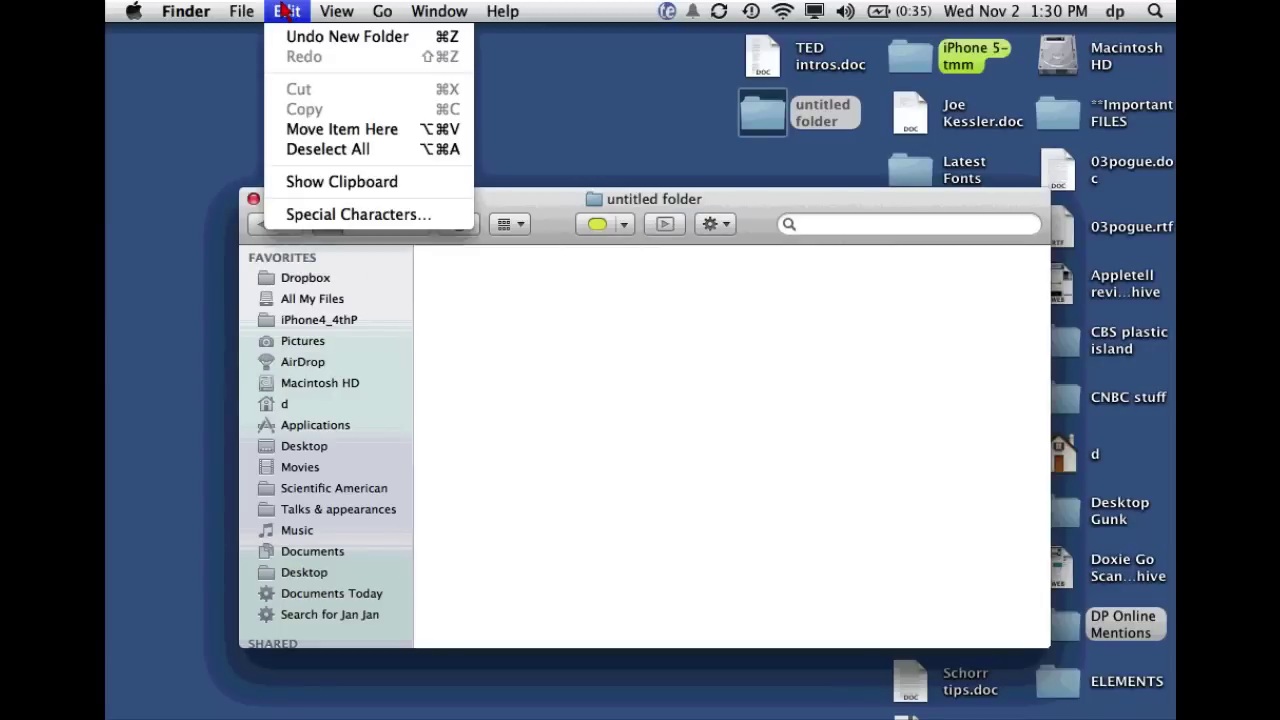
key(alt)
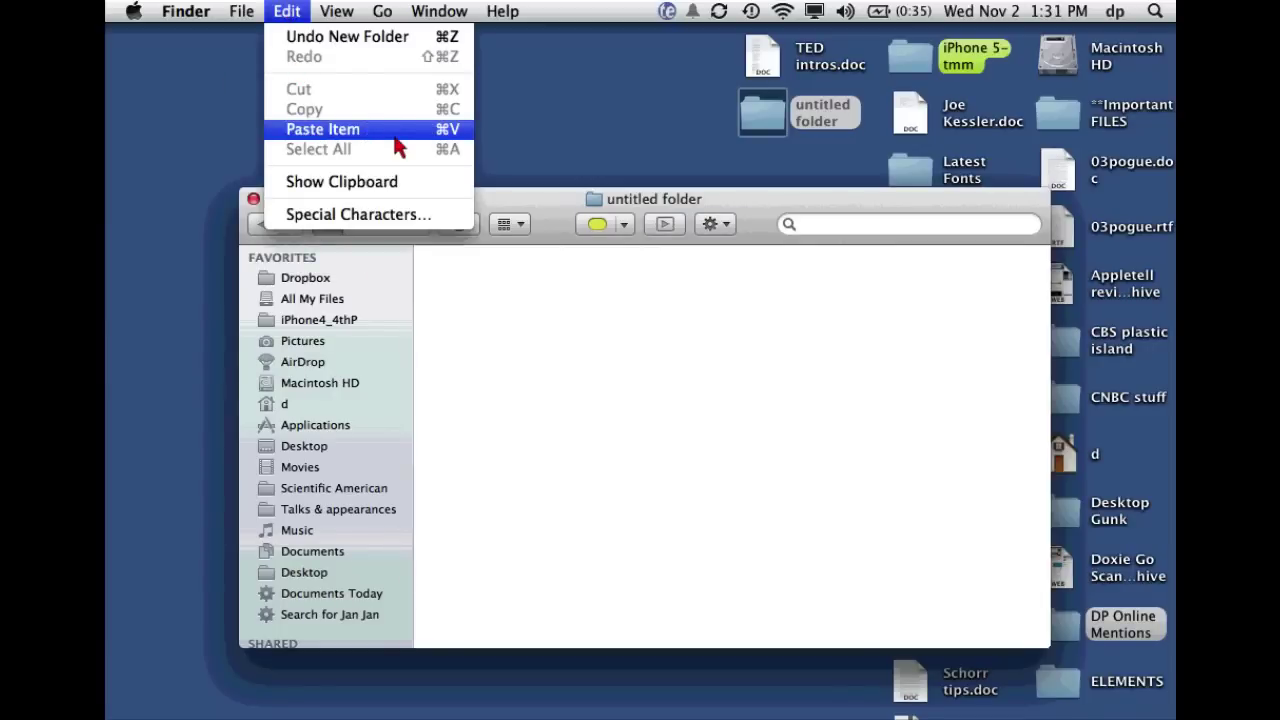
key(alt)
key(alt)
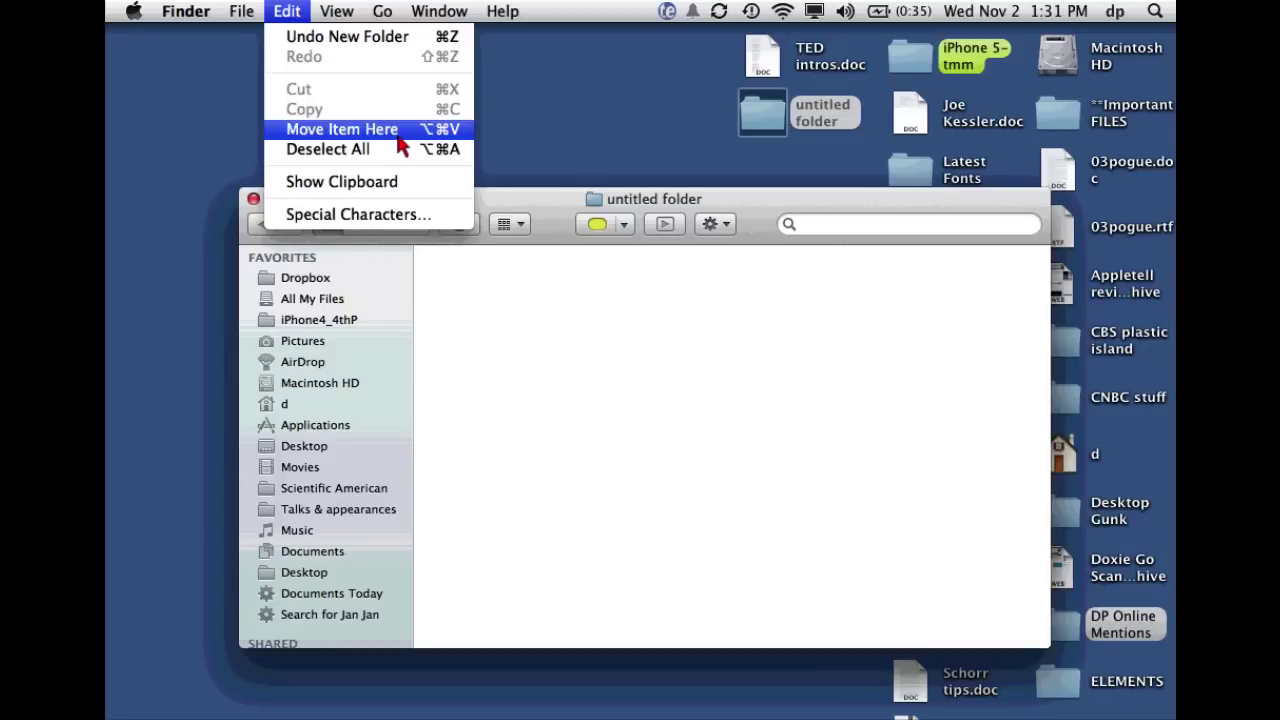
click(398, 136)
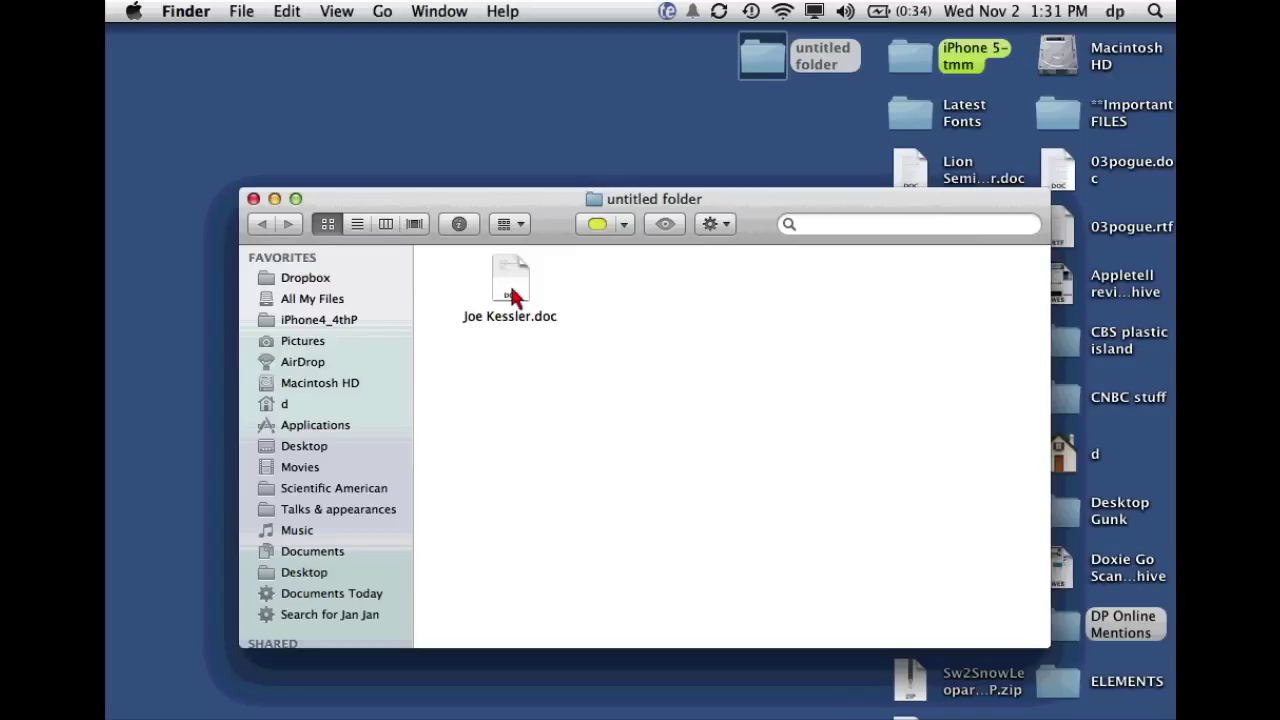
Step: Close the untitled folder window and show TextEdit's recent documents from its Dock icon
click(253, 199)
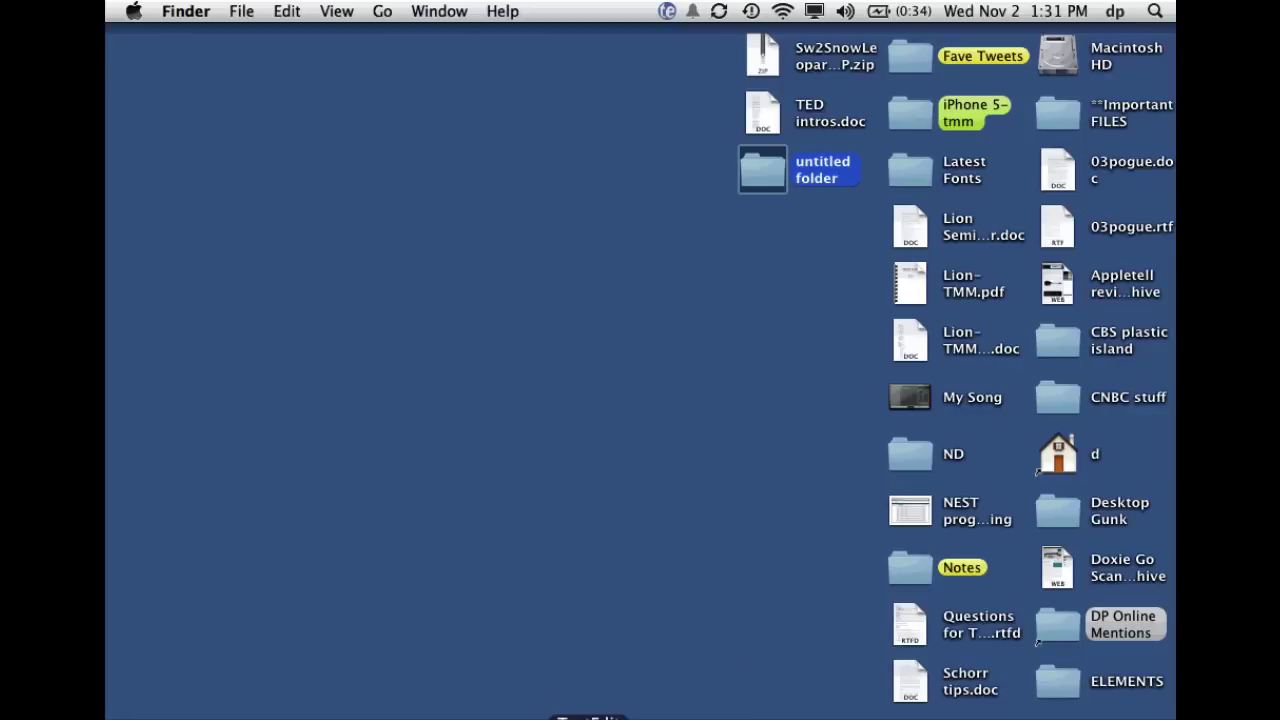
right_click(590, 718)
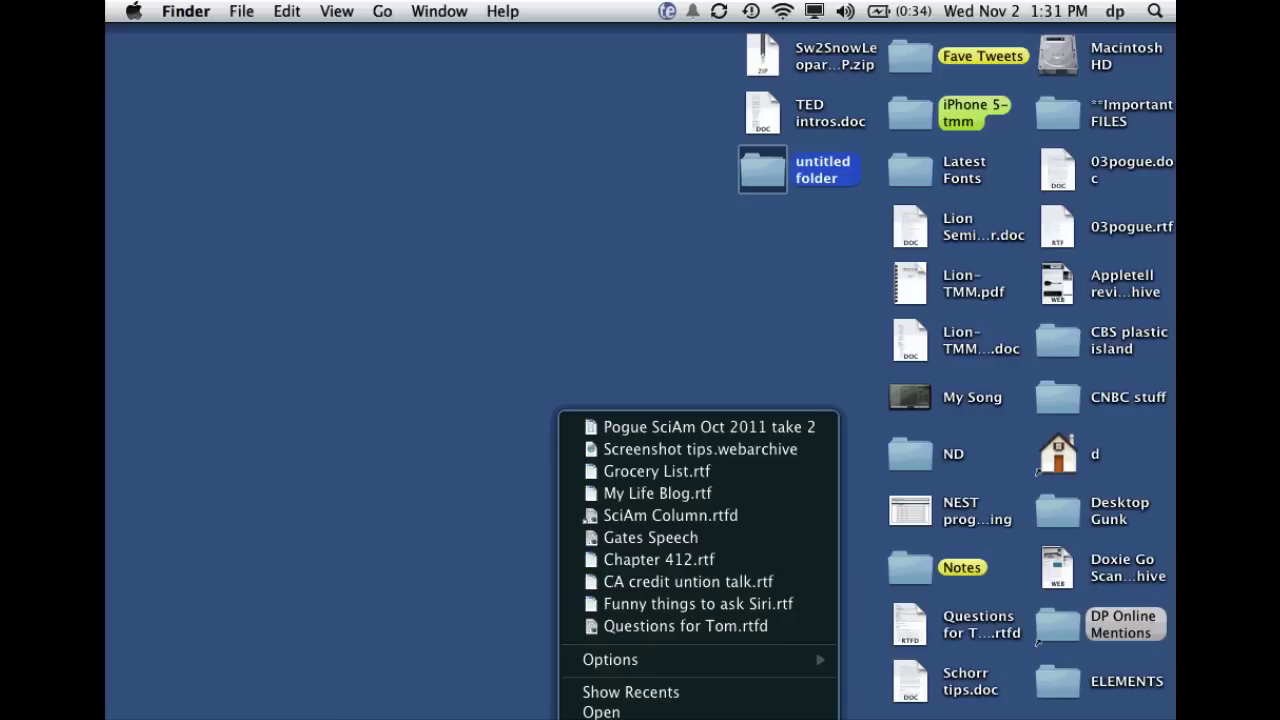
mouse_move(618, 666)
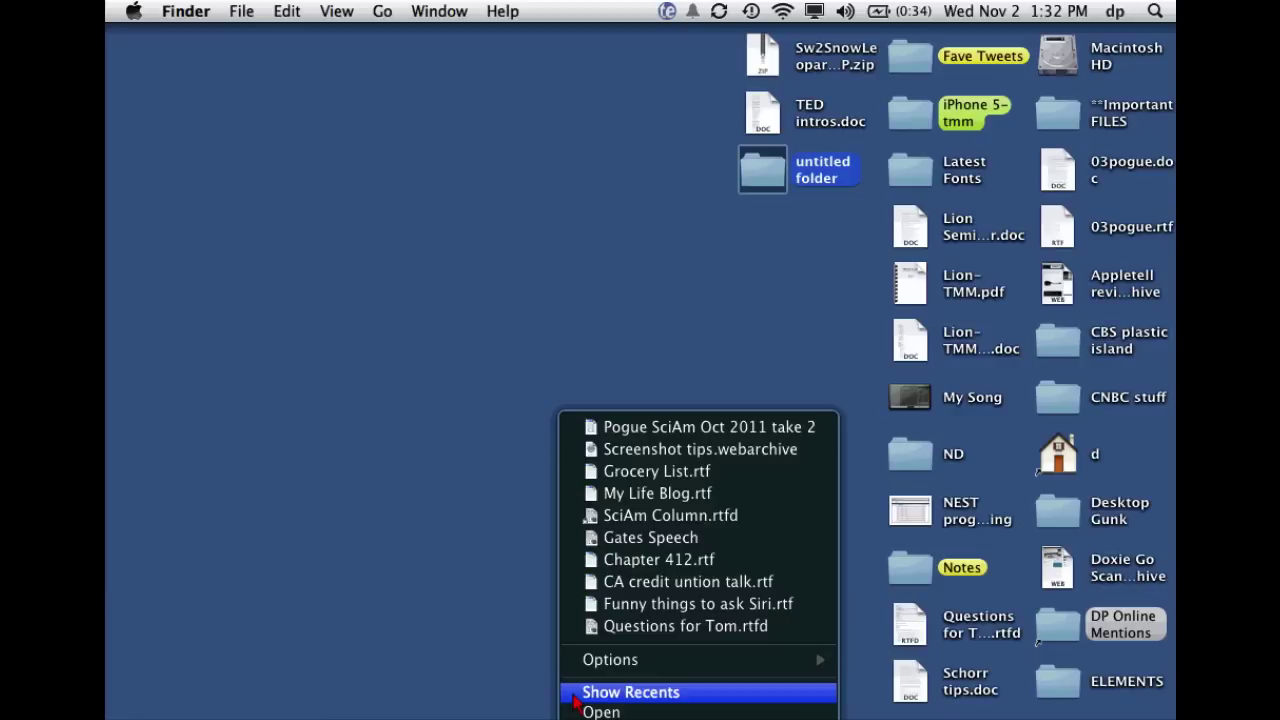
click(576, 699)
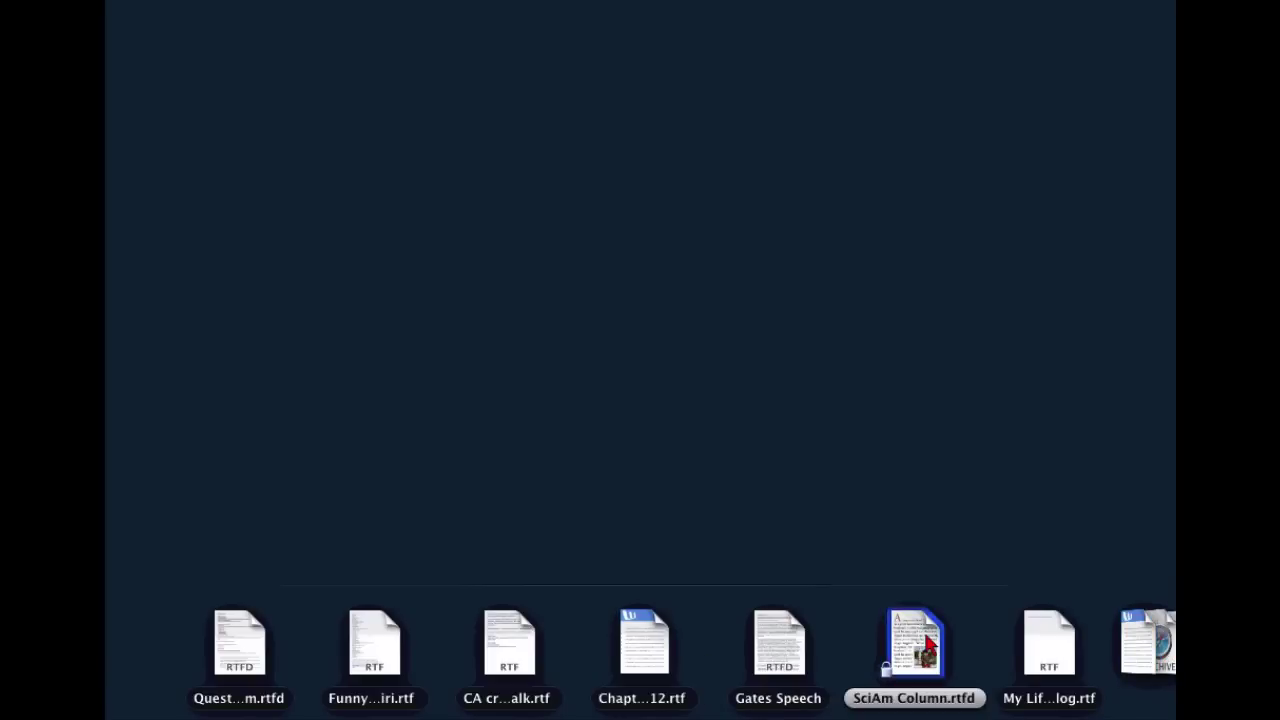
key(Escape)
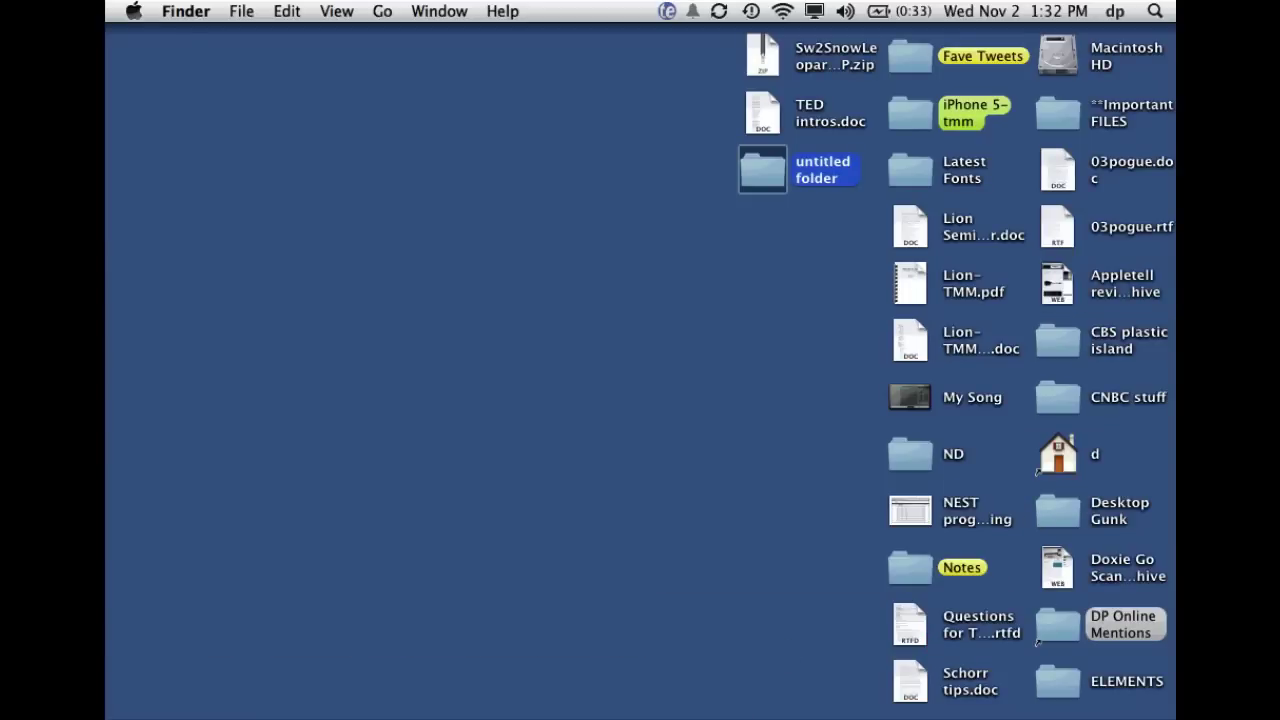
mouse_move(590, 716)
right_click(590, 716)
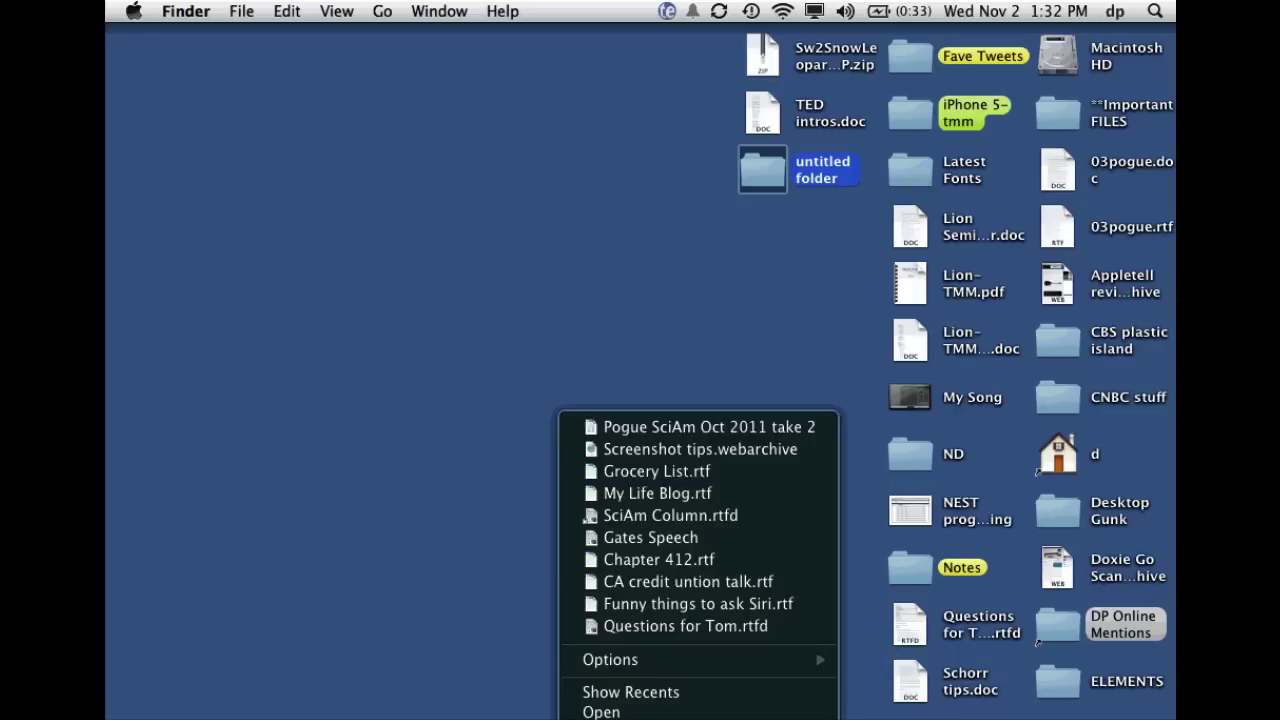
click(617, 700)
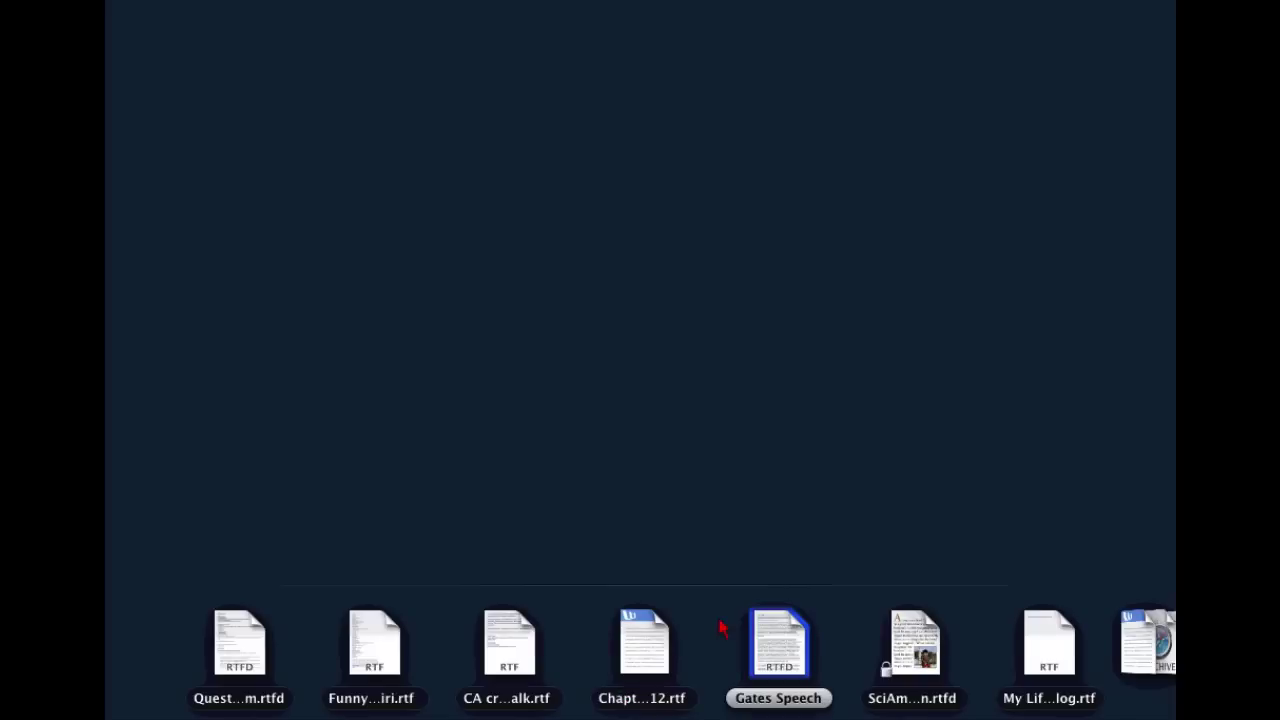
key(Escape)
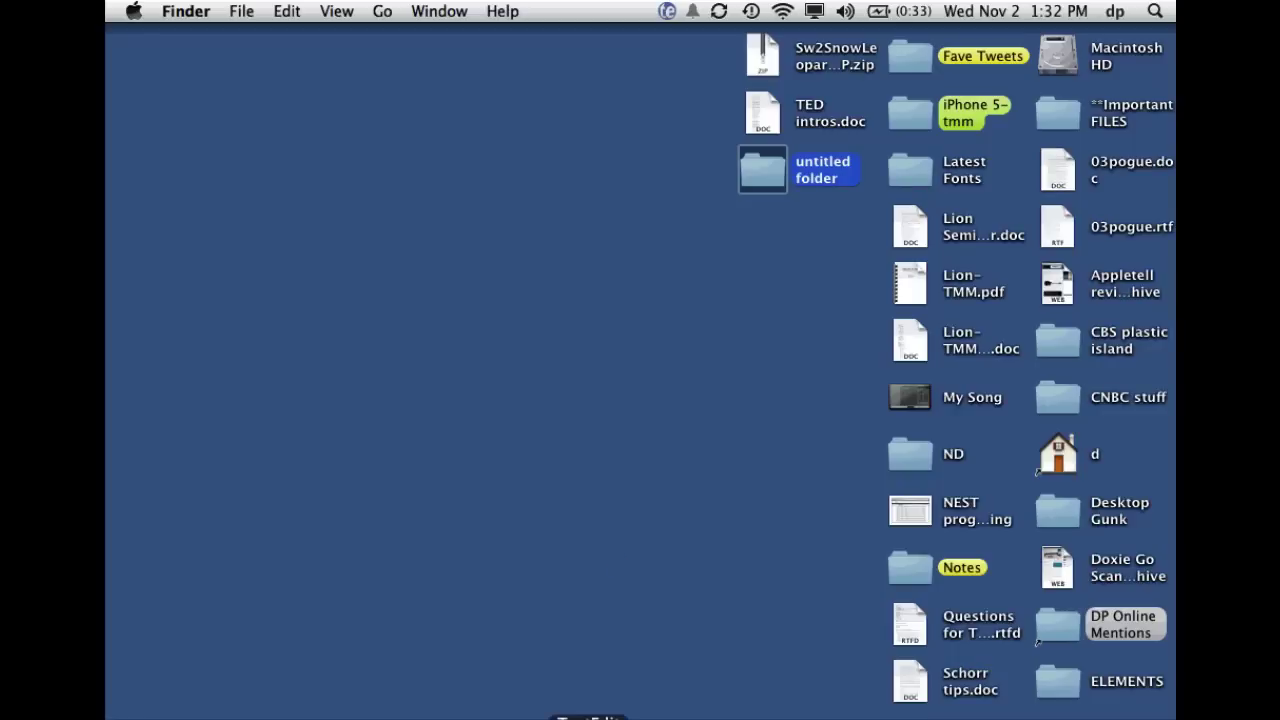
Step: Switch to TextEdit and close the rear Questions document window
click(588, 716)
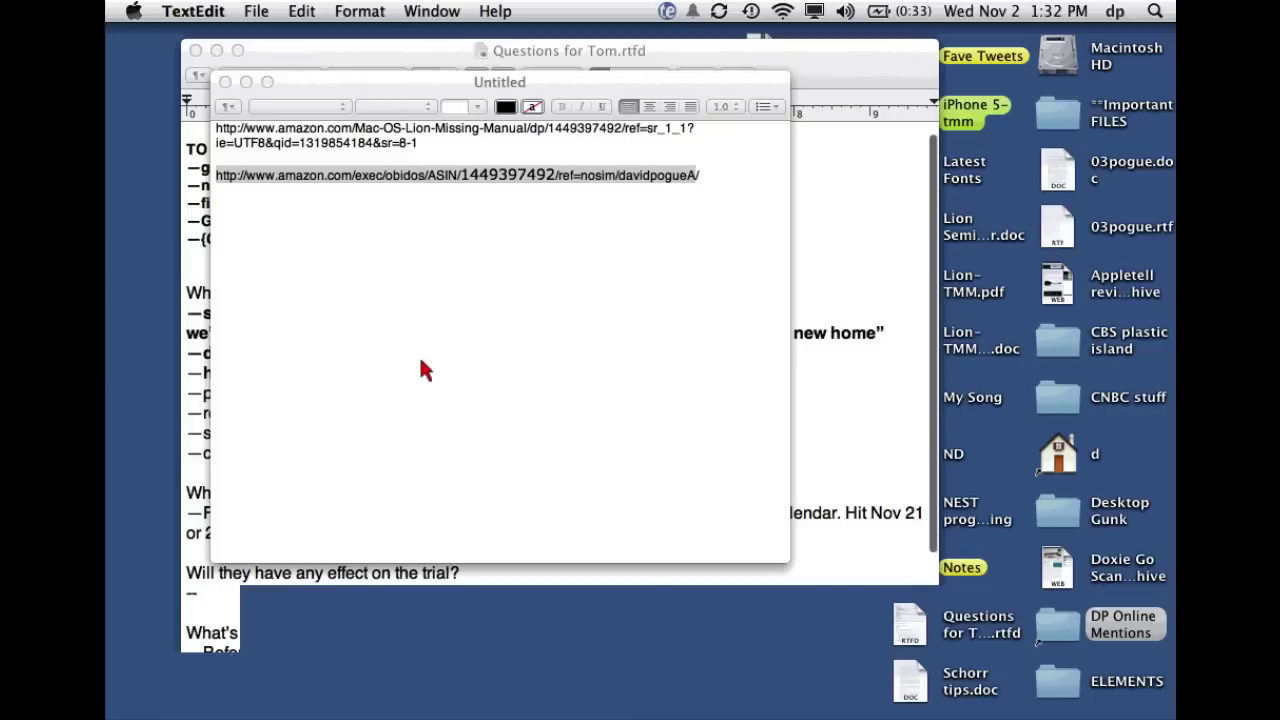
click(254, 11)
click(257, 11)
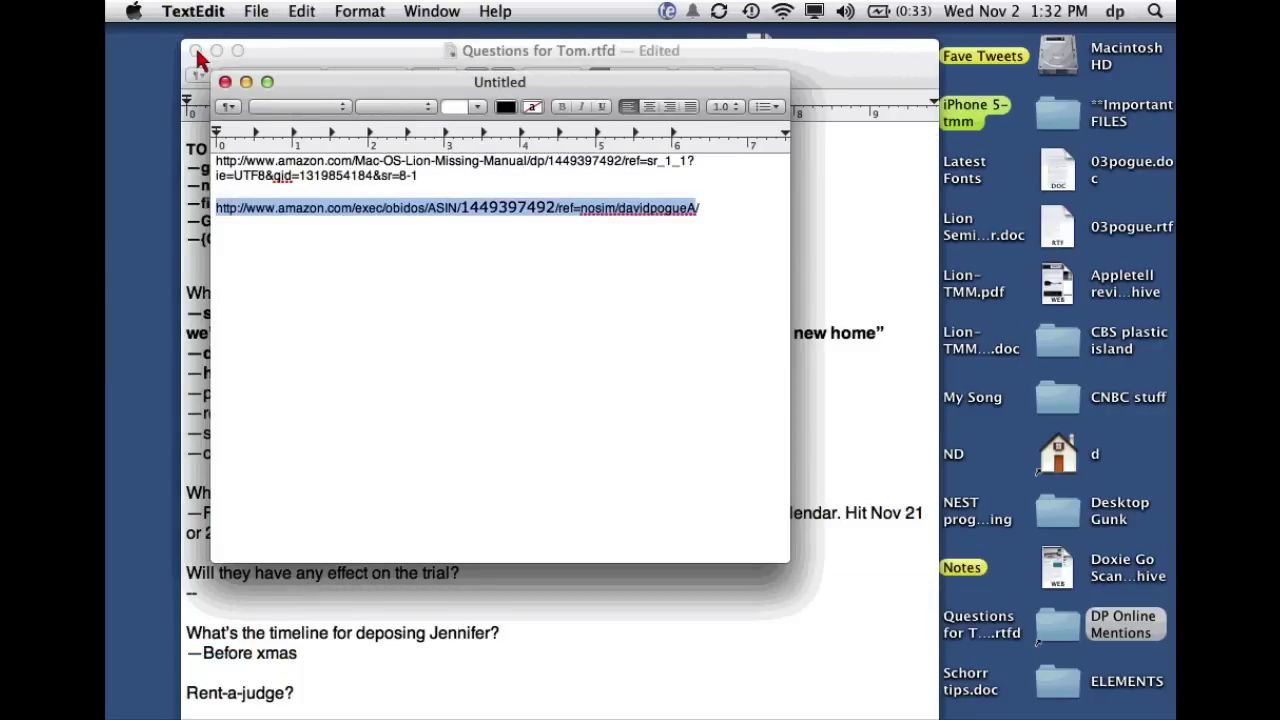
click(196, 50)
click(256, 11)
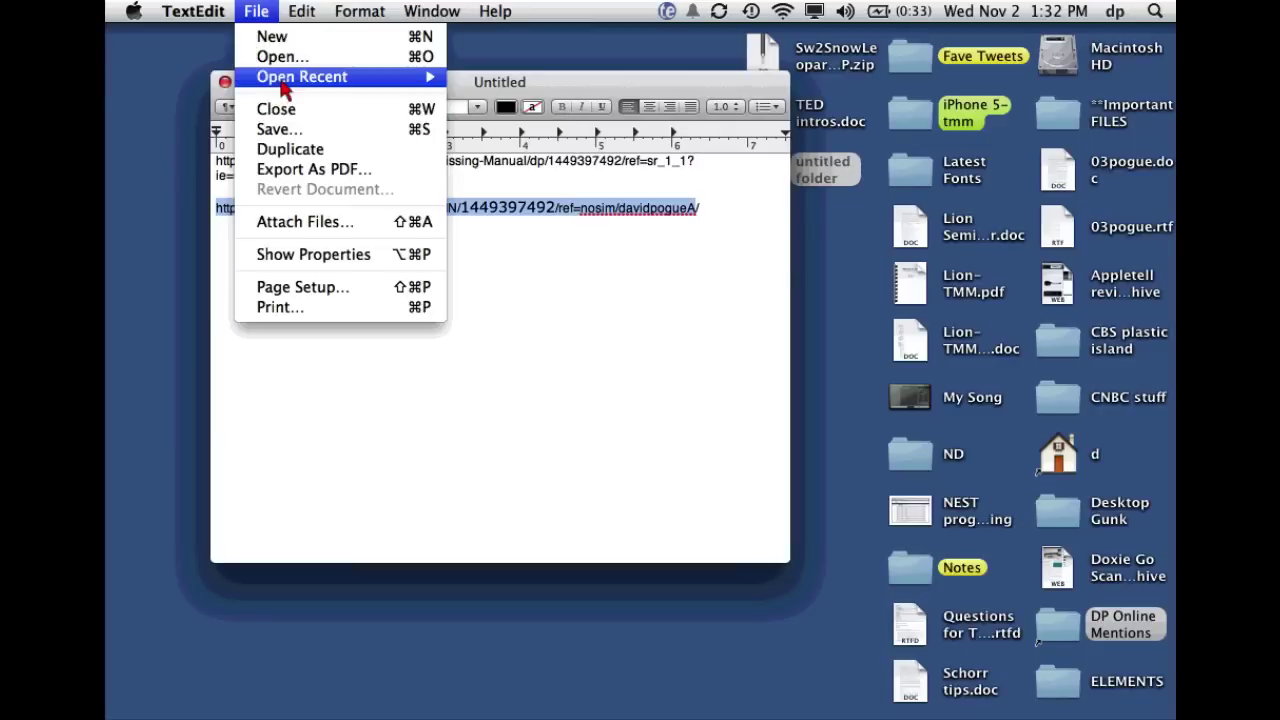
key(Escape)
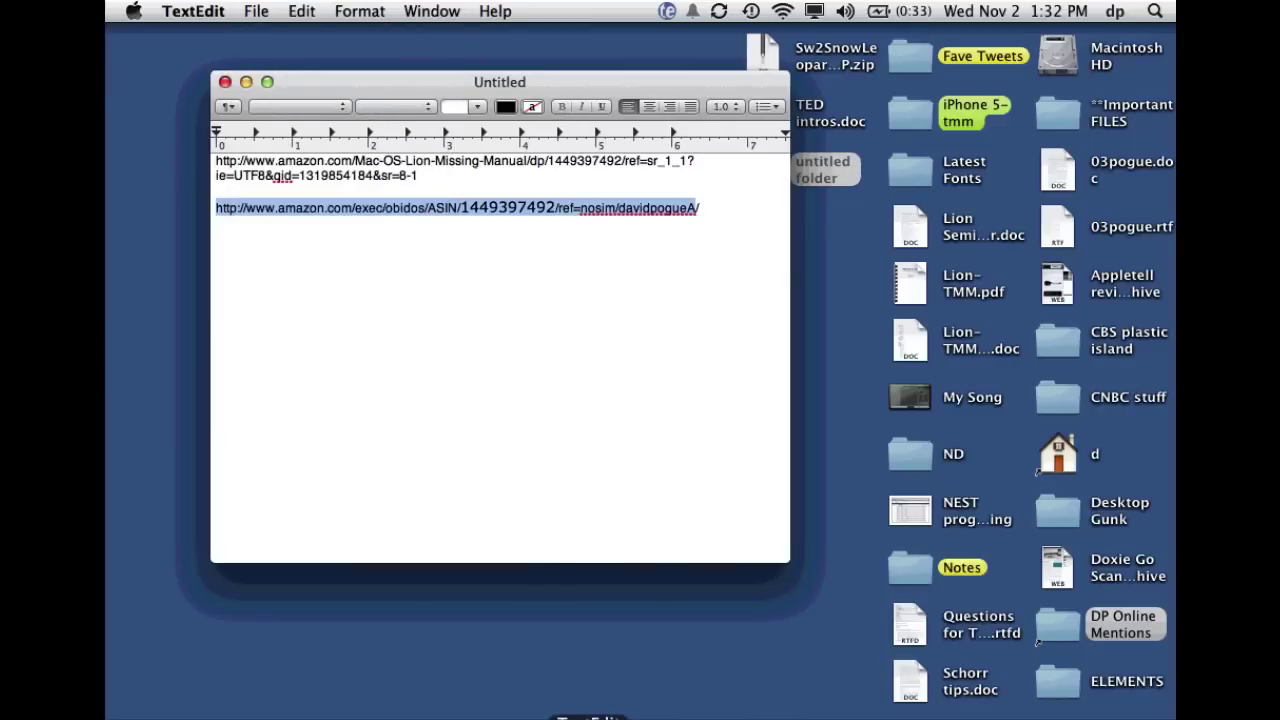
right_click(590, 716)
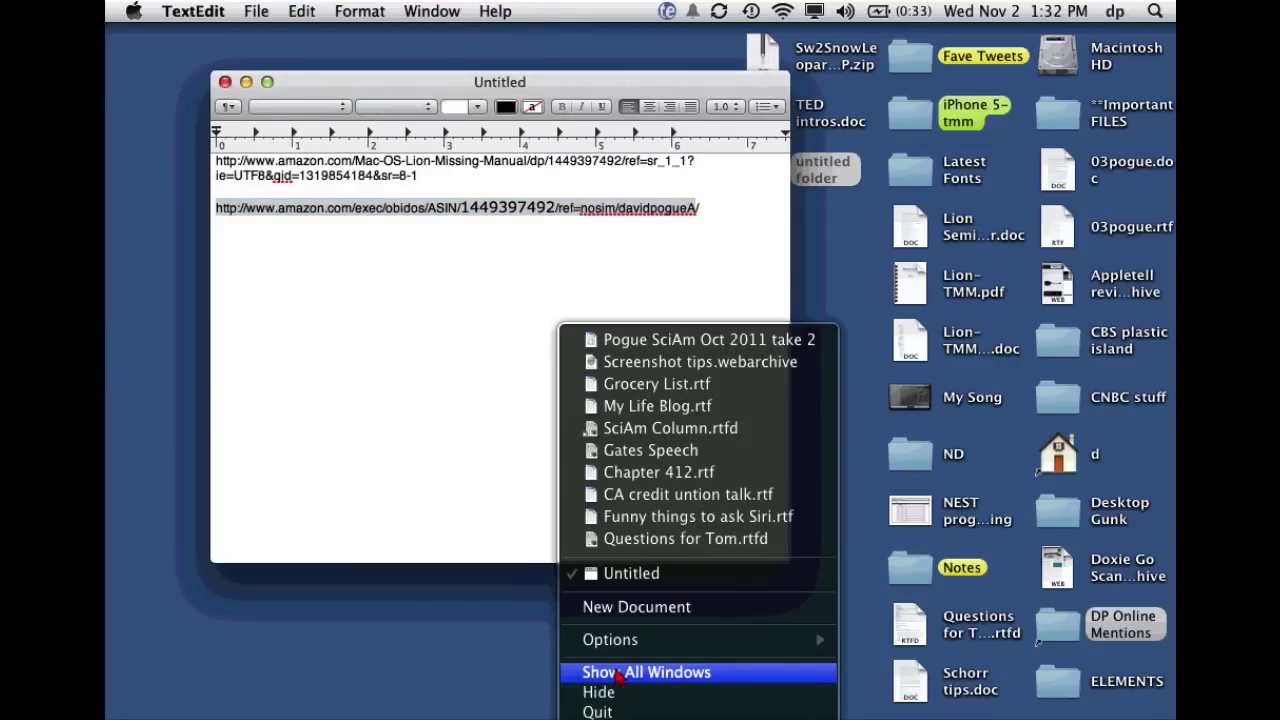
click(517, 660)
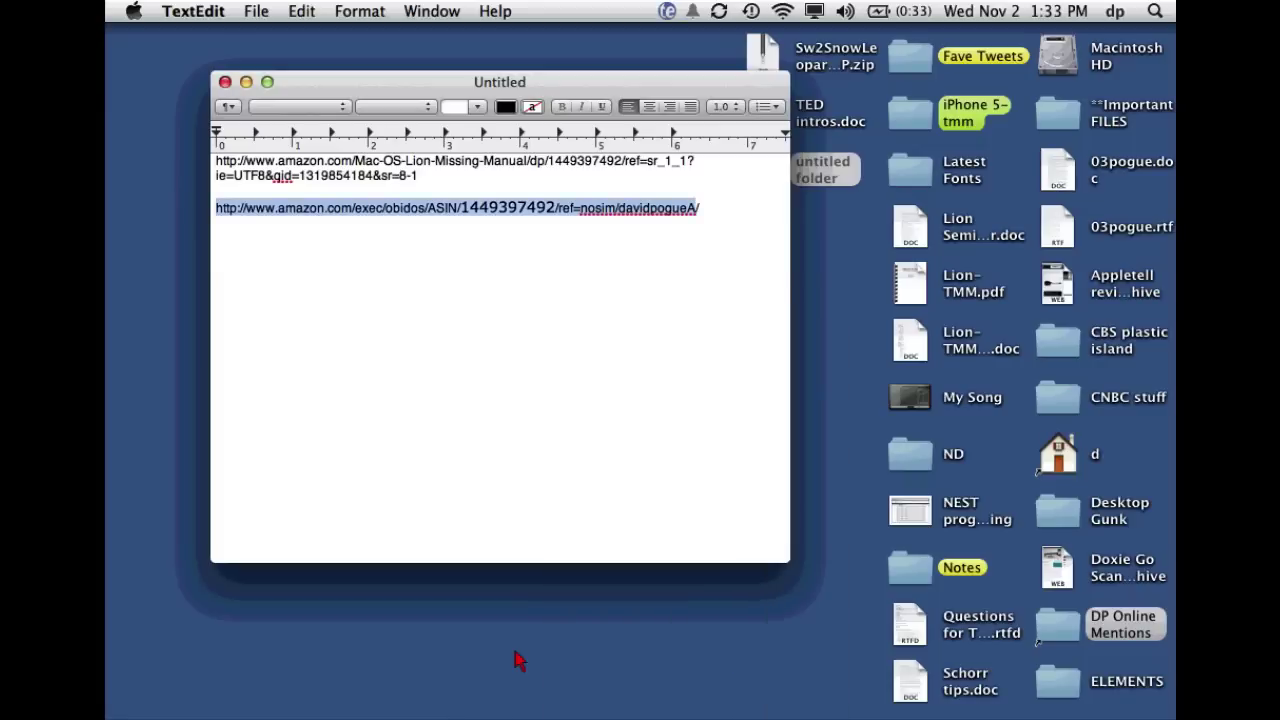
right_click(590, 716)
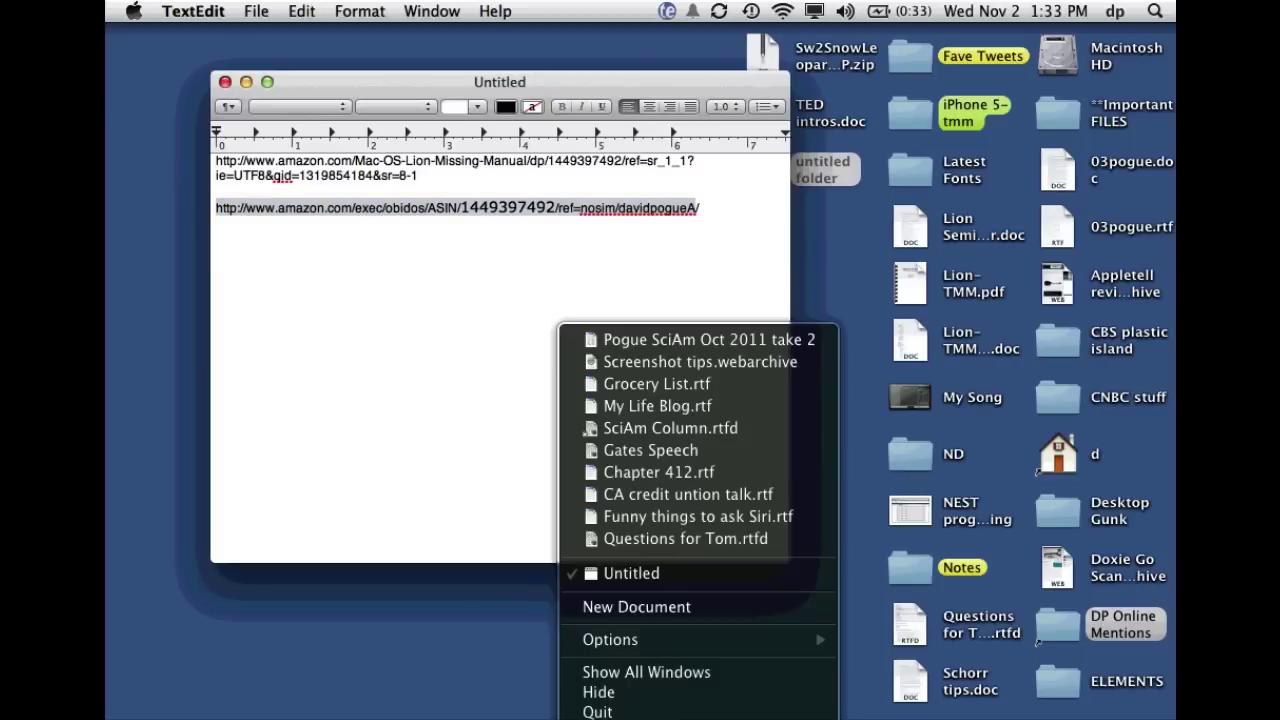
mouse_move(630, 645)
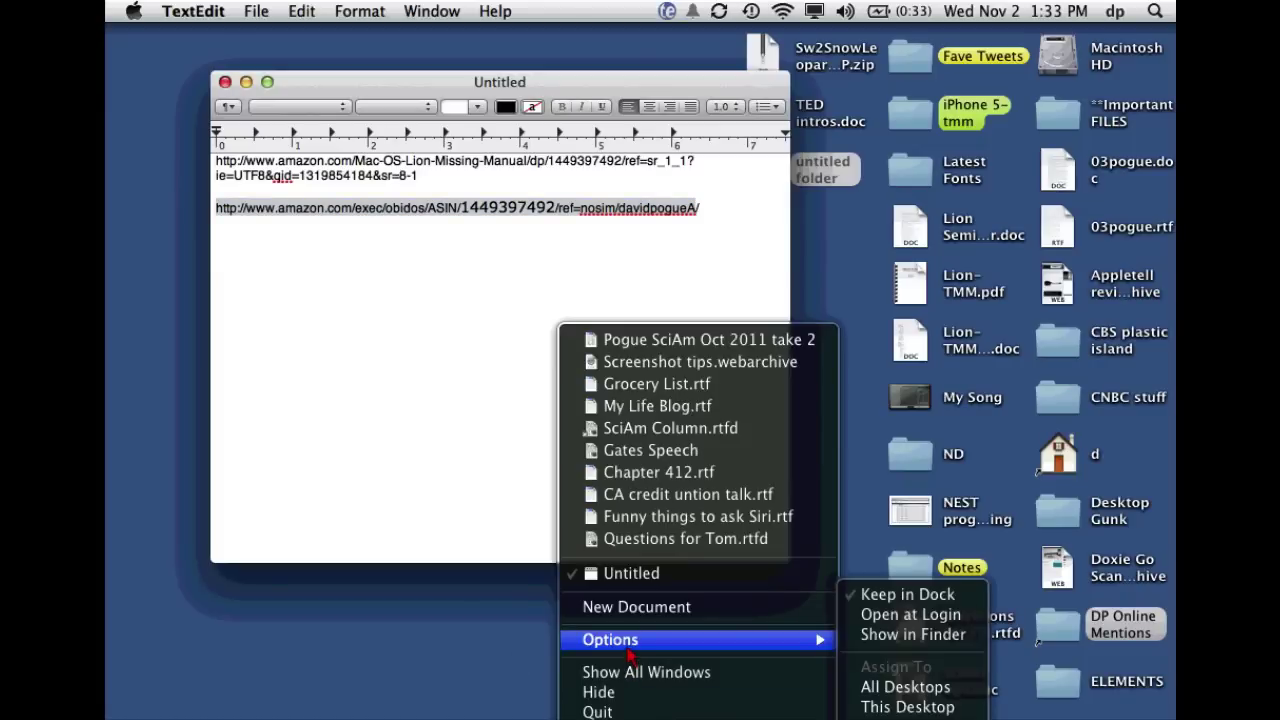
click(380, 449)
click(250, 11)
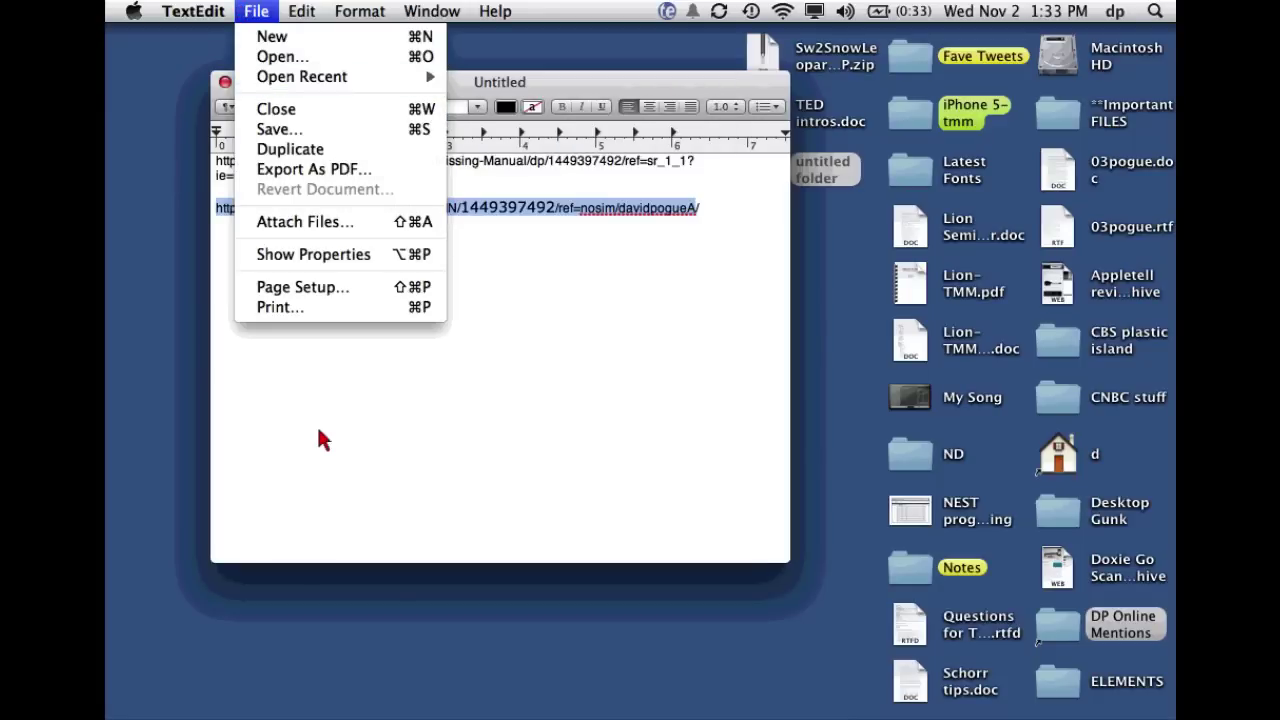
click(410, 443)
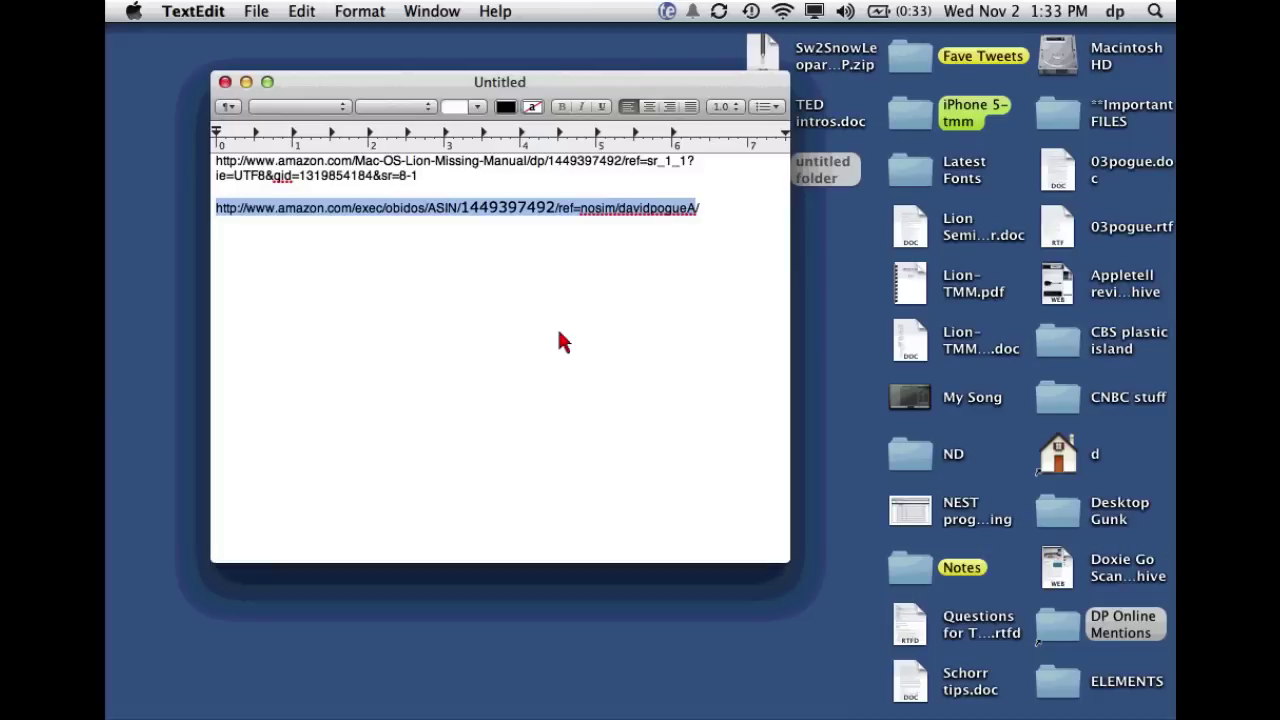
Step: Create a new blank TextEdit document and enlarge its window to beyond nine inches on the ruler
key(super+n)
drag(436, 88, 410, 76)
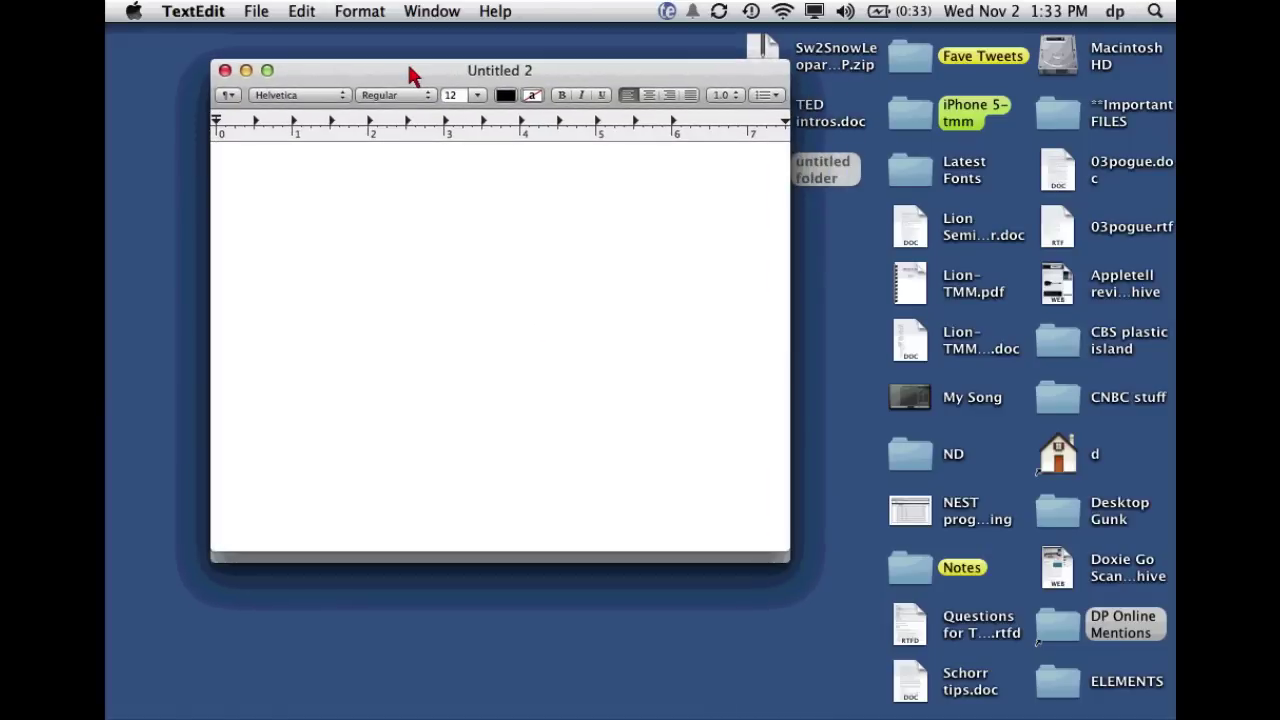
drag(789, 559, 924, 719)
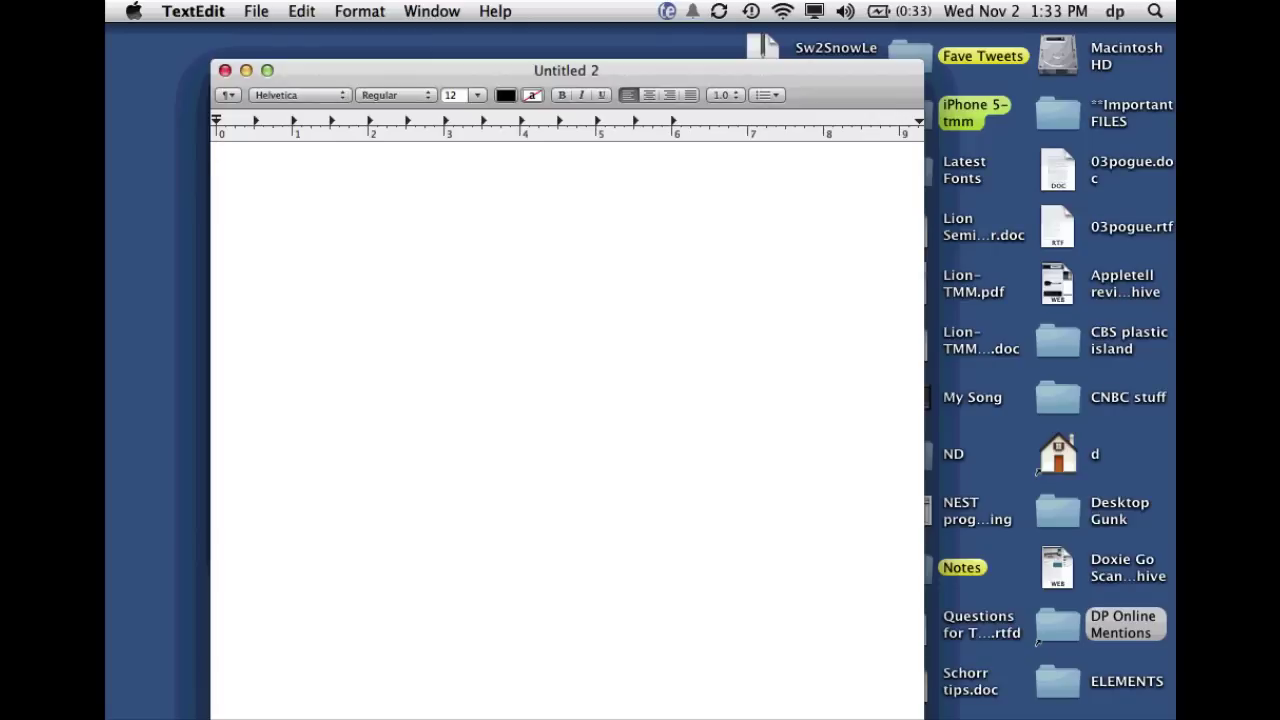
Step: Set the font size to 24 and enter the title "My Life So Far"
click(478, 95)
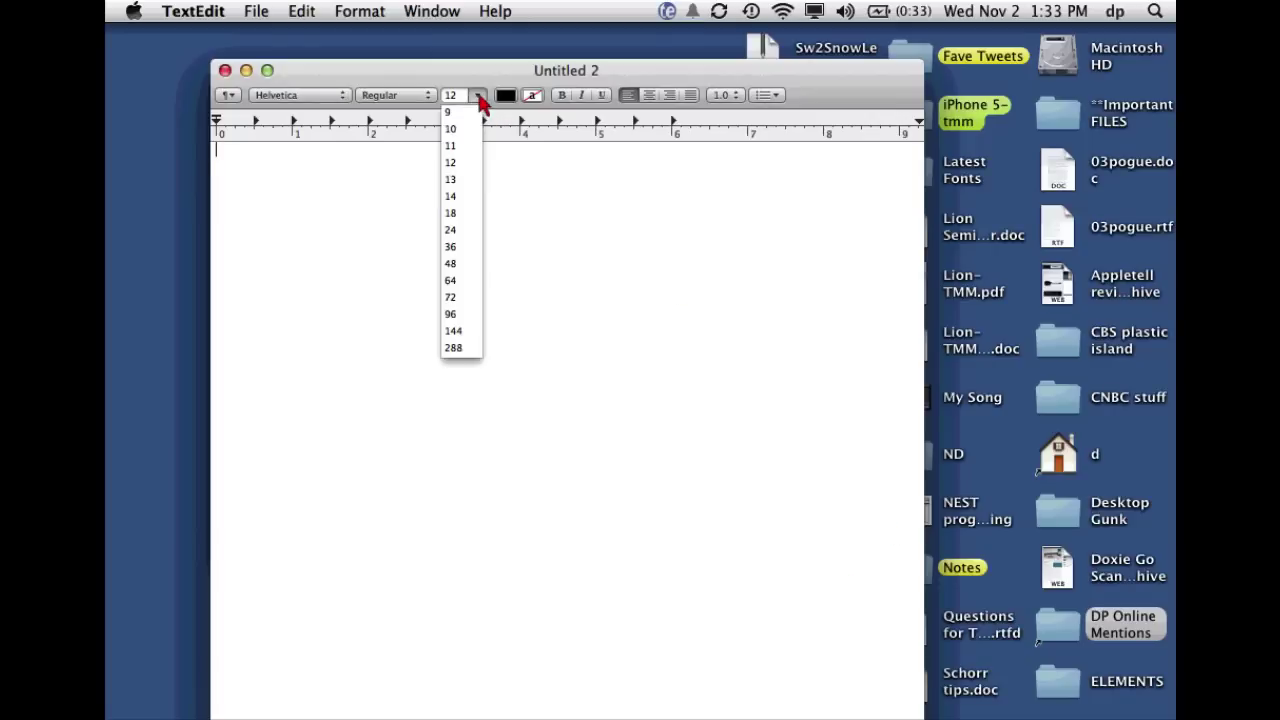
click(472, 248)
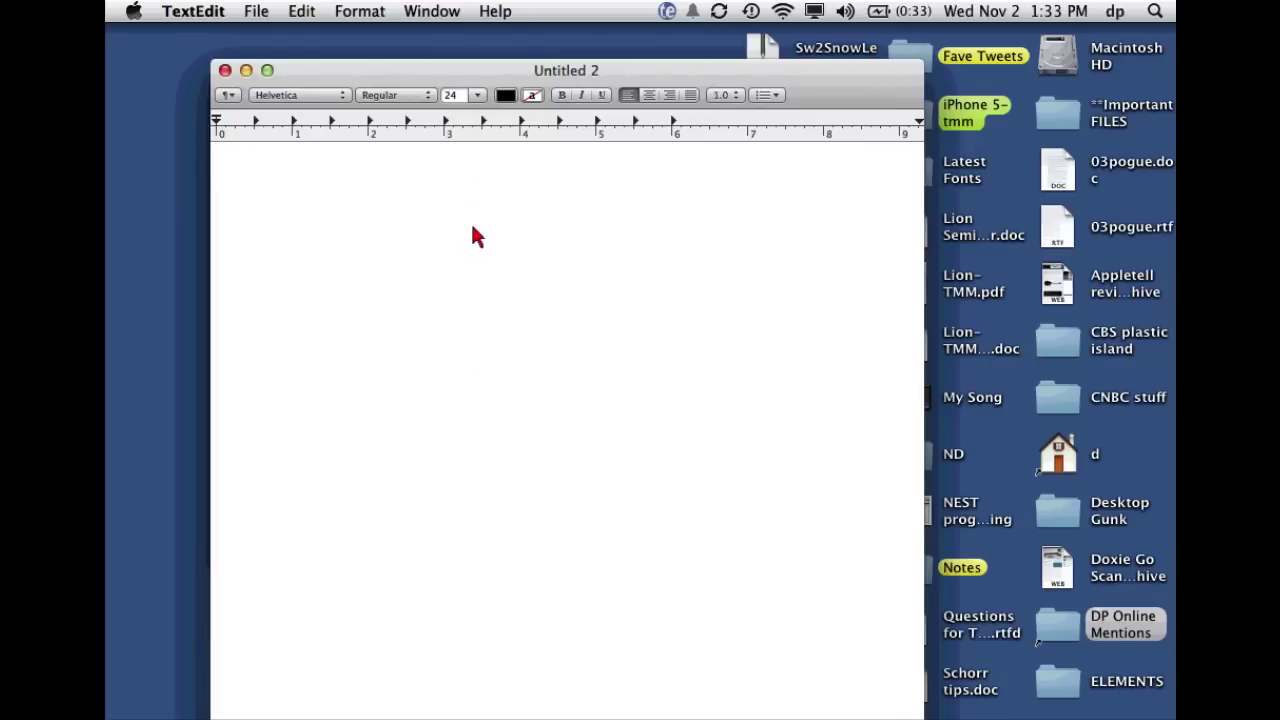
text(My Life S)
key(BackSpace)
key(BackSpace)
key(BackSpace)
key(BackSpace)
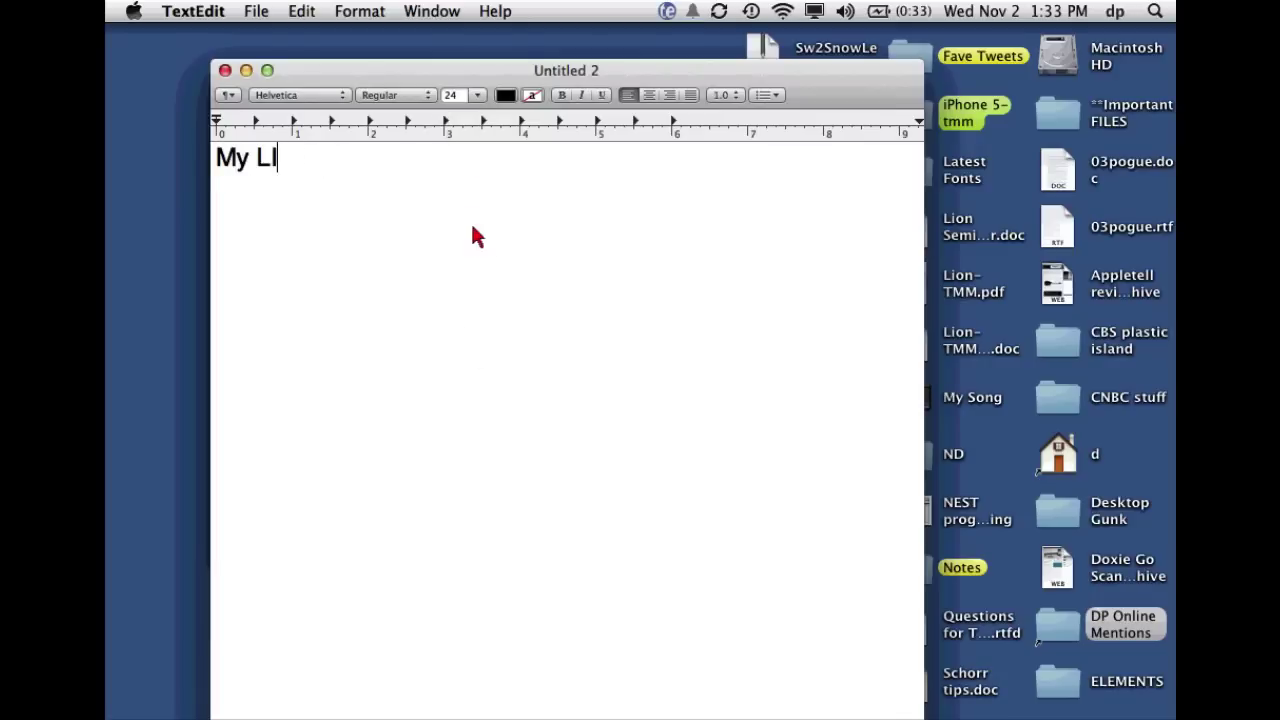
text(fe So Far)
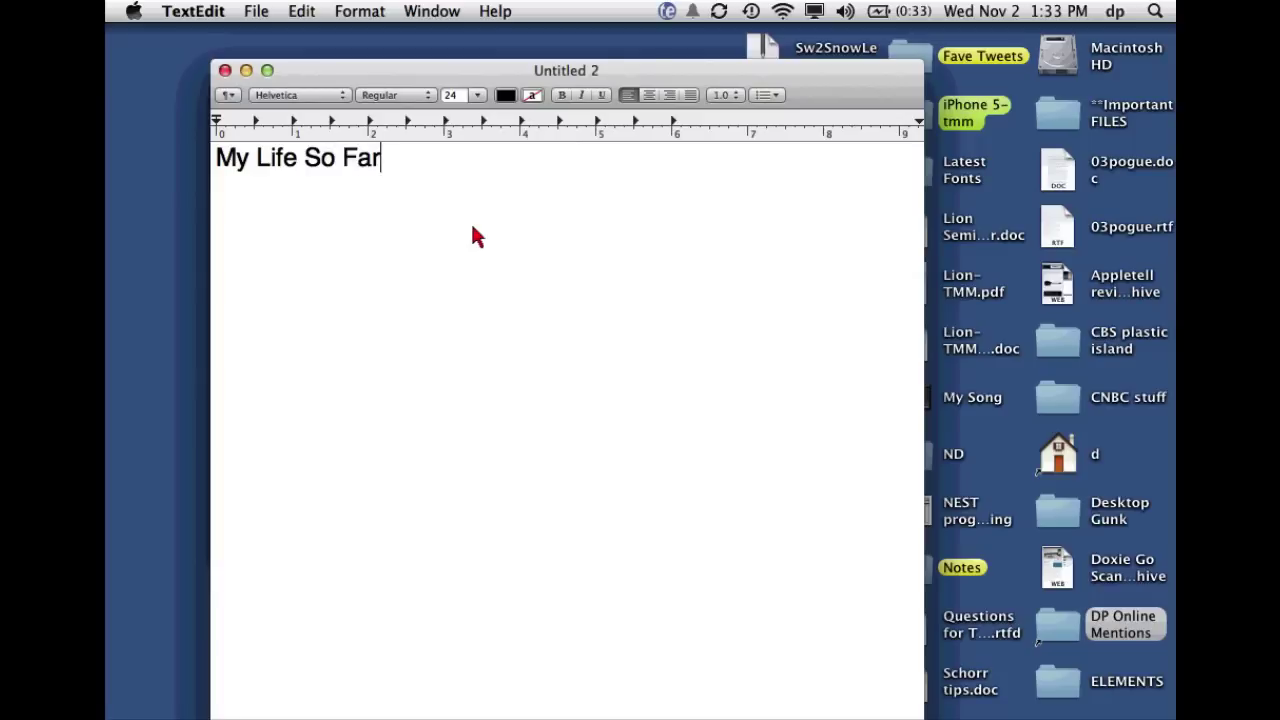
Step: Save the document to the Desktop as My Life.rtf in Rich Text Format
click(257, 11)
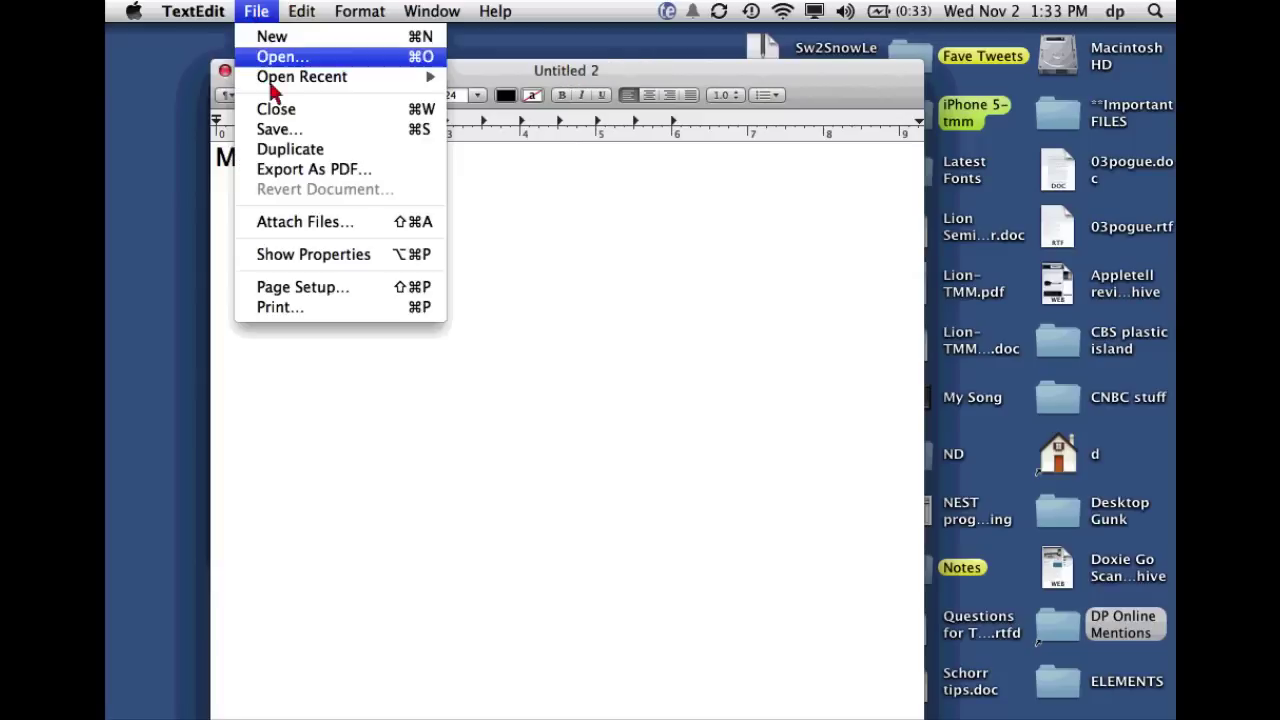
click(296, 140)
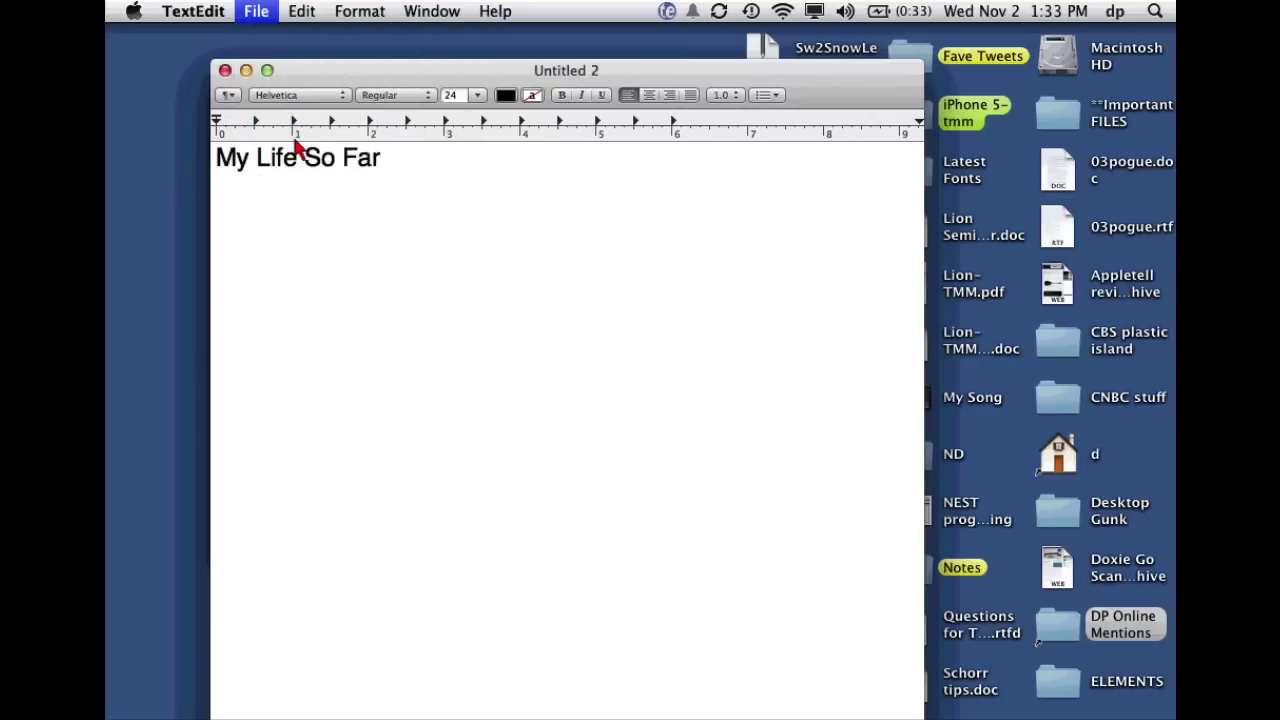
text(My .rtf)
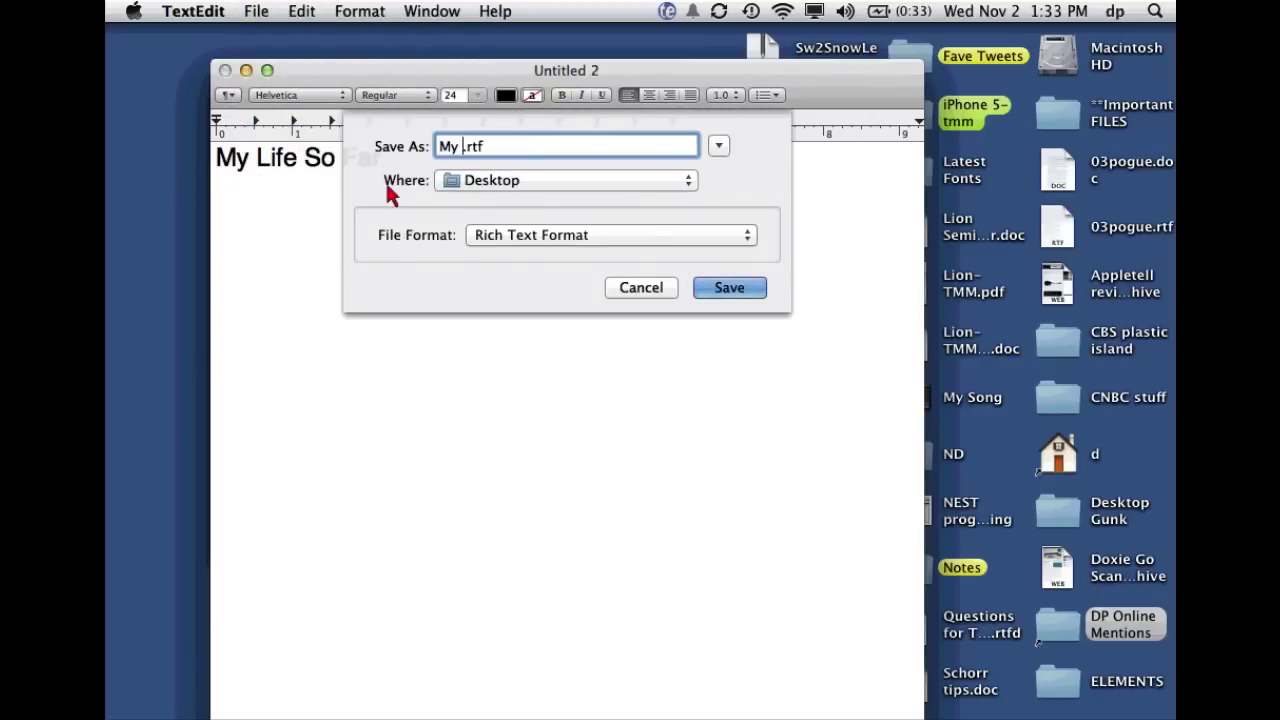
text(Life)
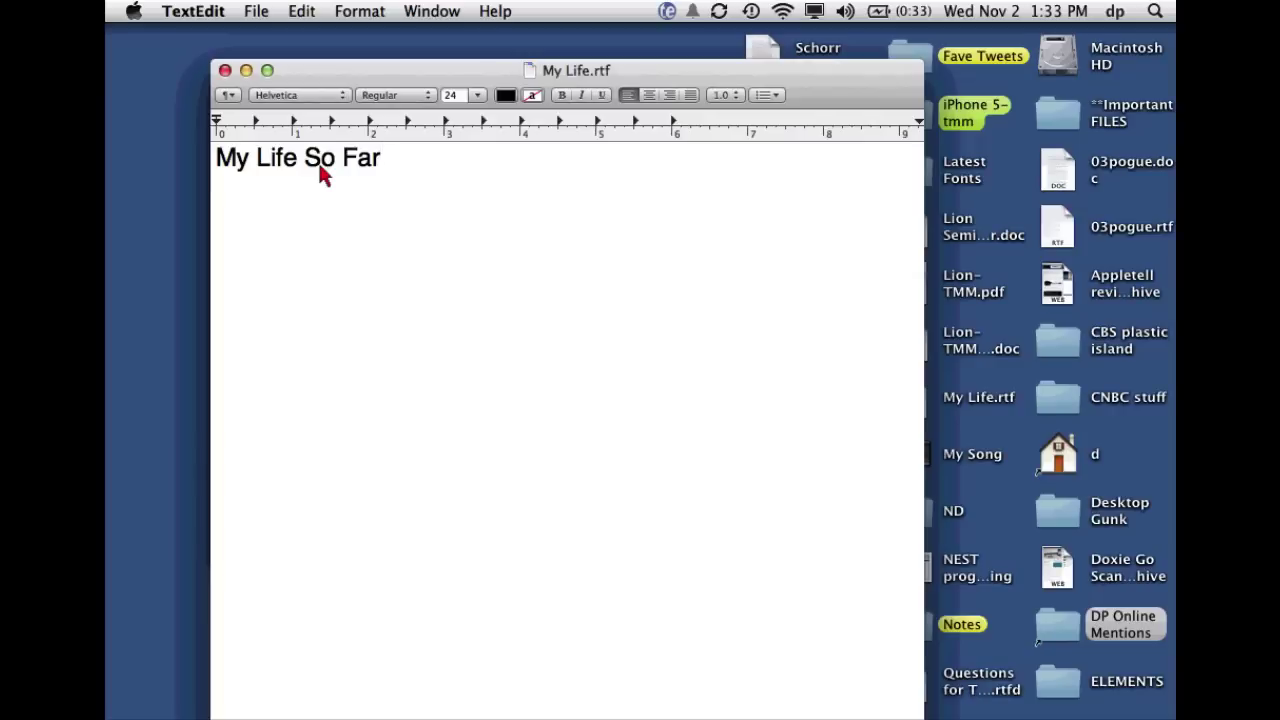
Step: Center the title and start a left-aligned paragraph with 14-point text two lines below it
click(652, 100)
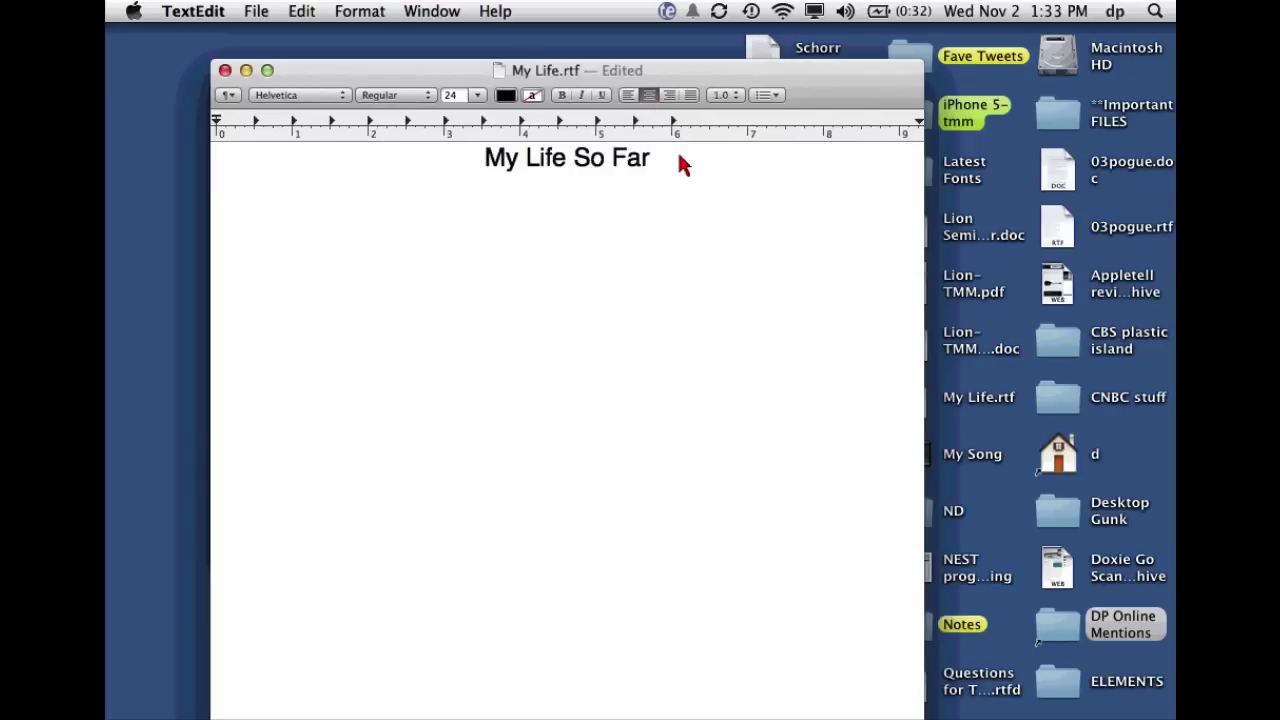
key(Return)
key(Return)
click(628, 95)
click(478, 95)
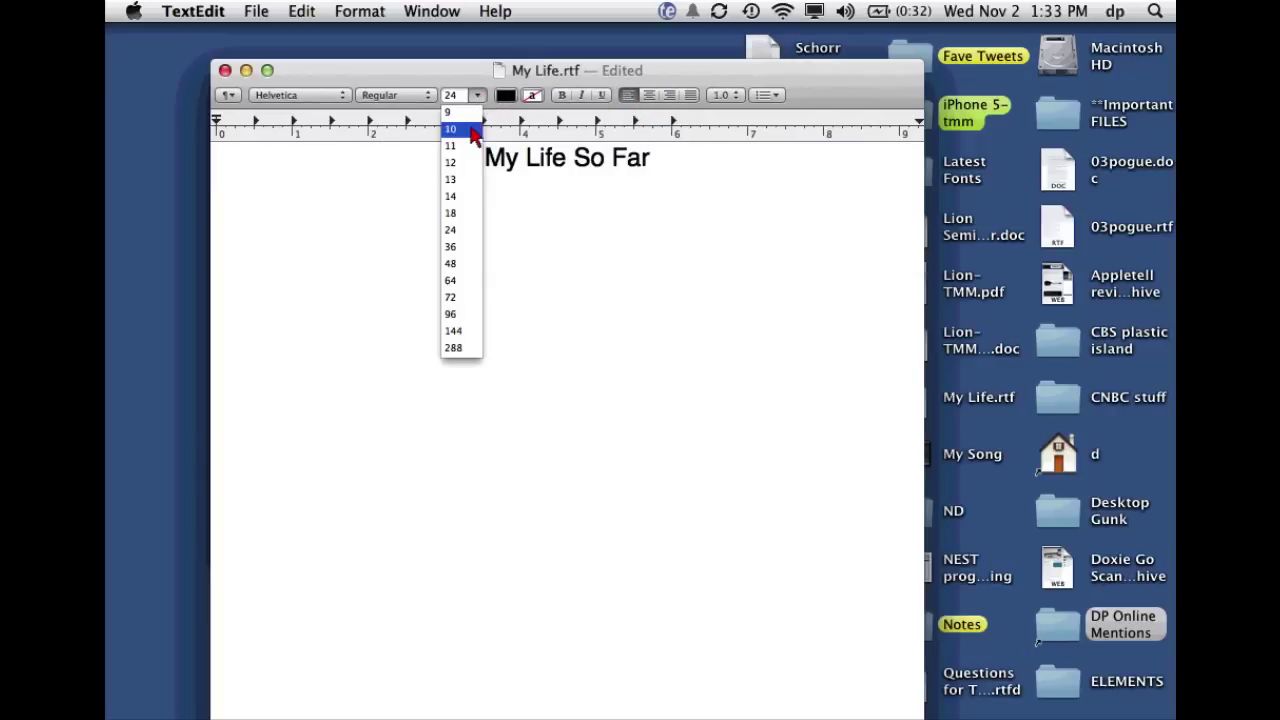
click(461, 198)
Step: Write "Once upon a time, I was born." followed by a blank line, and save the document
text(Once )
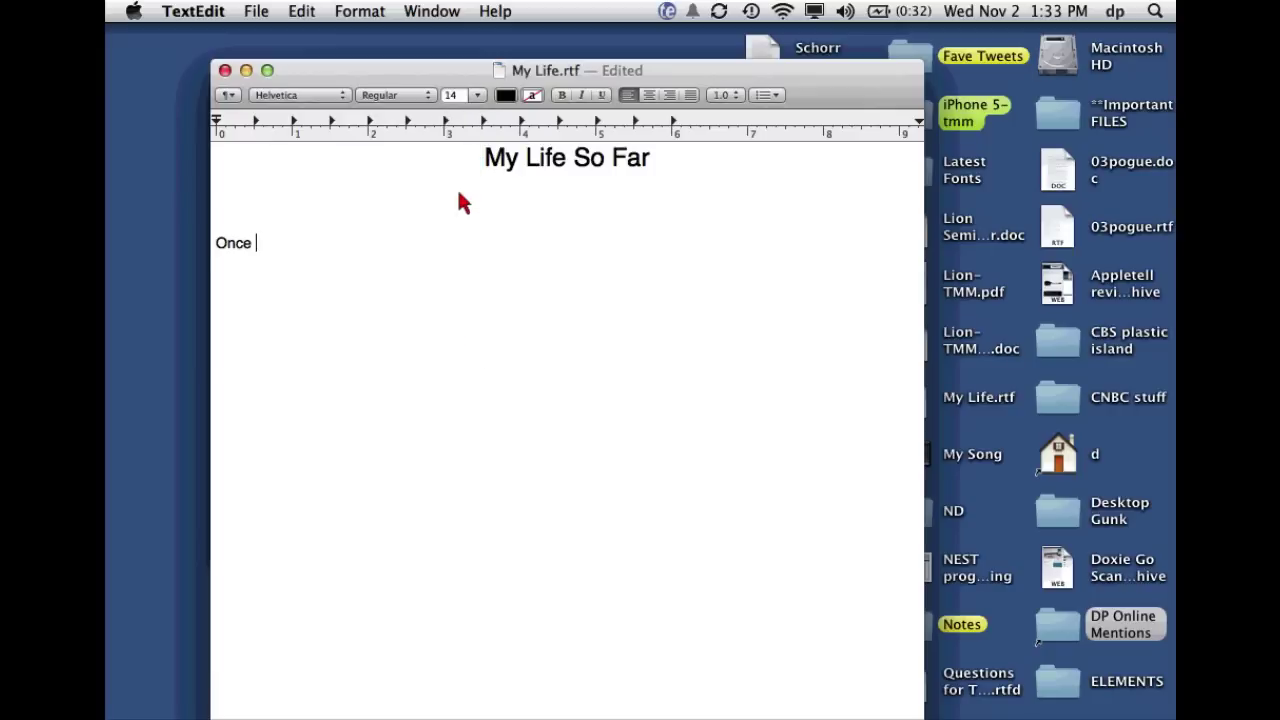
text(upon a time, I was )
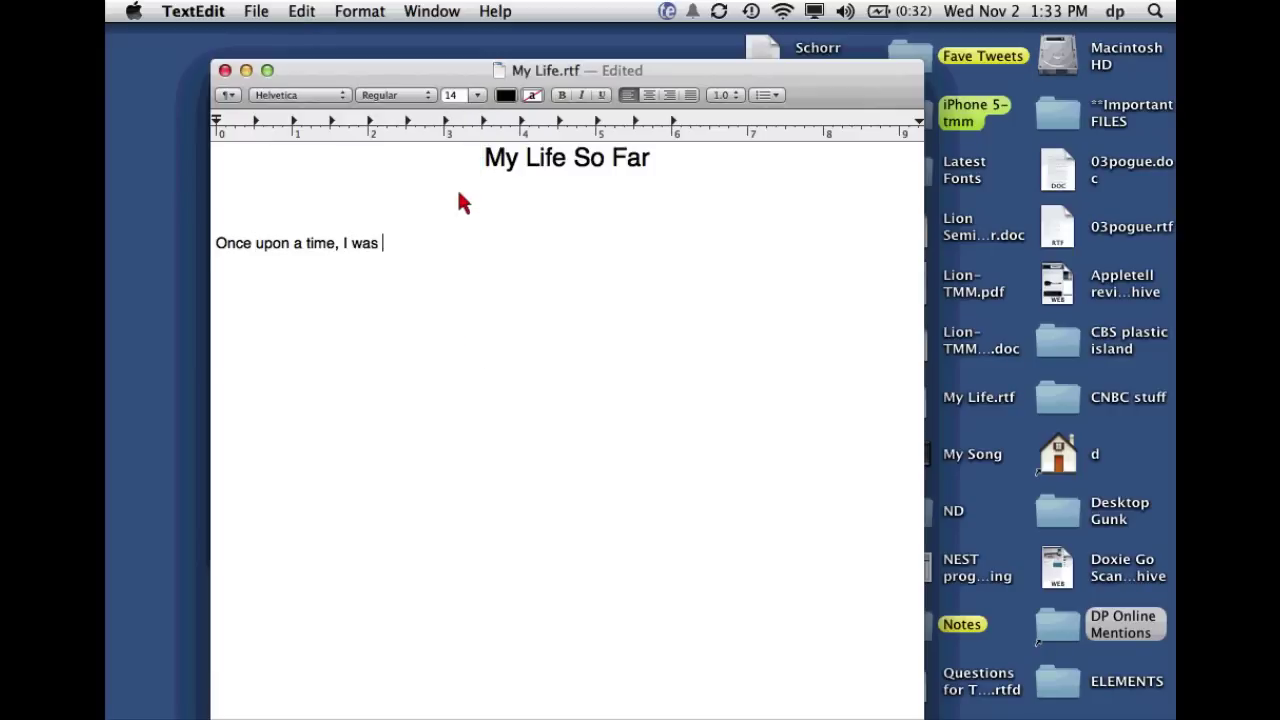
text(born.)
key(Return)
key(Return)
key(super+s)
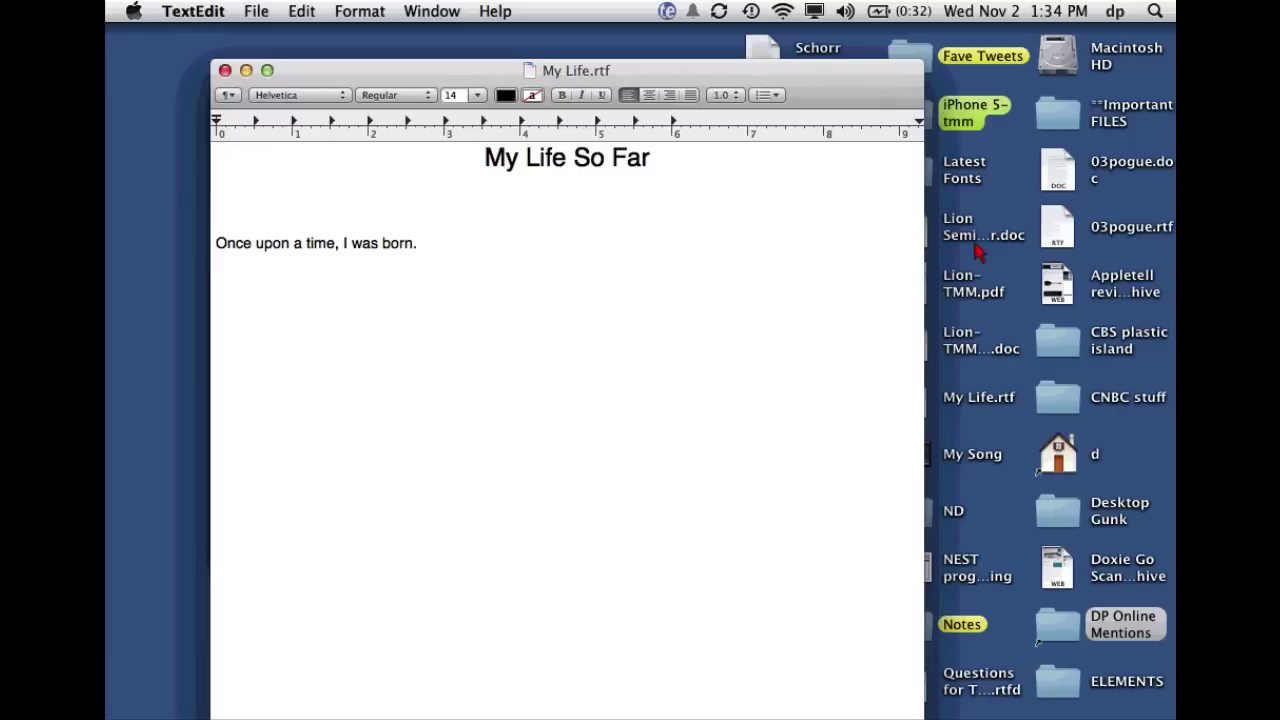
Step: Add the line "I looked like this:" and paste beneath it a screenshot captured from a region of the desktop icons
drag(949, 208, 1126, 395)
text(I looked like this:)
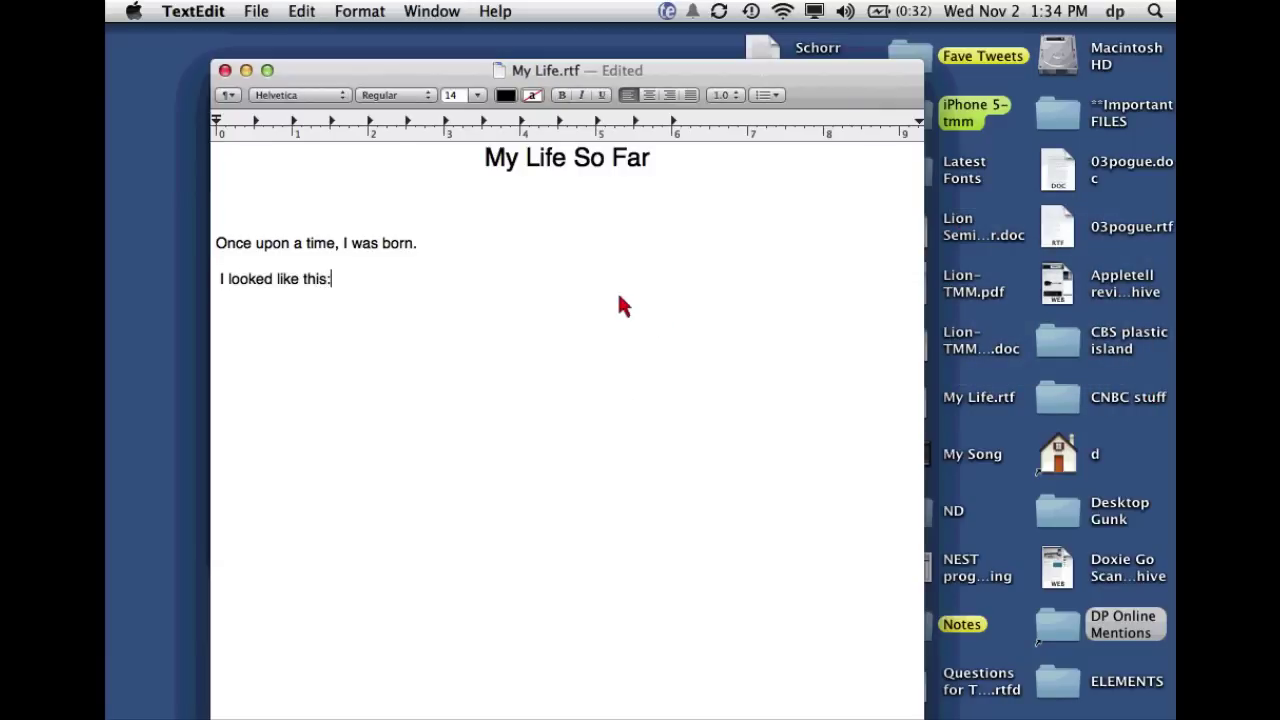
key(Return)
key(super+v)
click(739, 236)
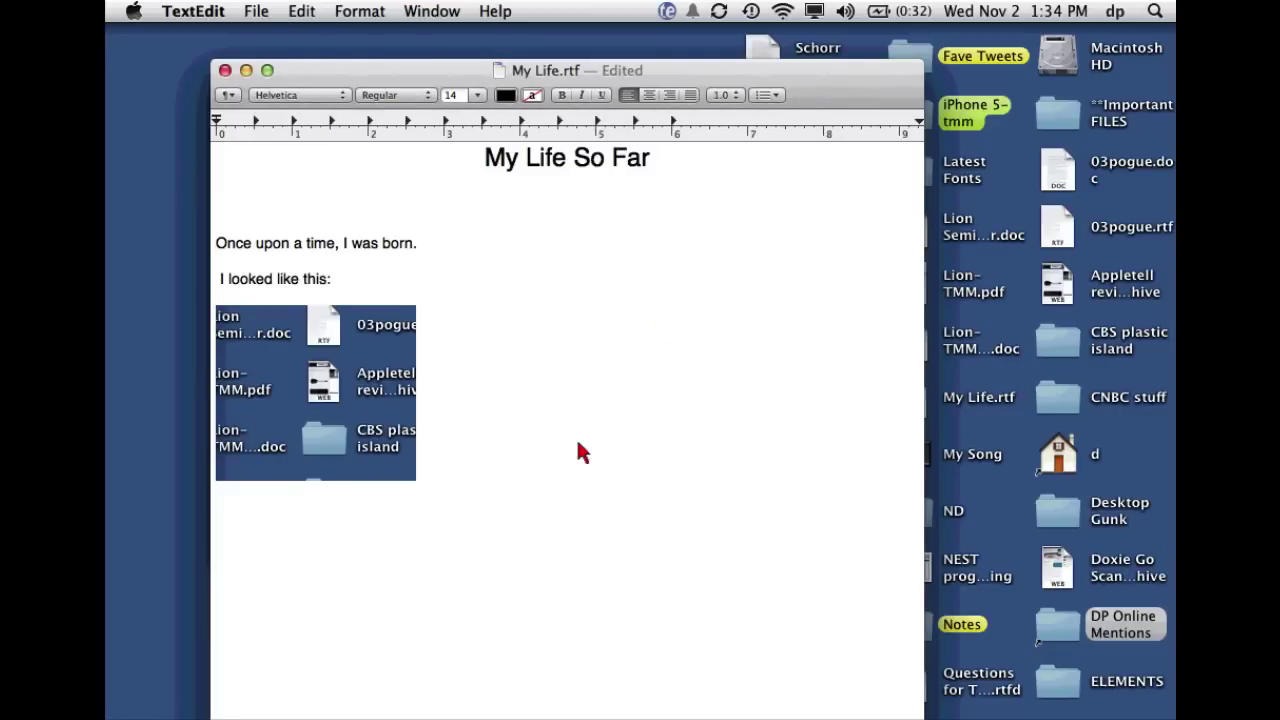
Step: Save the document with its picture as My Life.rtfd and add the line "Notice the menu" below the picture
key(Return)
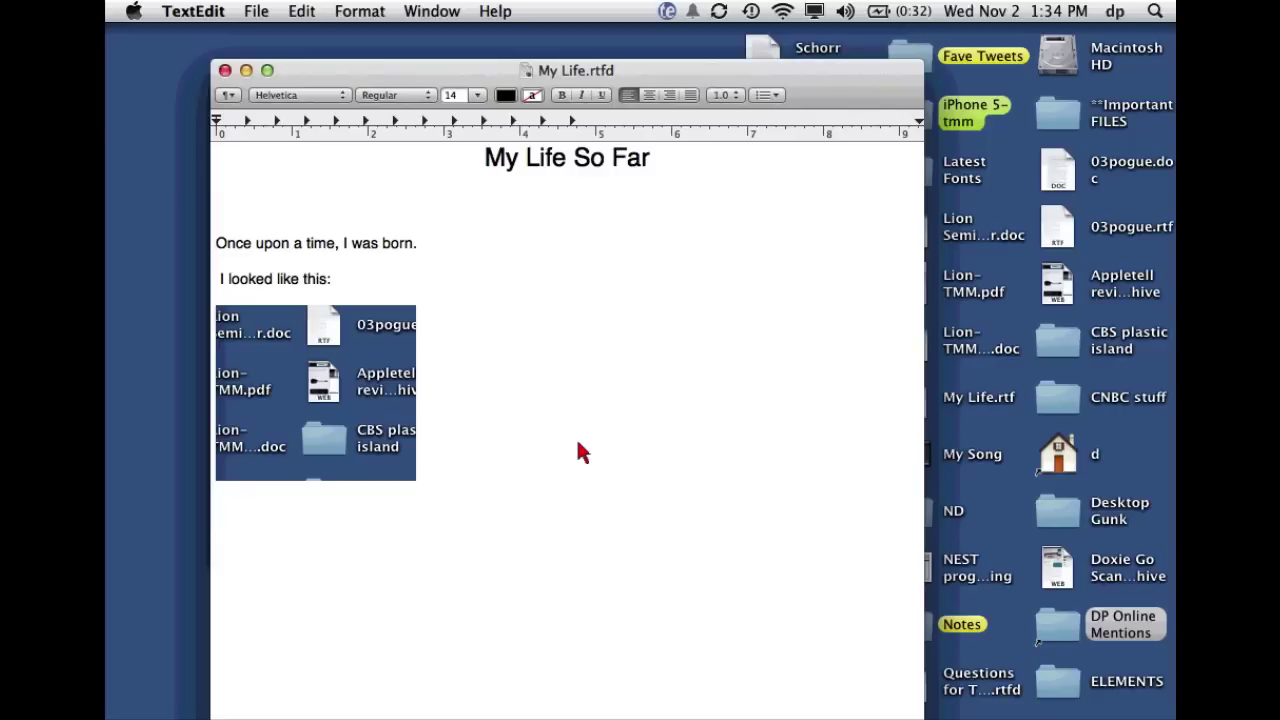
text(Notice the )
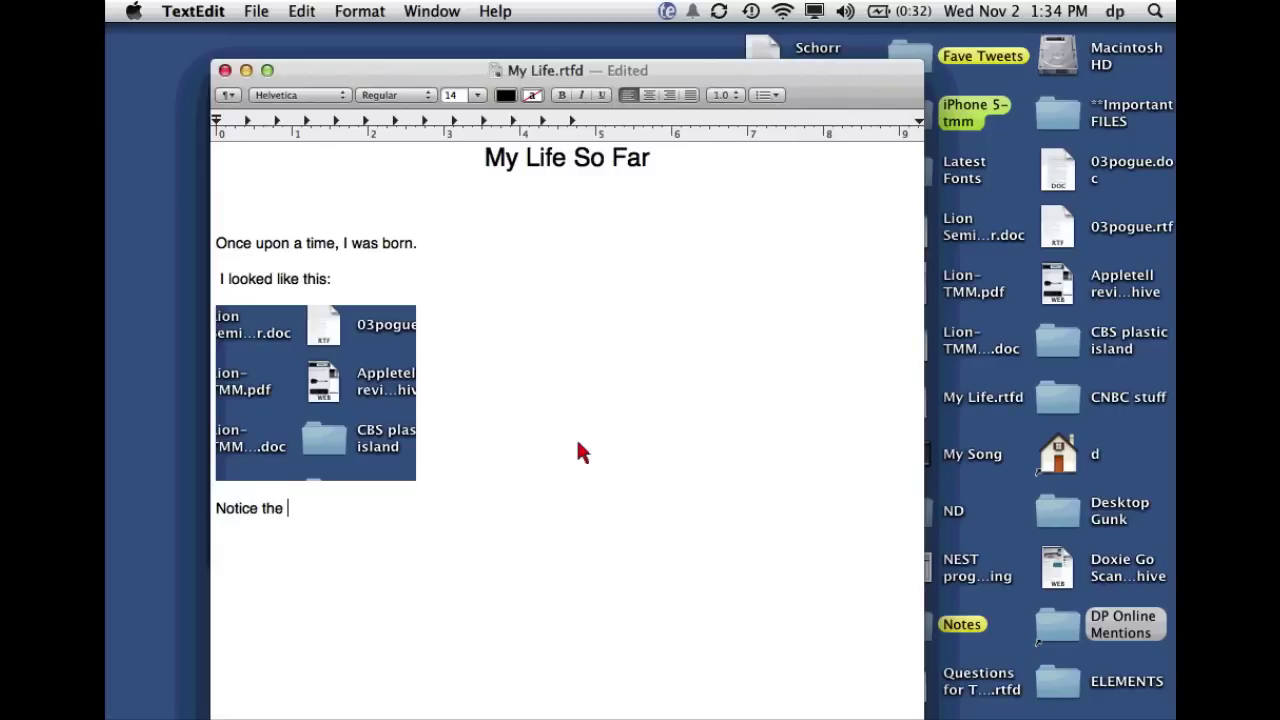
text(menu)
Step: Browse all versions of the document and step back and forth through its earlier saved versions
click(655, 72)
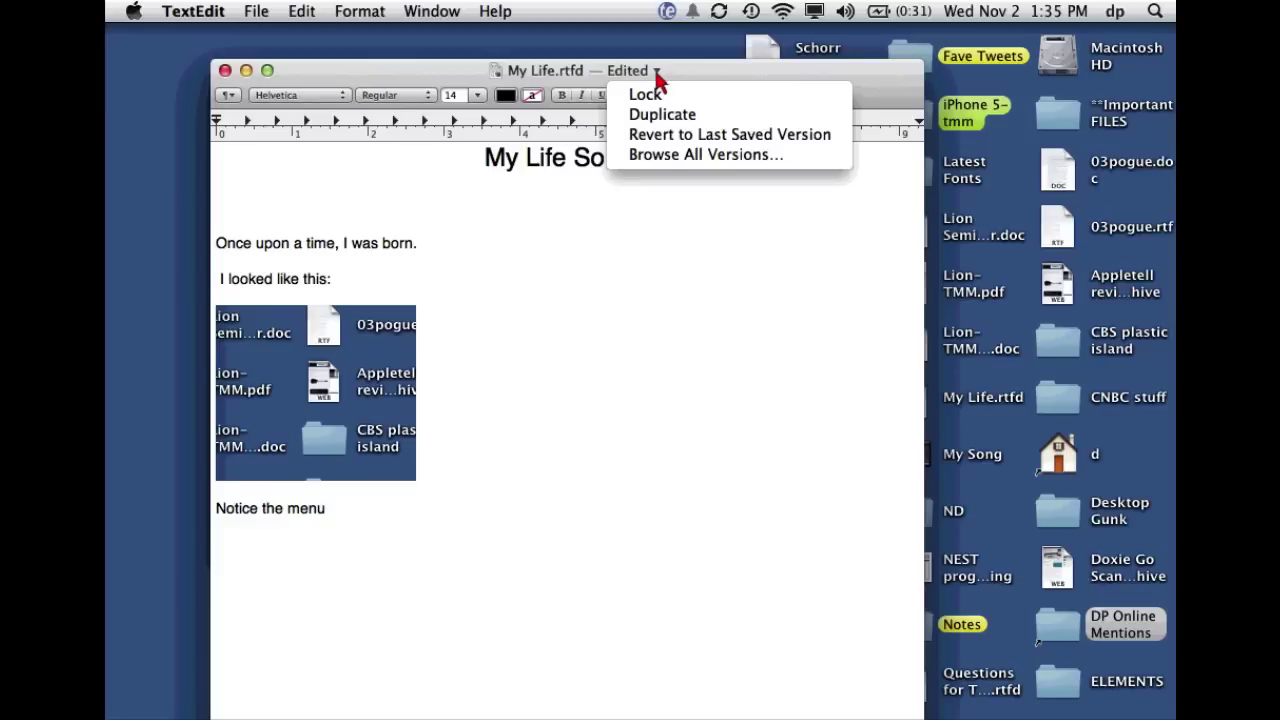
click(666, 160)
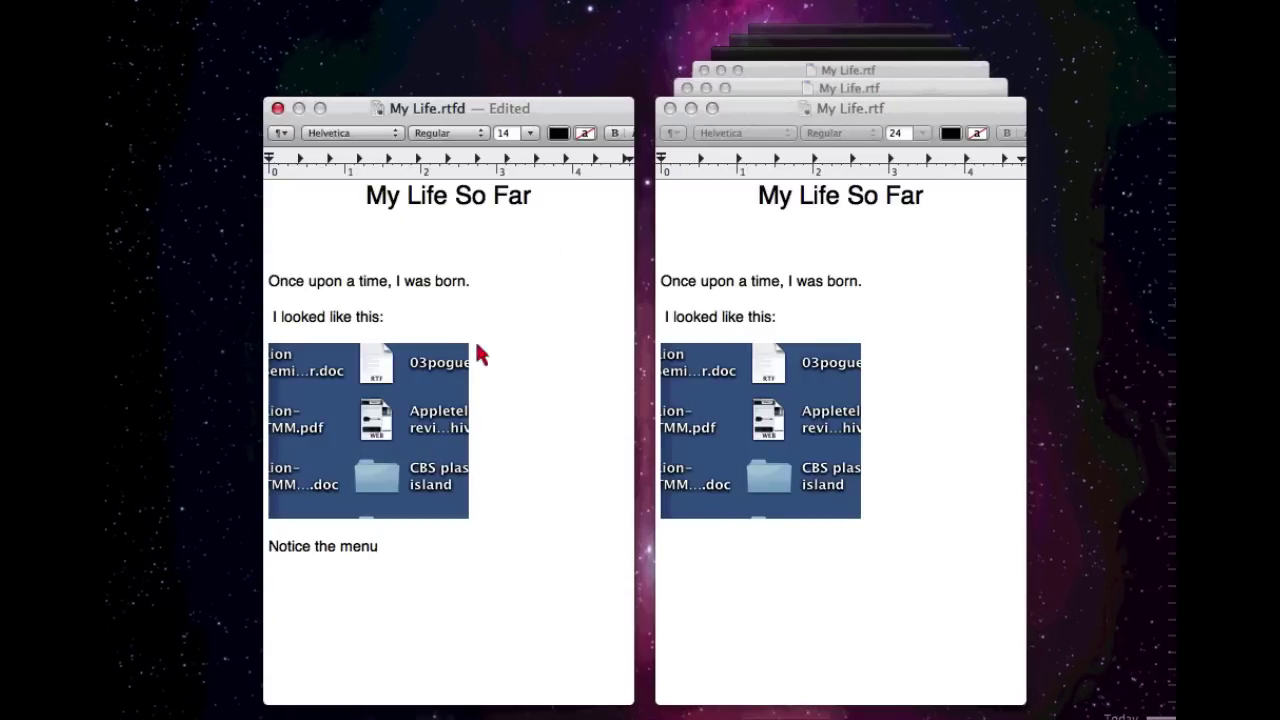
click(802, 112)
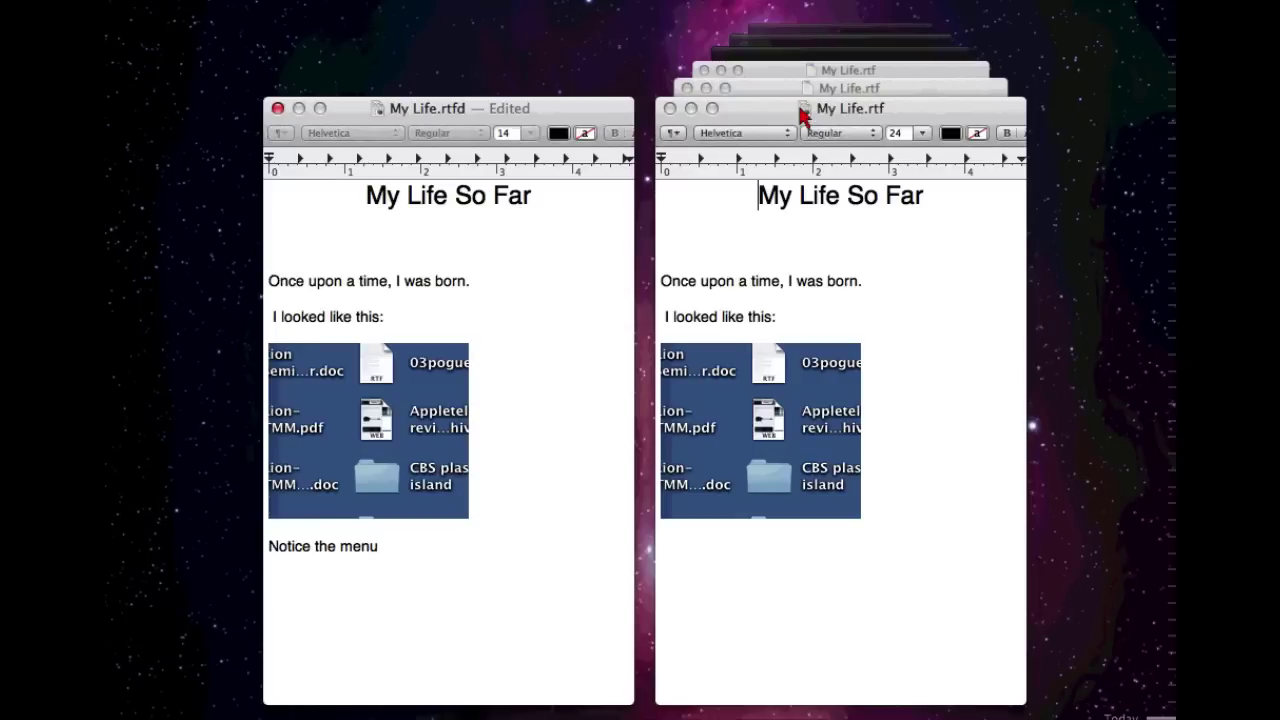
click(885, 88)
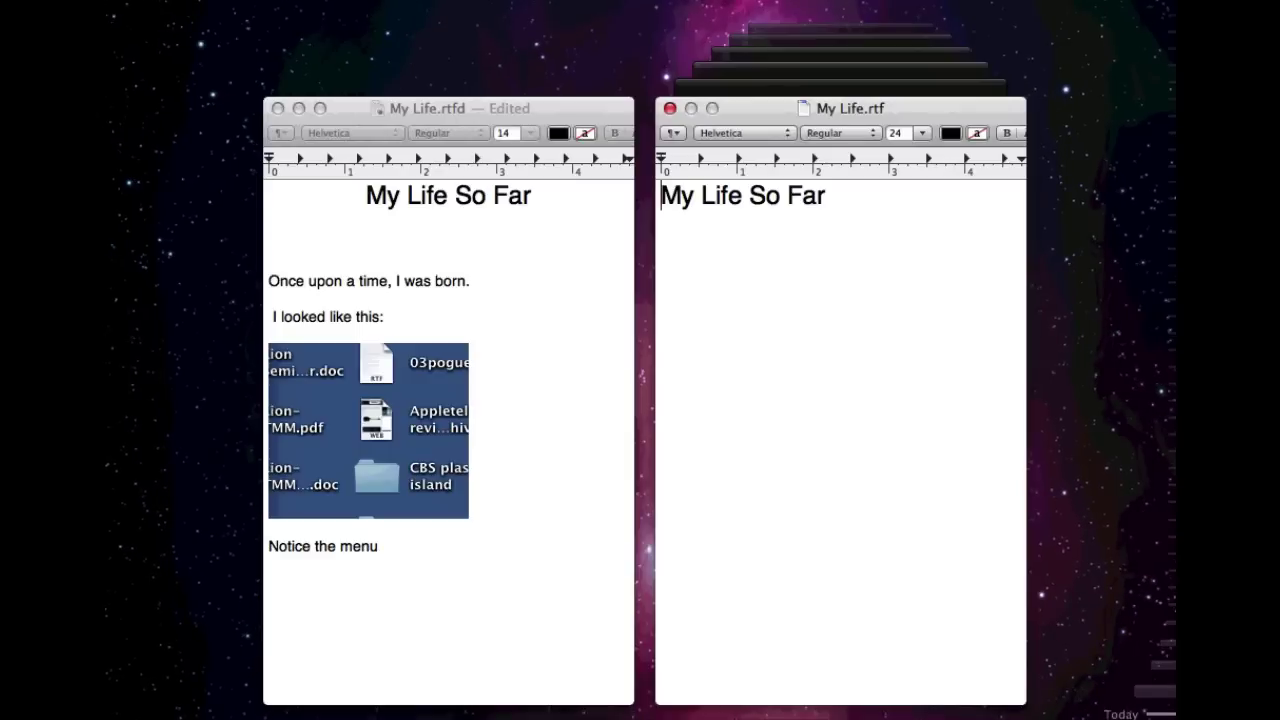
key(super+Down)
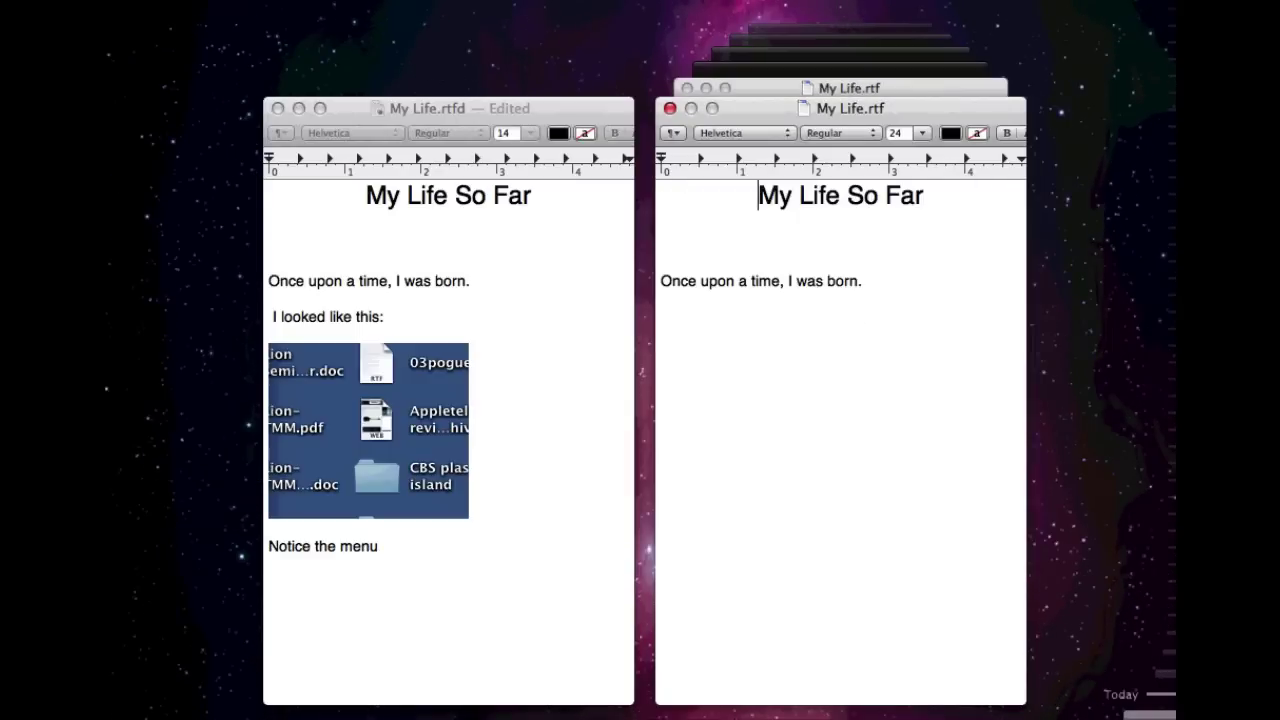
key(super+Down)
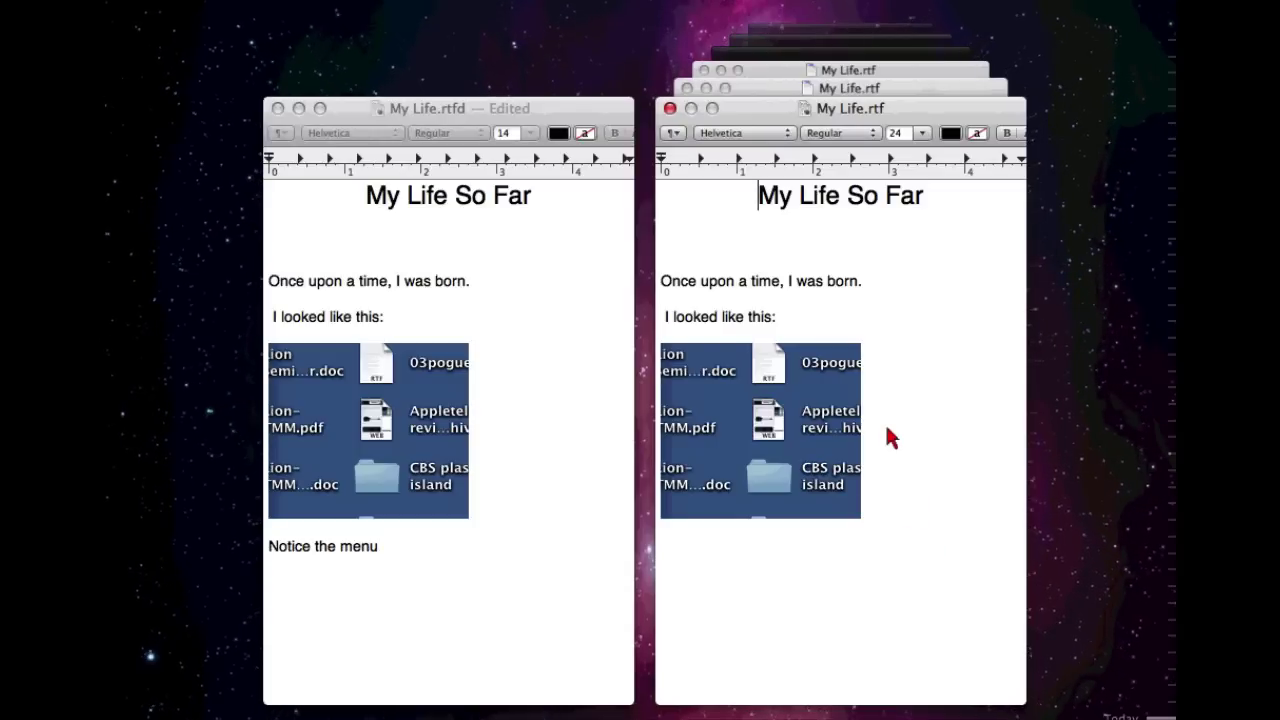
click(840, 89)
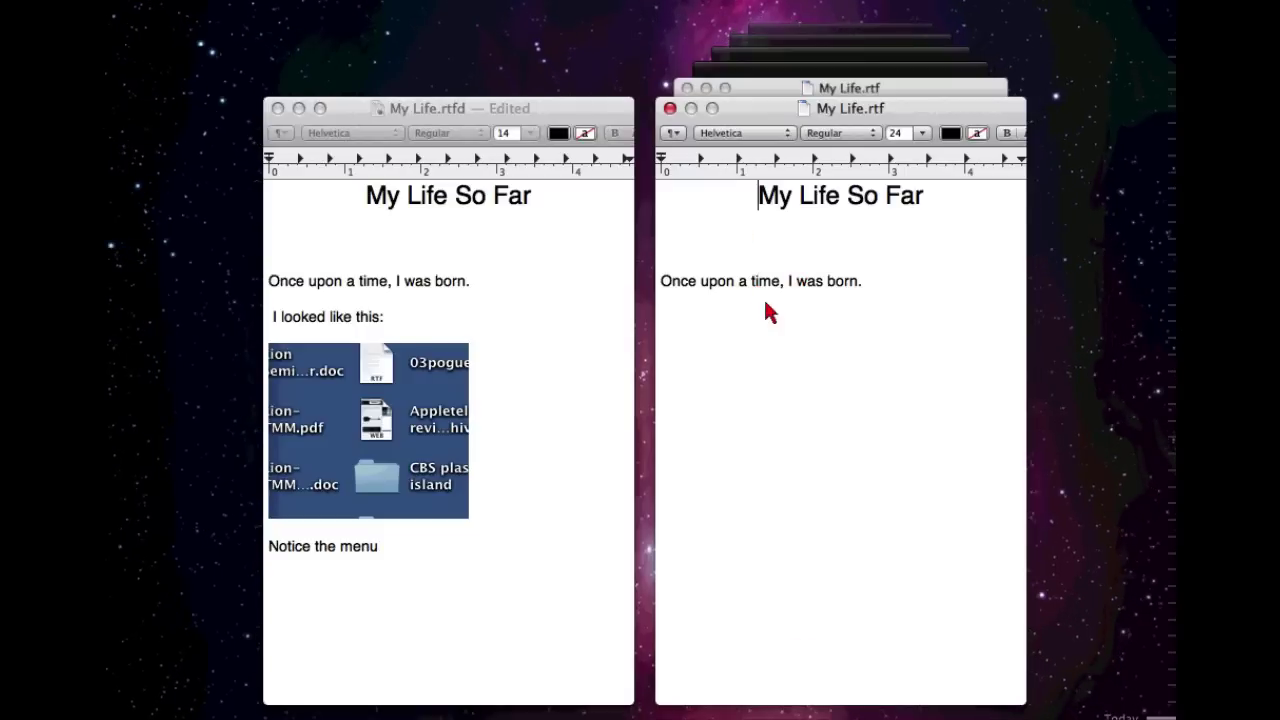
click(864, 100)
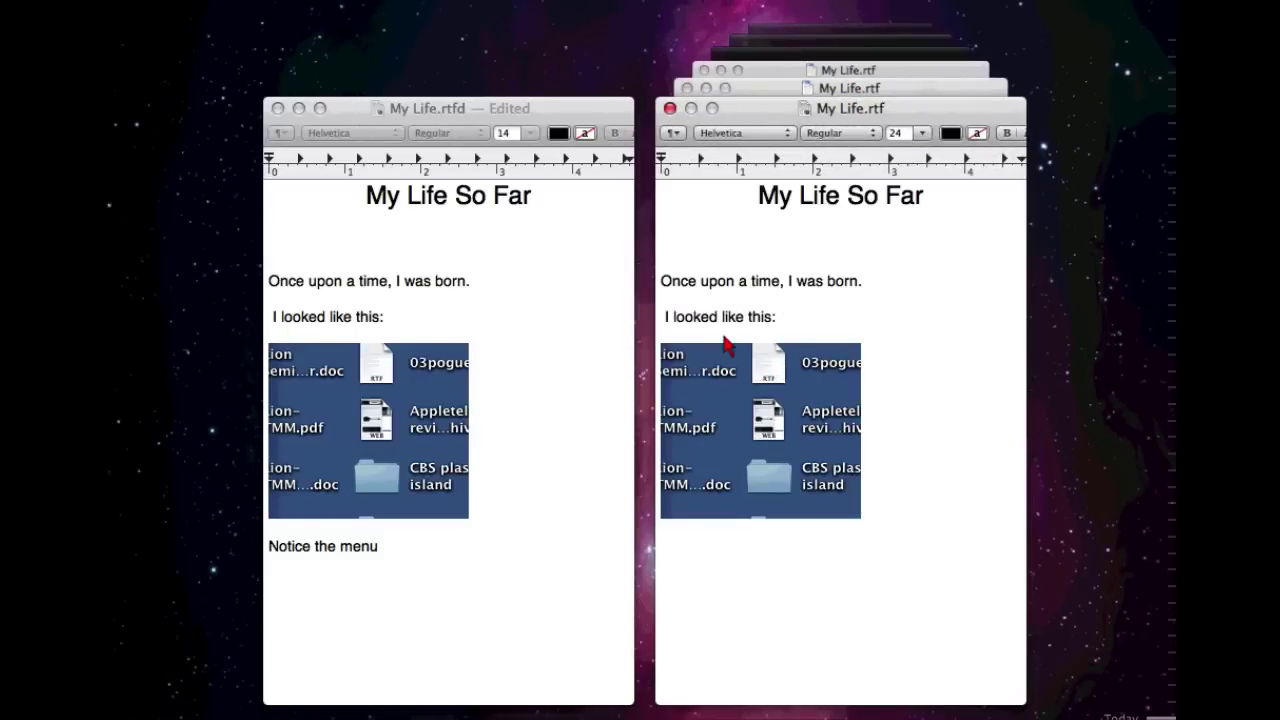
Step: Copy the line "I looked like this:" from the earlier version into the current document under "Once upon a time, I was born."
double_click(694, 318)
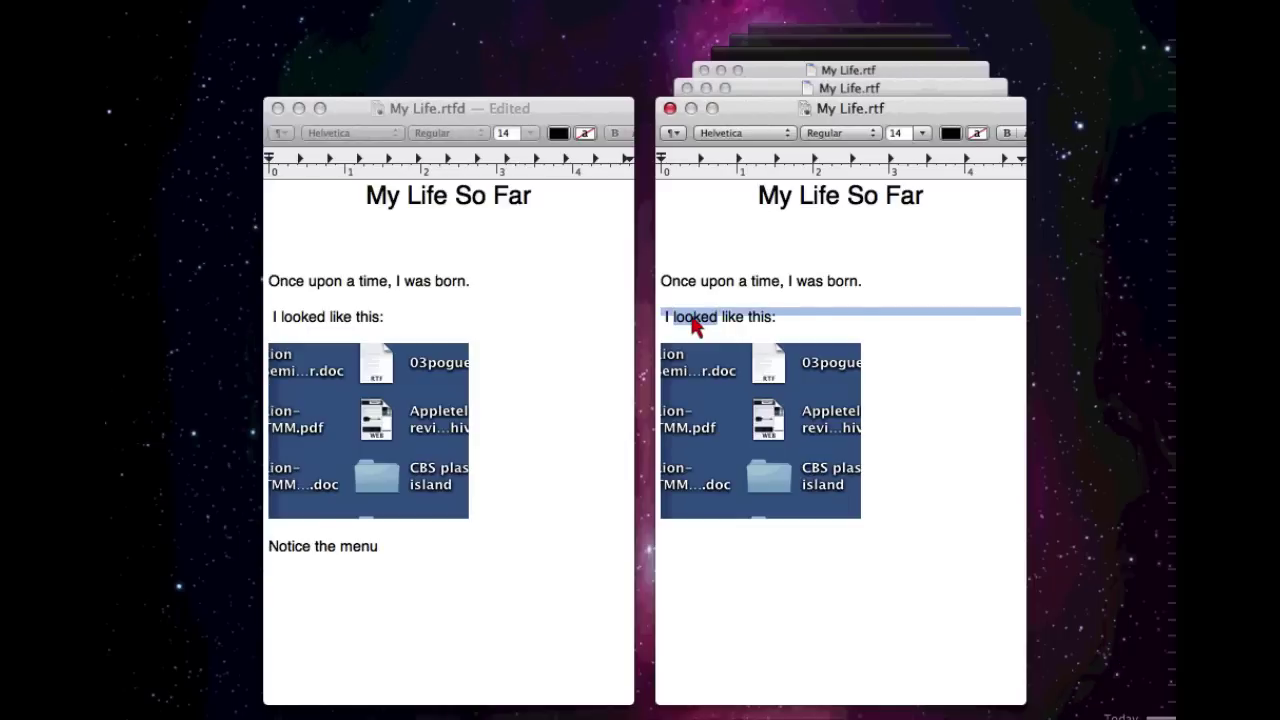
triple_click(697, 326)
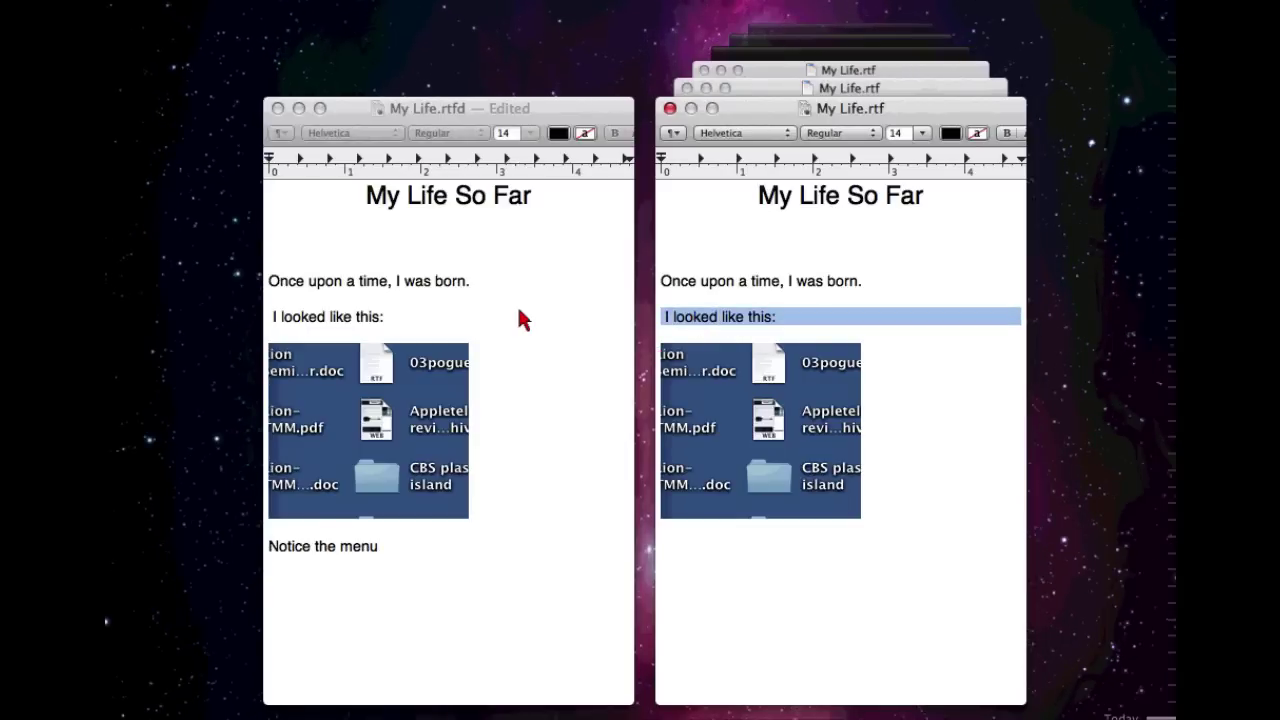
drag(520, 318, 432, 308)
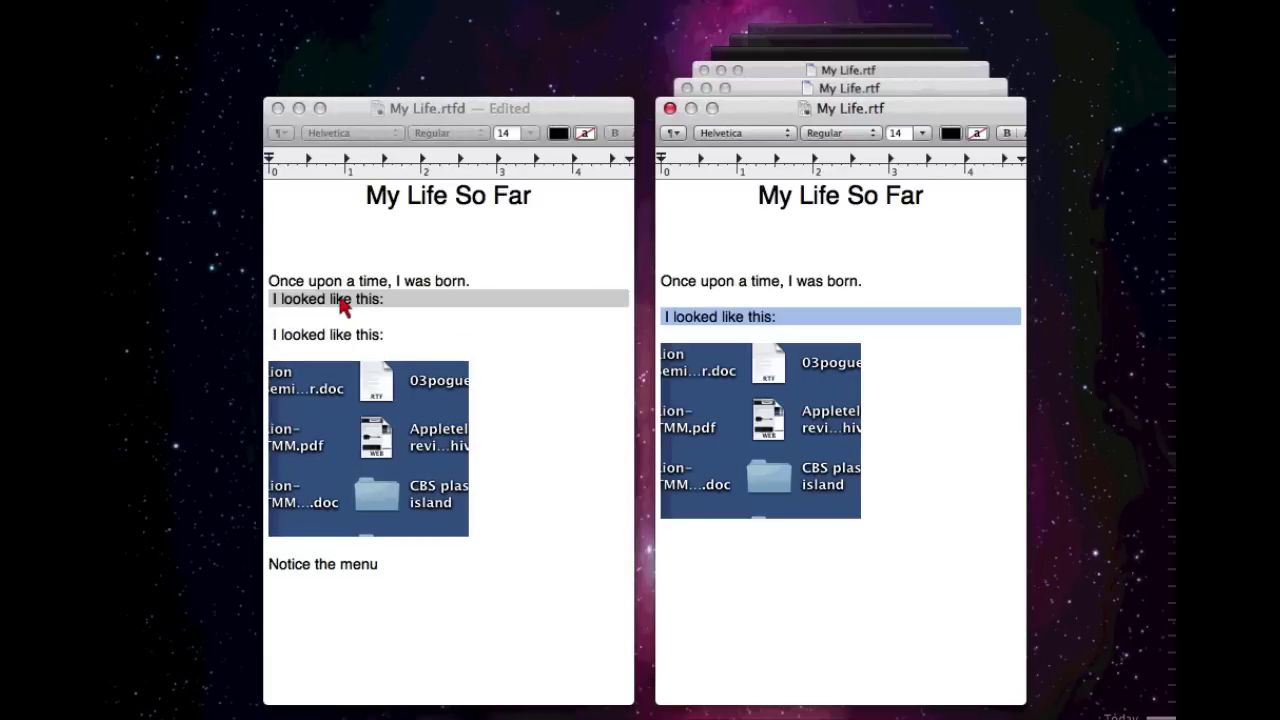
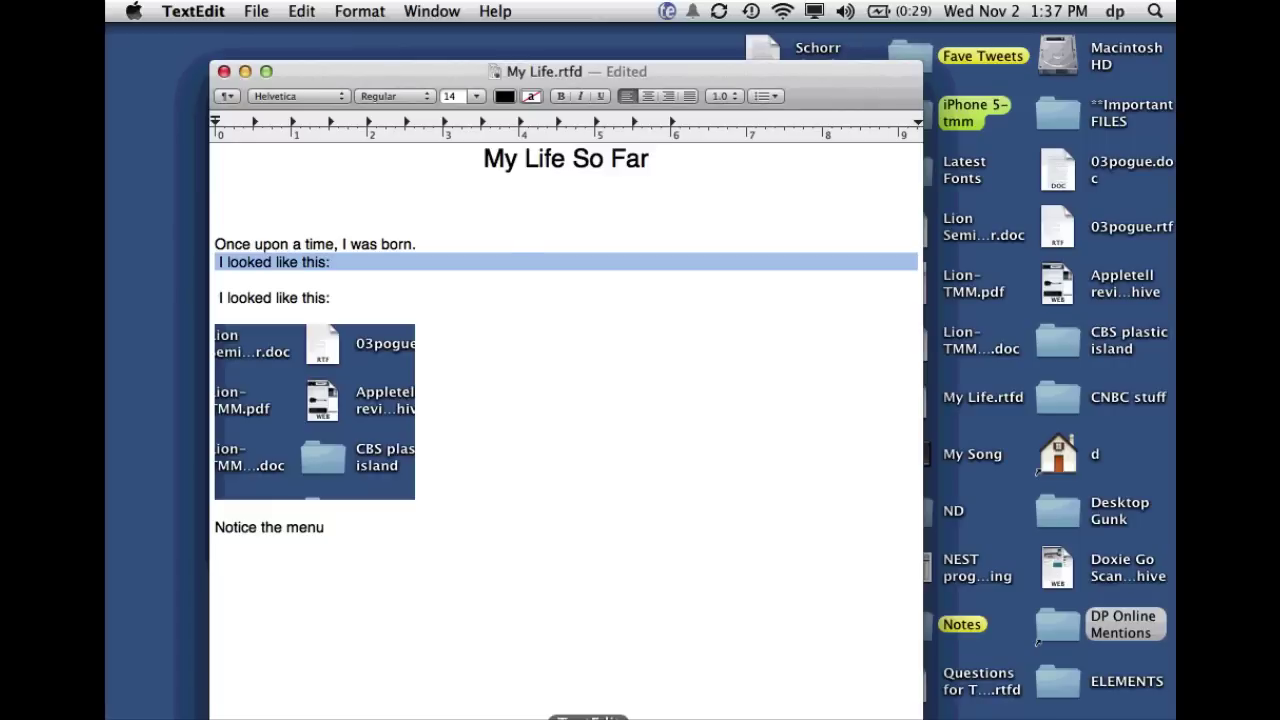
Step: Lock the document, try to start a new line after "Once upon a time, I was born.", and cancel the edit
click(627, 74)
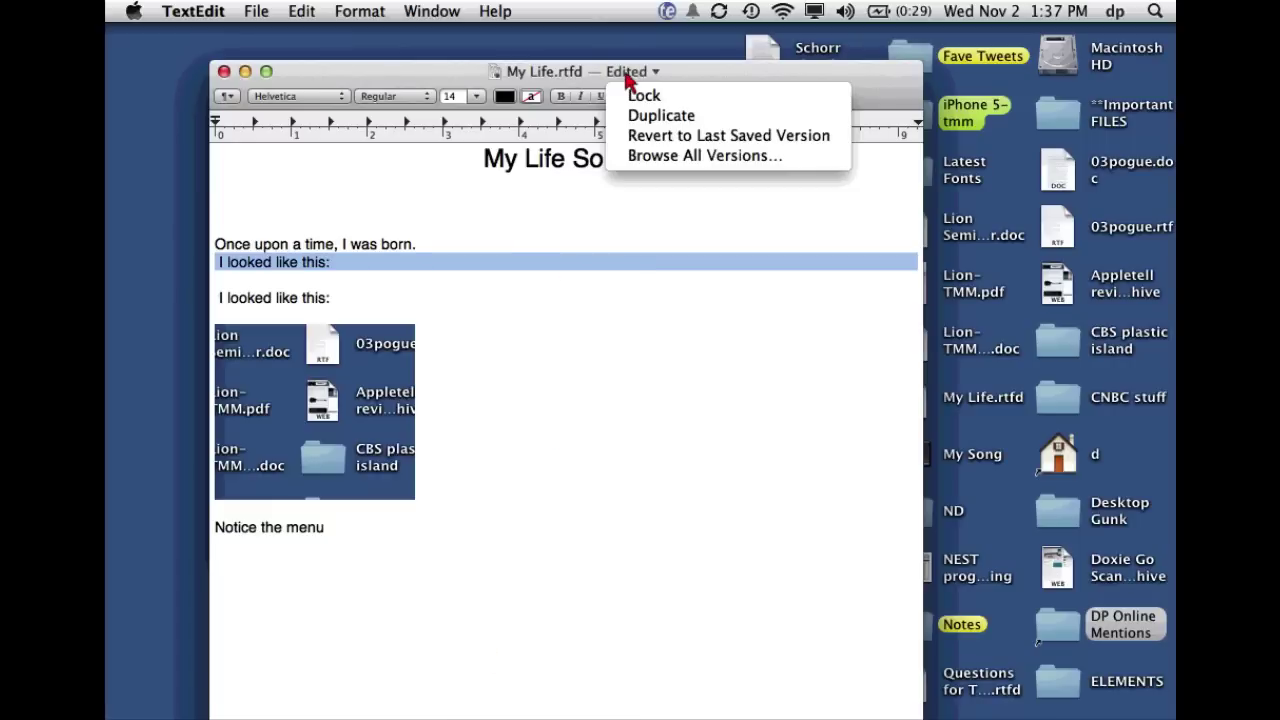
click(640, 96)
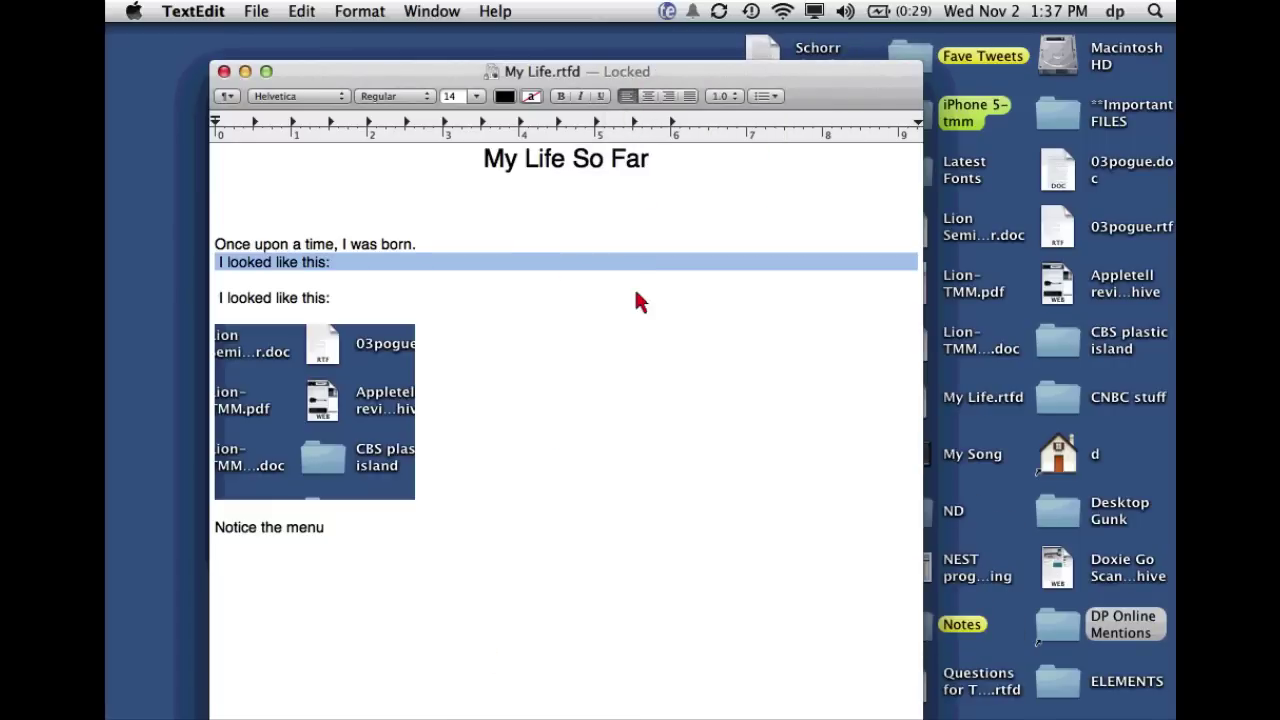
click(535, 248)
key(Return)
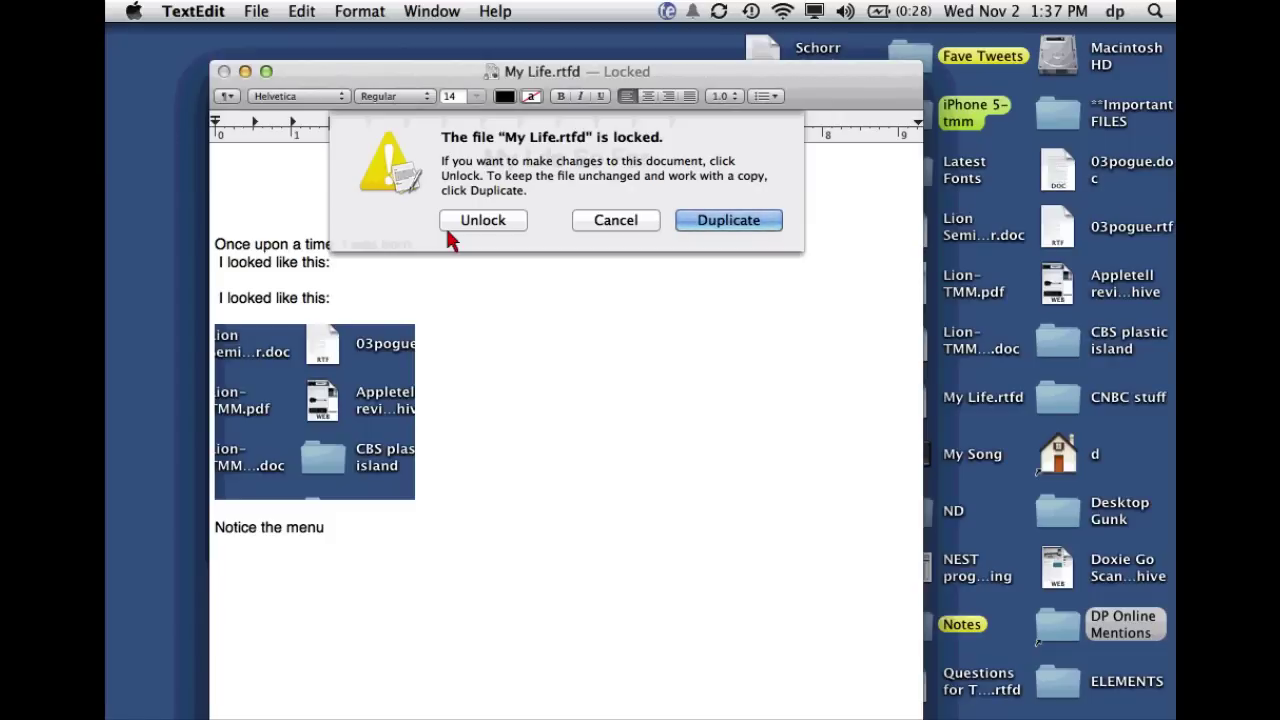
click(592, 224)
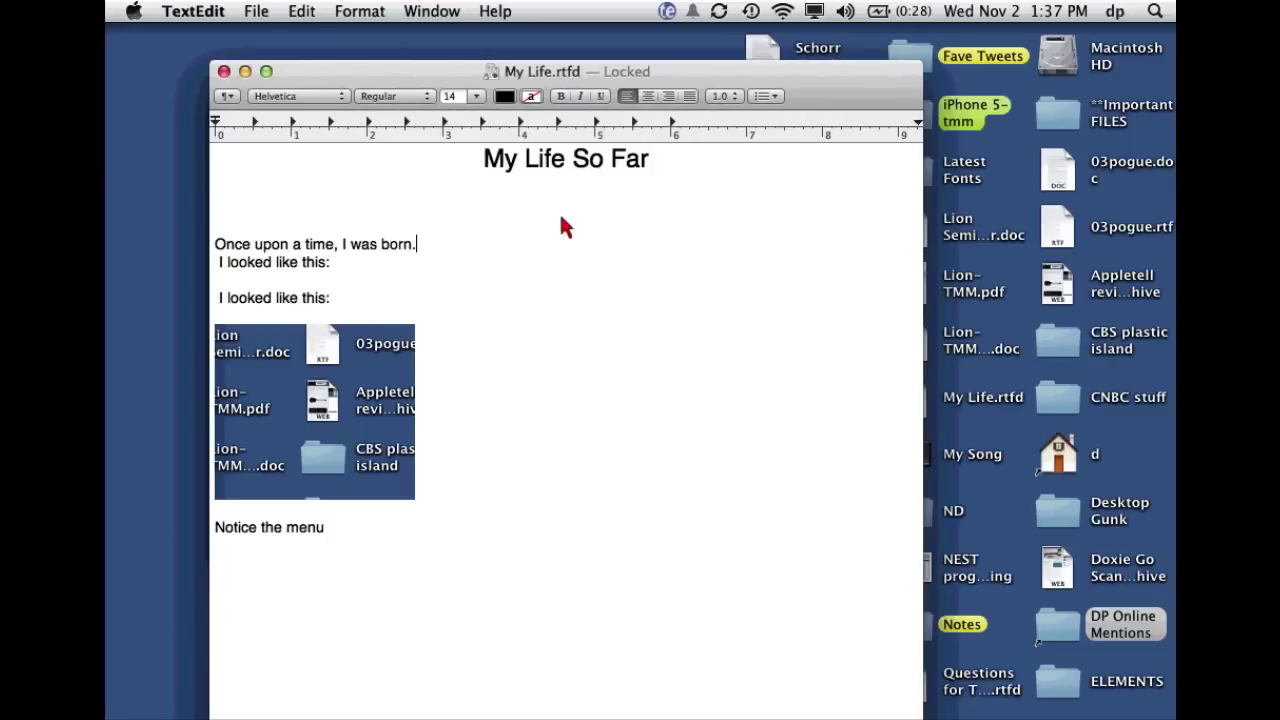
Step: Unlock the document and insert an empty line after "Once upon a time, I was born."
key(Return)
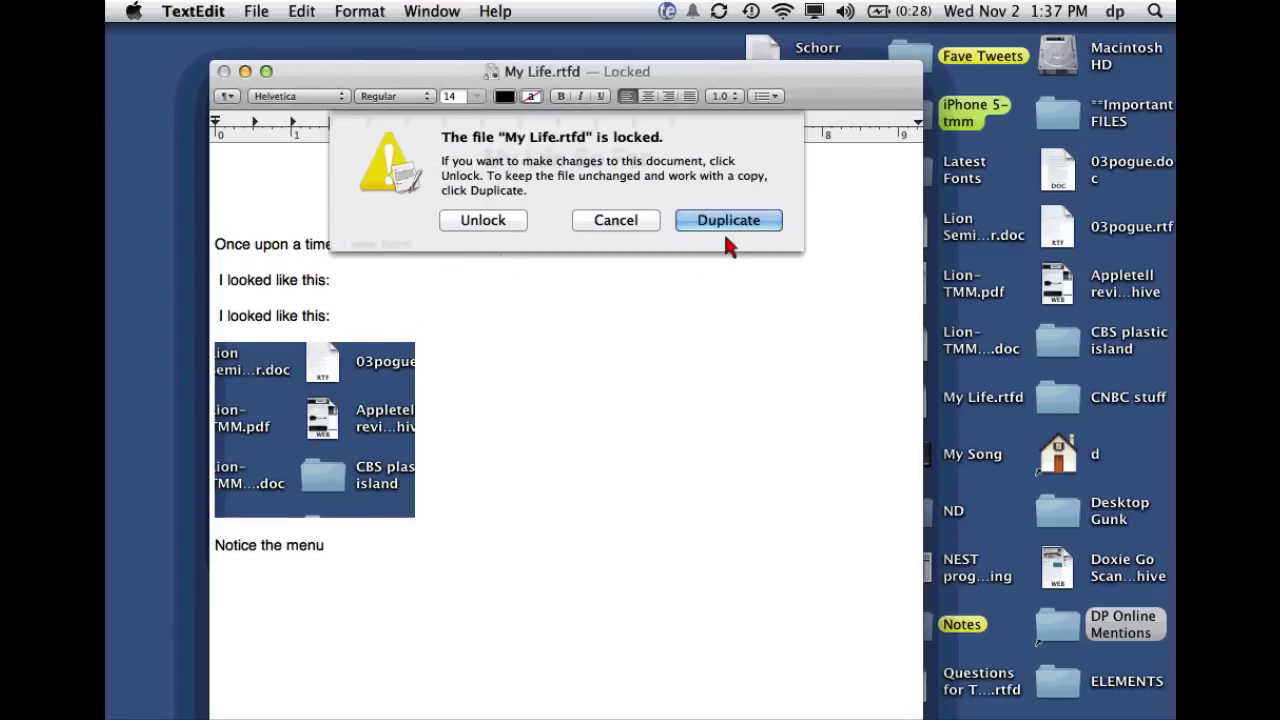
click(493, 228)
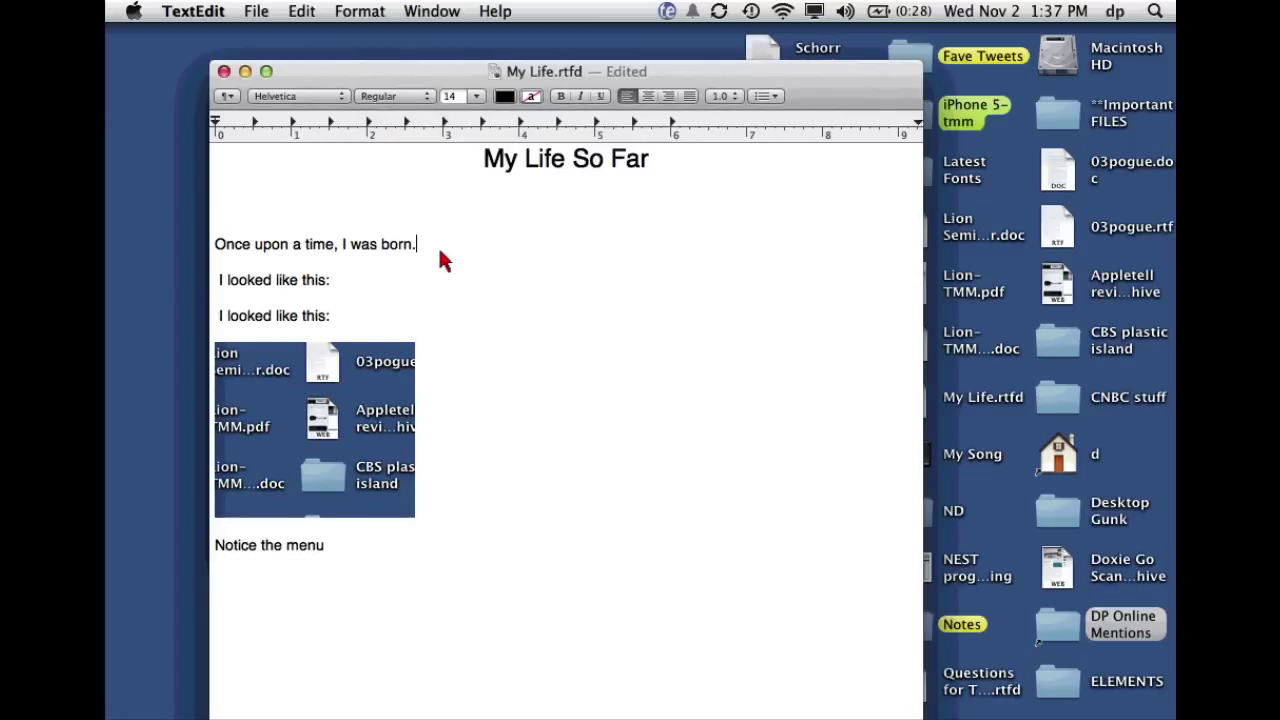
key(Return)
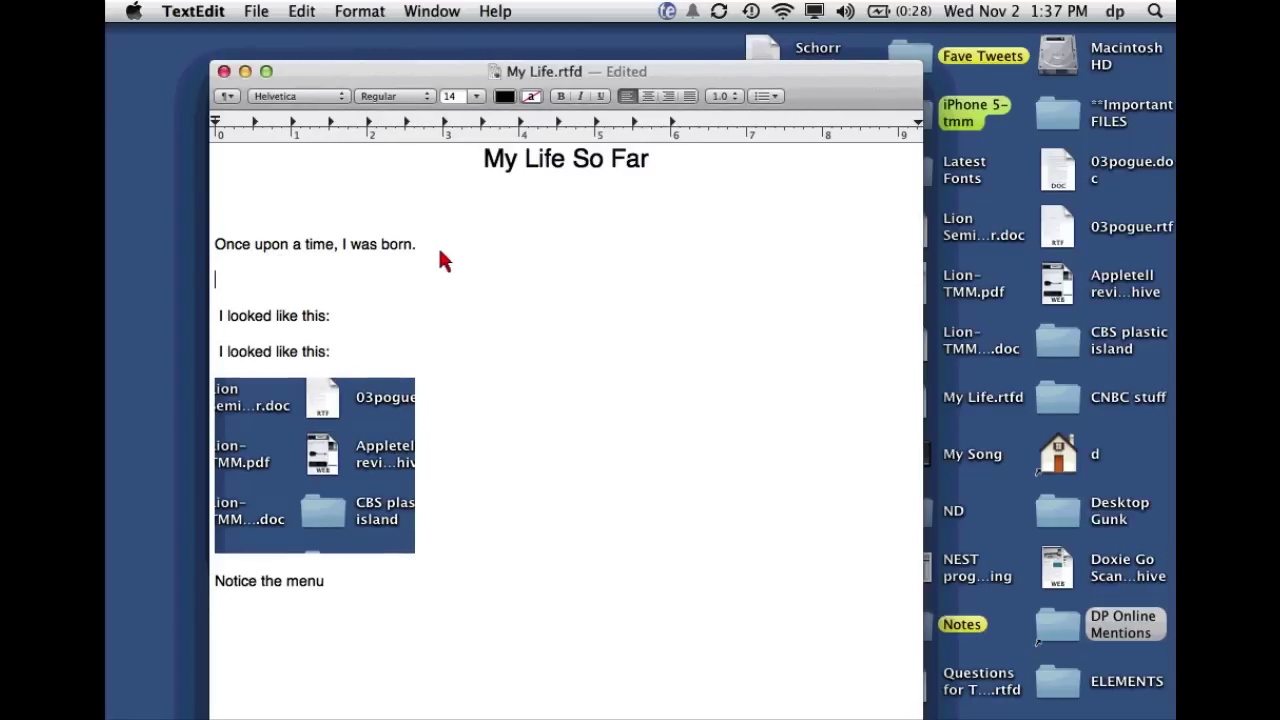
Step: Turn on automatic spelling correction for the document
click(302, 10)
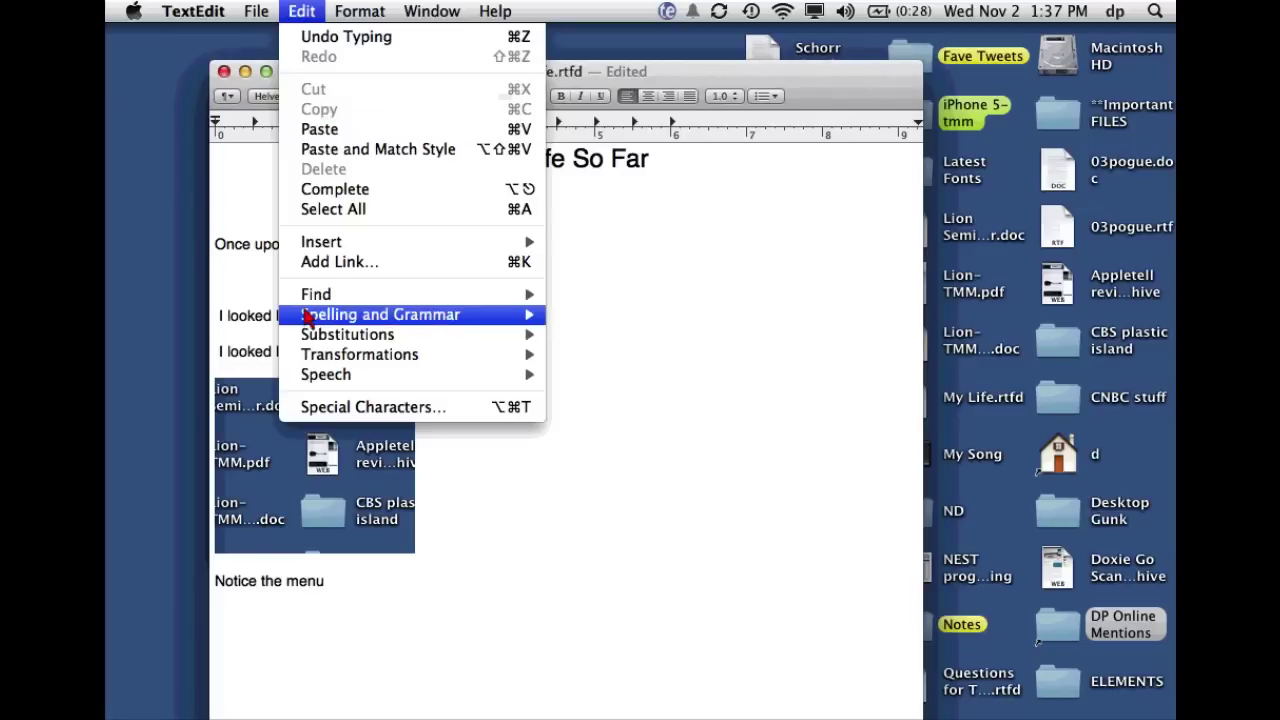
mouse_move(306, 316)
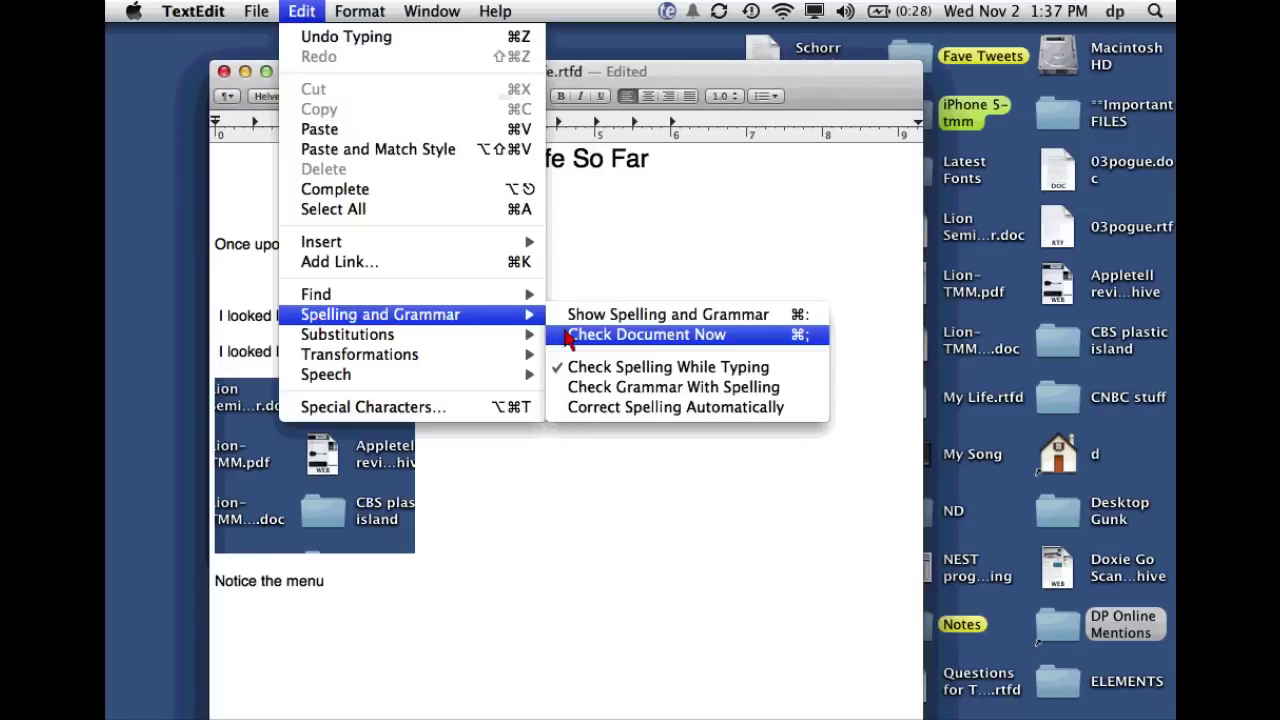
click(574, 420)
Step: Write "Then as" on the empty line and start a new line beneath it with 24-point text
text(Then as)
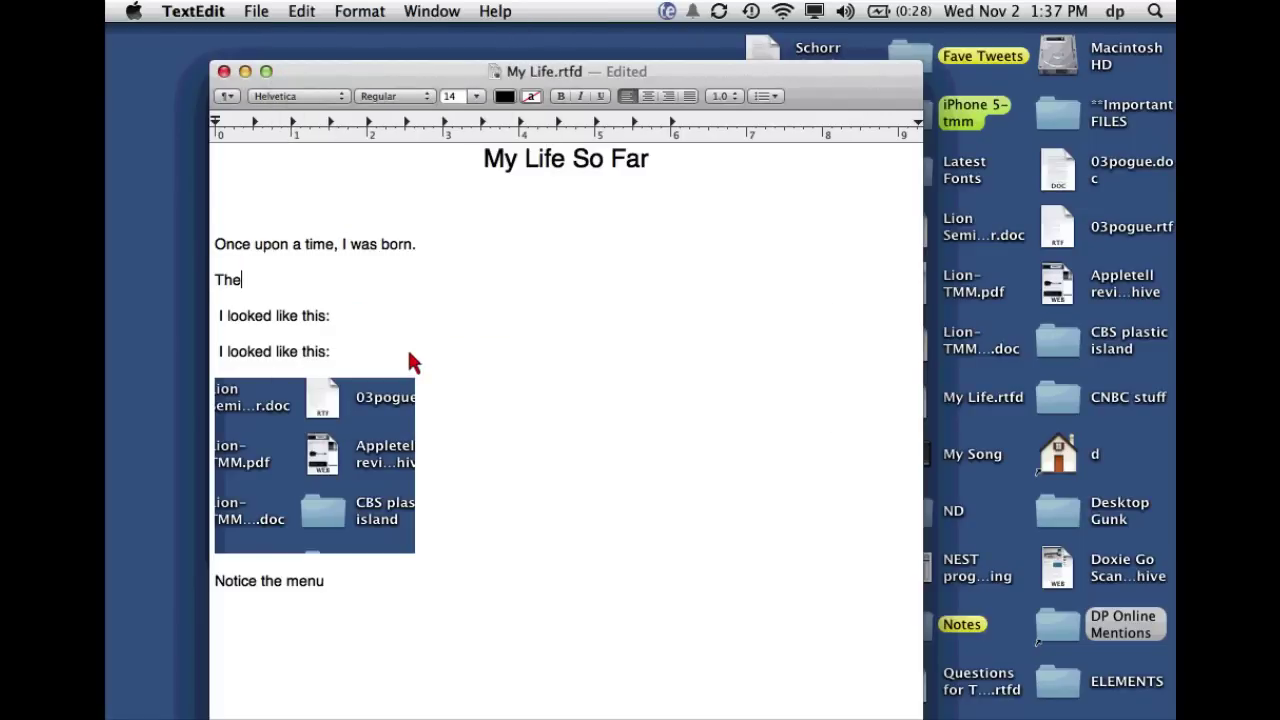
click(476, 96)
click(463, 236)
key(Return)
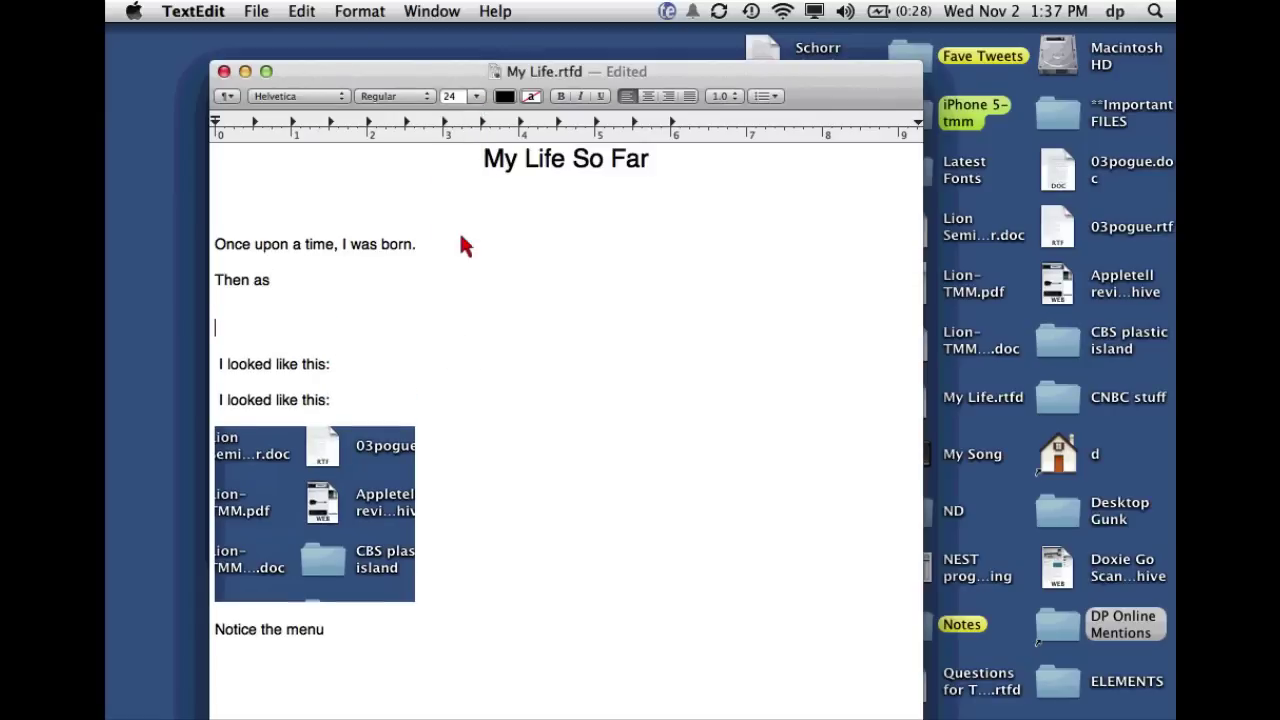
Step: Write "Then as you type, it corrects the typos." on the 24-point line, fixing the misspelled words along the way
text(Then as yoo)
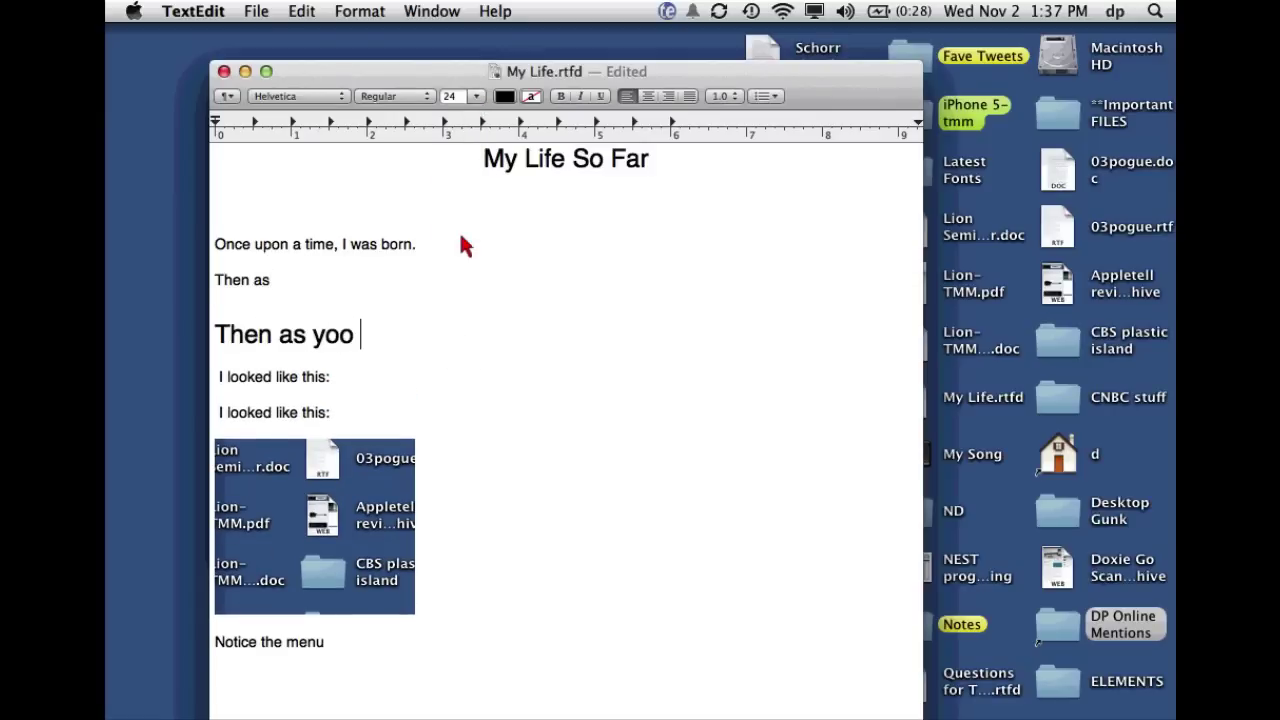
key(BackSpace)
key(BackSpace)
text(u type, it corre)
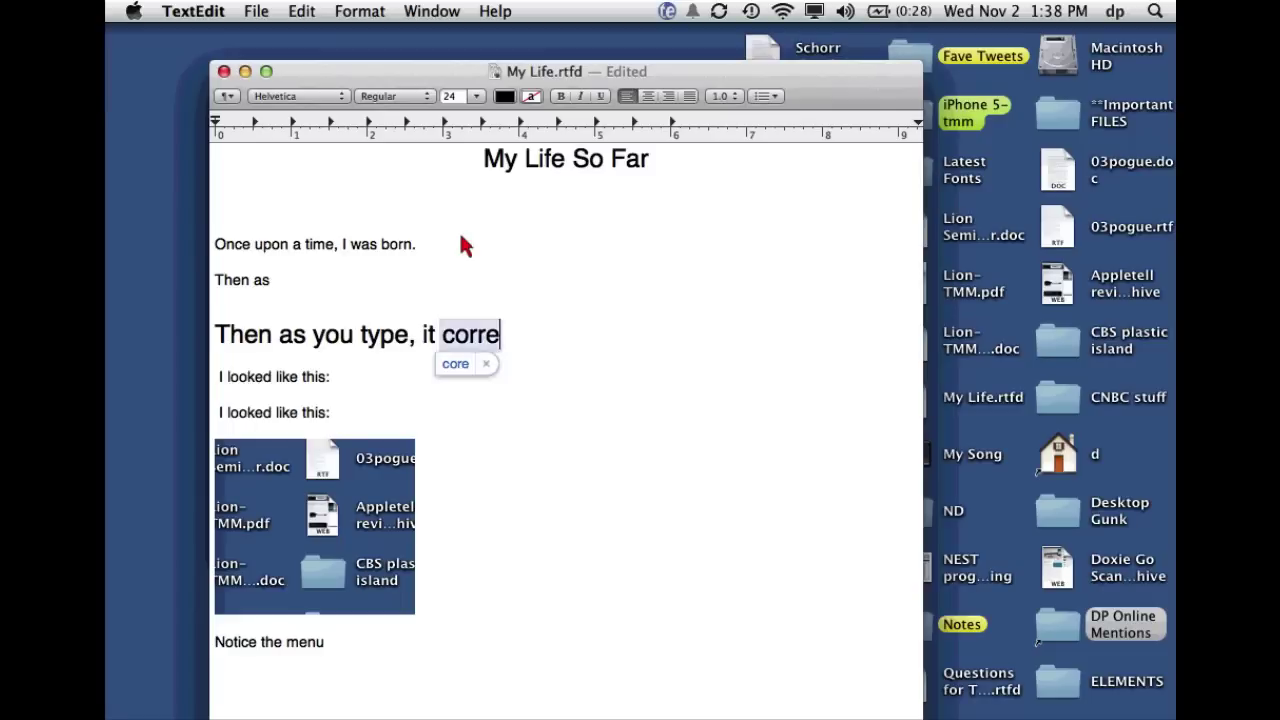
text(kts)
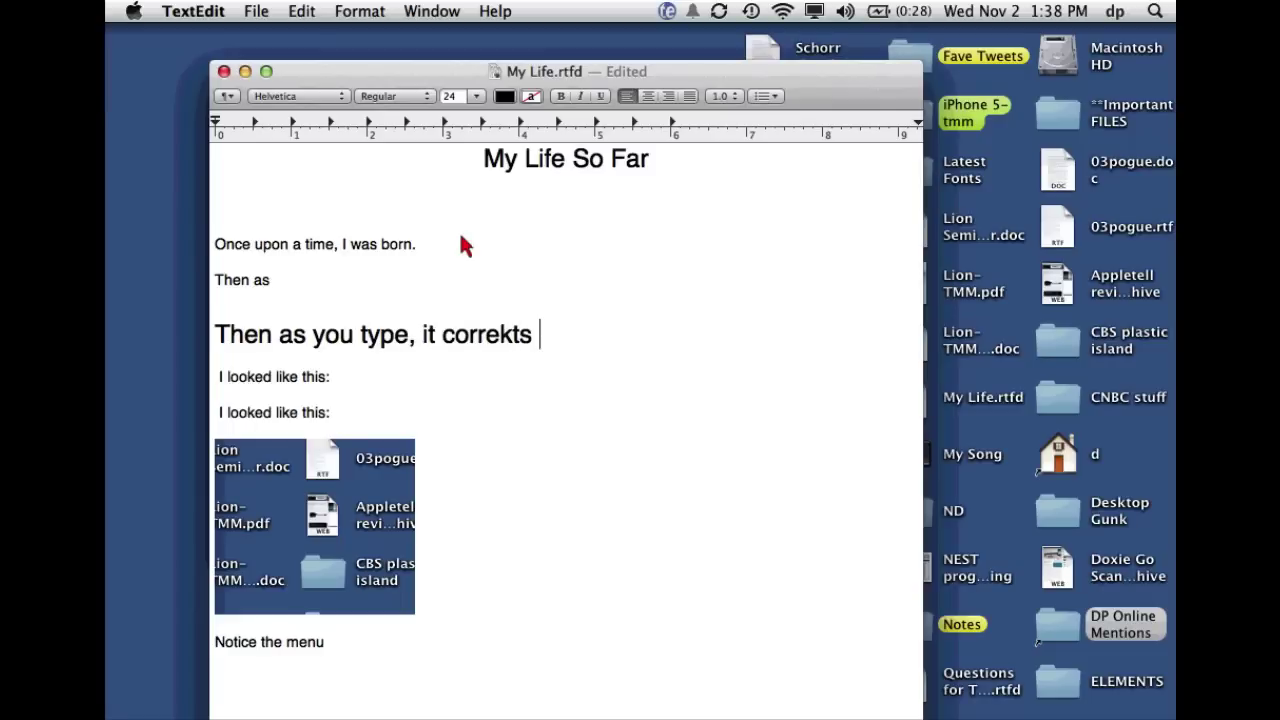
key(BackSpace)
key(BackSpace)
key(BackSpace)
text(cts the typos. )
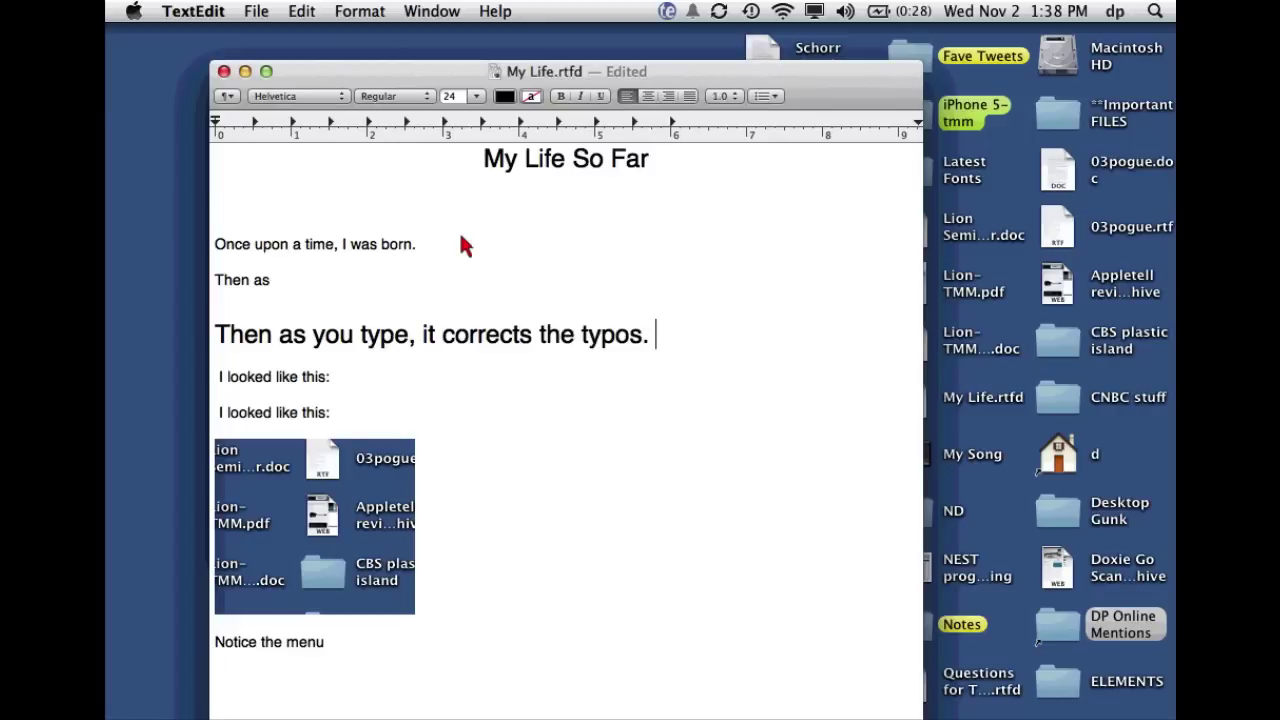
Step: Add the misspelled word "Drivves" at the end of the 24-point line and check its spelling options
text(Drivves)
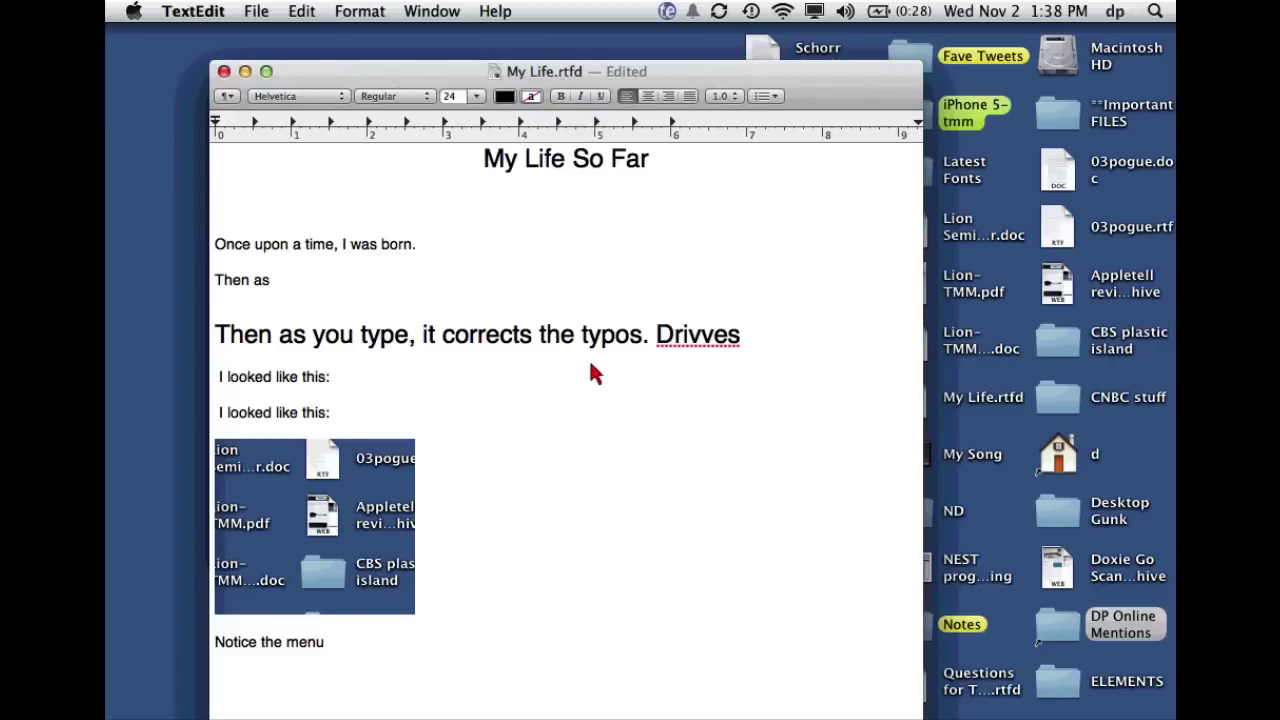
click(701, 340)
right_click(703, 347)
click(660, 366)
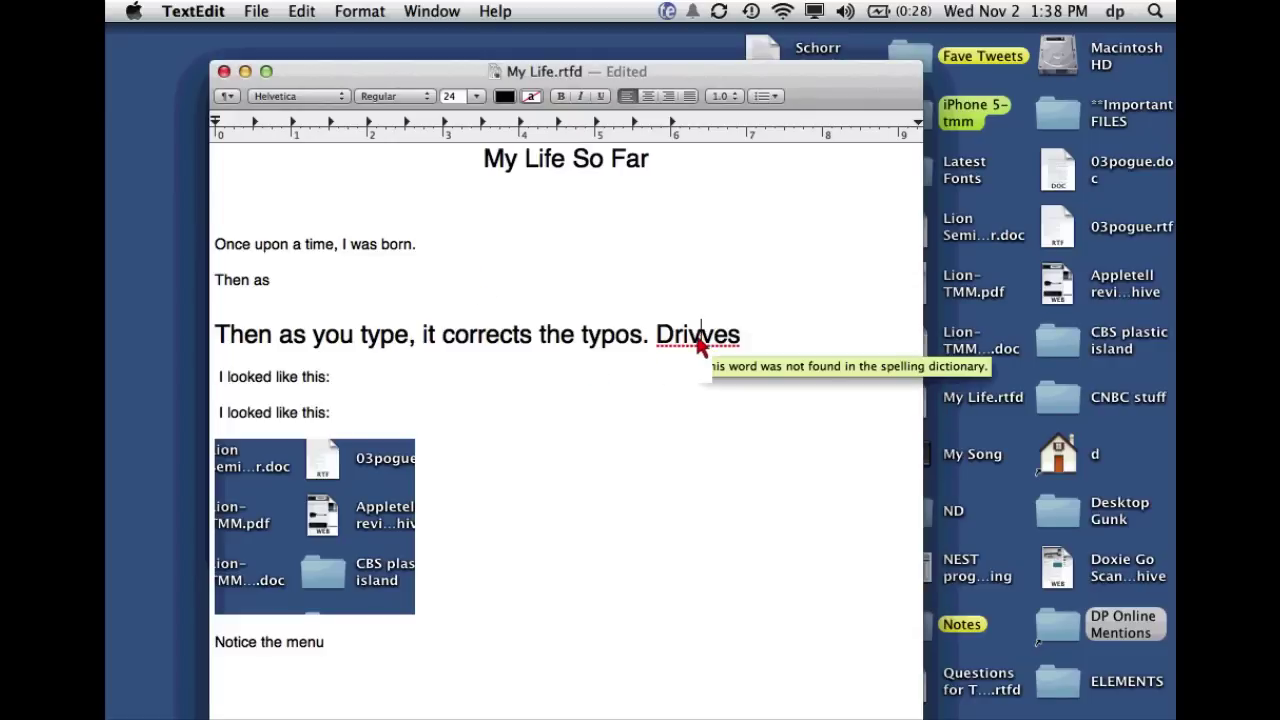
click(691, 452)
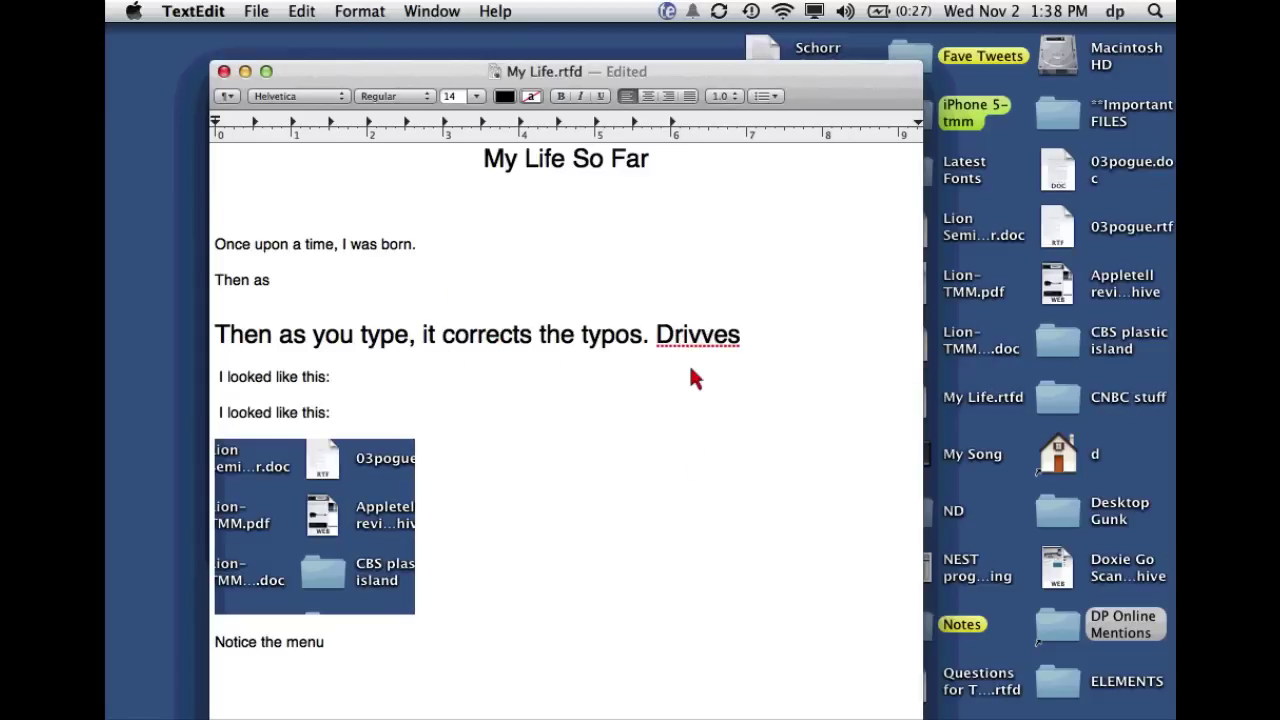
Step: Replace the word "Drivves" with the misspelling "Goverment" and check the change-back option for its automatic correction
double_click(689, 334)
text(Go)
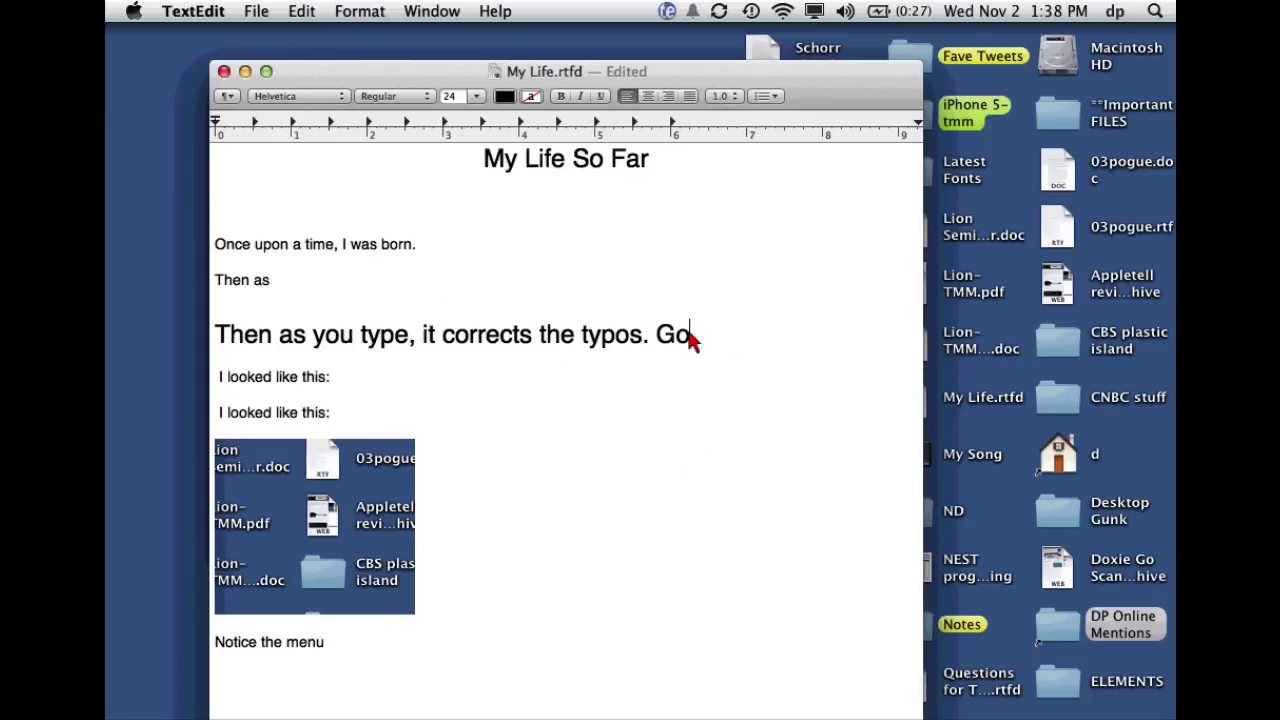
text(verment)
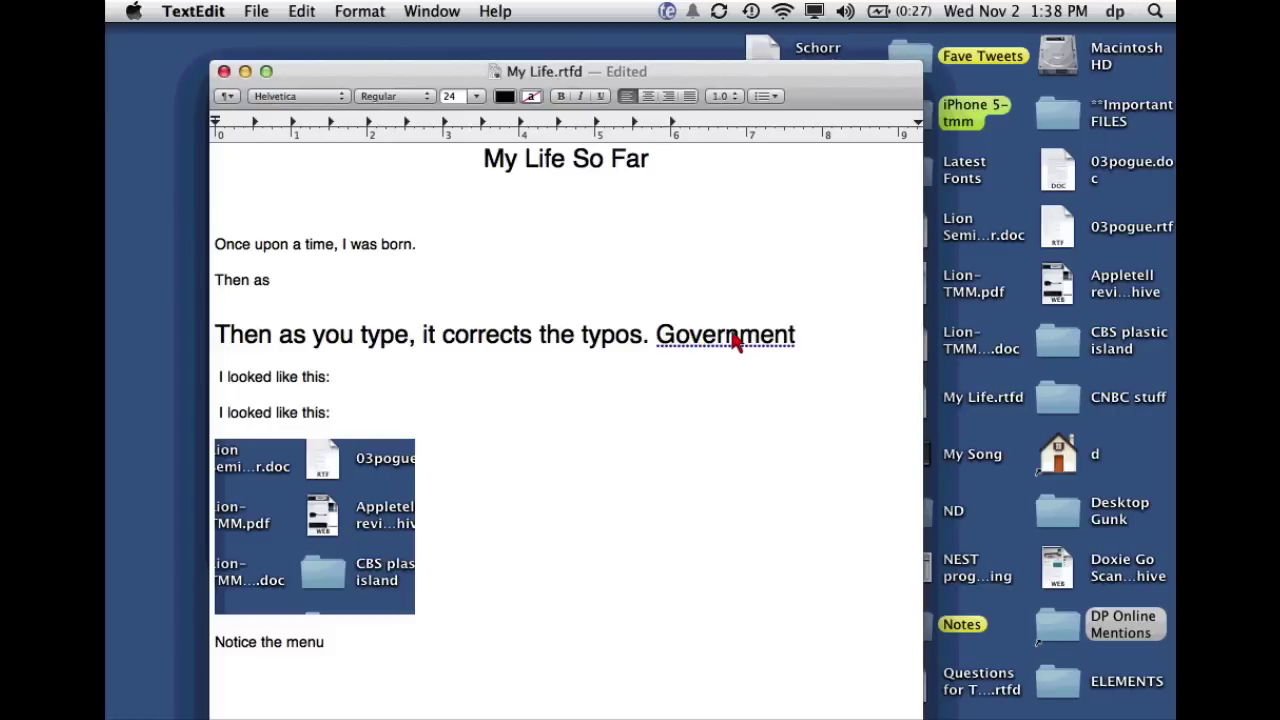
right_click(734, 344)
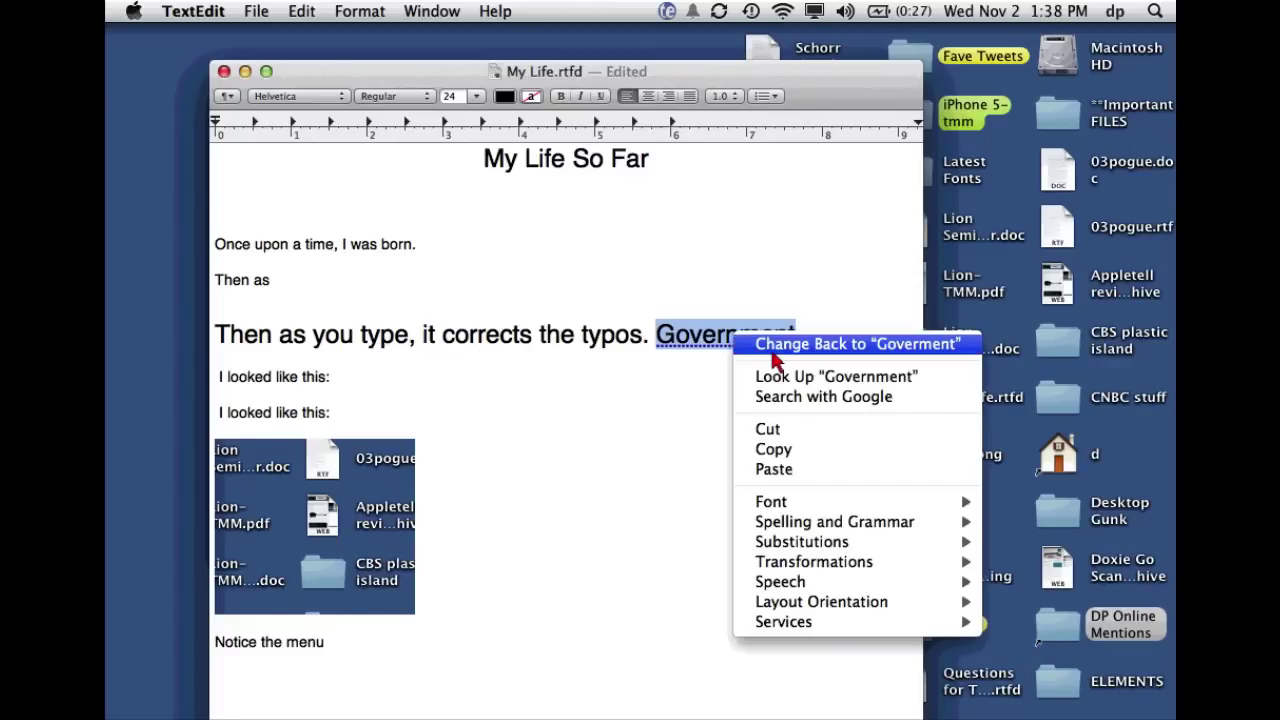
click(677, 366)
Step: Turn off automatic spelling correction for the document and deselect the last word of the large line
click(262, 12)
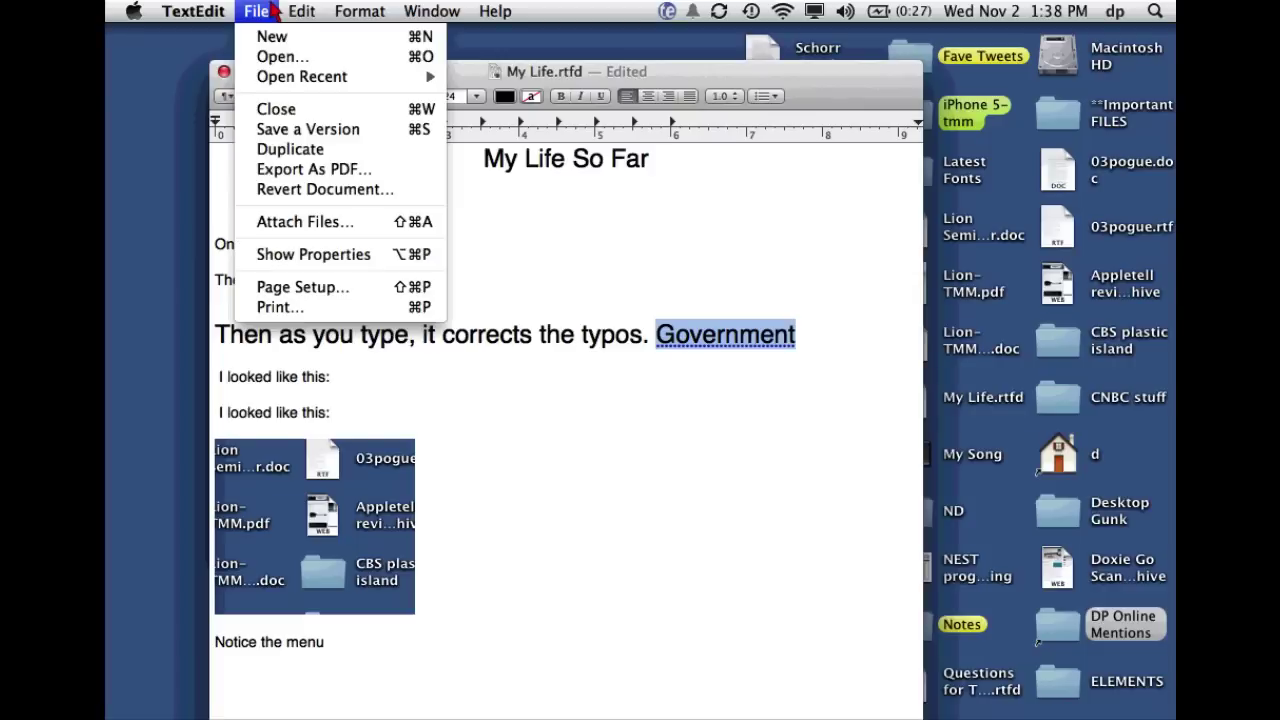
mouse_move(302, 11)
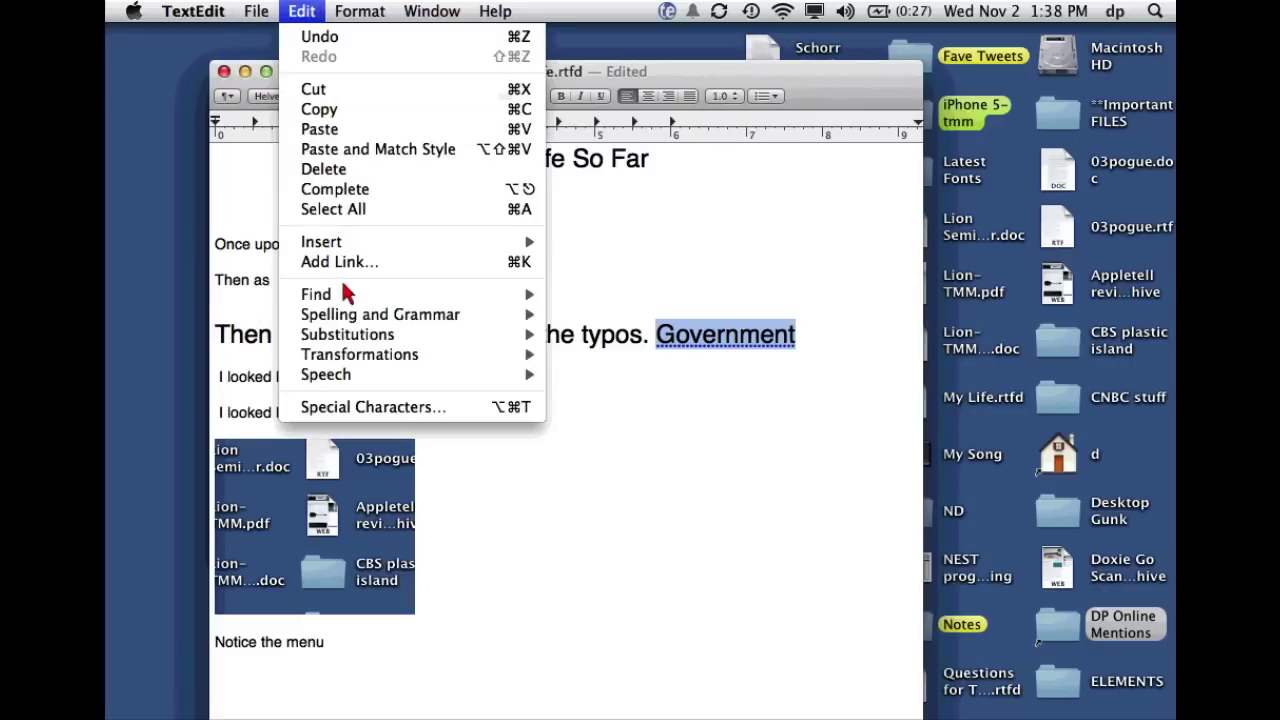
mouse_move(348, 318)
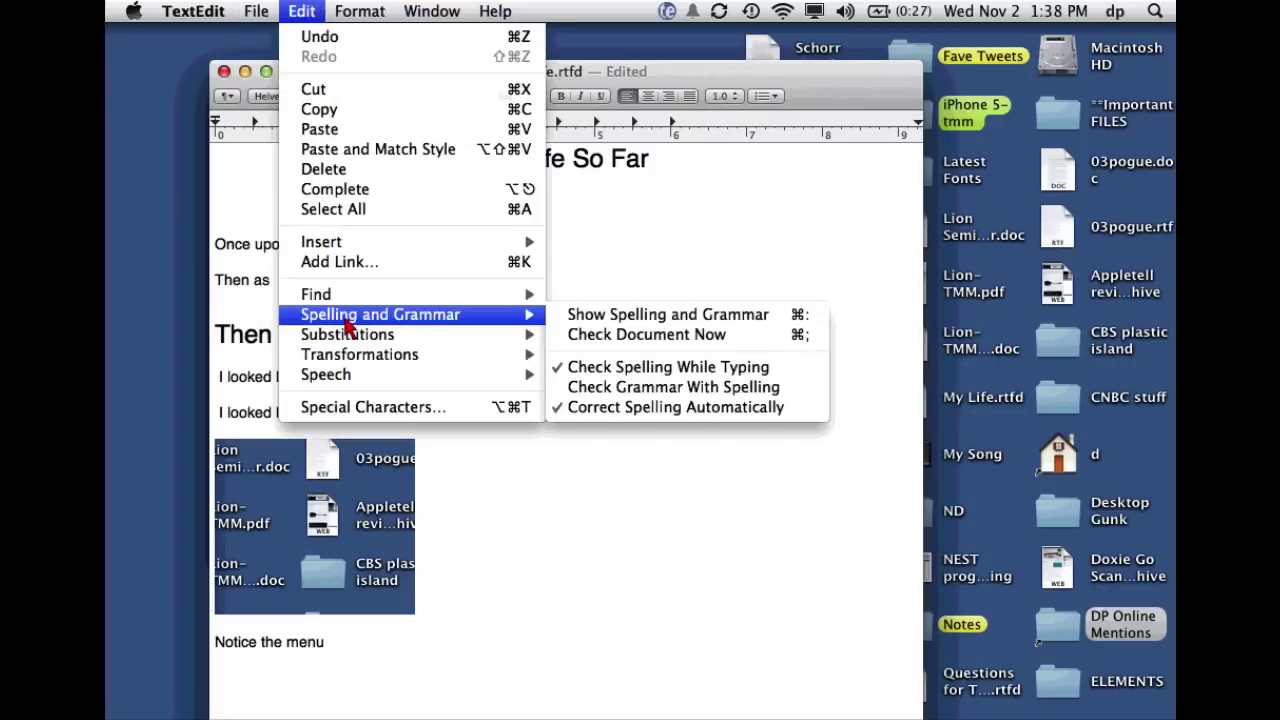
click(657, 412)
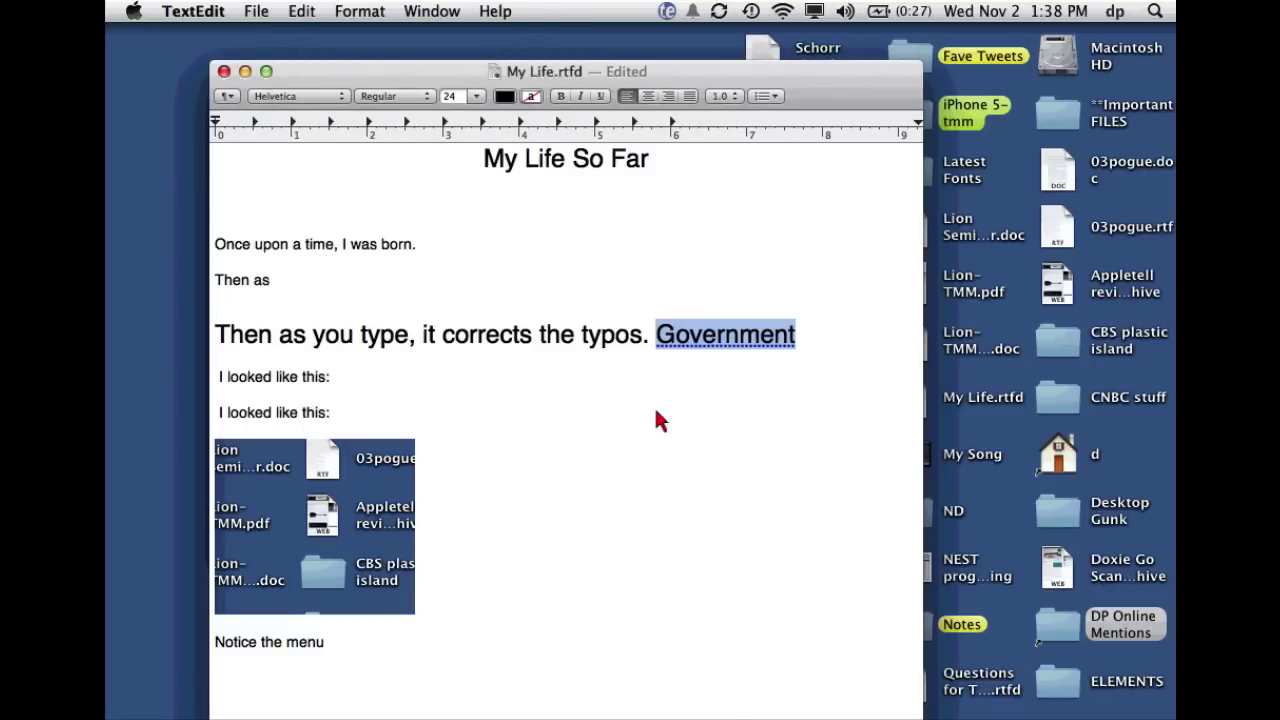
click(657, 412)
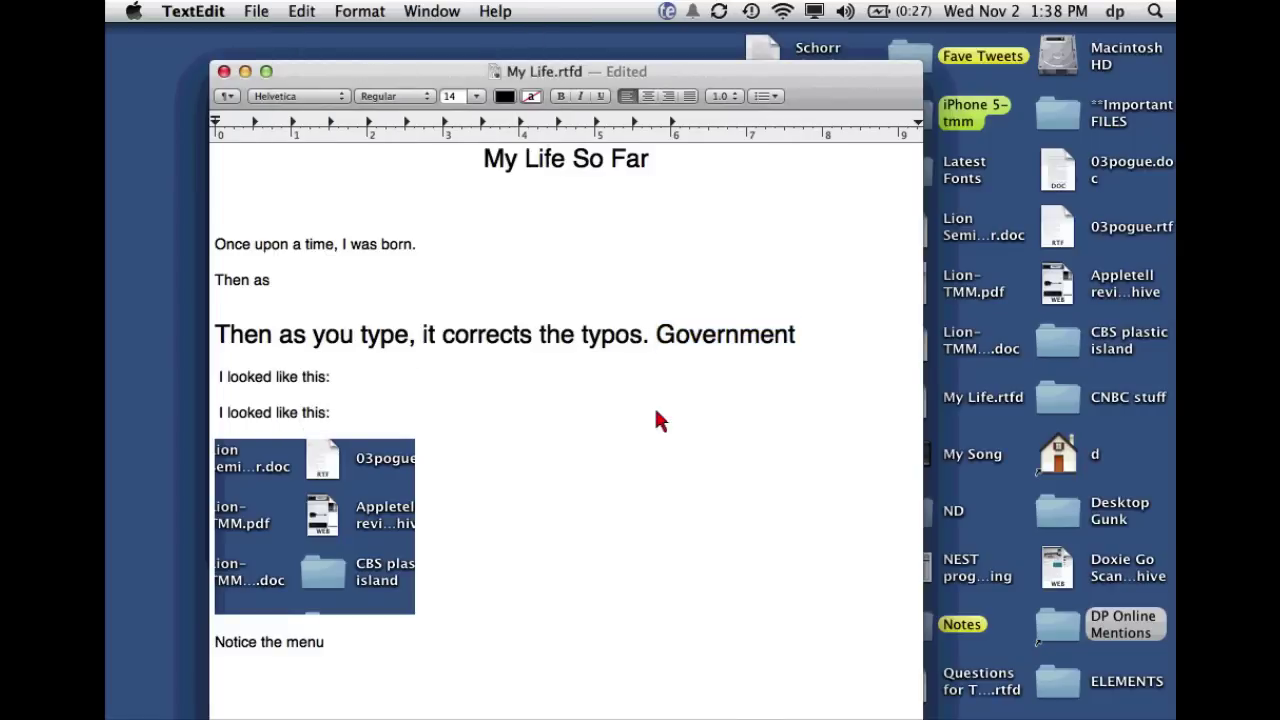
Step: Switch to Mail, show the first account's inbox with the "Proposed meeting" message, and narrow the message list to widen the reading pane
key(super+Tab)
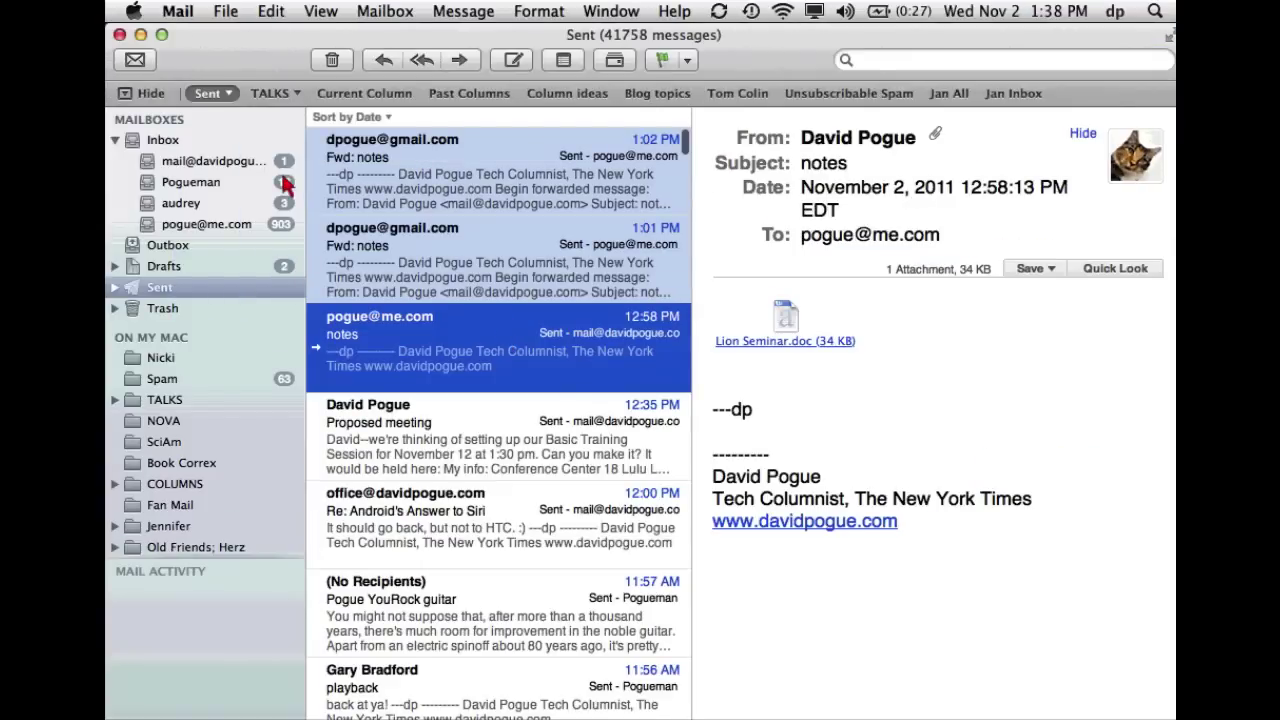
click(240, 166)
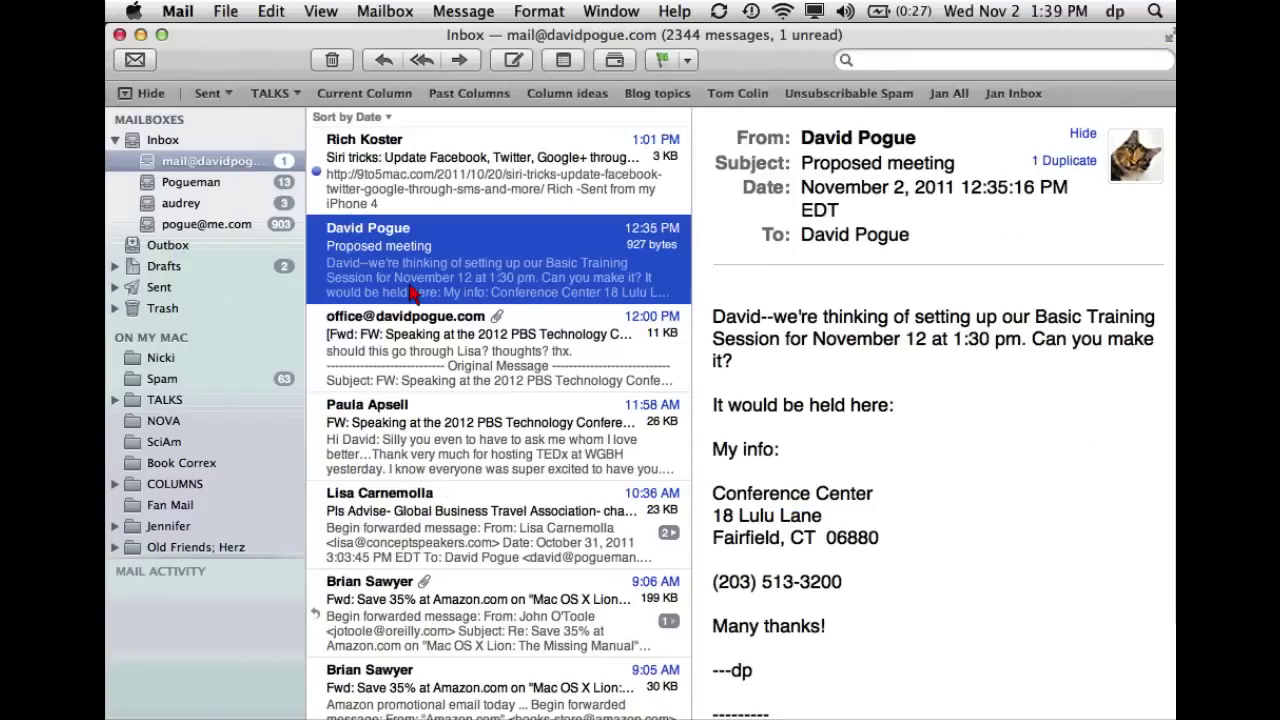
scroll(435, 378, up, 2)
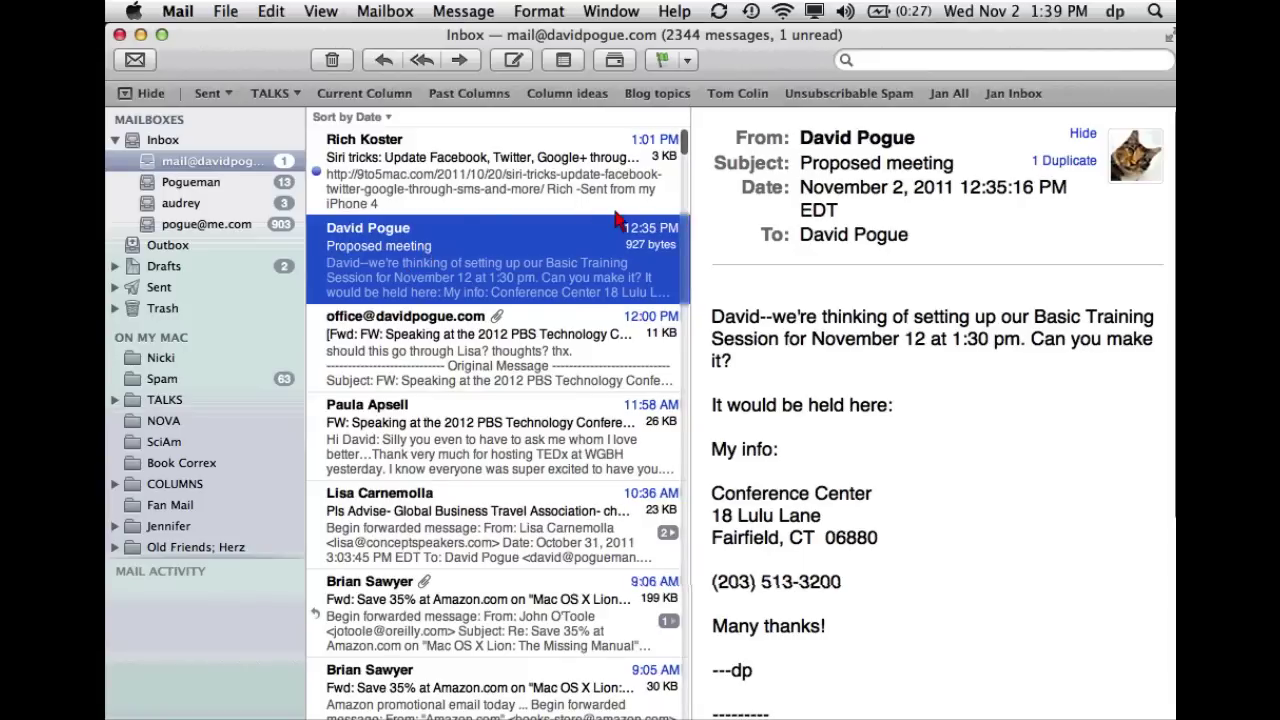
drag(690, 215, 570, 220)
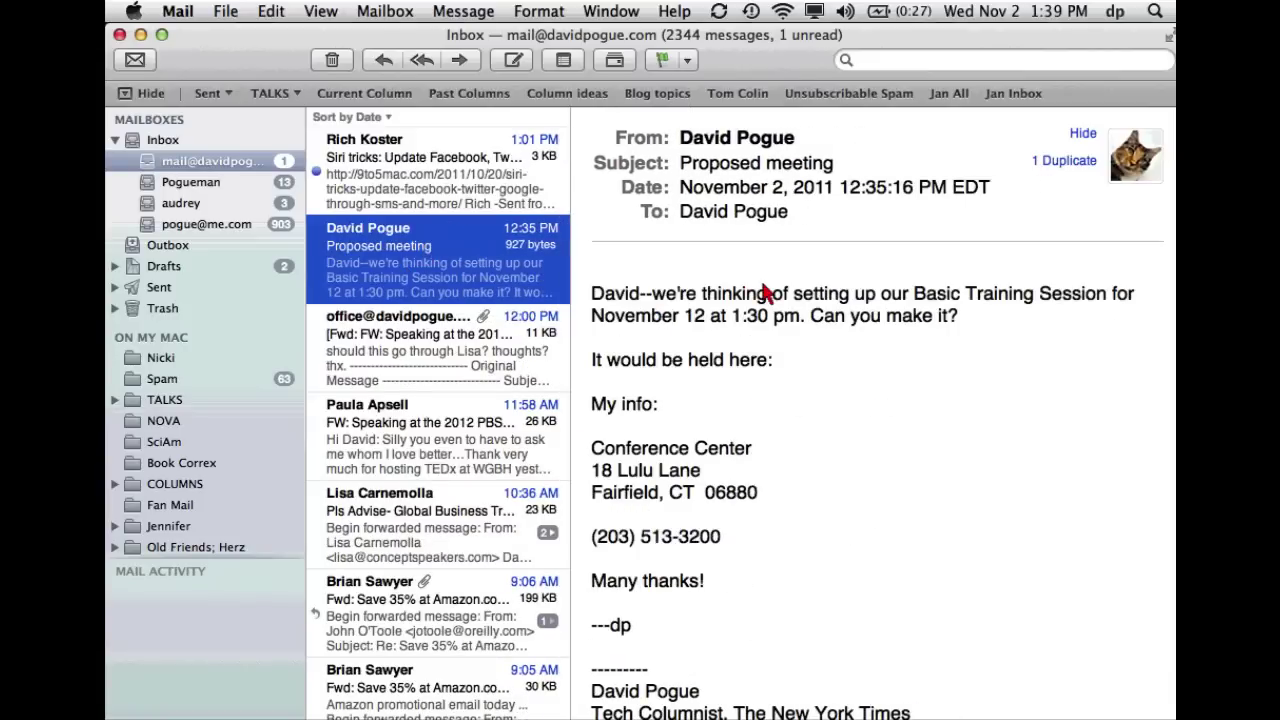
Step: Preview the contact card detected from the address block in the "Proposed meeting" message, then dismiss it
mouse_move(730, 485)
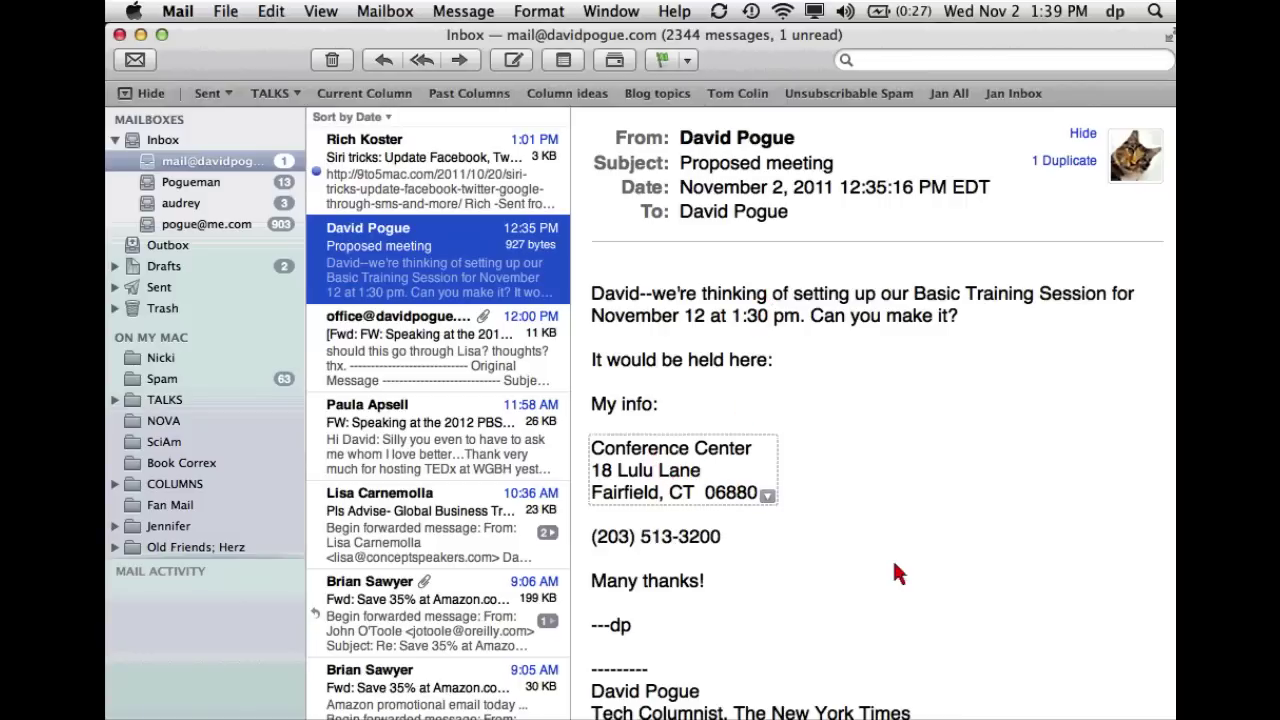
click(767, 495)
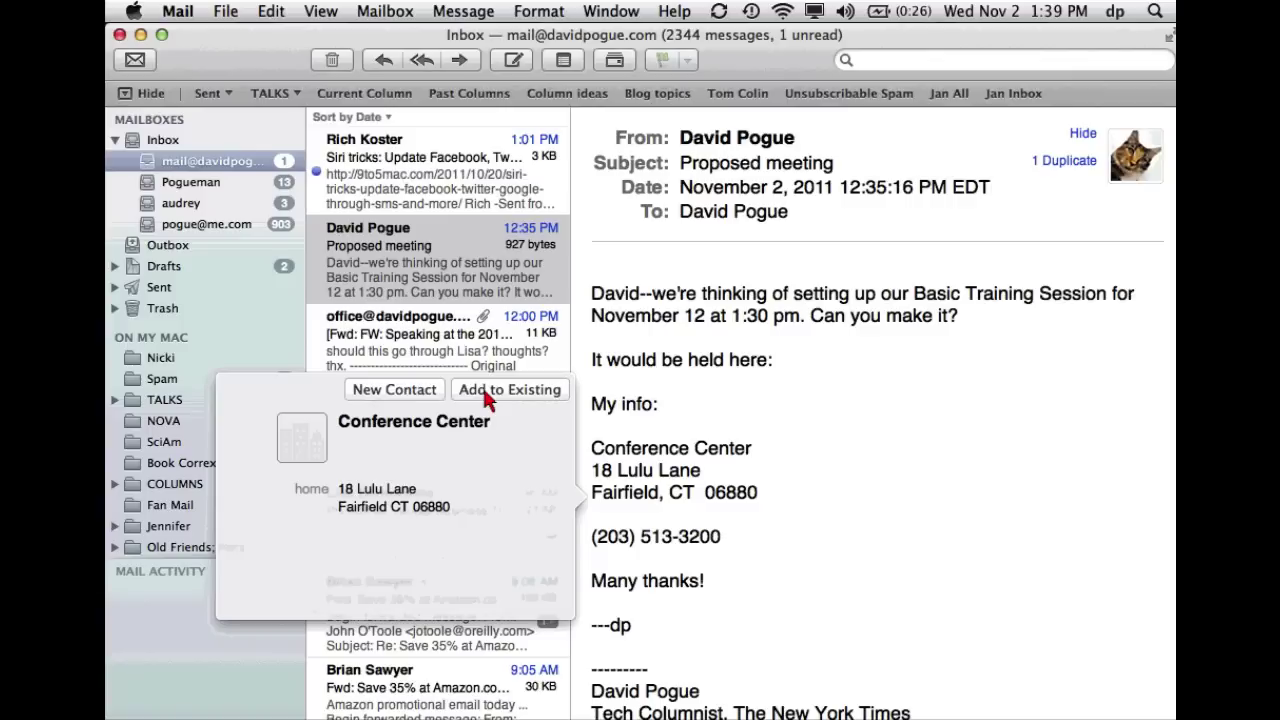
click(740, 446)
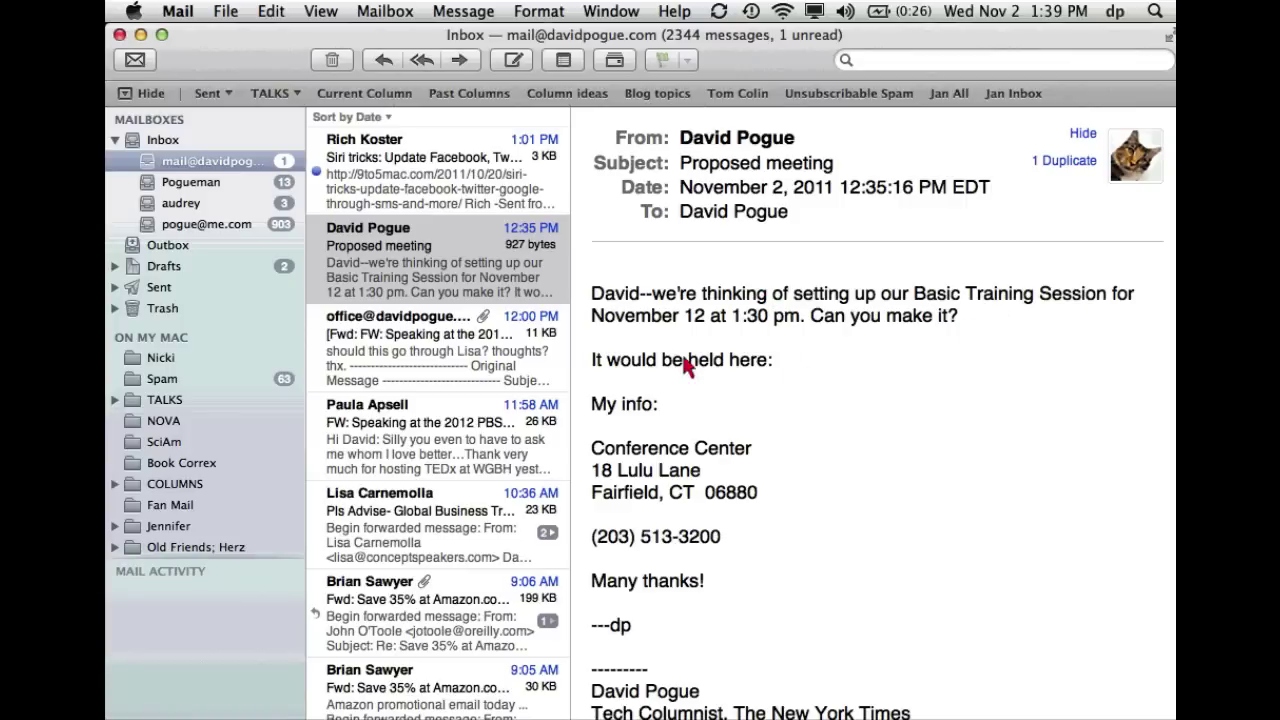
Step: Add the meeting detected from "November 12 at 1:30 pm" in the message to iCal
mouse_move(709, 322)
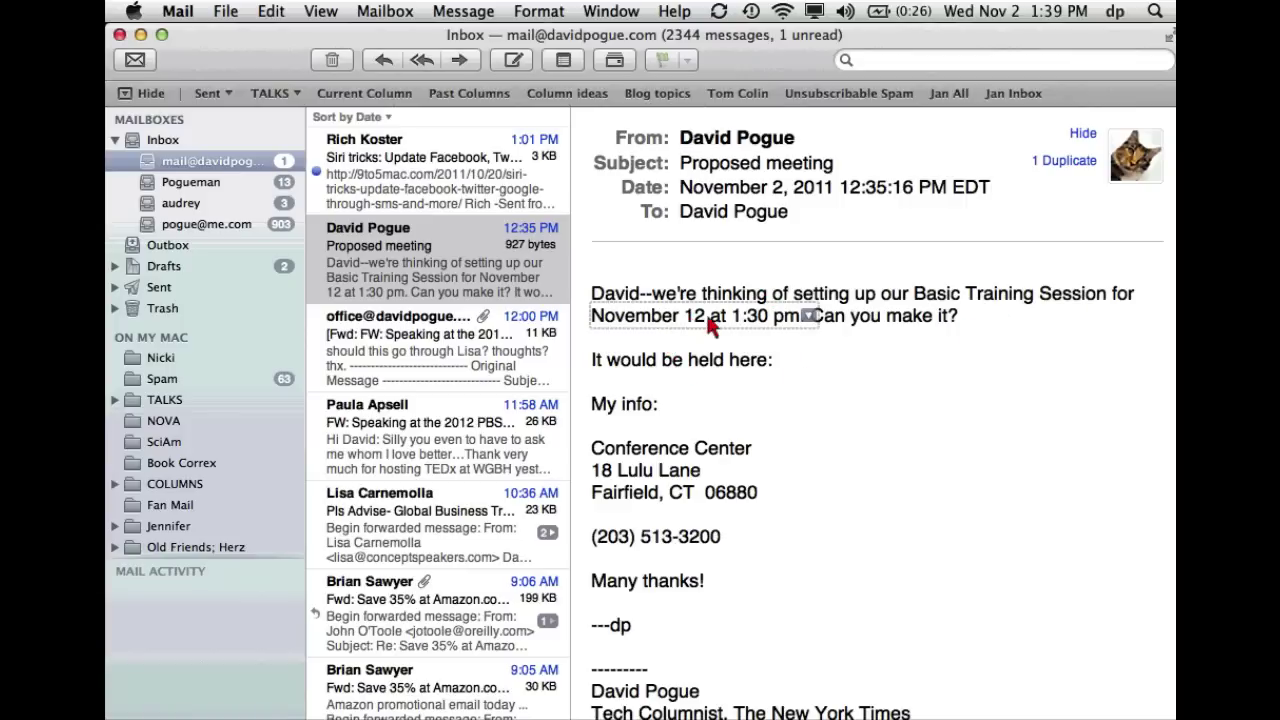
click(809, 316)
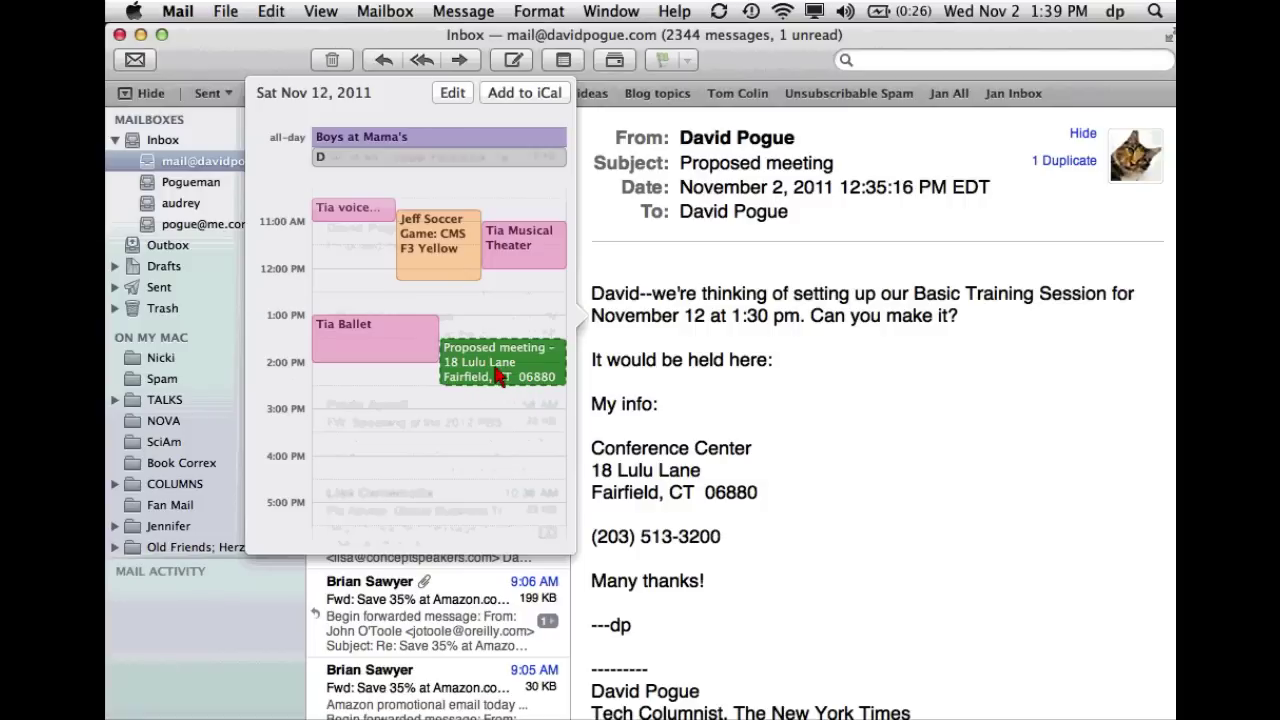
click(531, 98)
click(645, 375)
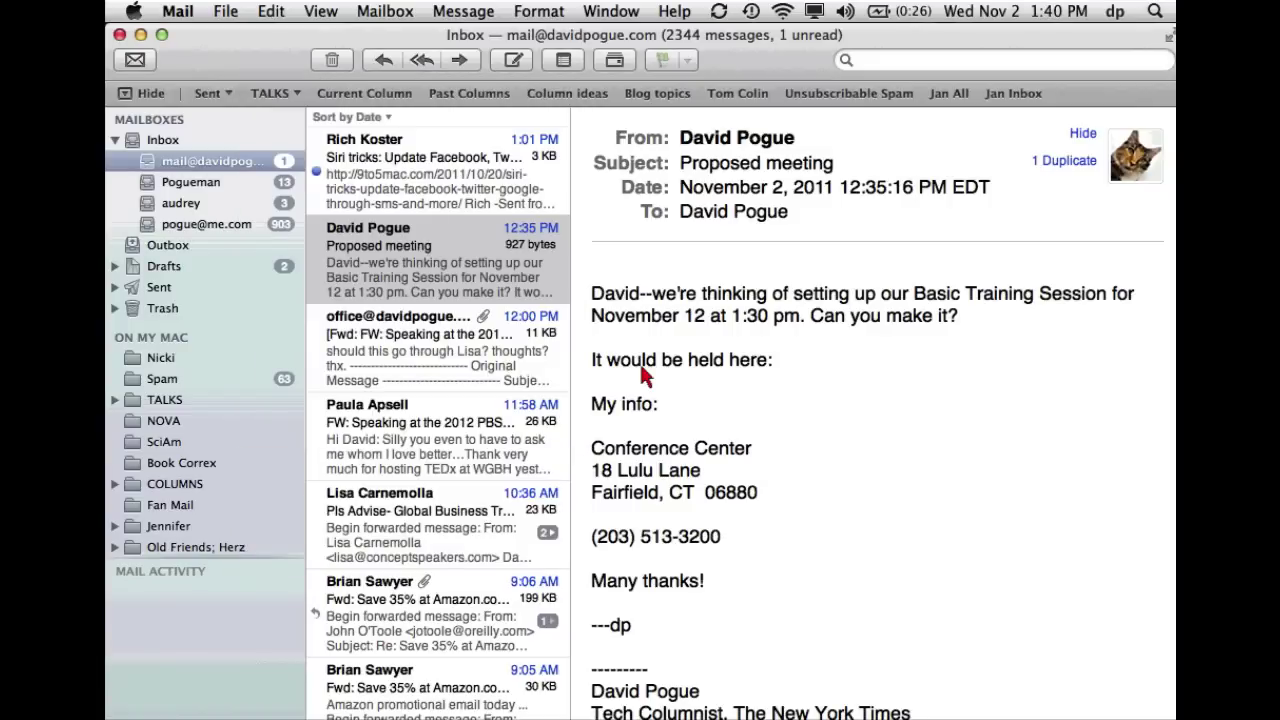
Step: Open the "Proposed meeting" message in its own window, show its signature, and move the window clear of the mailbox list
scroll(832, 425, down, 3)
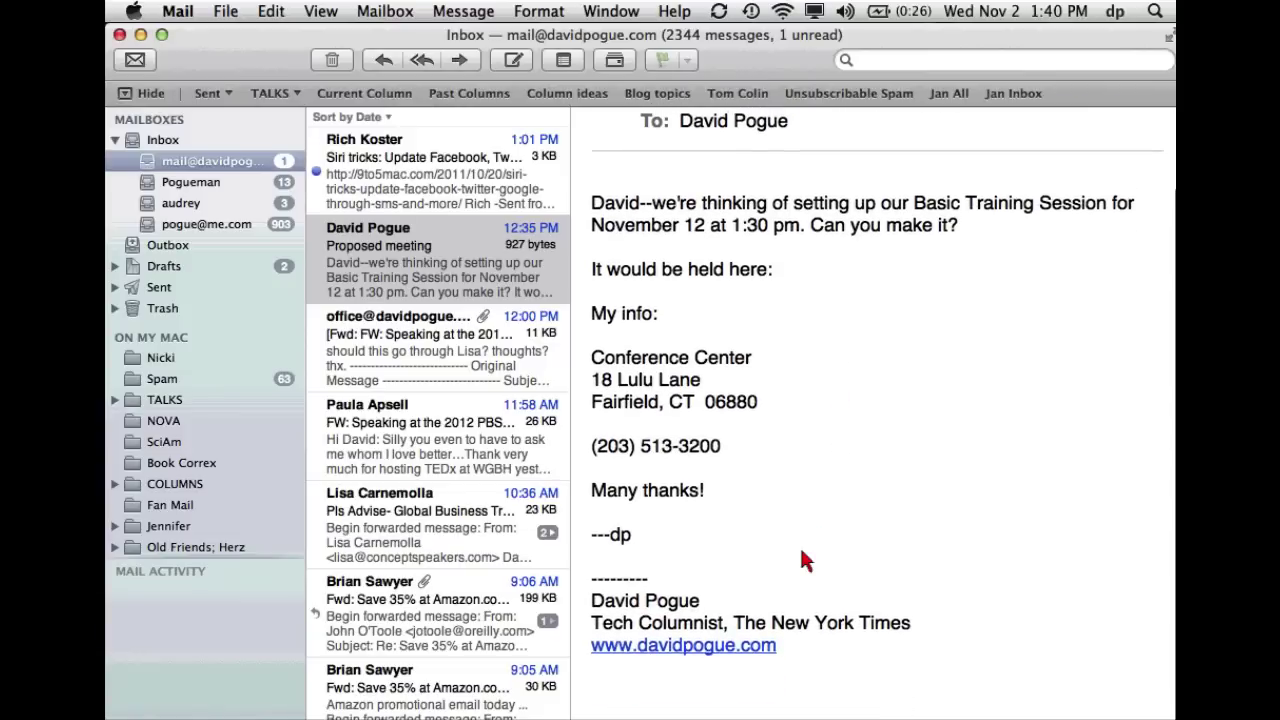
double_click(505, 268)
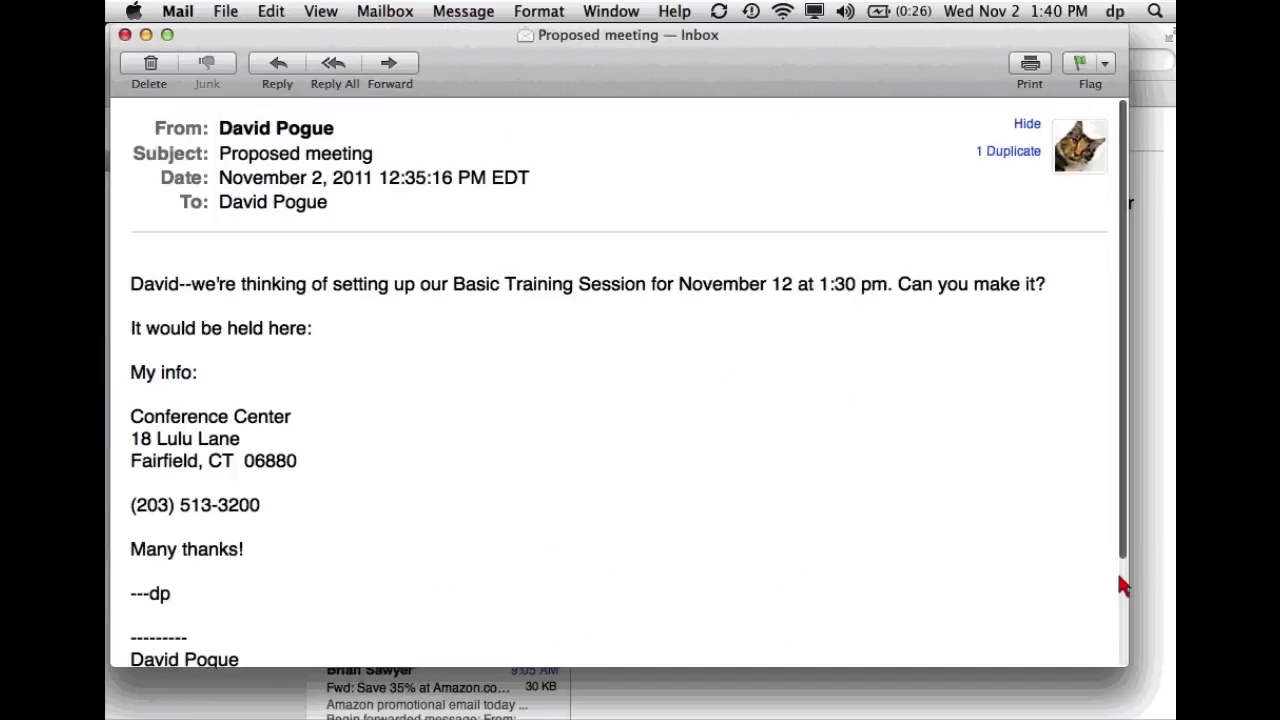
scroll(821, 291, down, 5)
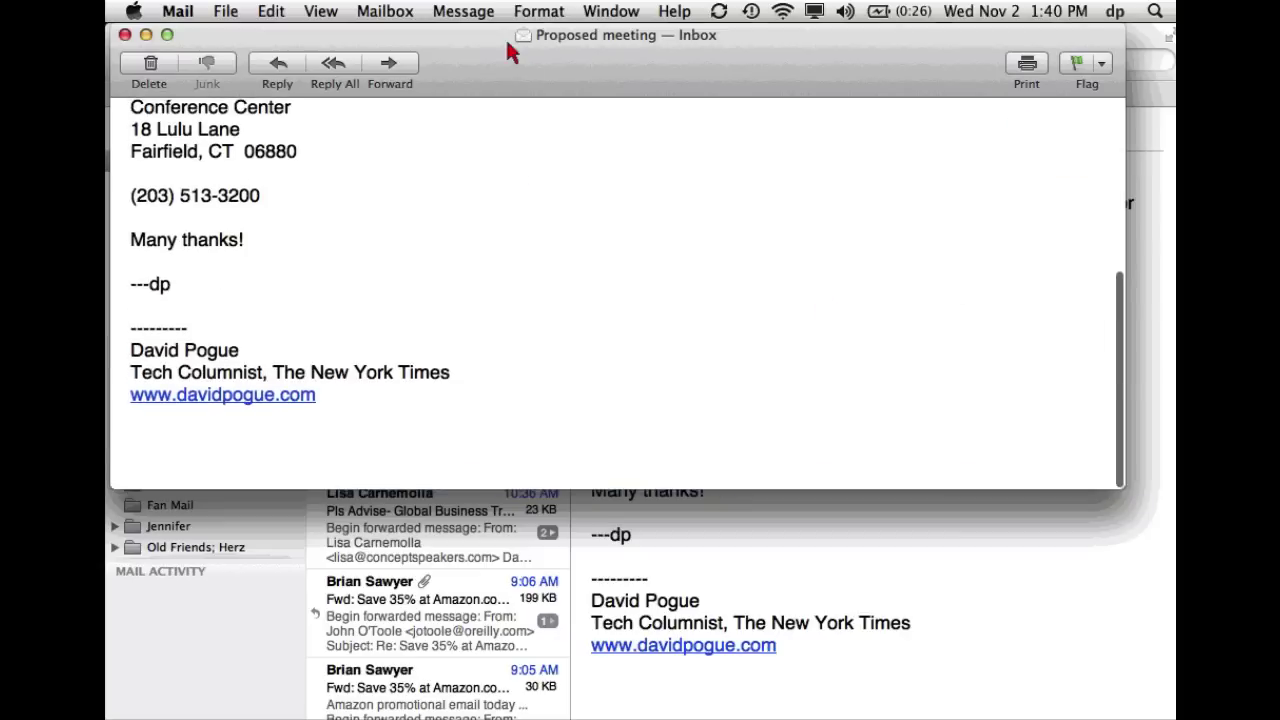
drag(507, 46, 734, 46)
Step: Preview the web page behind the link in the message's signature, then dismiss the preview
mouse_move(526, 400)
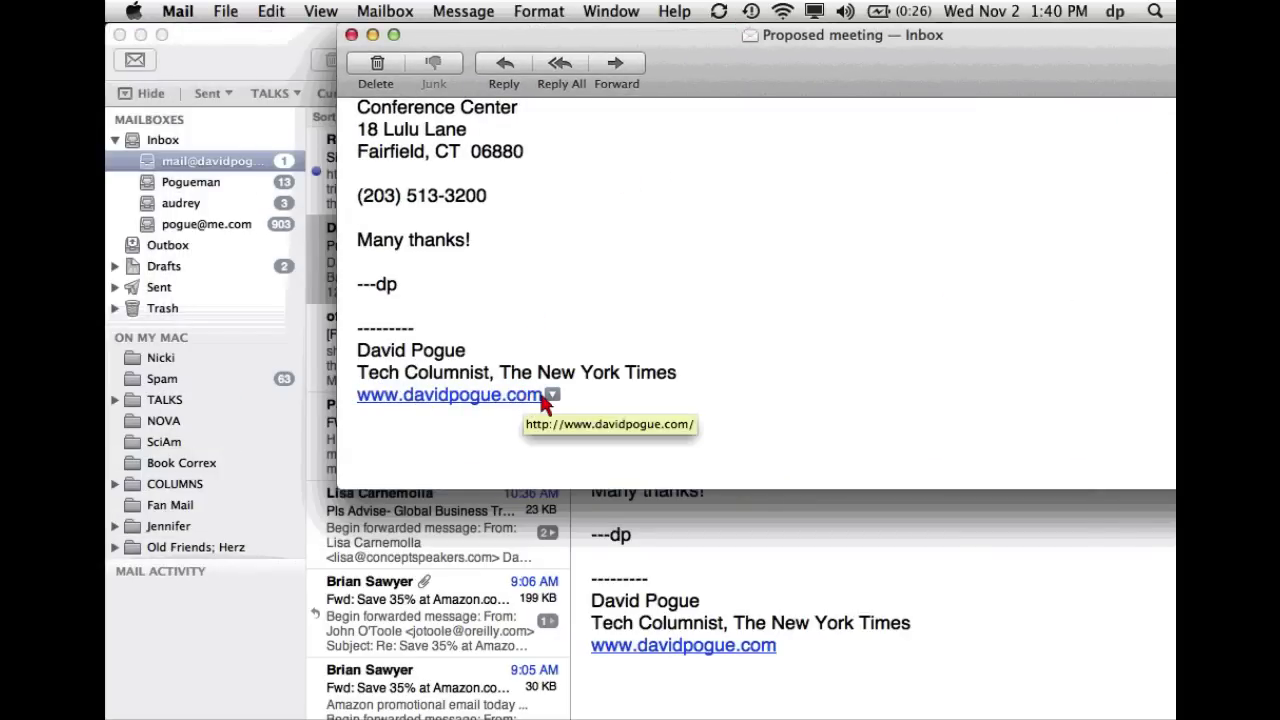
click(553, 396)
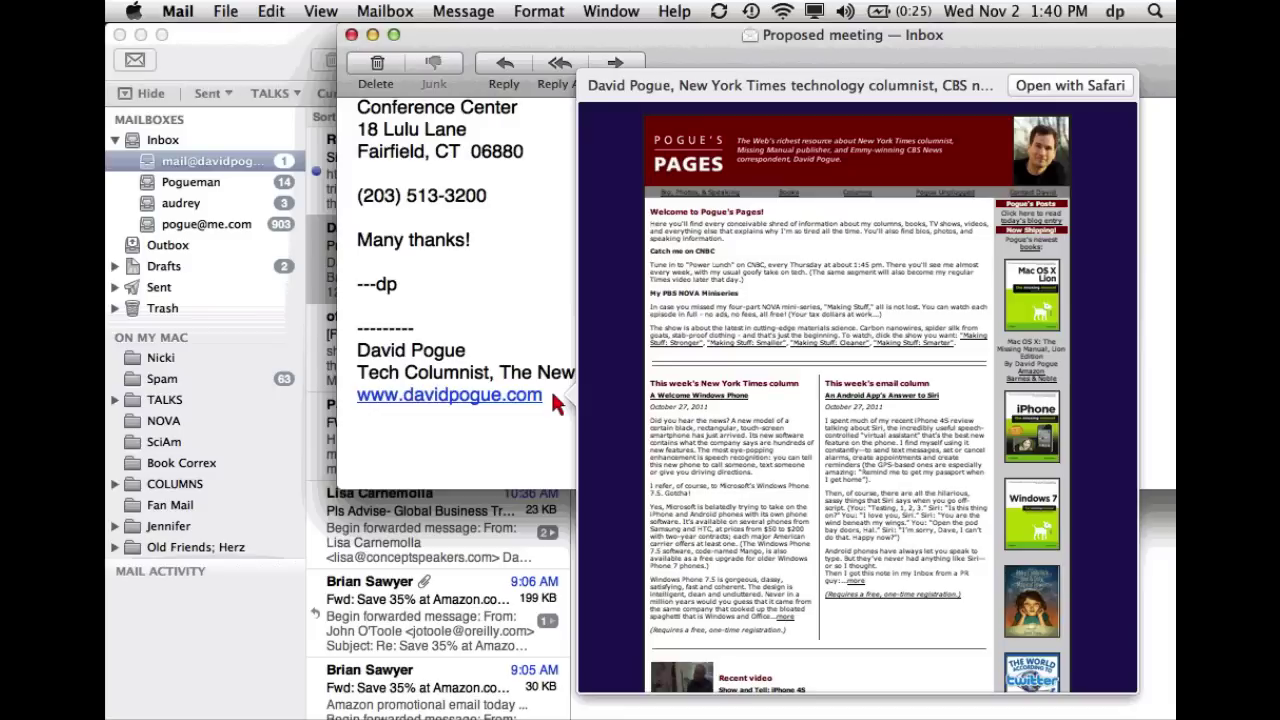
click(566, 210)
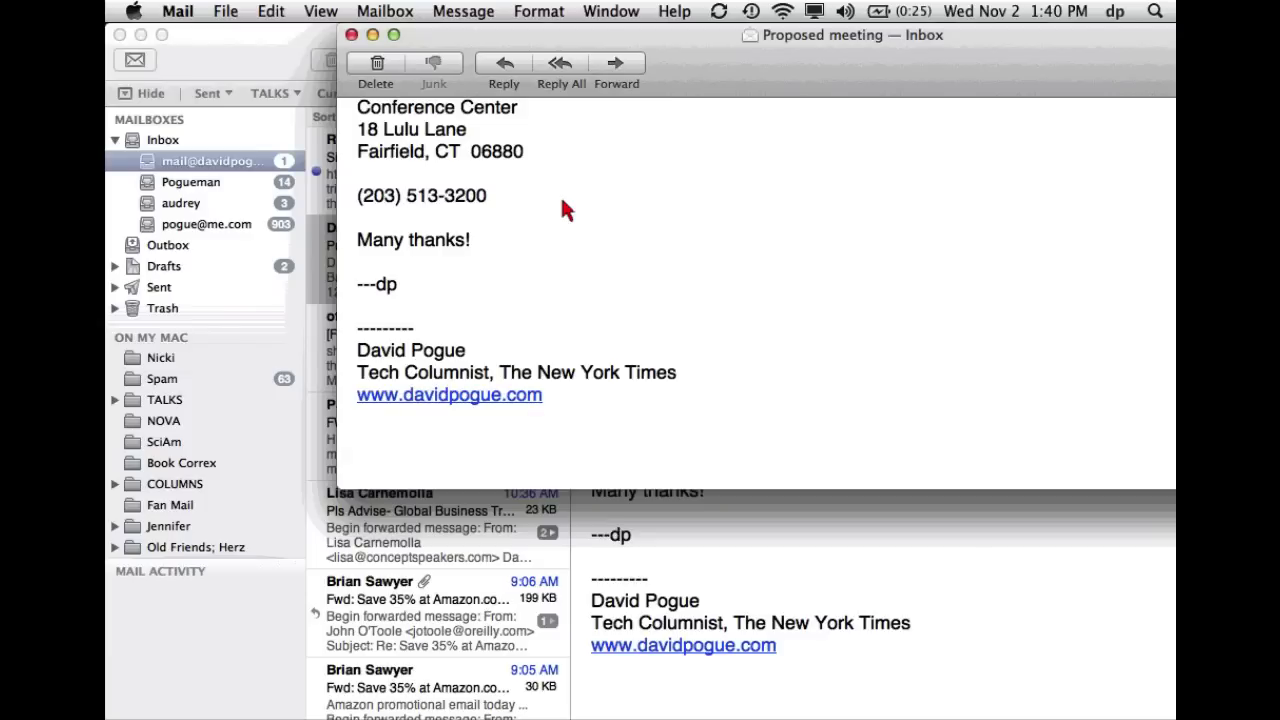
Step: Switch to Safari and enter apple.com as the web address
key(super+Tab)
key(super+l)
text(a)
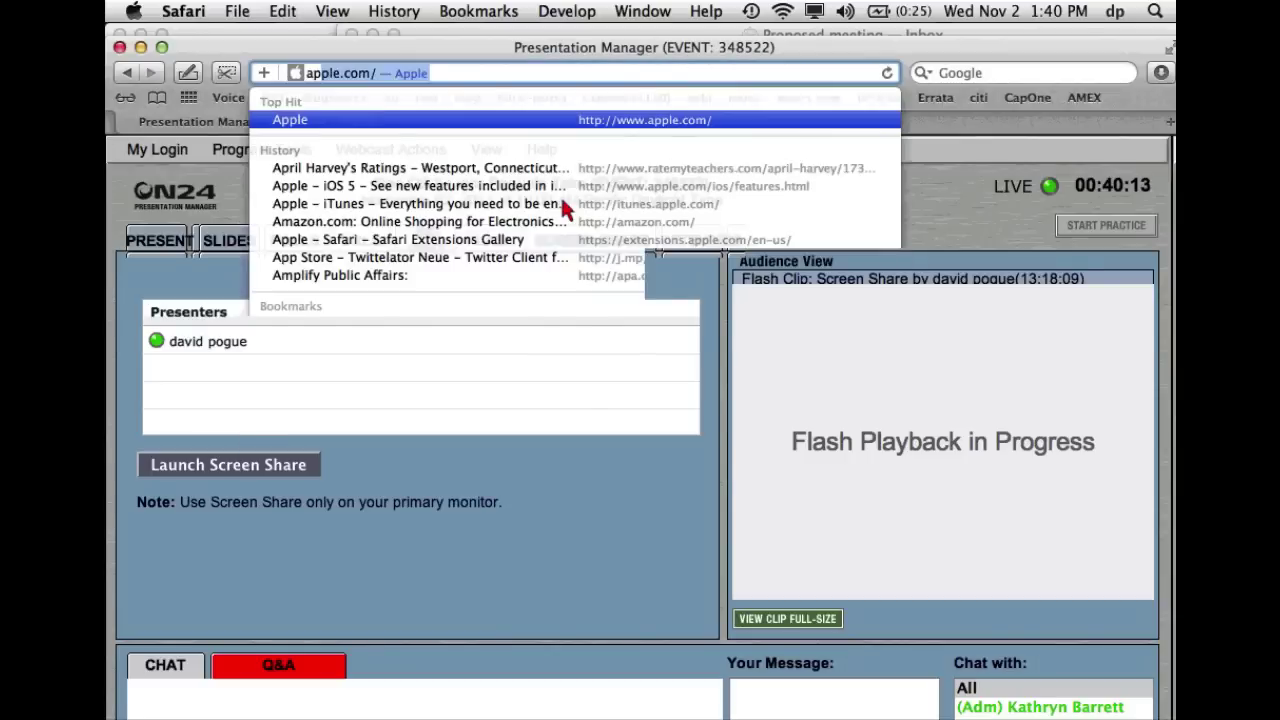
text(pple.com)
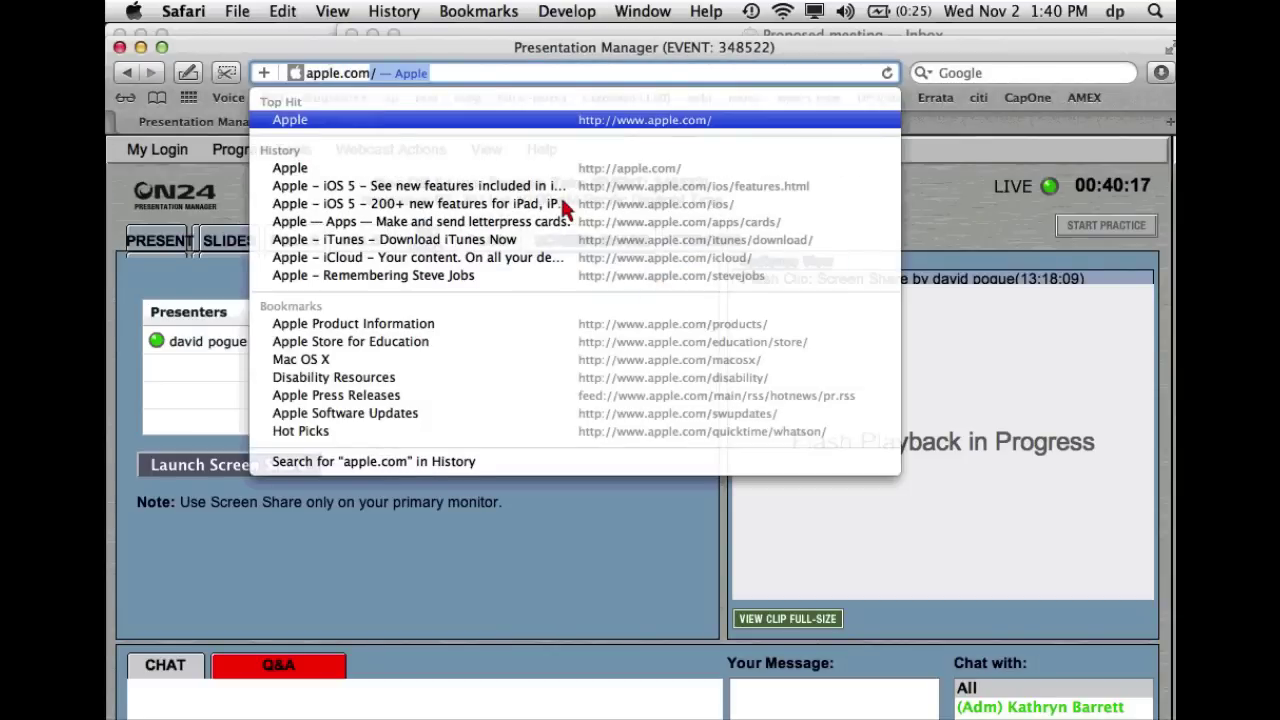
Step: Launch the App Store using a Spotlight search for "app store" and open the OS X Lion product page
key(super+space)
text(app store)
key(Return)
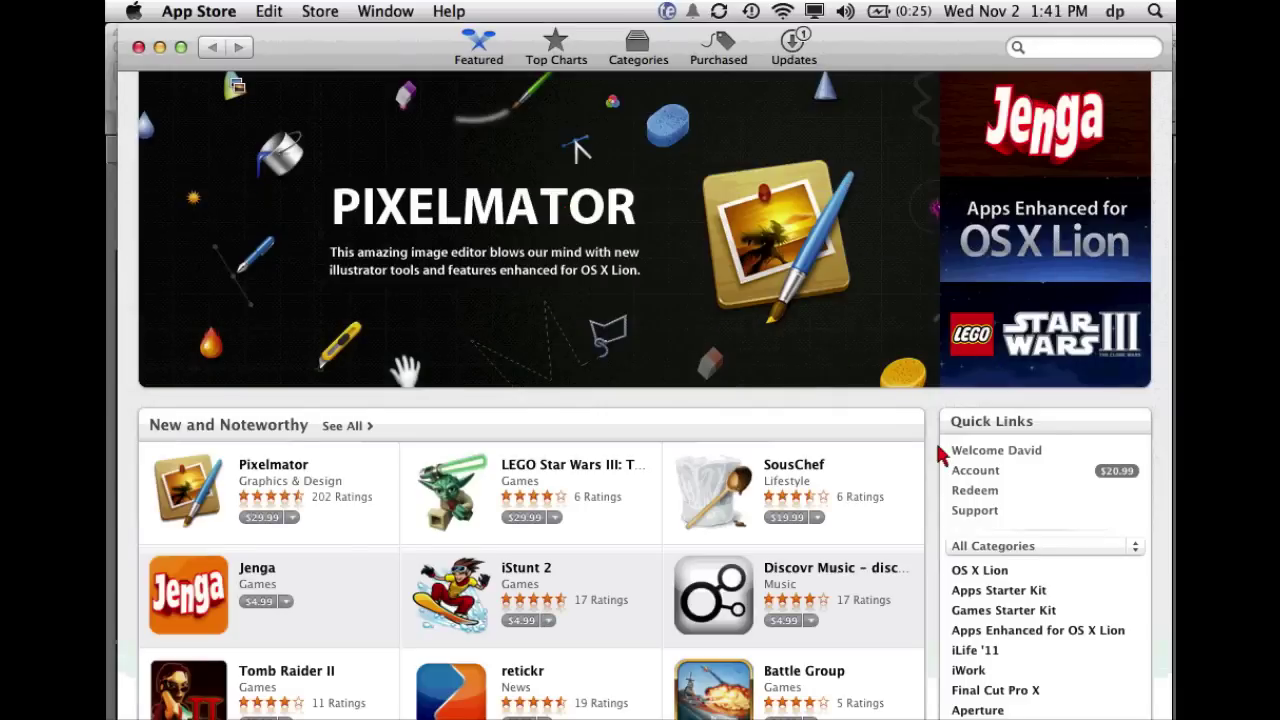
click(985, 571)
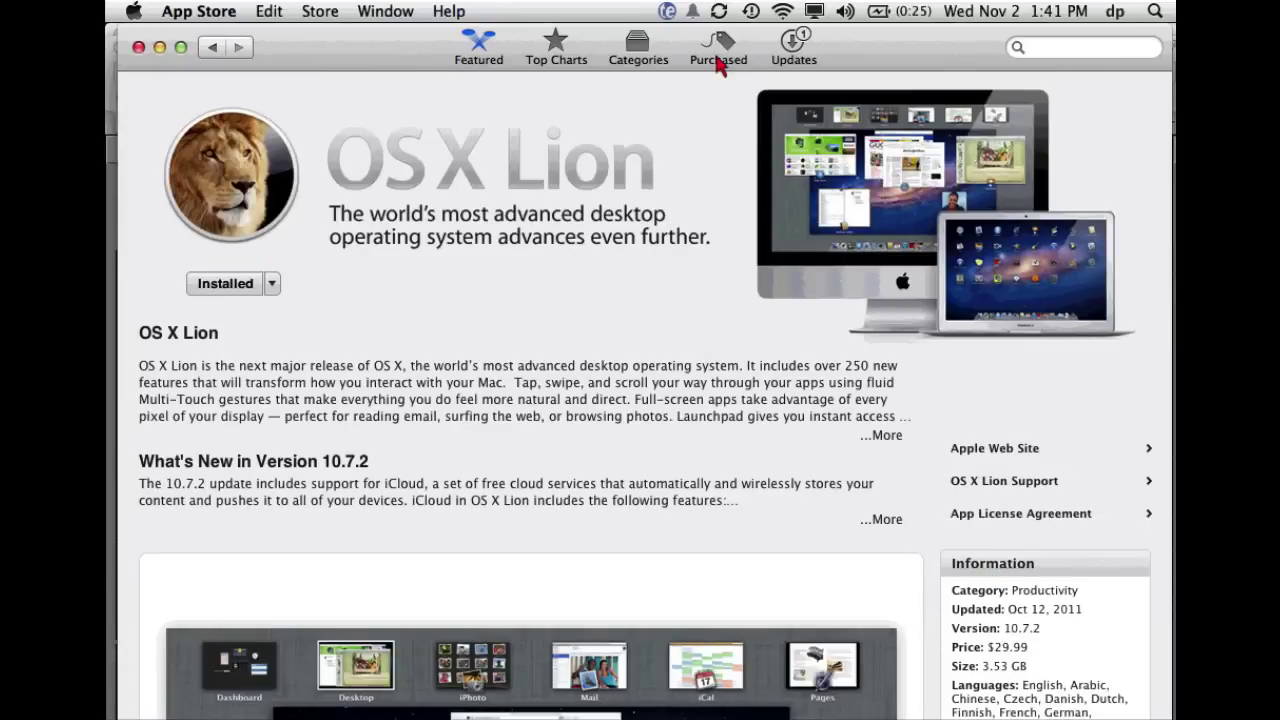
Step: Move the App Store window lower on the screen and show the list of purchased apps, revisiting the featured page in between
drag(826, 75, 732, 162)
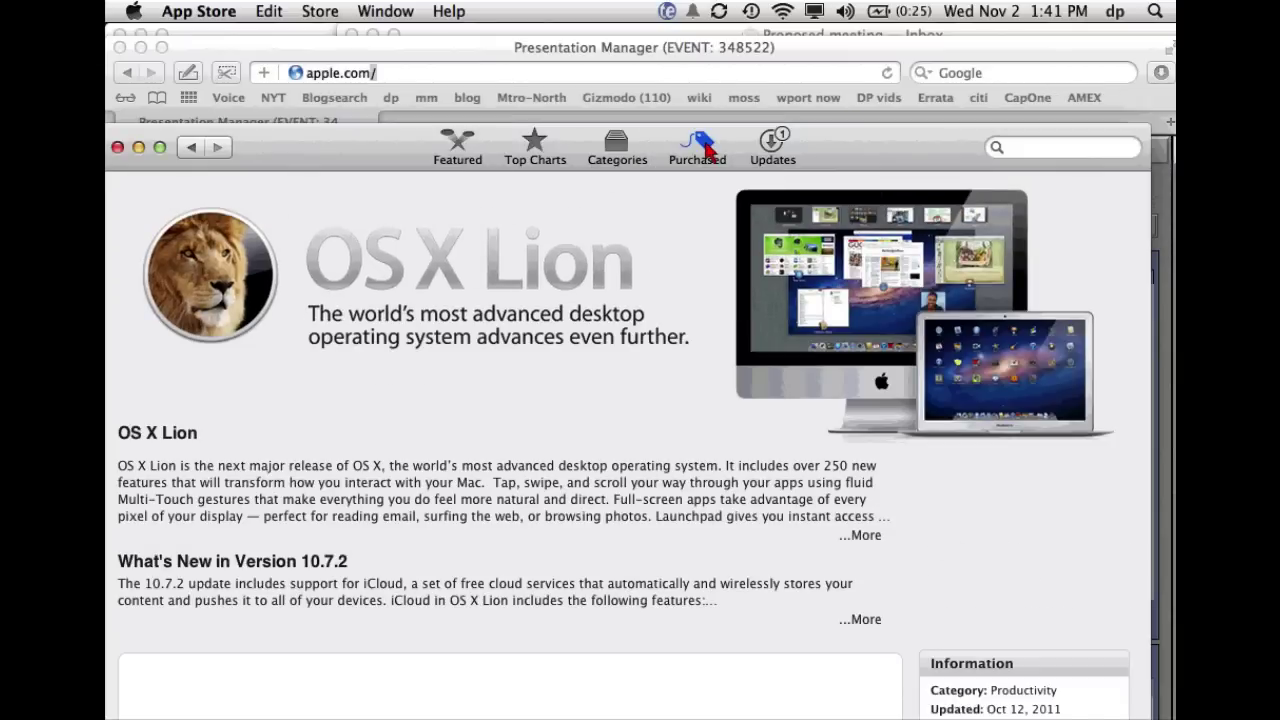
click(705, 147)
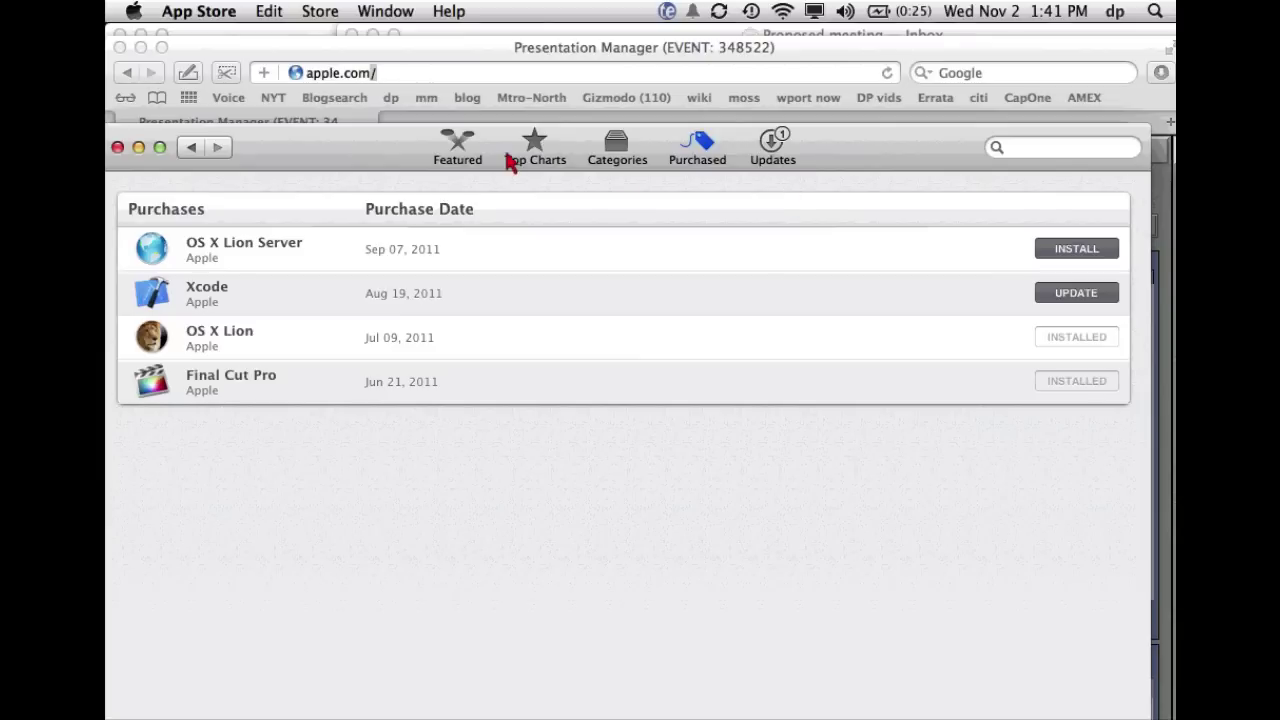
click(458, 150)
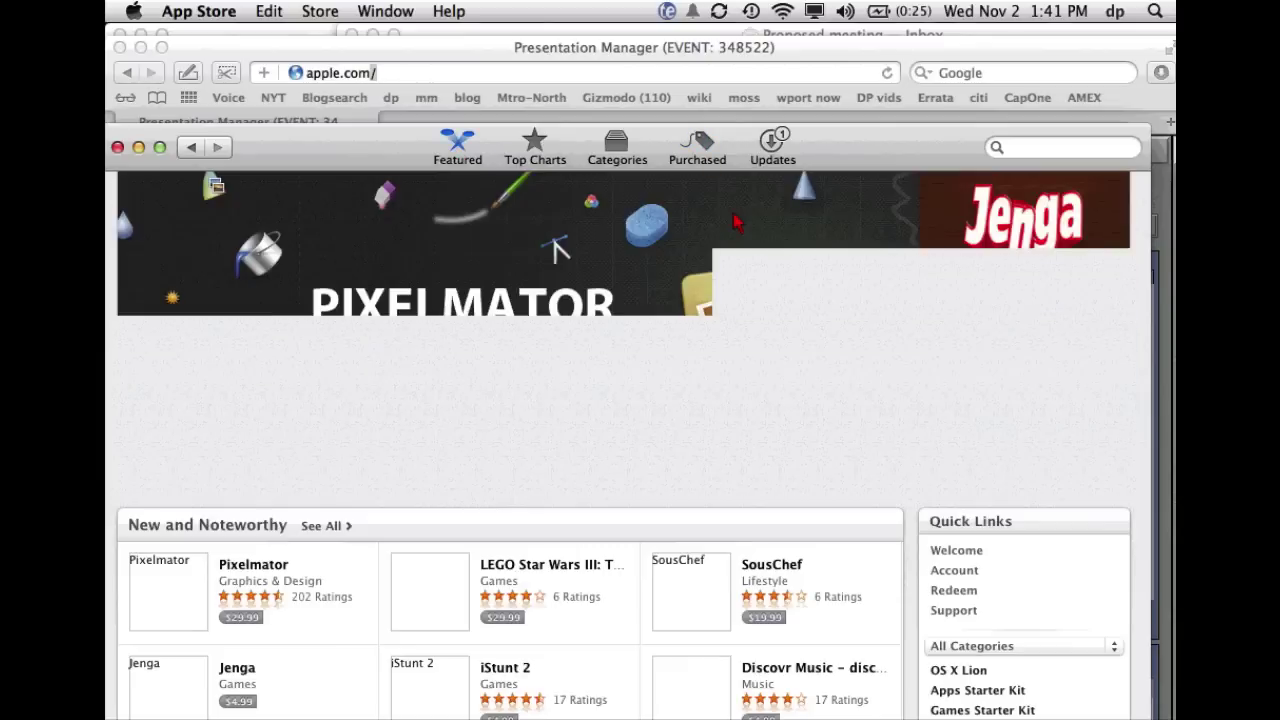
click(700, 145)
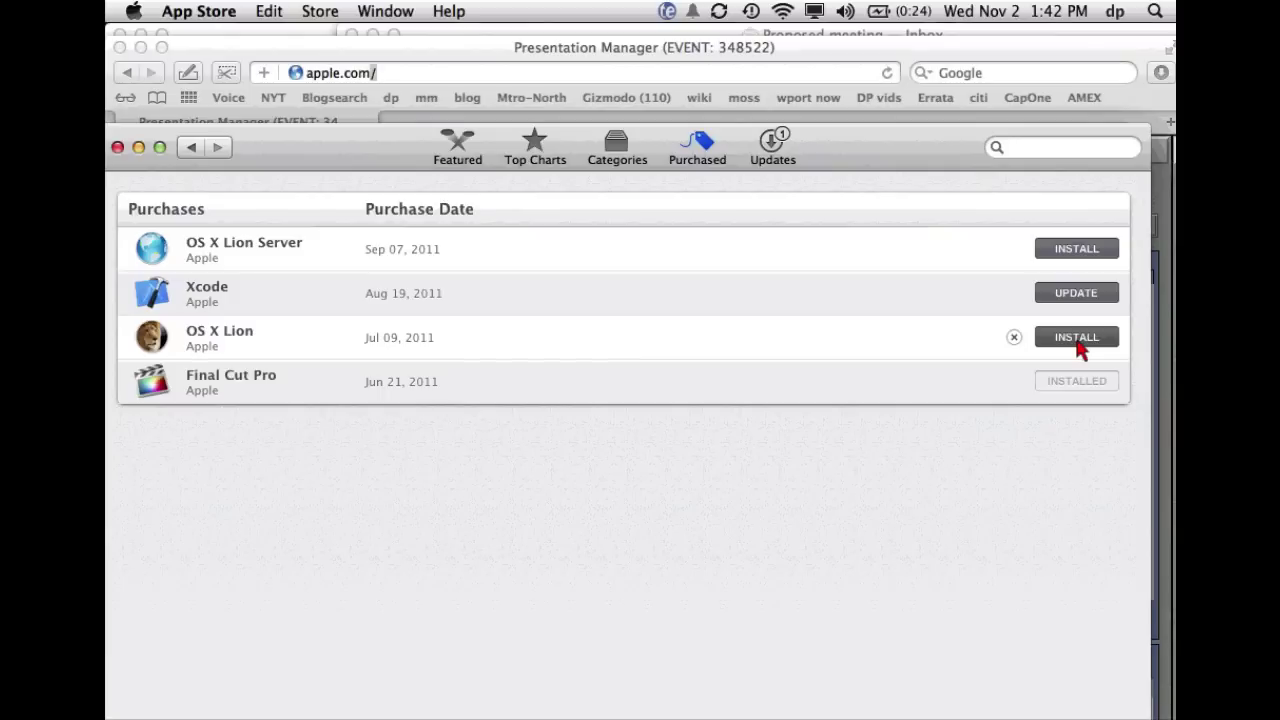
Step: Switch to the Finder and open a new window showing the home folder
key(super+Tab)
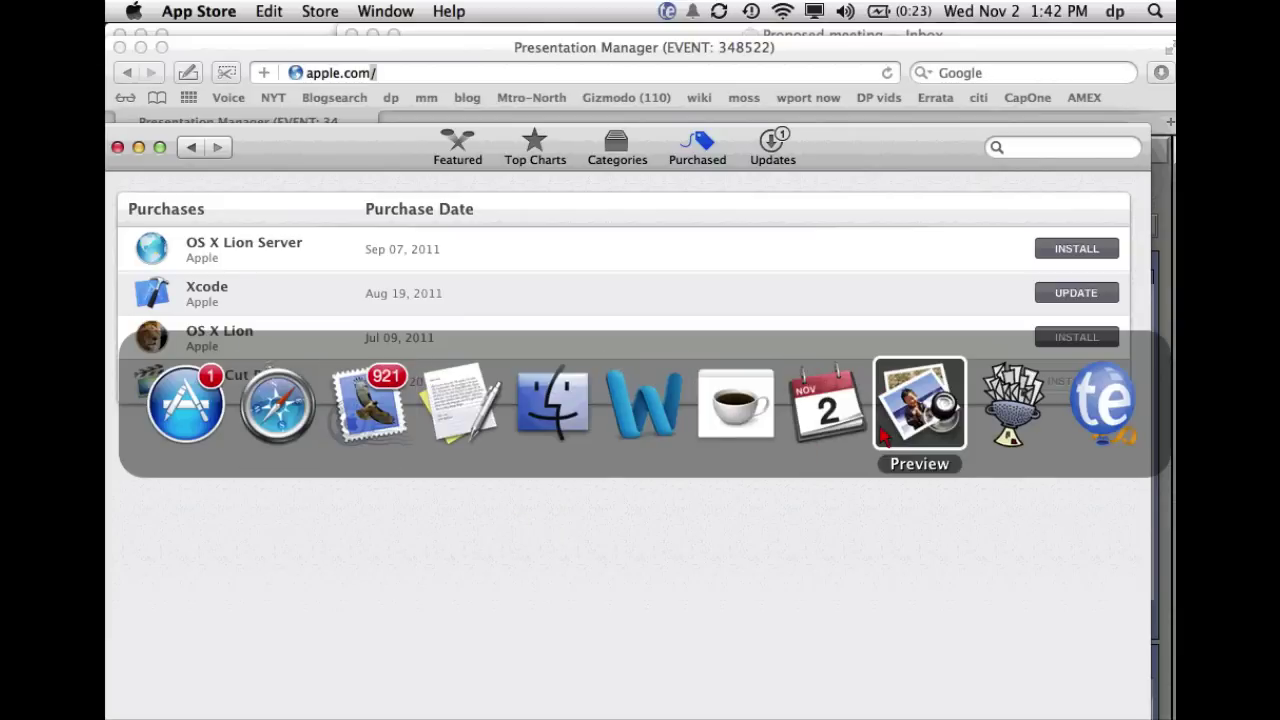
click(919, 405)
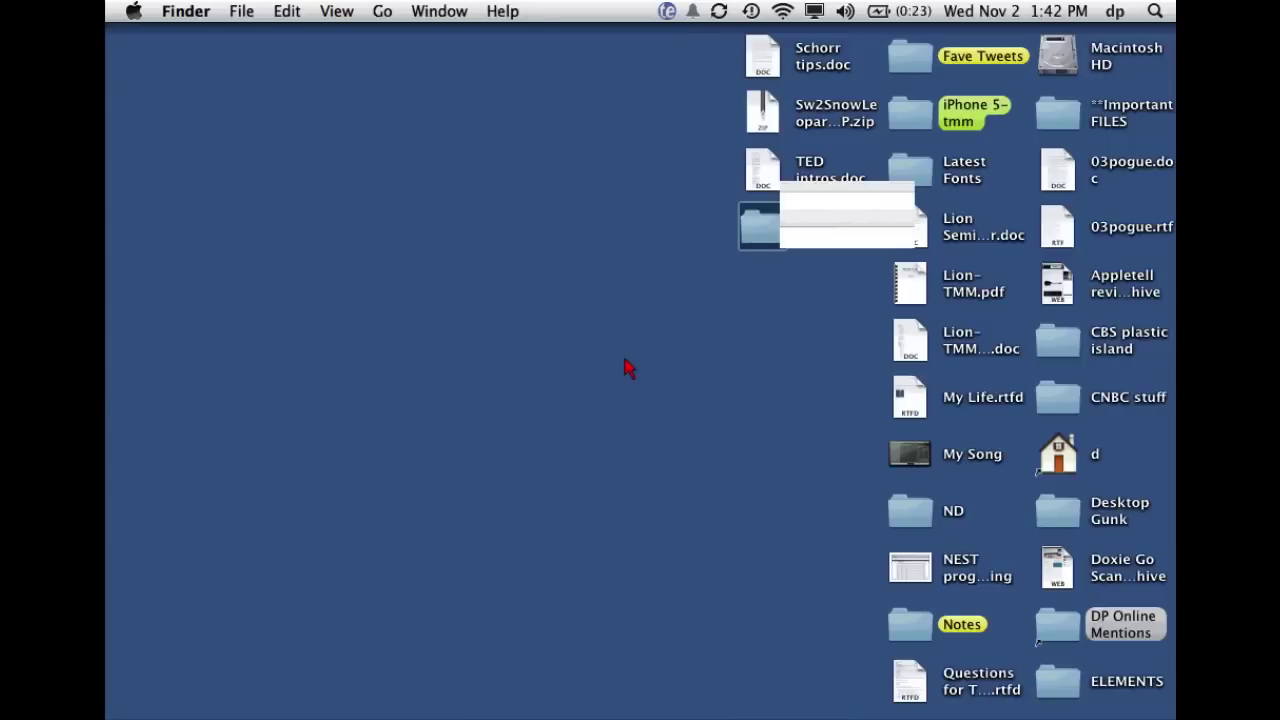
key(super+n)
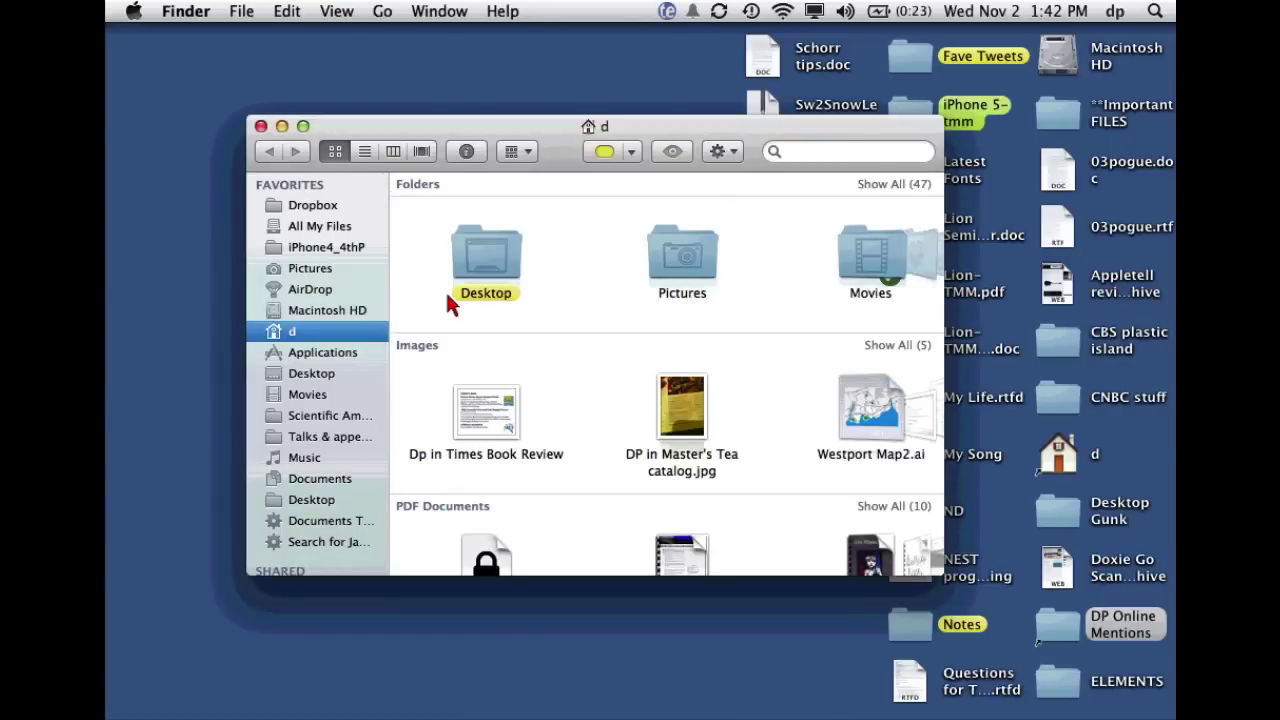
Step: Search Spotlight for "startup manager" and open Lion-TMM.pdf from the results
key(super+space)
text(startup man)
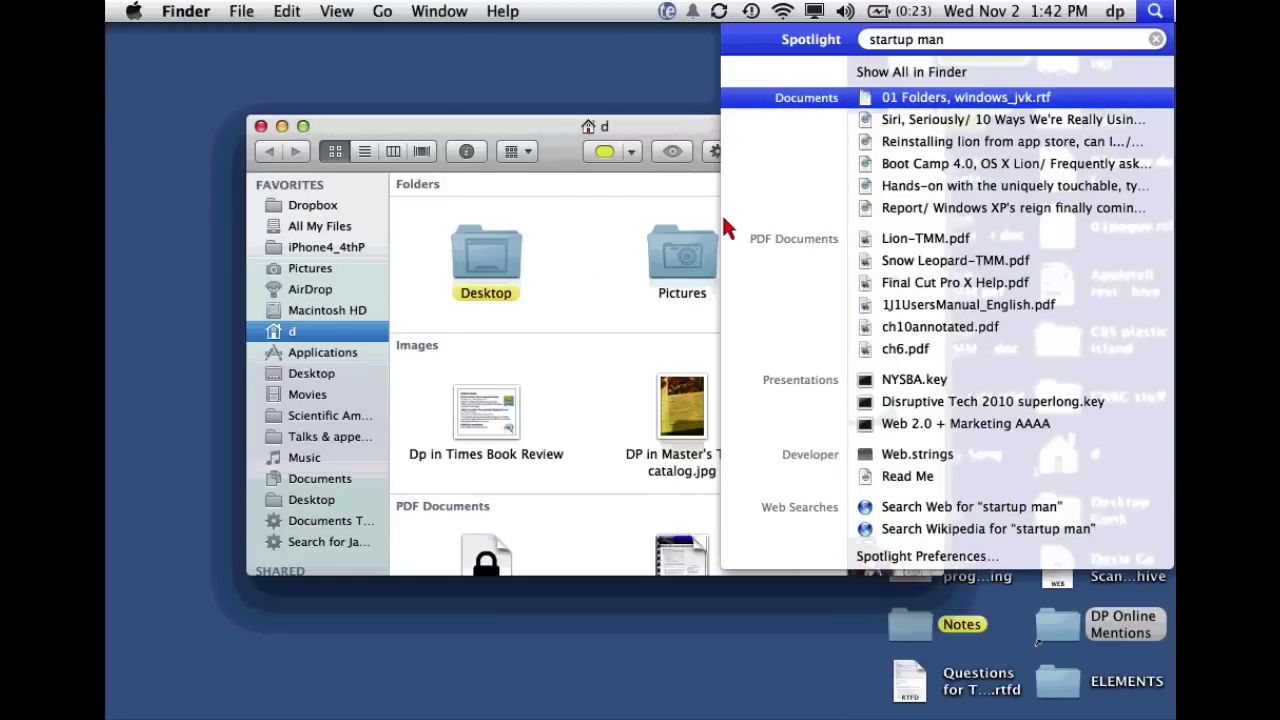
text(ager)
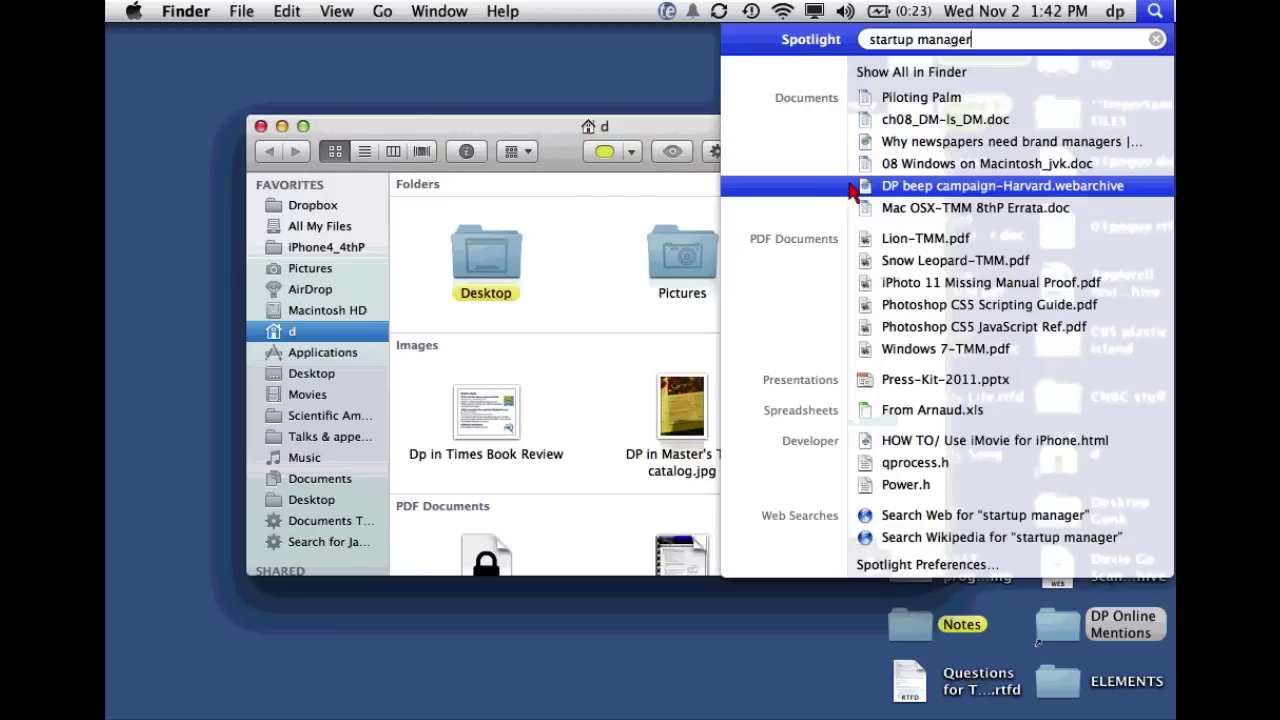
mouse_move(850, 194)
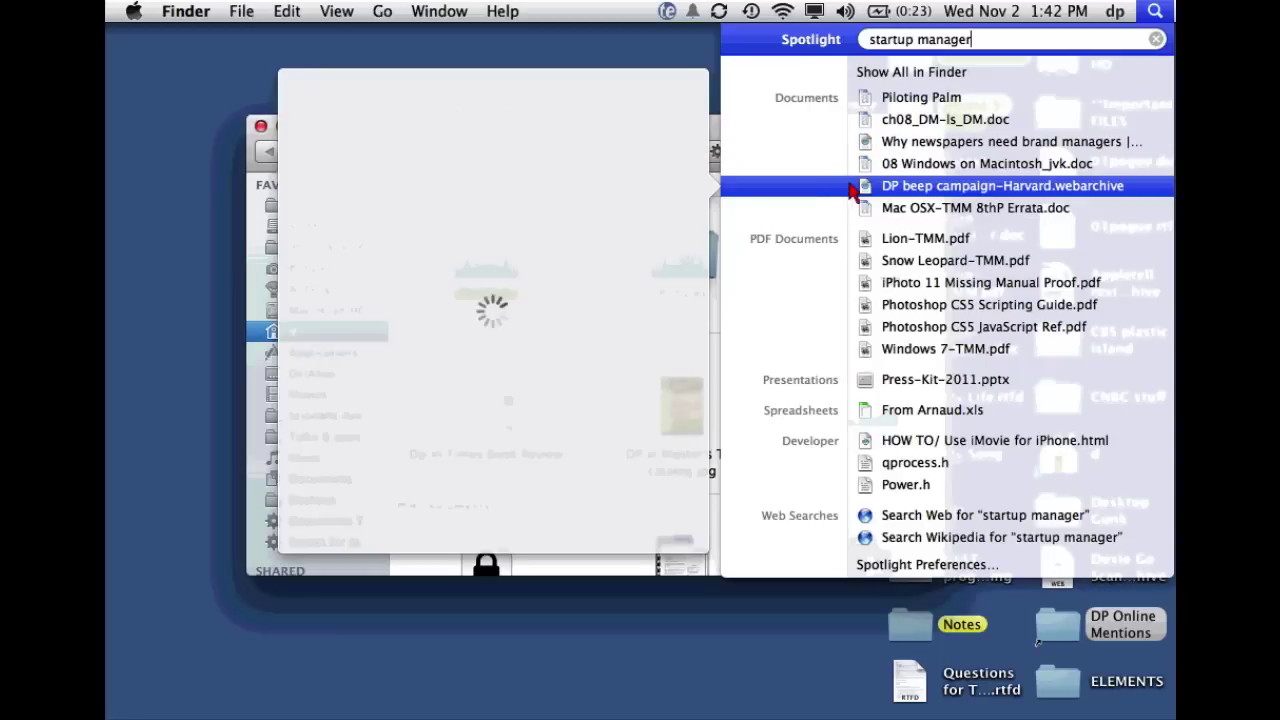
click(927, 248)
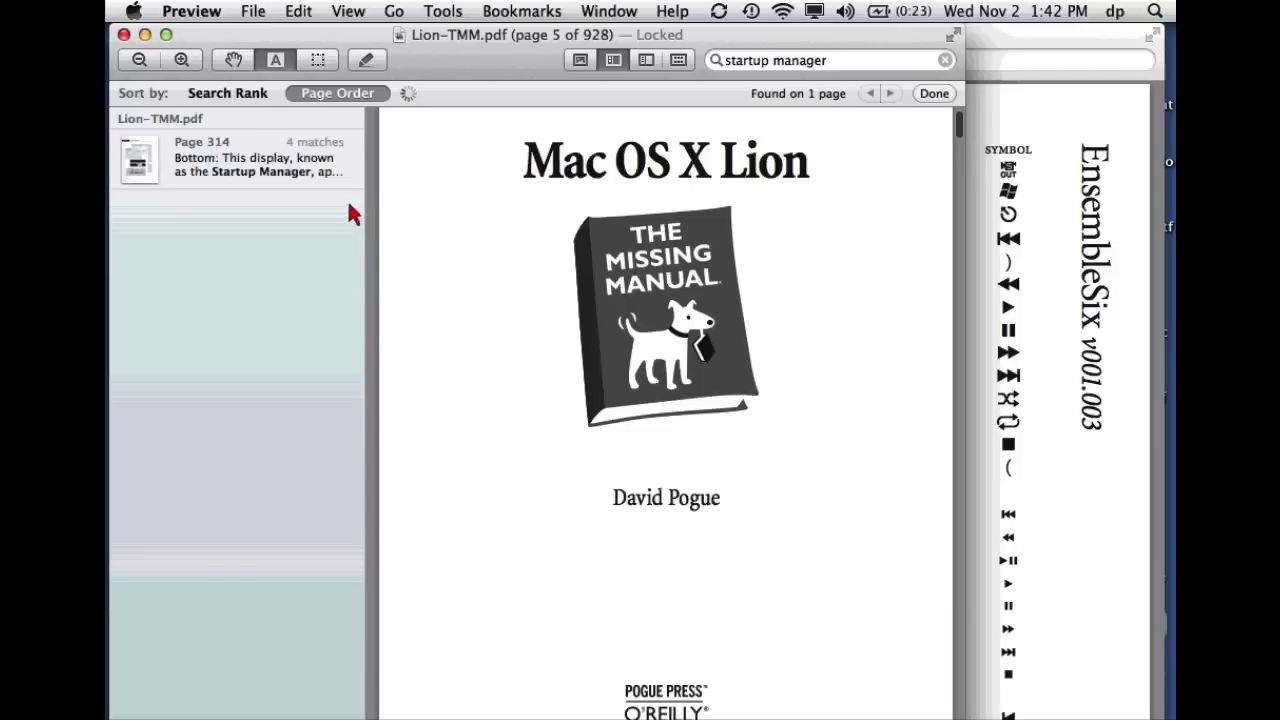
Step: Show the page 314 match in the PDF and examine the Startup Manager disk icons in its figure
click(300, 175)
scroll(660, 405, down, 2)
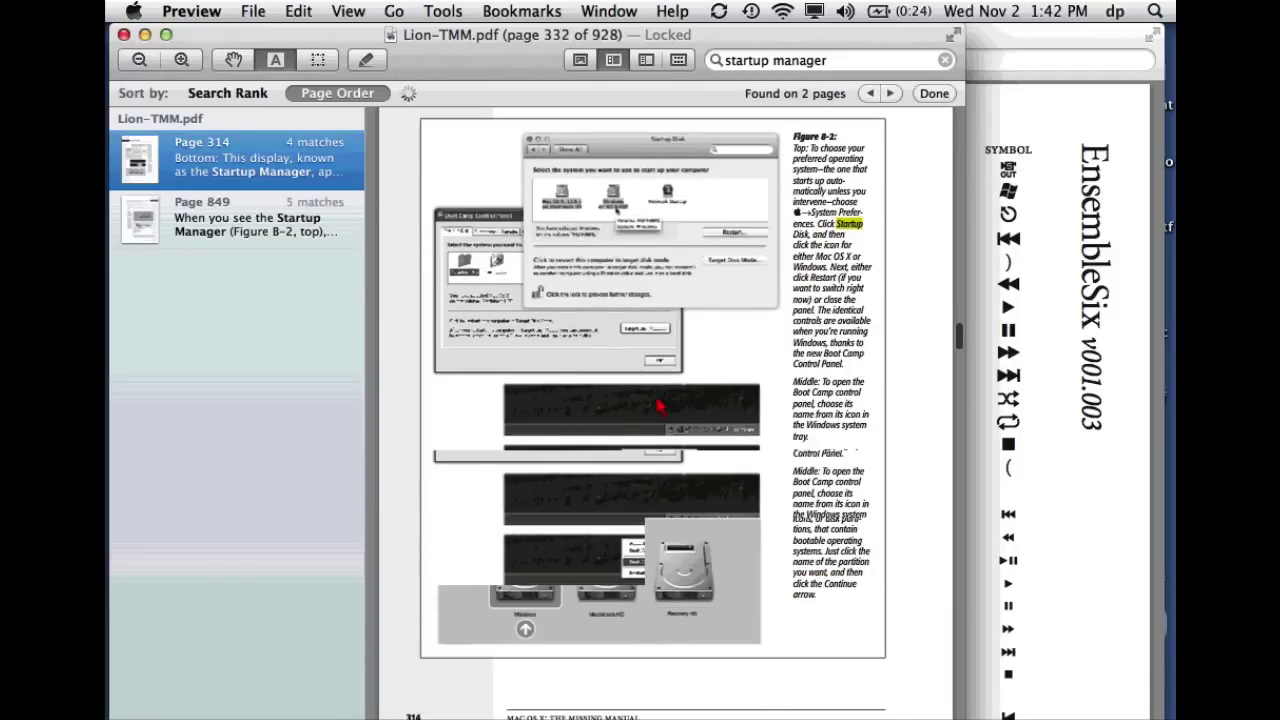
scroll(659, 405, down, 3)
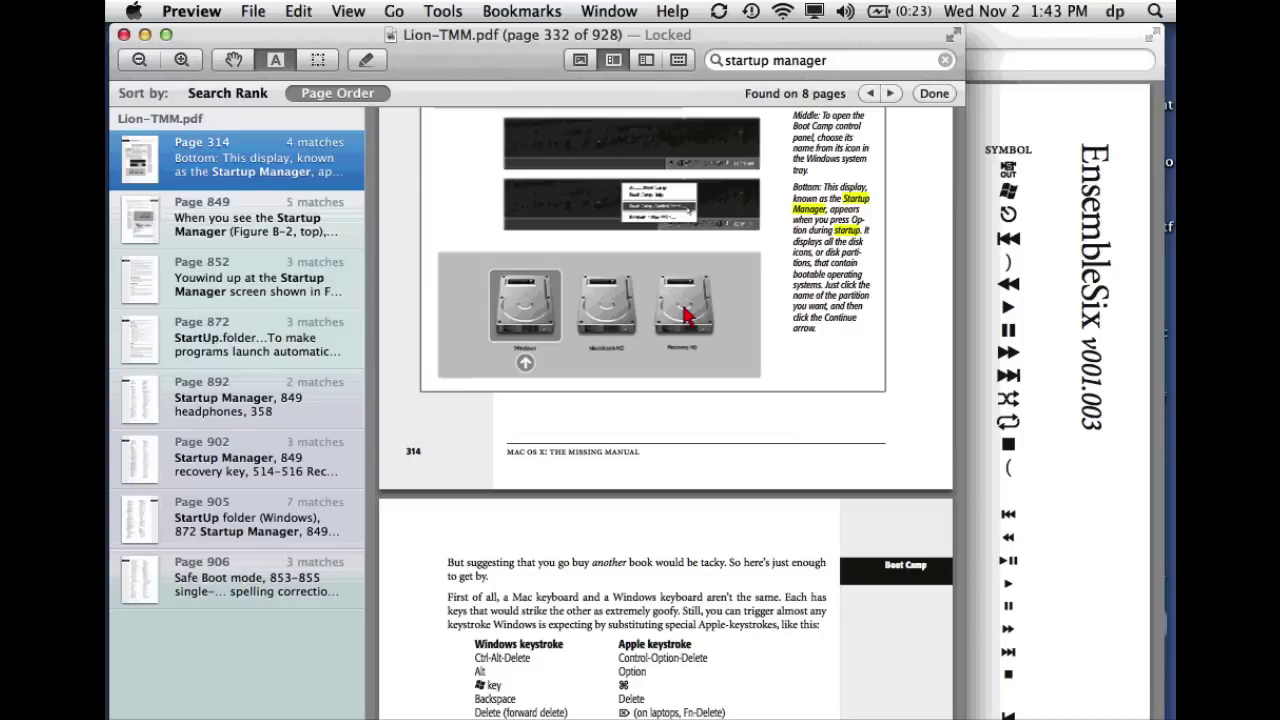
click(686, 316)
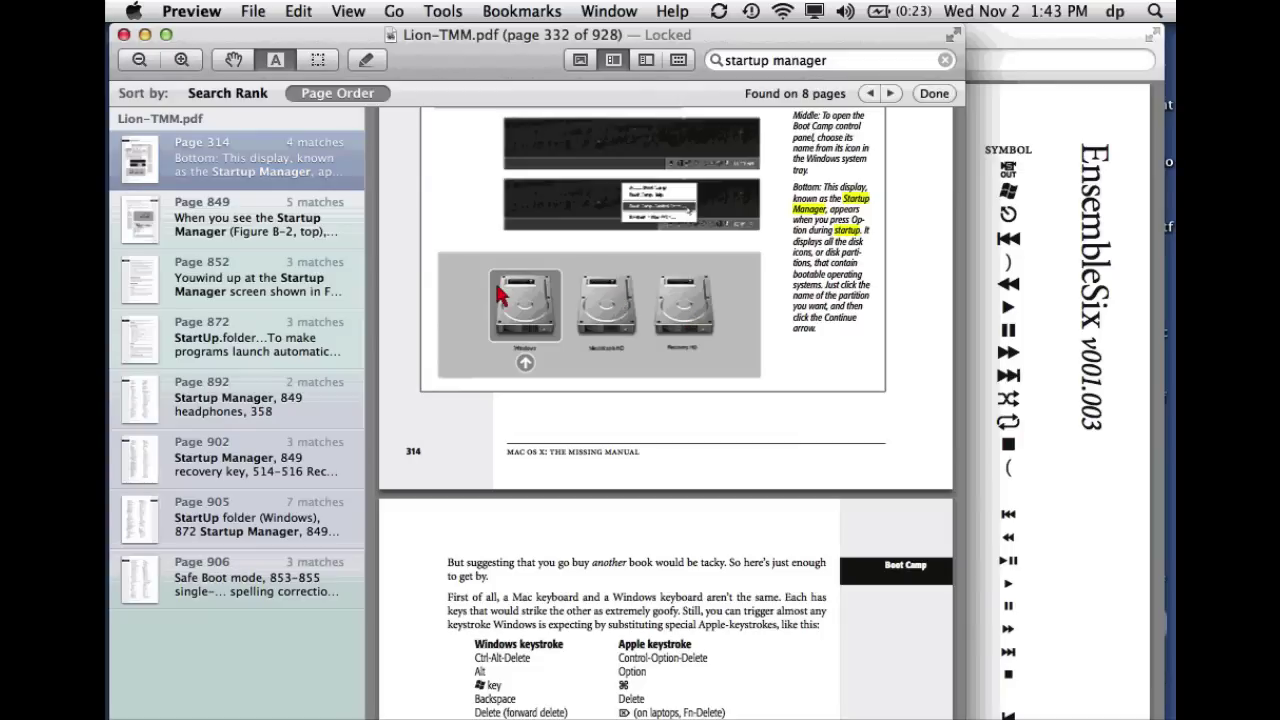
Step: Check the page 905 and page 852 matches, and examine the Recovery HD instructions and Figure B-2 on page 849
click(325, 525)
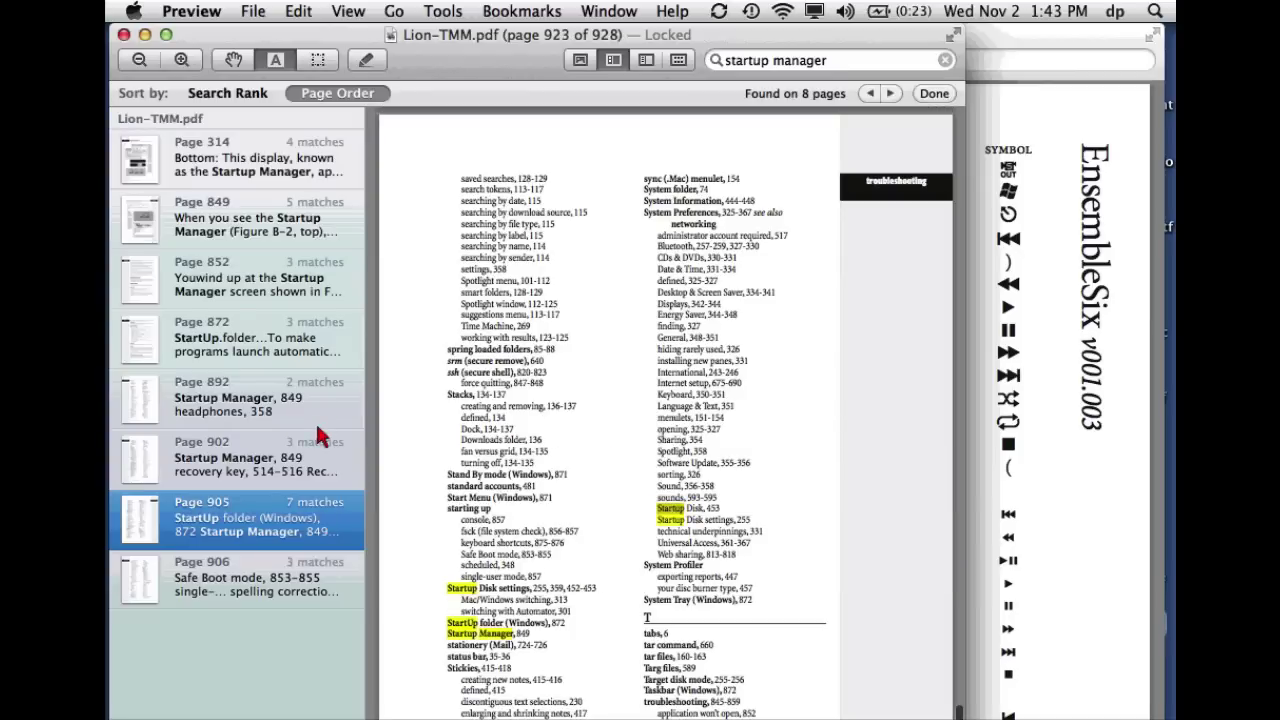
click(287, 300)
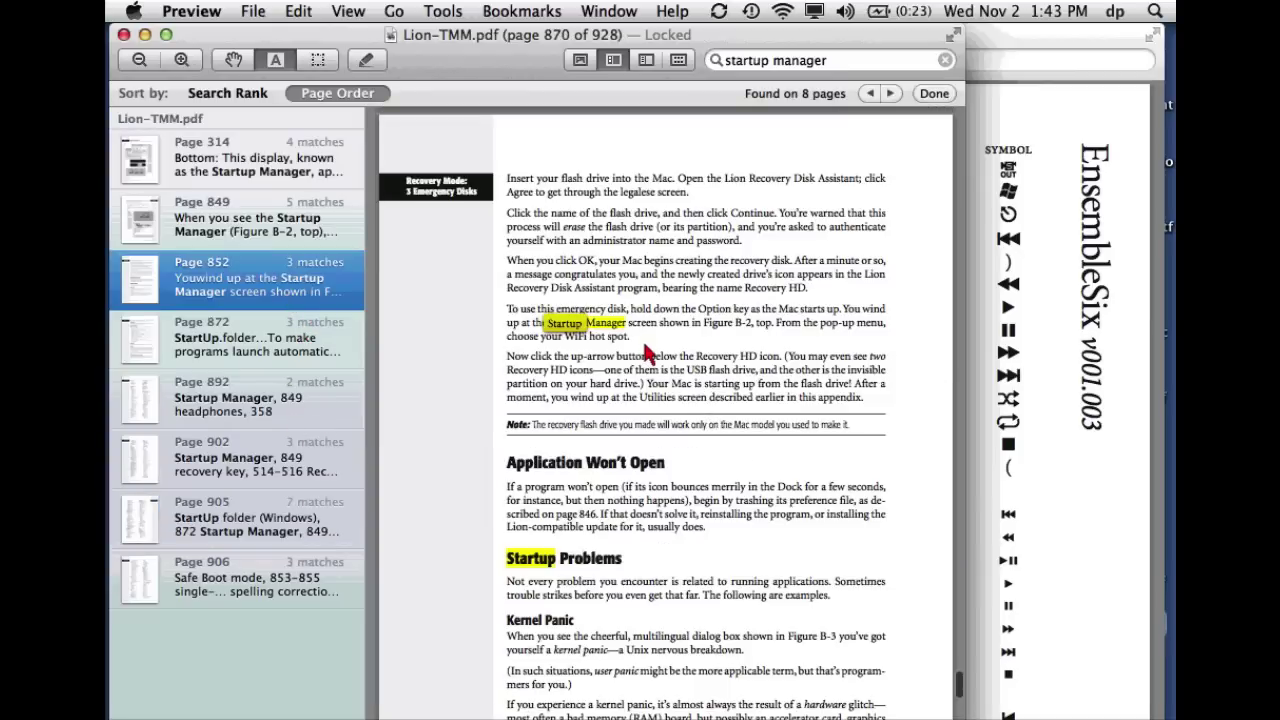
scroll(645, 352, up, 15)
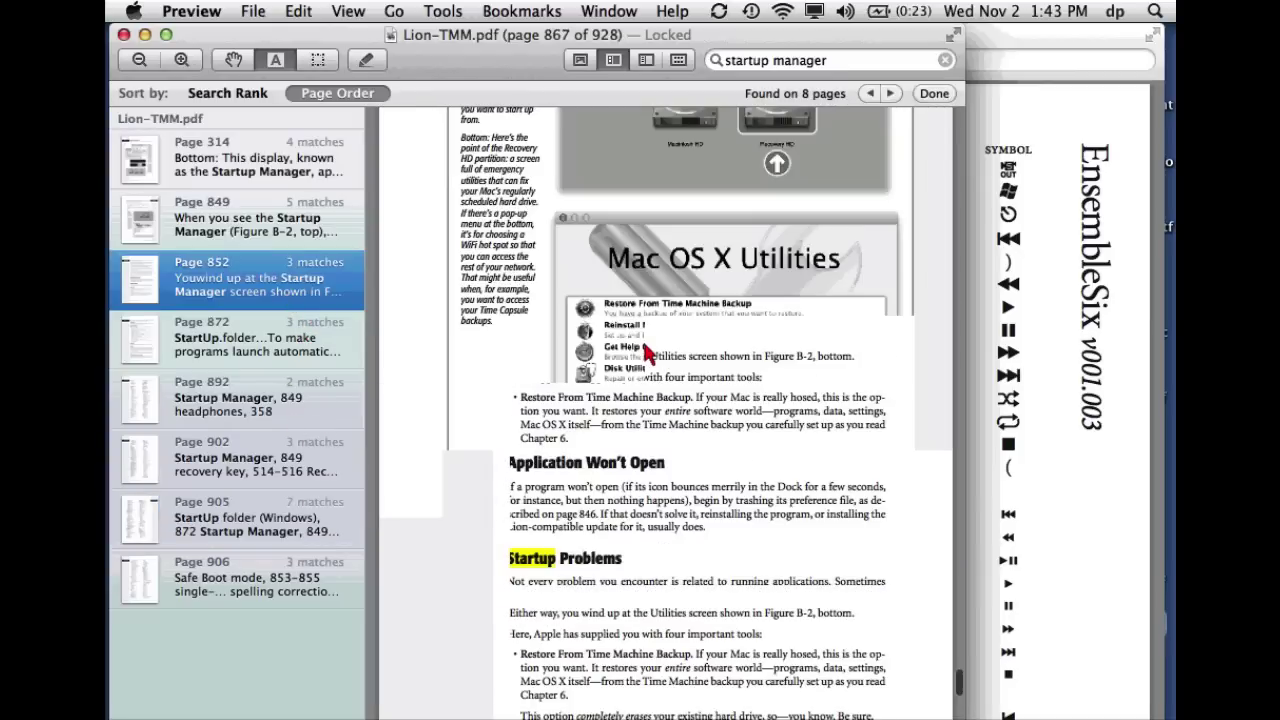
scroll(645, 355, up, 4)
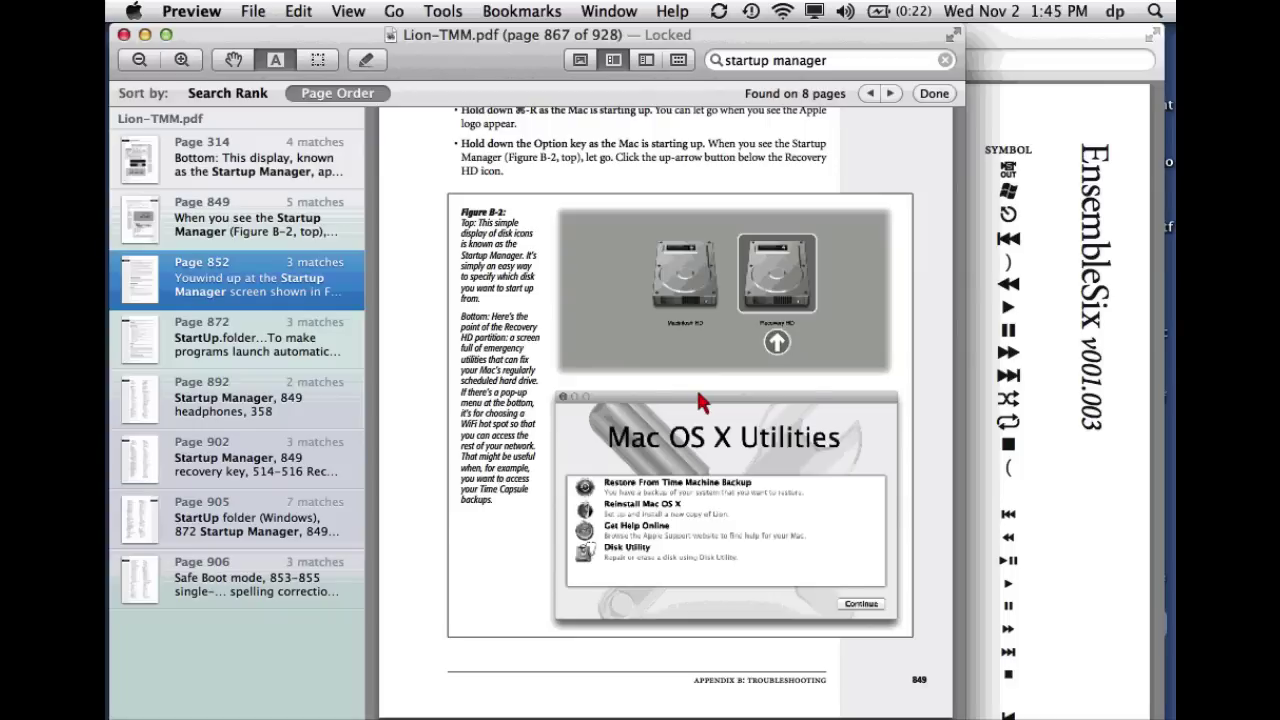
scroll(696, 387, up, 5)
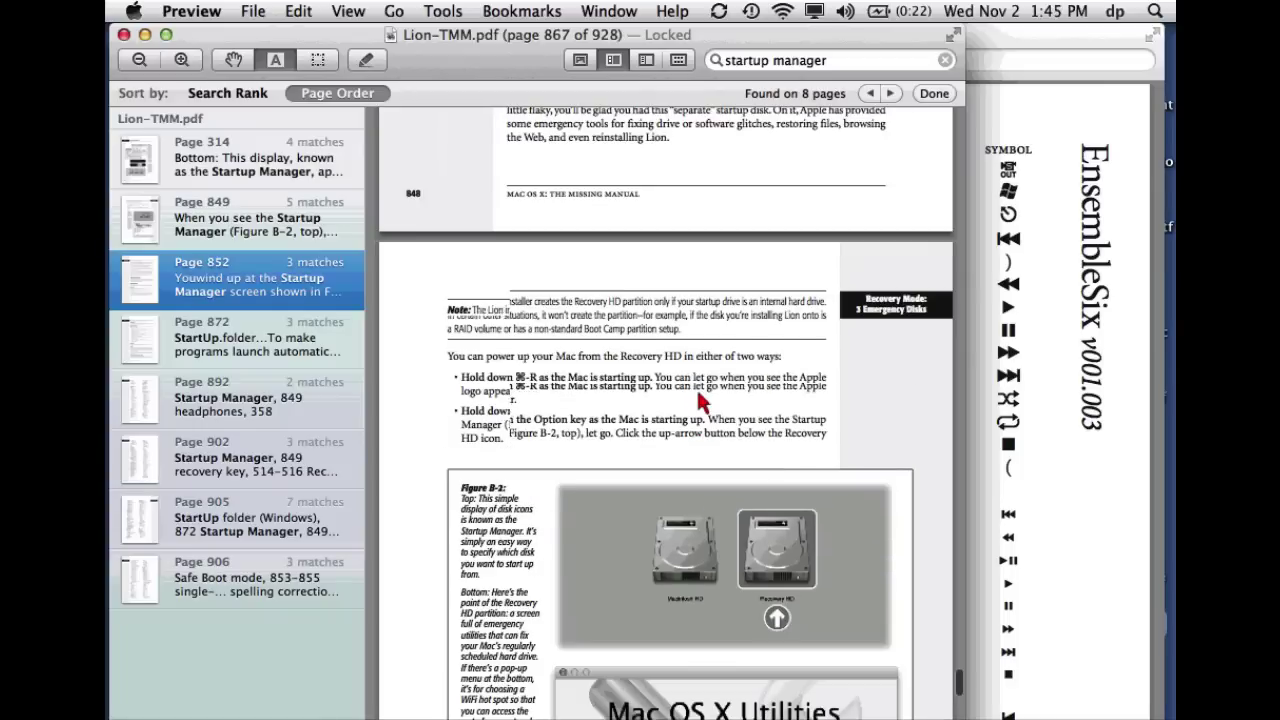
Step: Clear the PDF search and go through the Recovery Mode section from page 848 to Lion Internet Recovery on page 850
click(945, 60)
scroll(713, 218, up, 8)
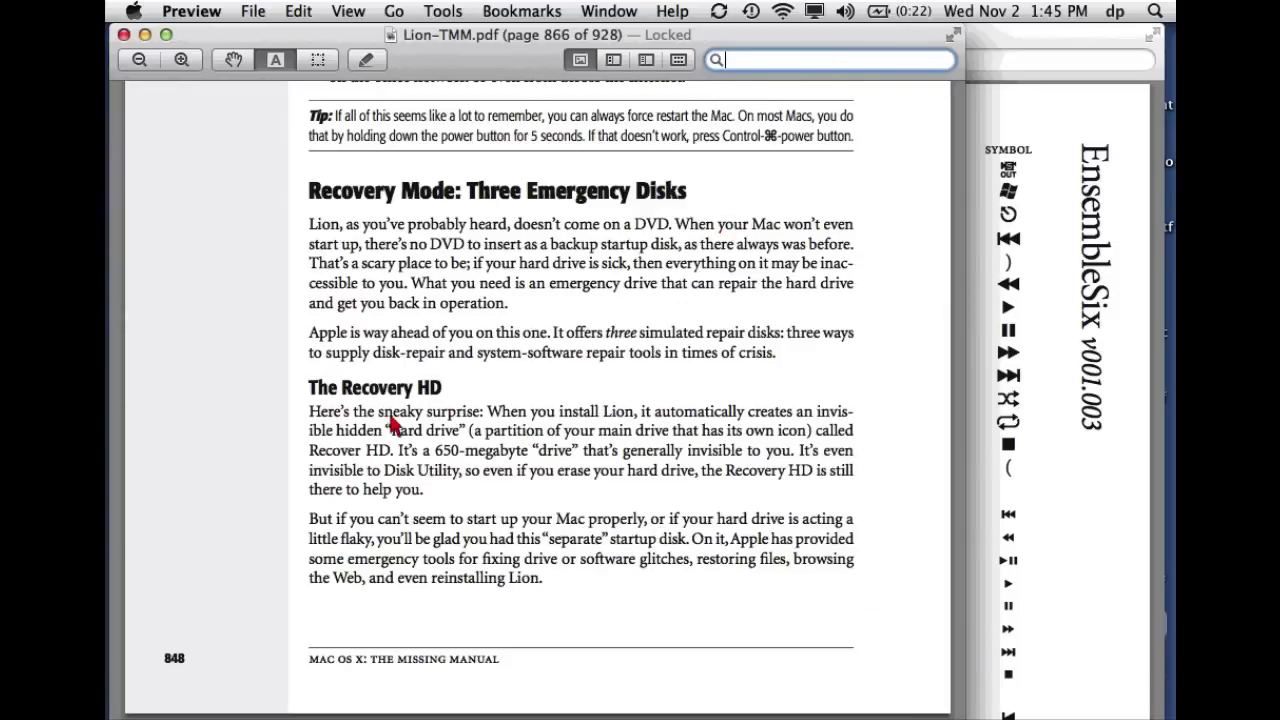
scroll(365, 408, down, 20)
scroll(365, 408, down, 10)
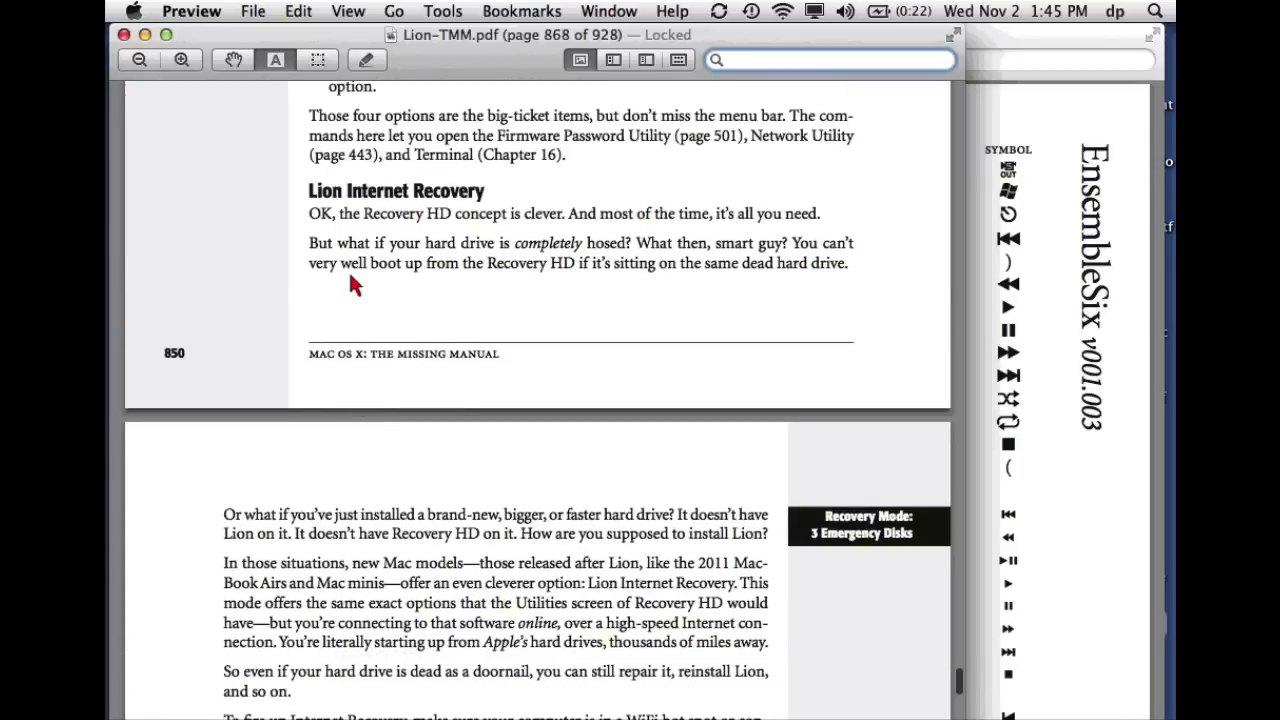
Step: Select the headings Lion Internet Recovery and Physical Recovery Disks and the word "2-gigabyte" while reading, and return to the Finder
triple_click(332, 198)
scroll(453, 197, down, 15)
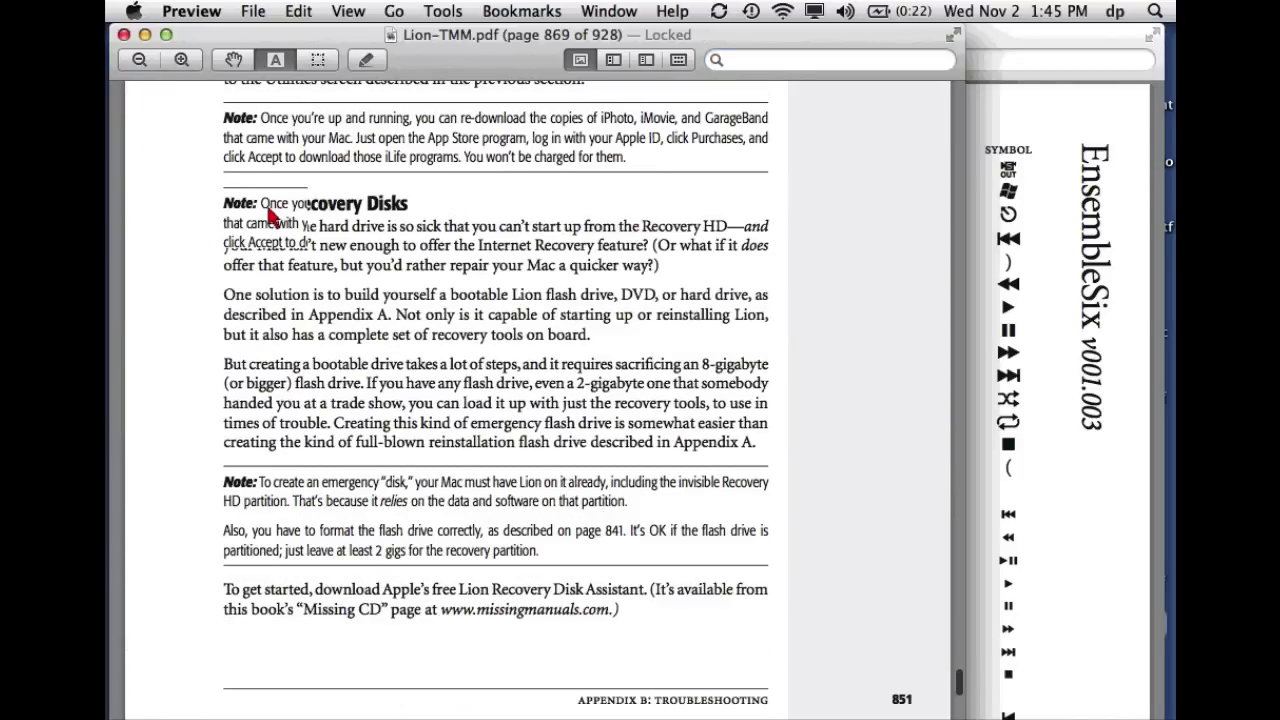
triple_click(278, 205)
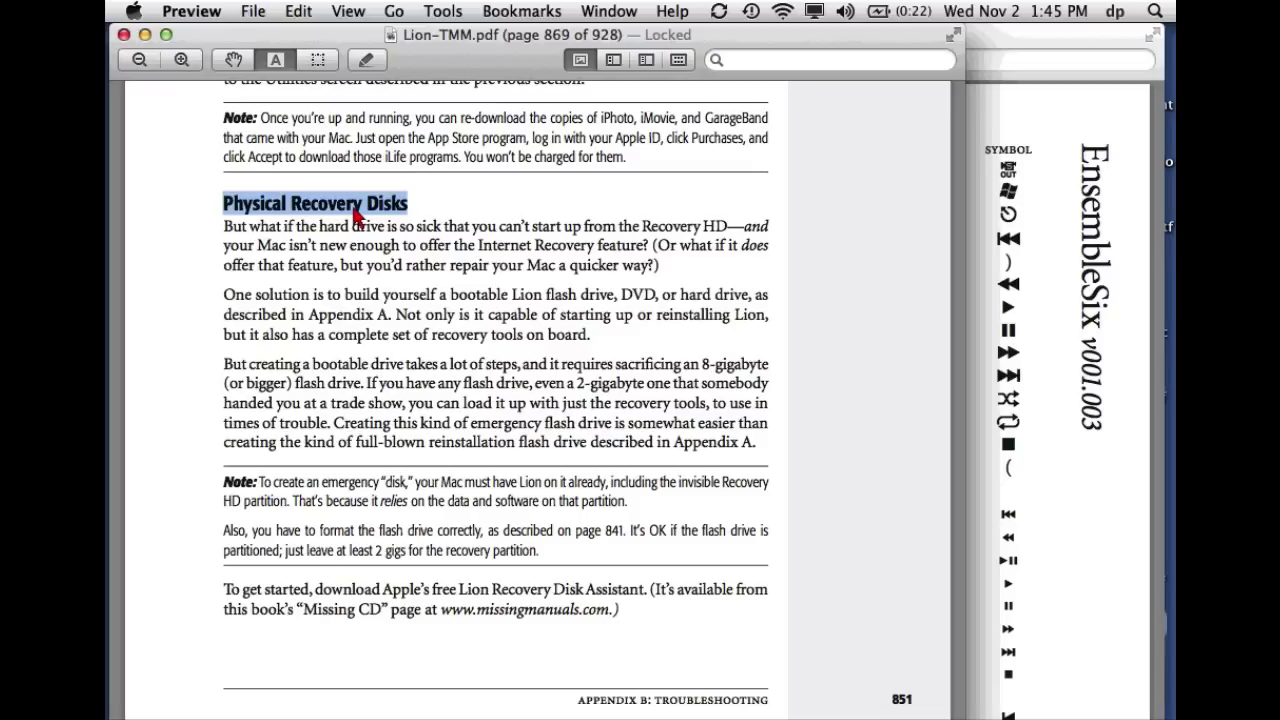
double_click(617, 390)
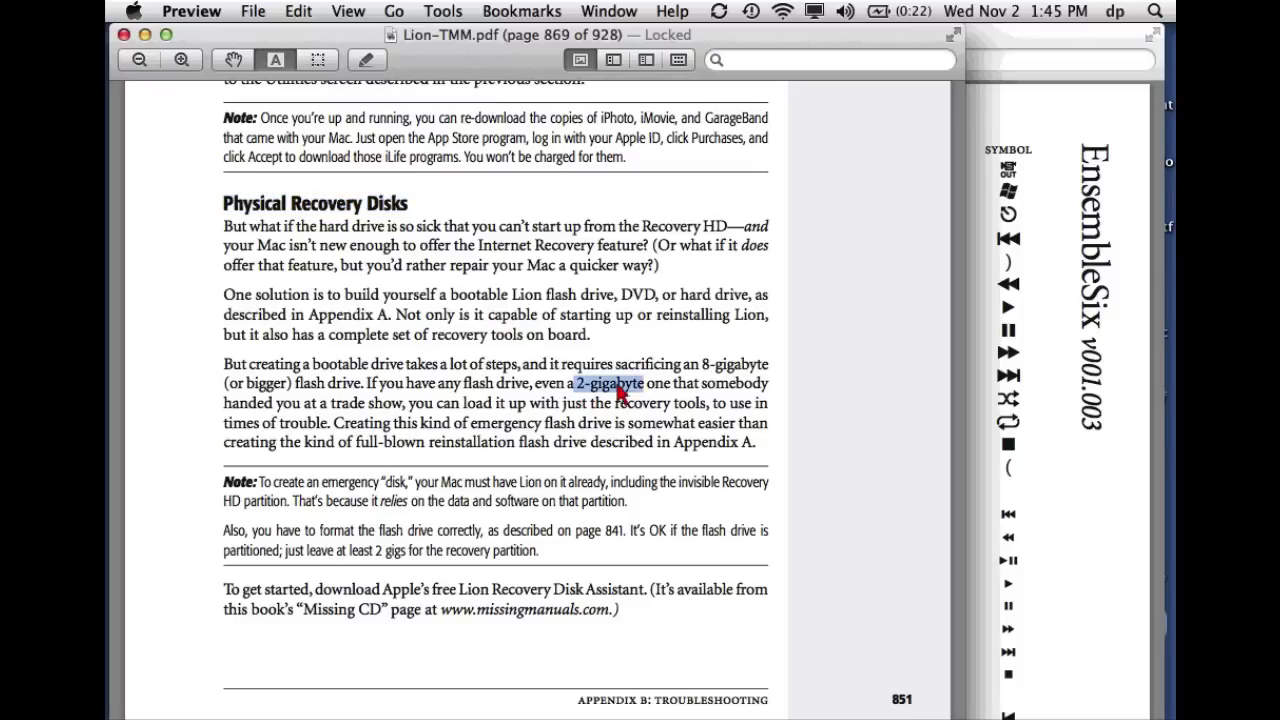
scroll(640, 392, down, 15)
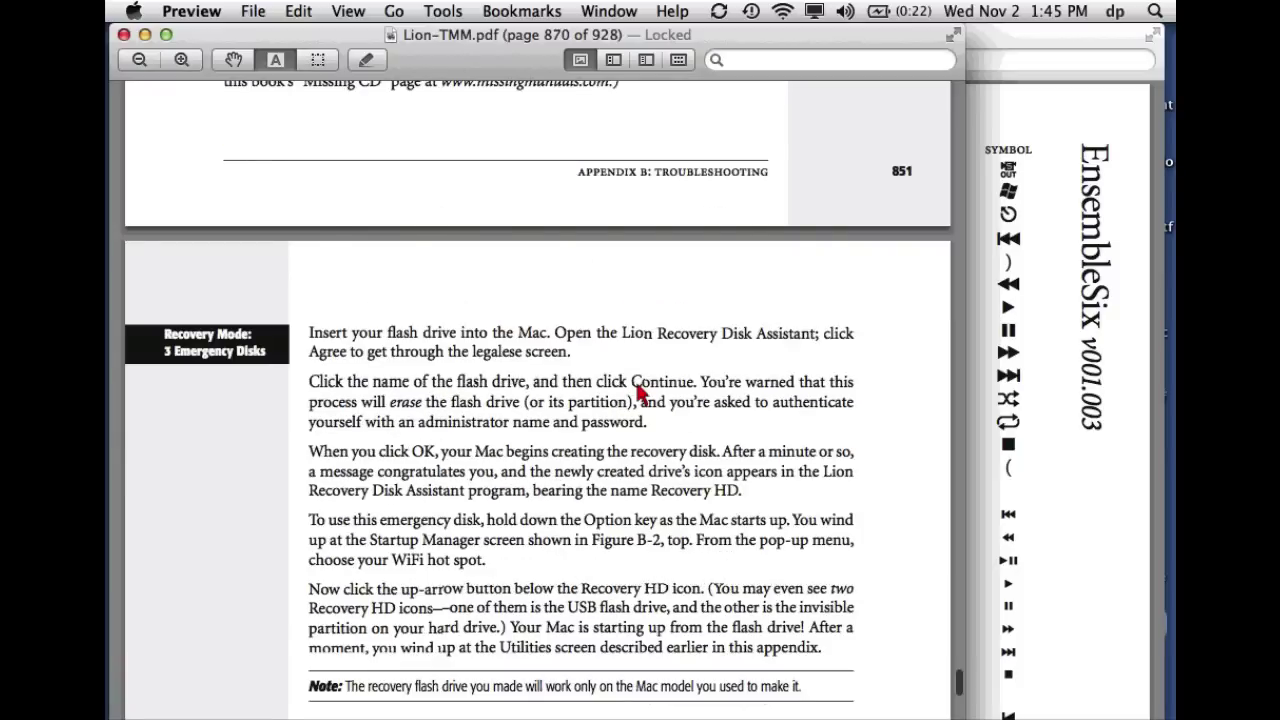
scroll(638, 388, up, 5)
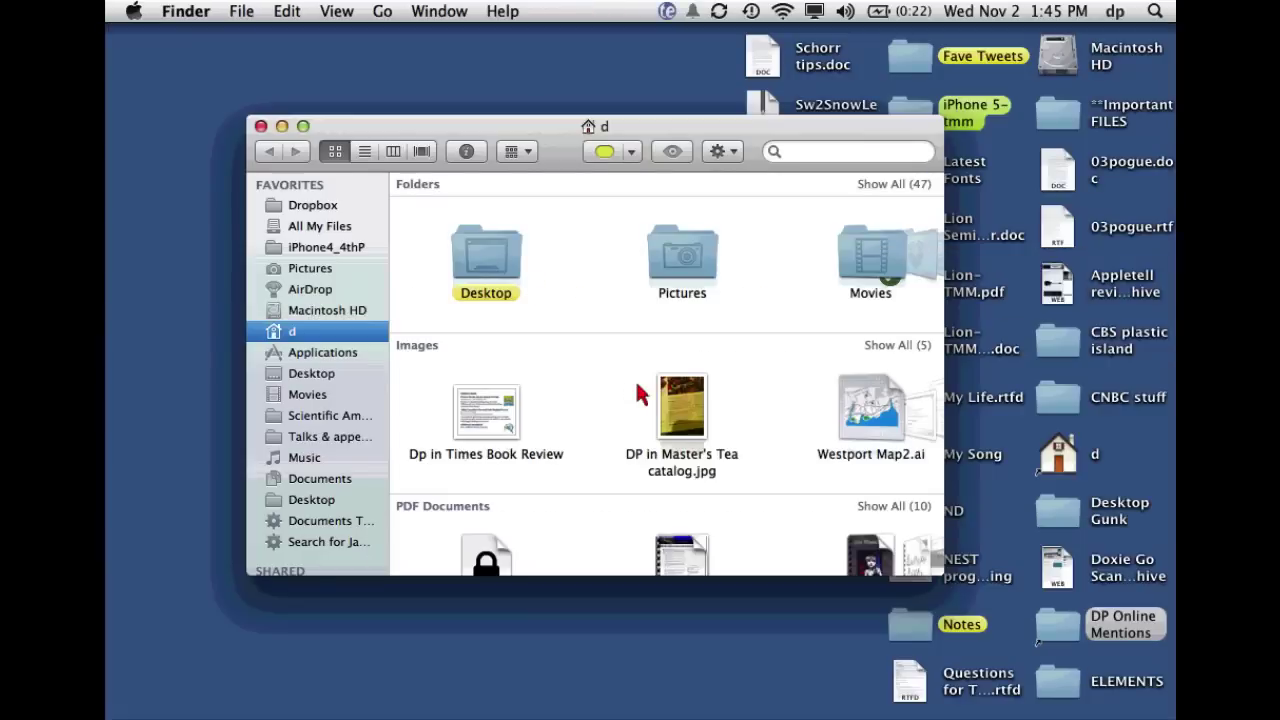
Step: Show All My Files in the Finder window and switch it to AirDrop
click(298, 236)
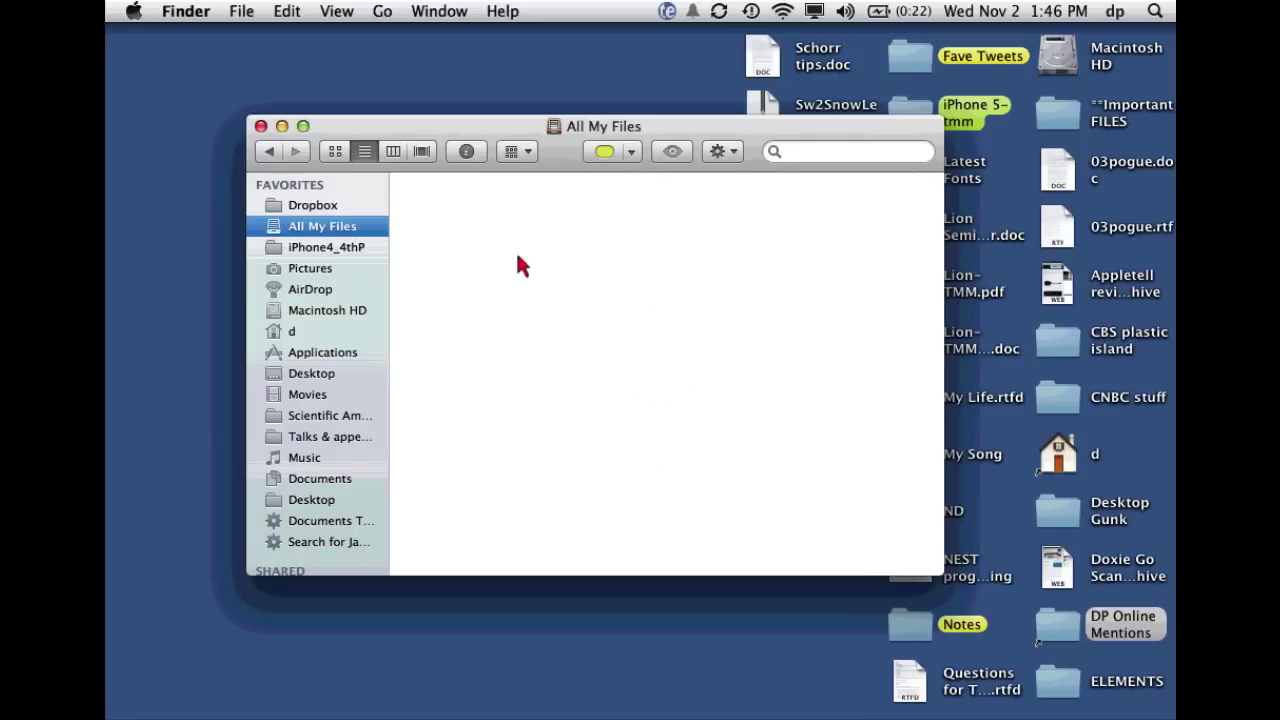
click(322, 268)
click(325, 292)
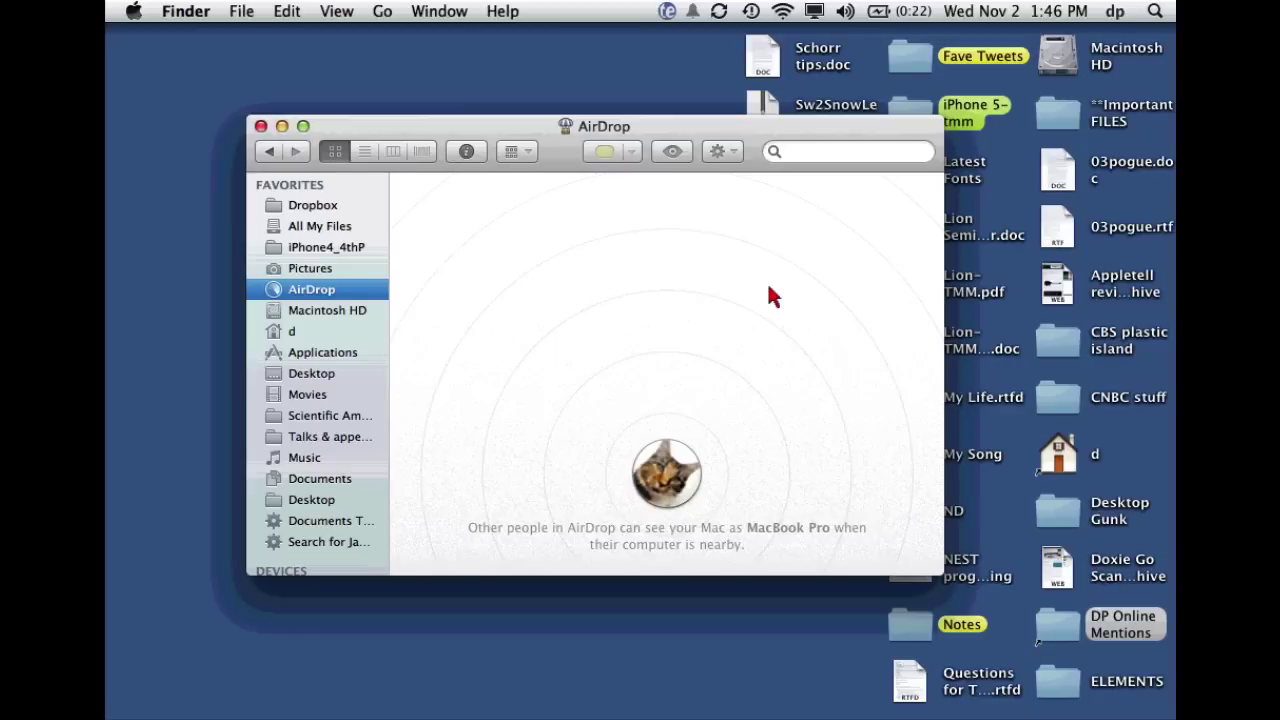
Step: Find 1303 airdrop.eps with a Spotlight search for "airdrop", copy it to the desktop and close the AirDrop window
key(super+space)
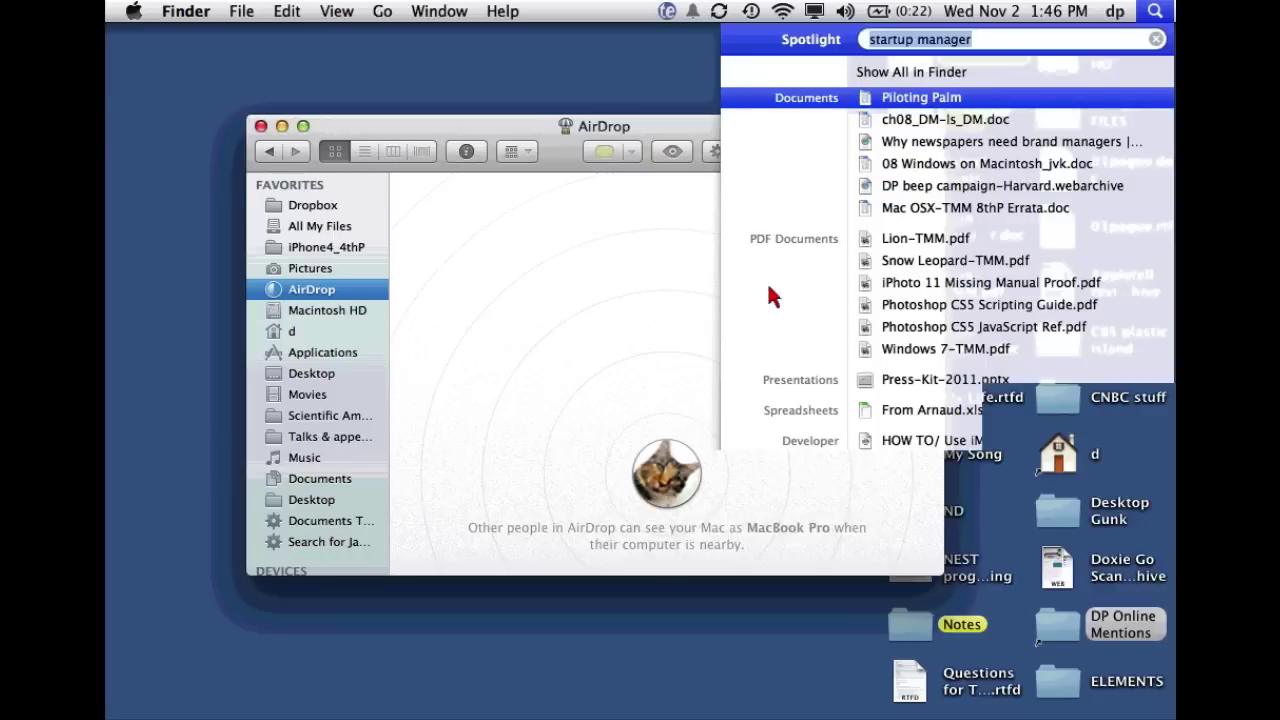
text(airdrop)
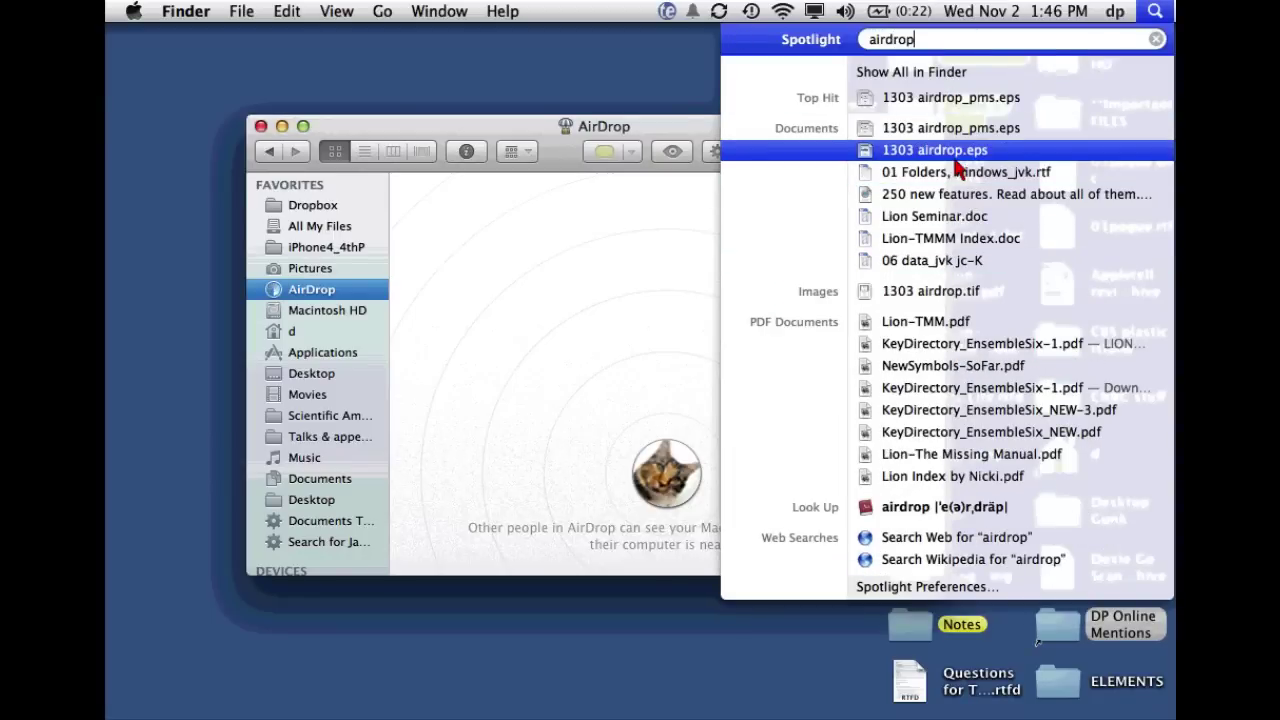
mouse_move(956, 160)
mouse_move(866, 163)
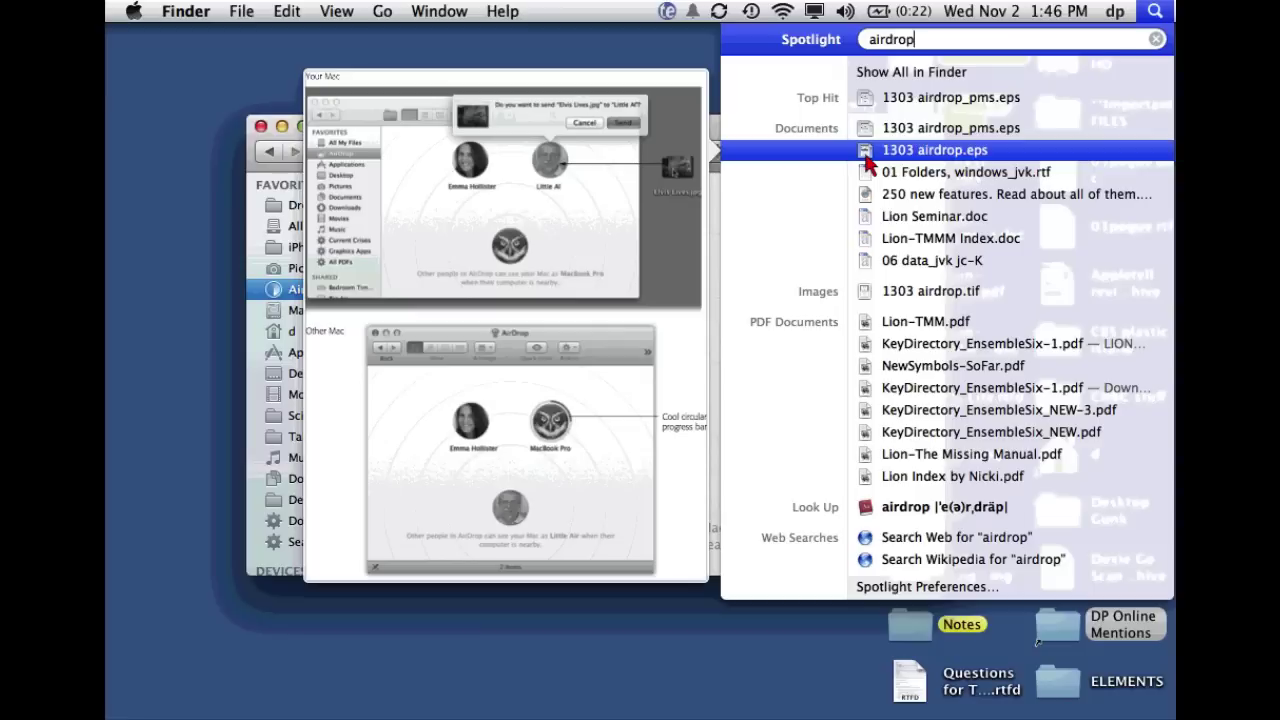
drag(866, 163, 354, 121)
click(260, 126)
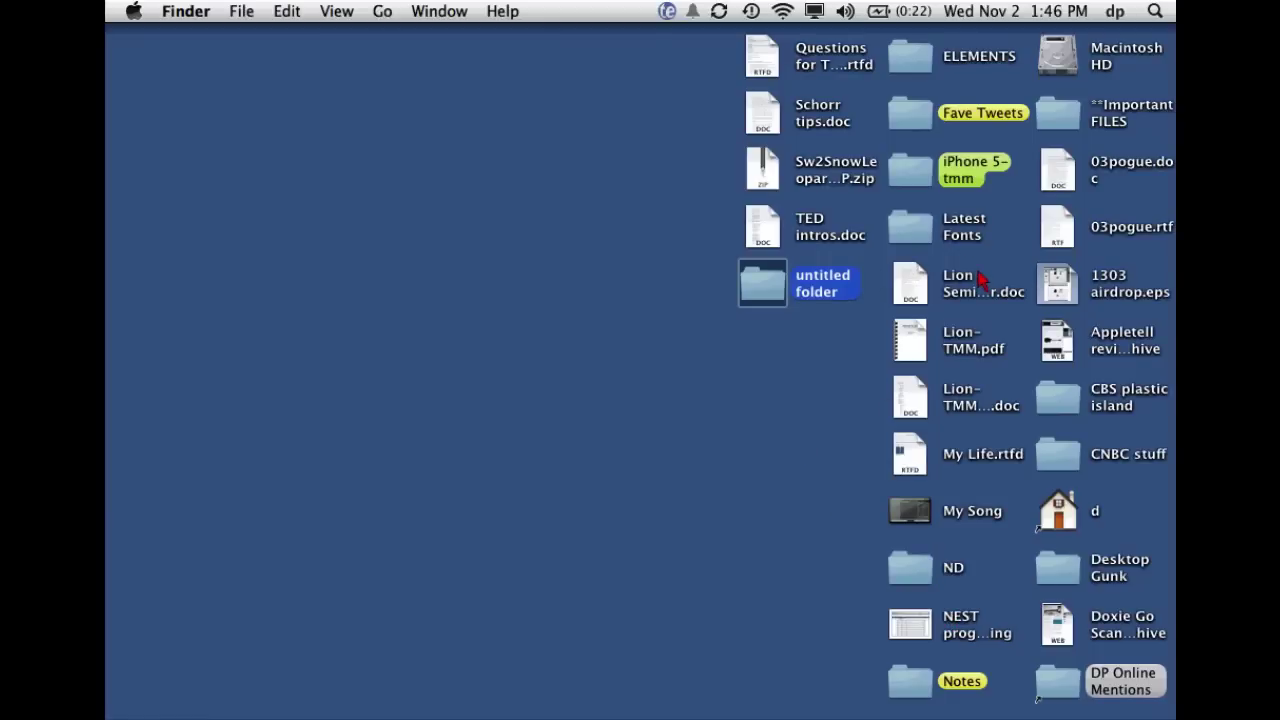
Step: Preview 1303 airdrop.eps from the desktop with Quick Look, and close the preview and deselect the file
click(1055, 289)
key(space)
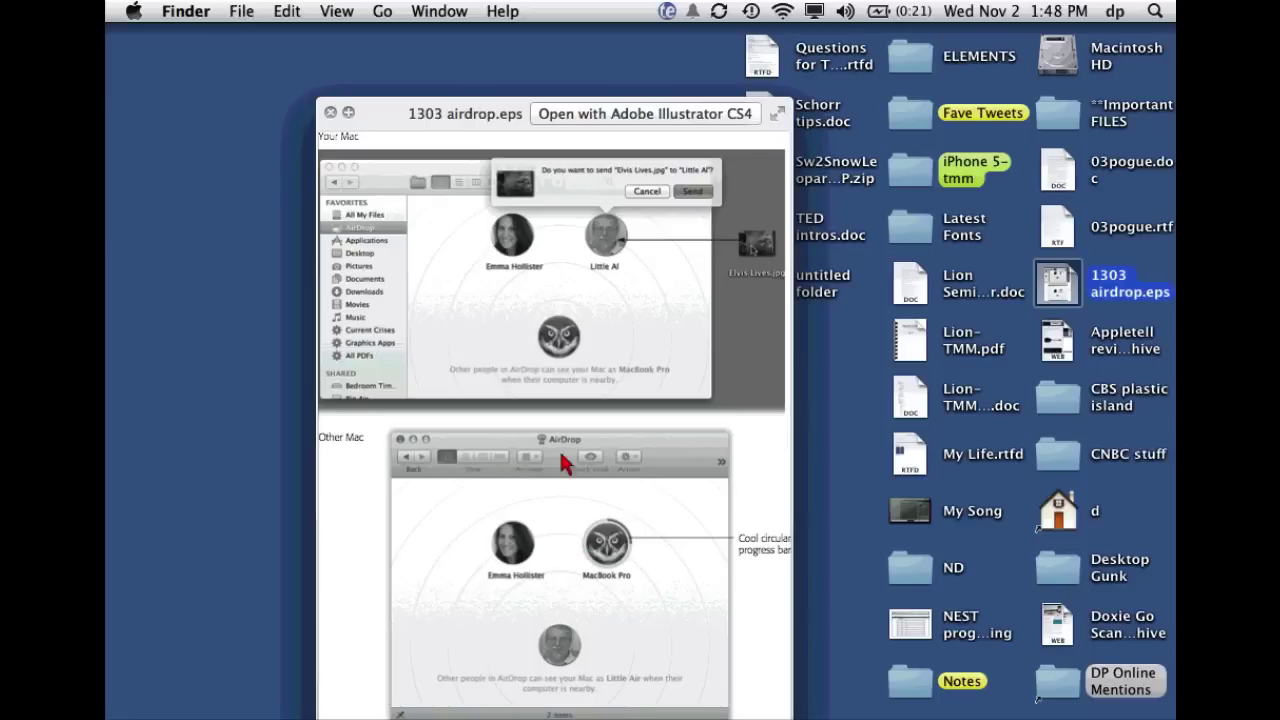
click(330, 113)
click(392, 216)
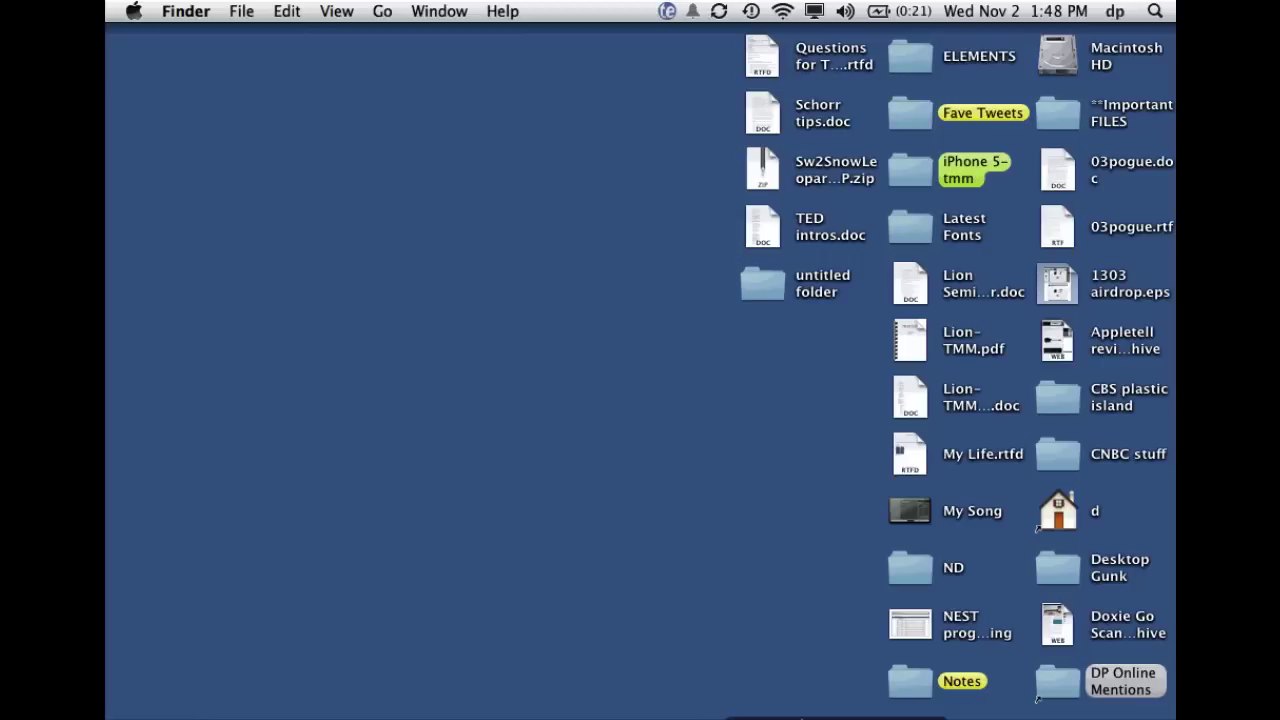
Step: Open iCal in Day view for December 2, 2011 and look through the list of upcoming events
click(797, 716)
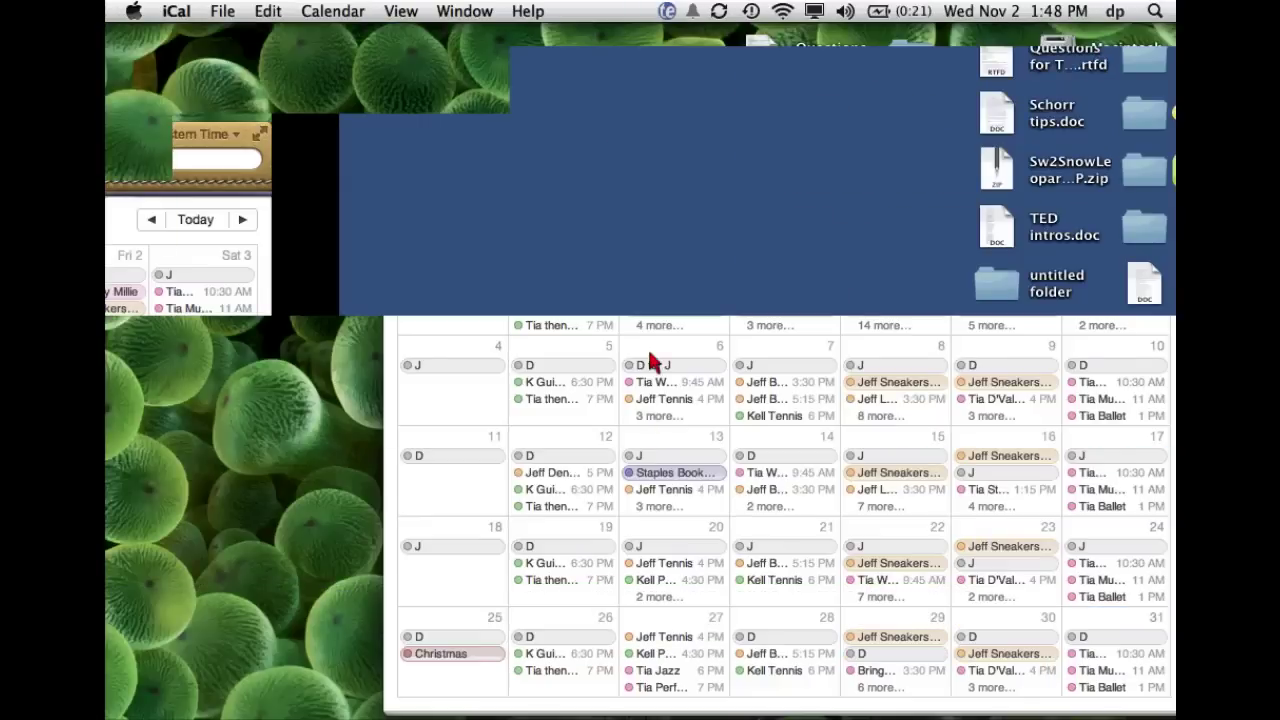
click(539, 117)
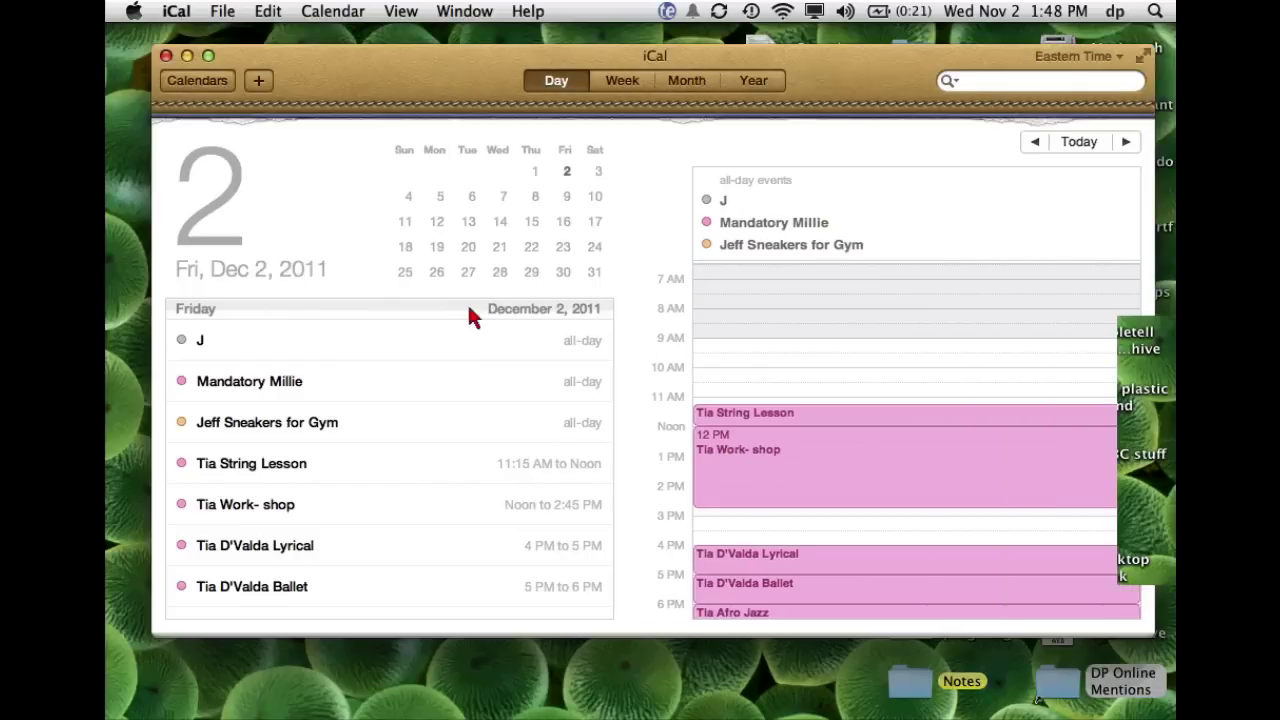
scroll(373, 395, down, 5)
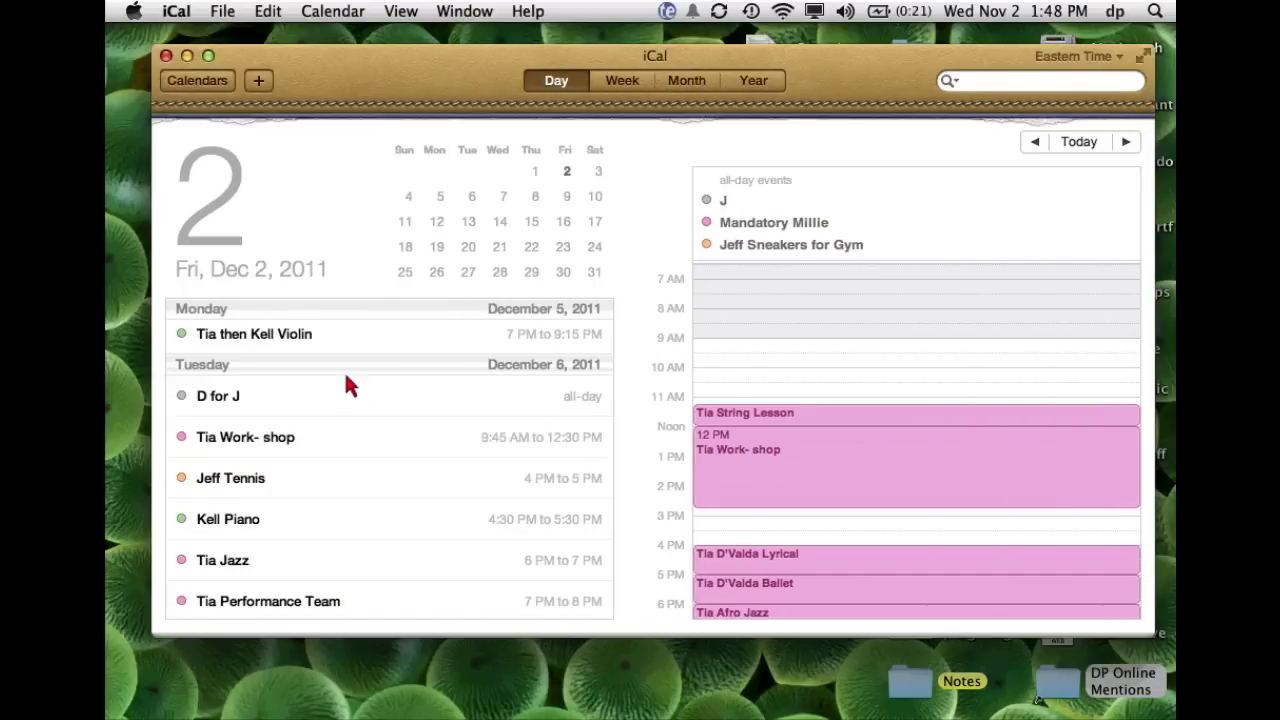
scroll(291, 347, down, 1)
scroll(291, 346, down, 12)
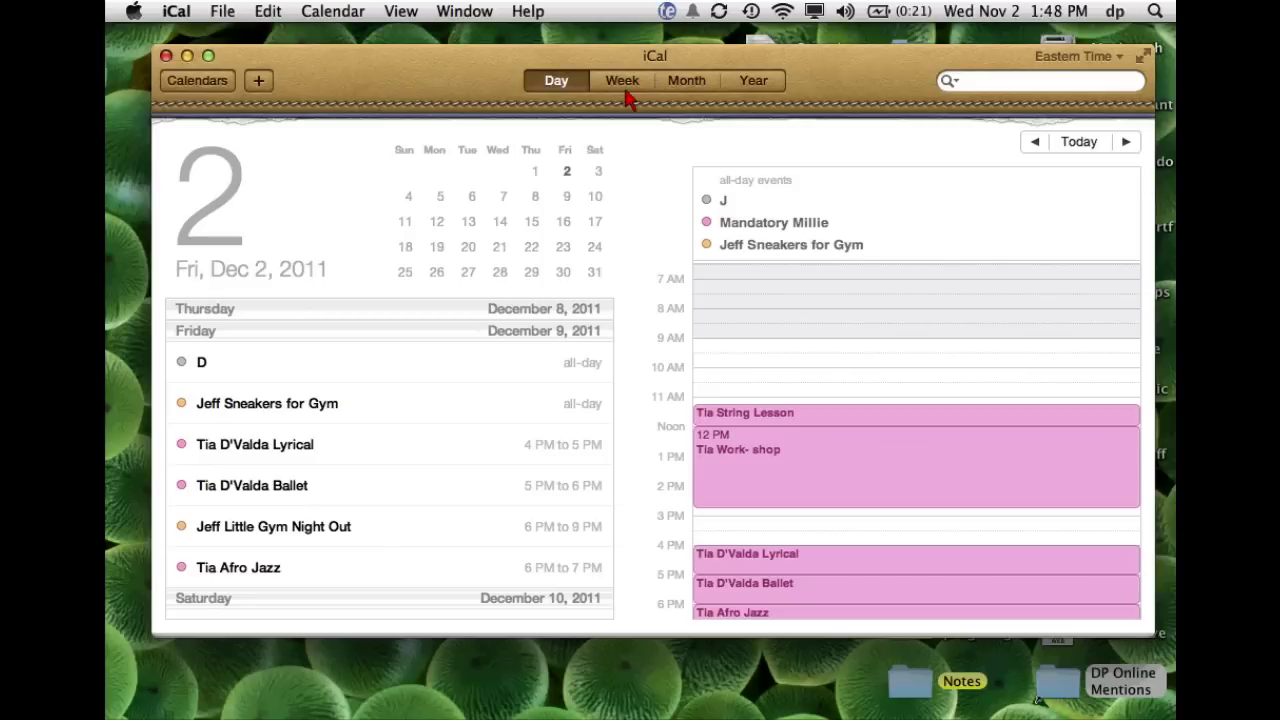
Step: Switch iCal to Year view, show and hide the calendar list, and quit iCal
click(754, 84)
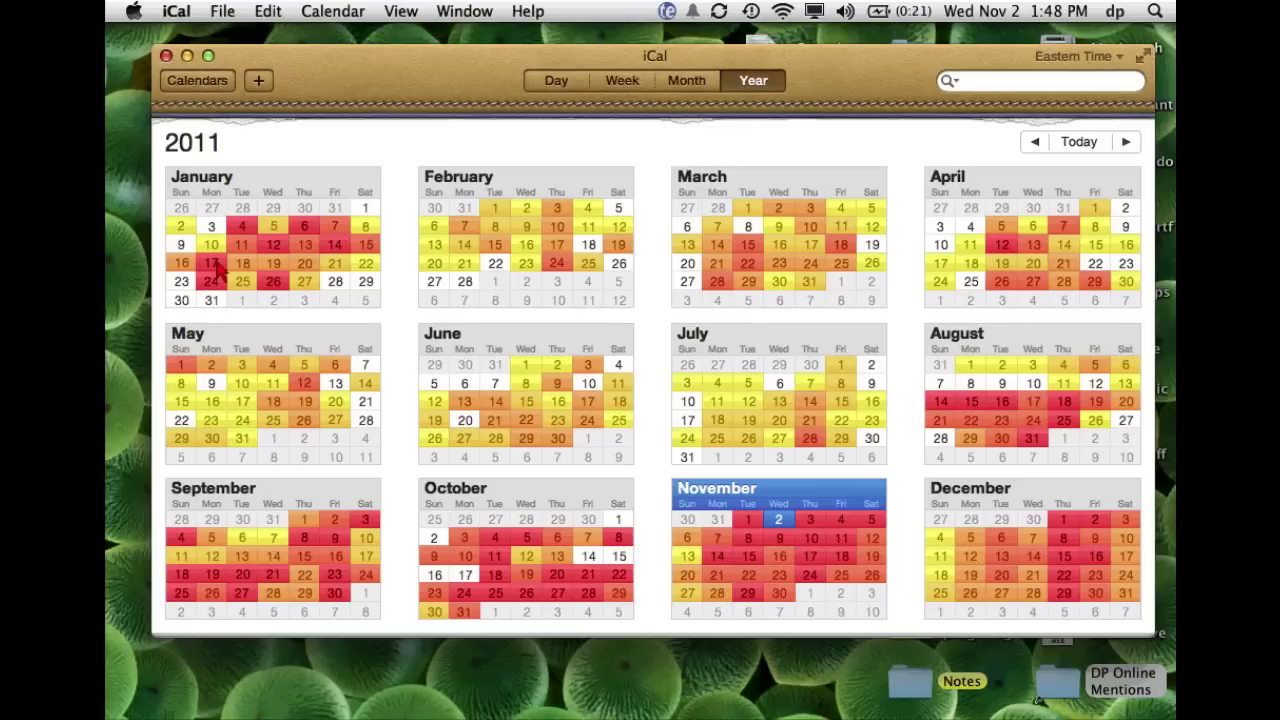
click(212, 84)
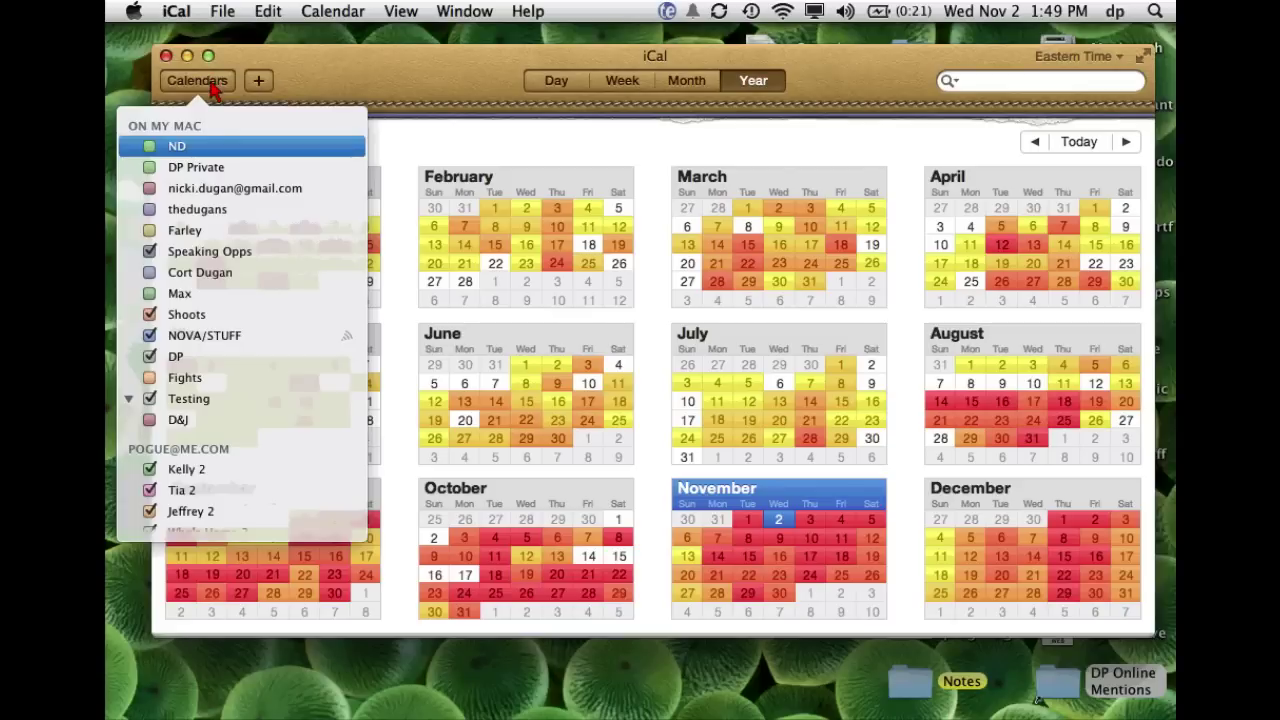
click(212, 84)
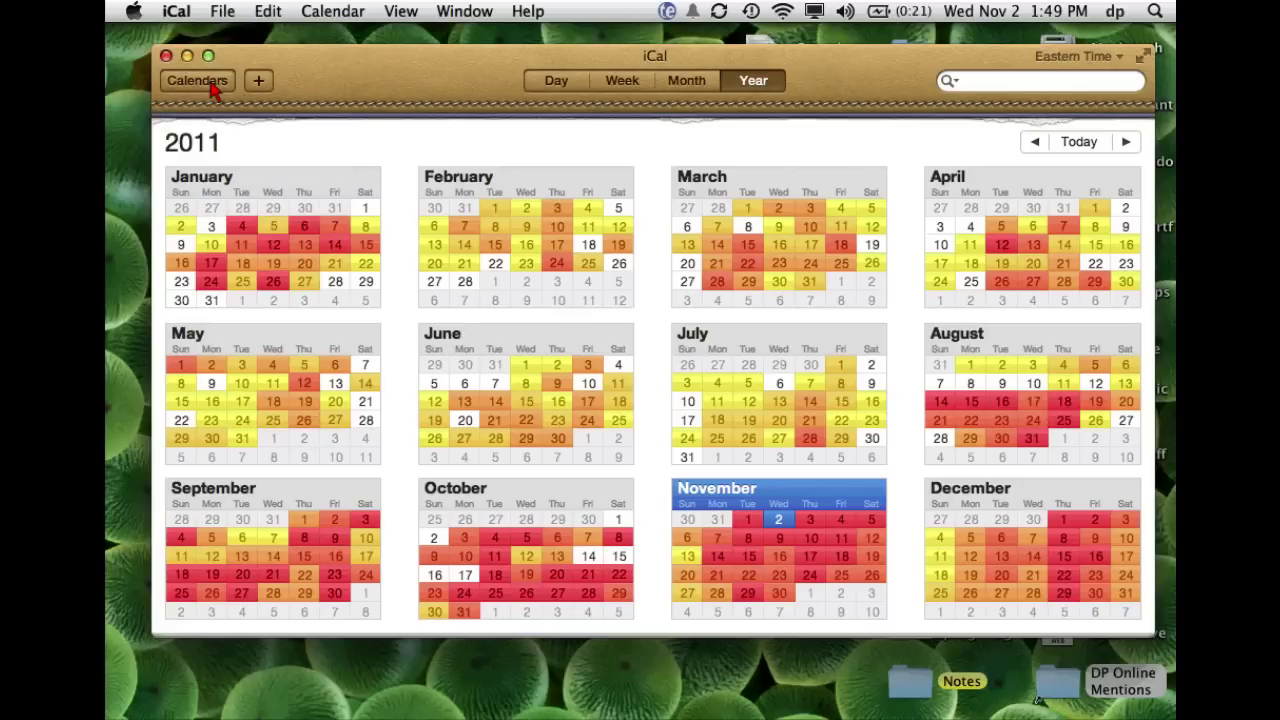
key(super+q)
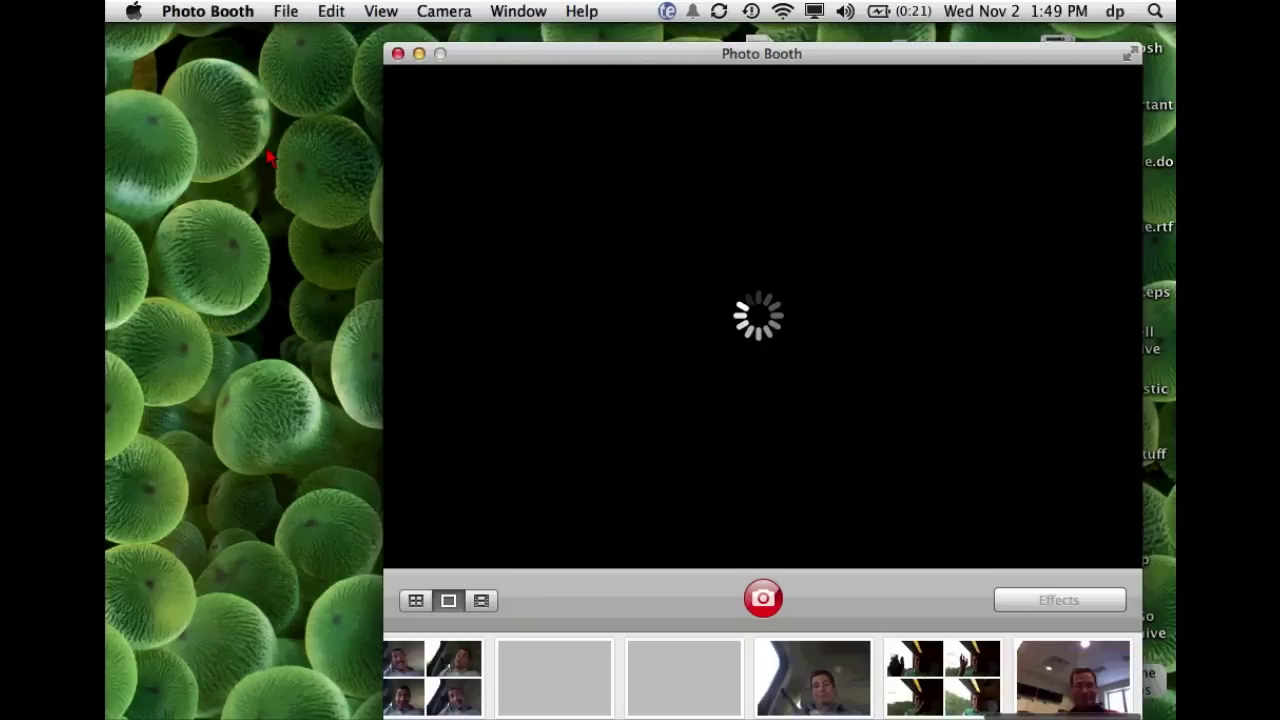
Step: Reposition the Photo Booth window, try the Lovestruck effect from the first effects page, and hide Photo Booth
drag(564, 53, 453, 52)
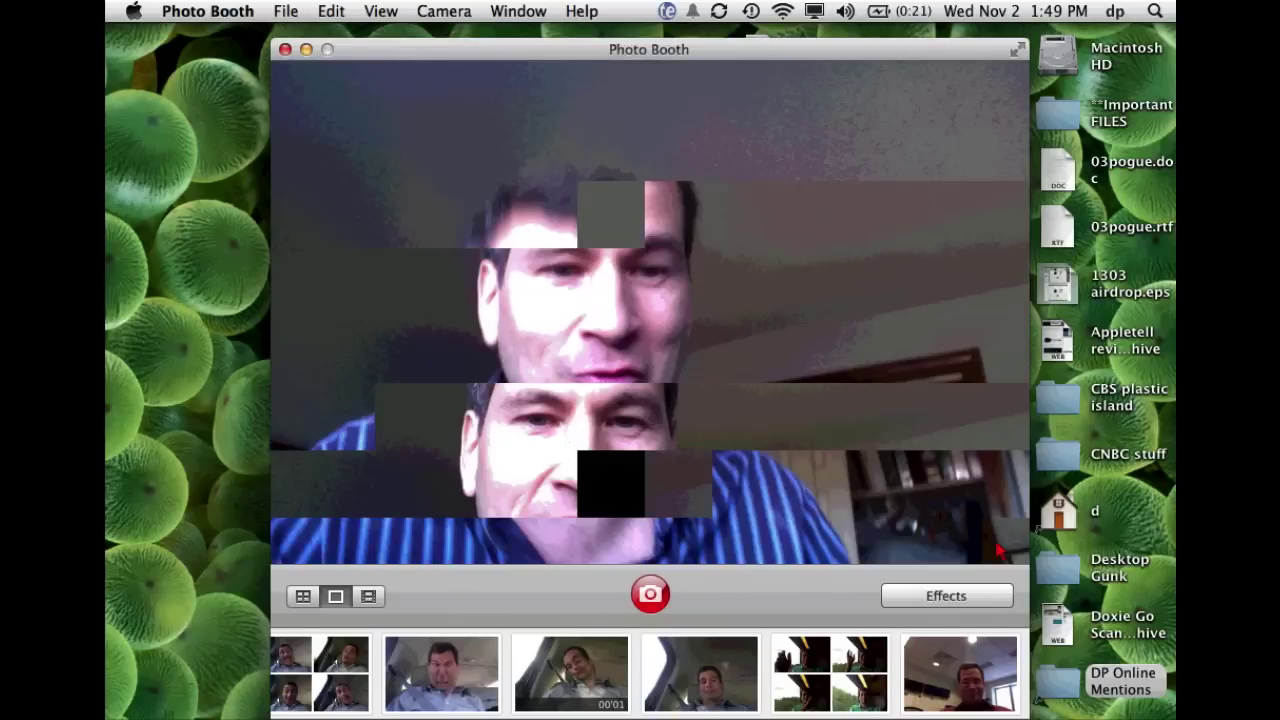
click(982, 606)
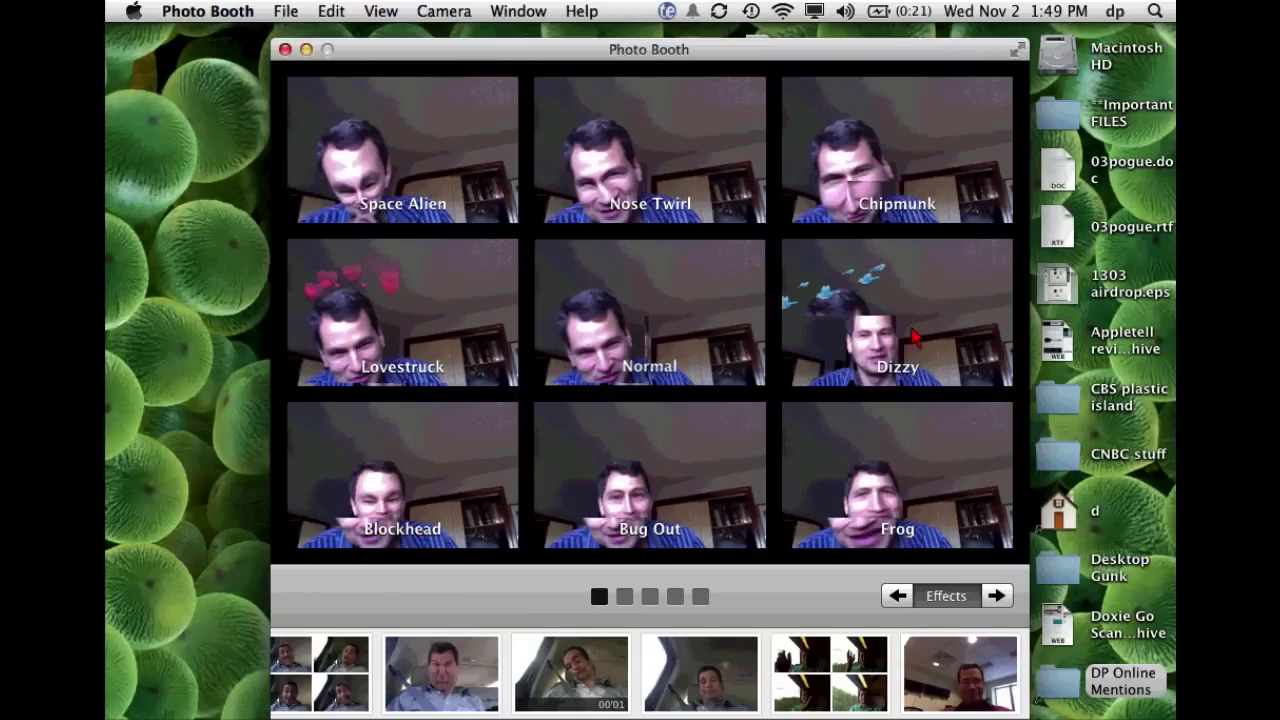
click(469, 331)
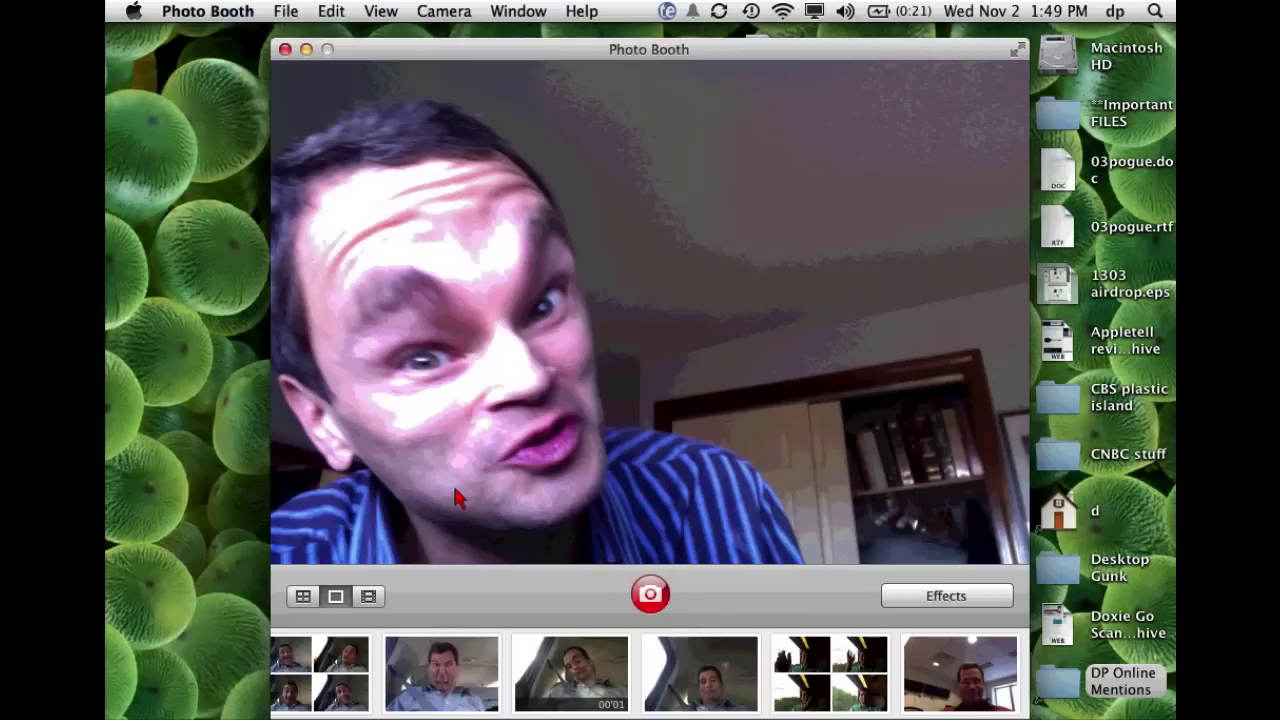
key(super+h)
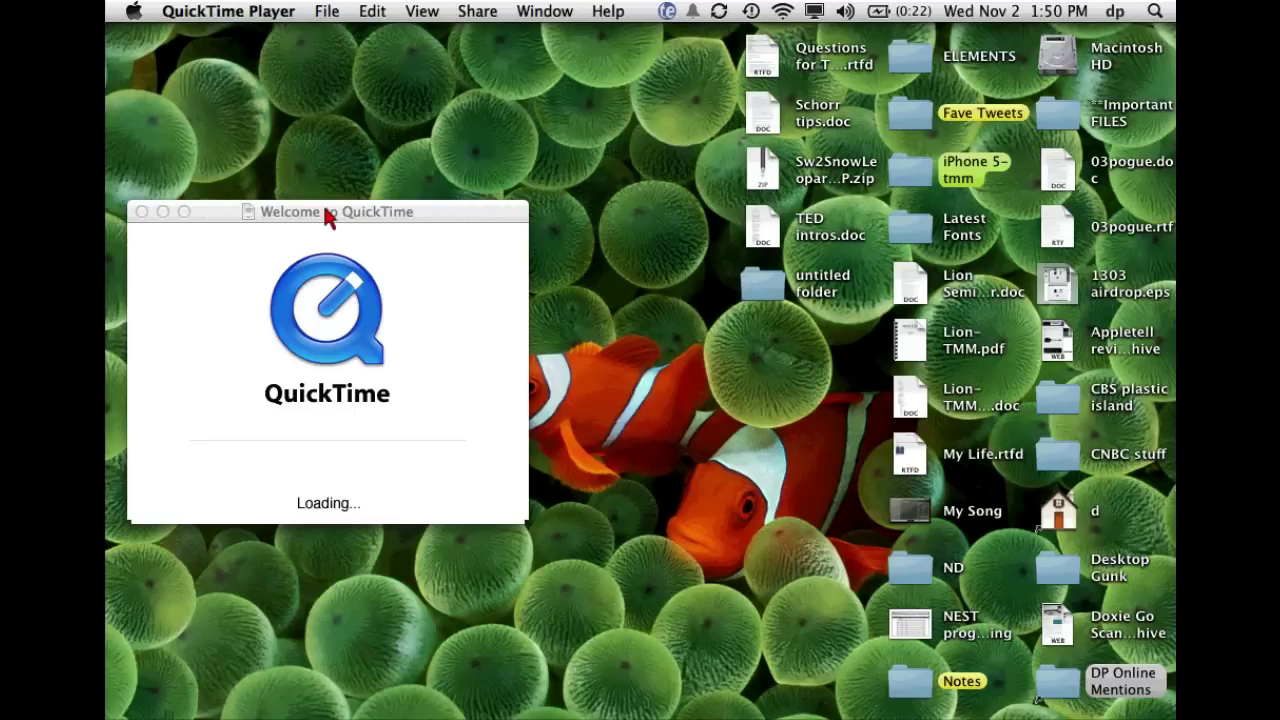
Step: Switch to QuickTime Player and create a new screen recording
click(327, 11)
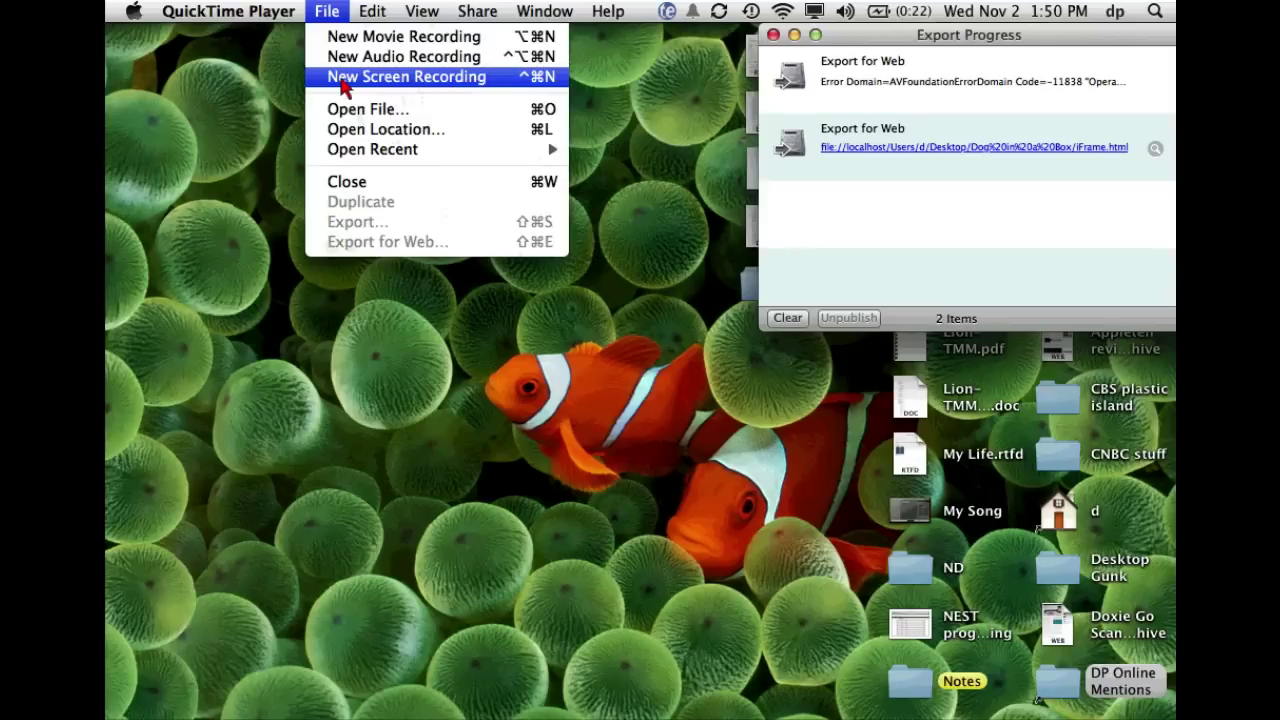
click(343, 77)
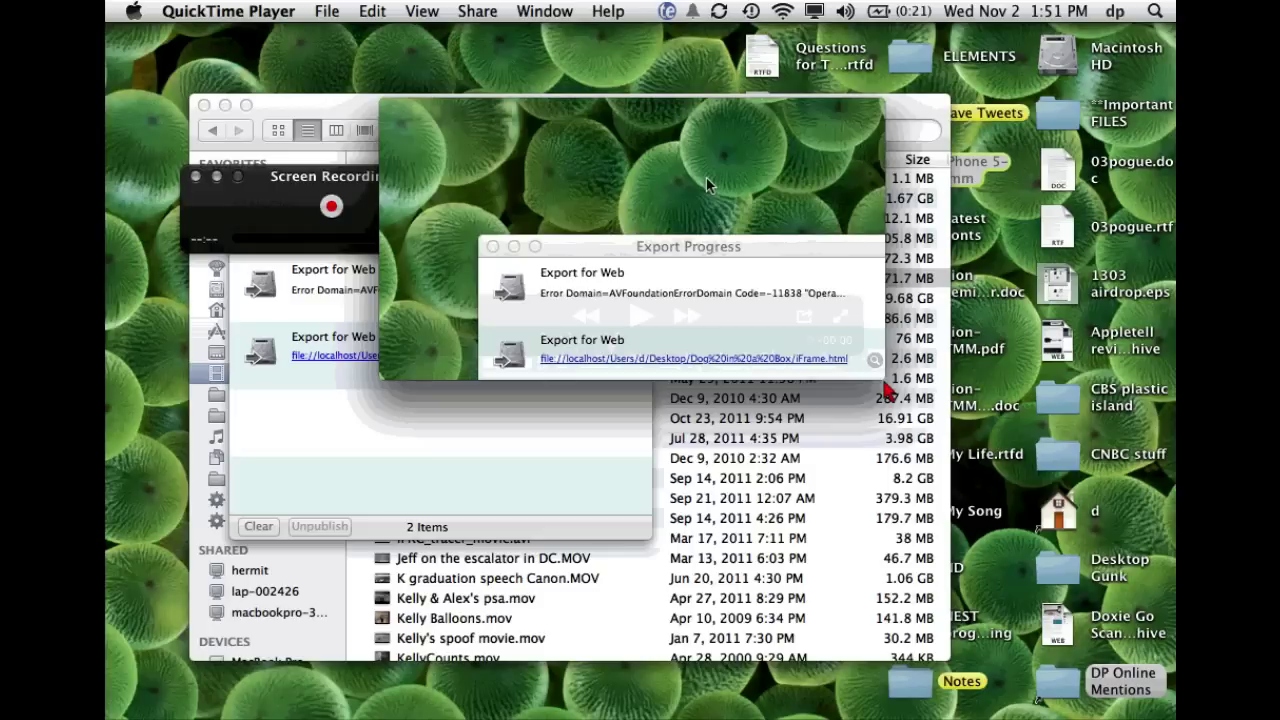
Step: Trim the end of a clip in the untitled screen recording back to 00:01.81
key(super+t)
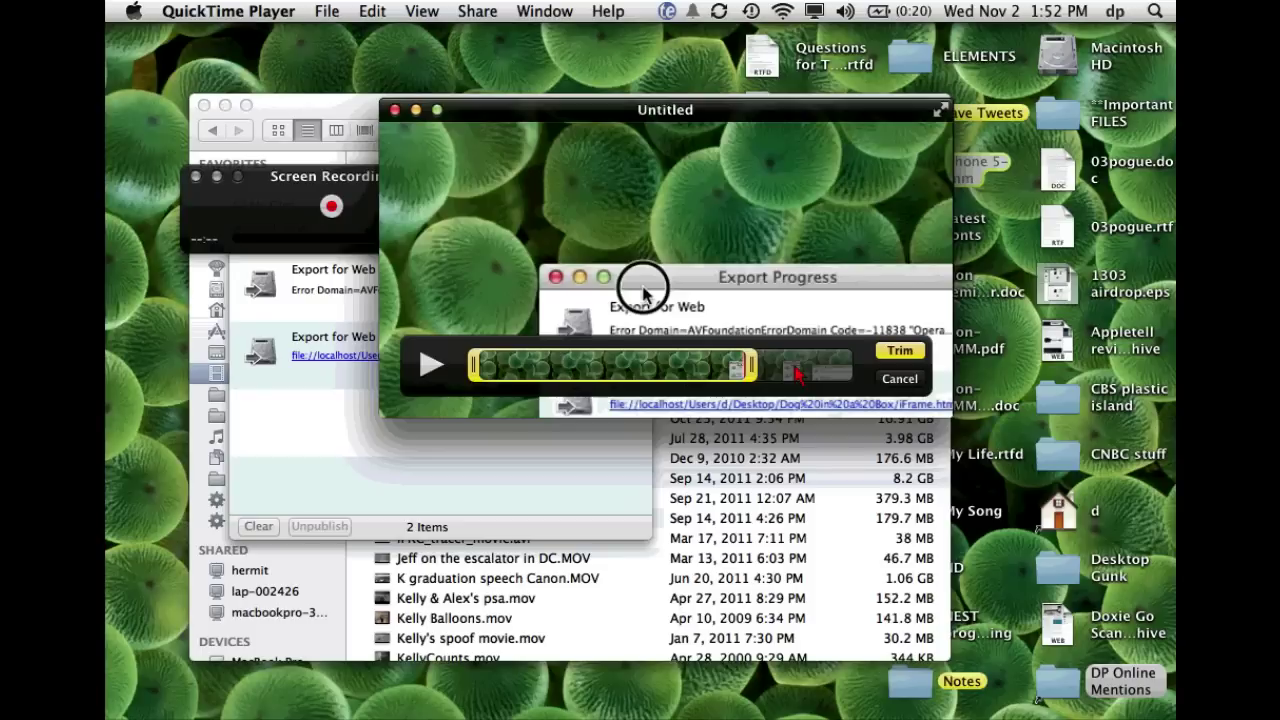
click(643, 290)
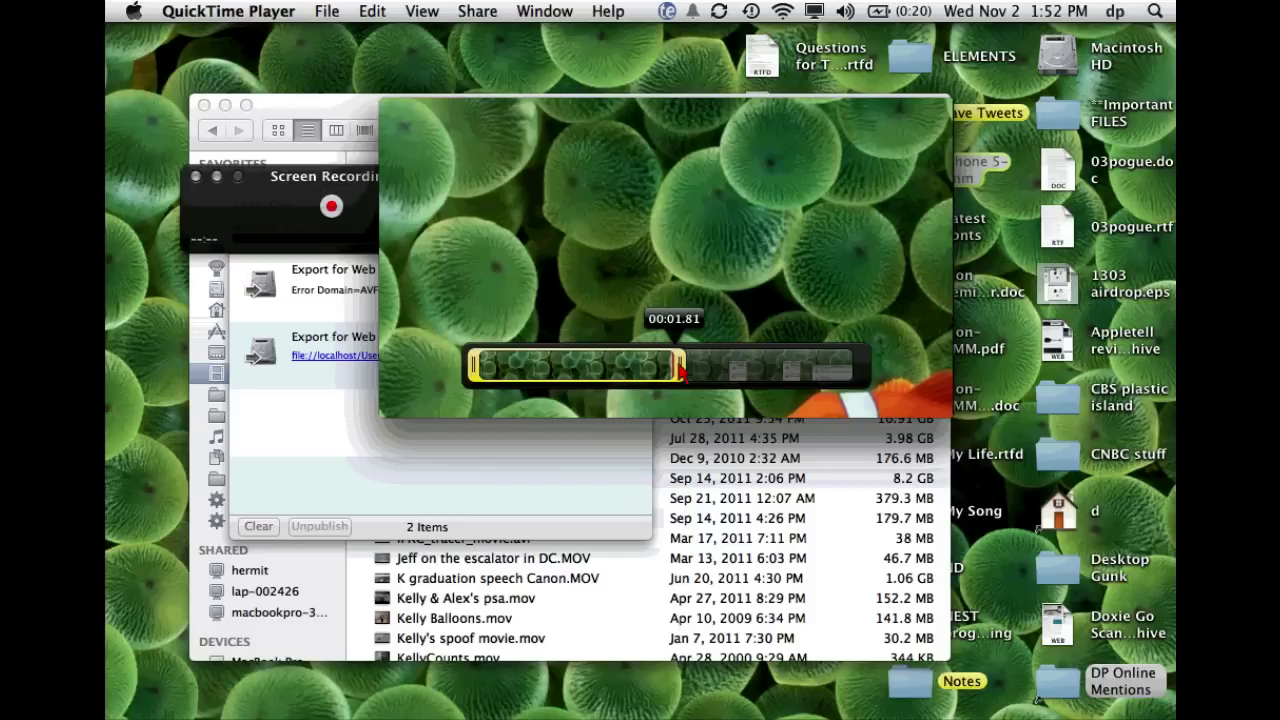
drag(680, 372, 680, 372)
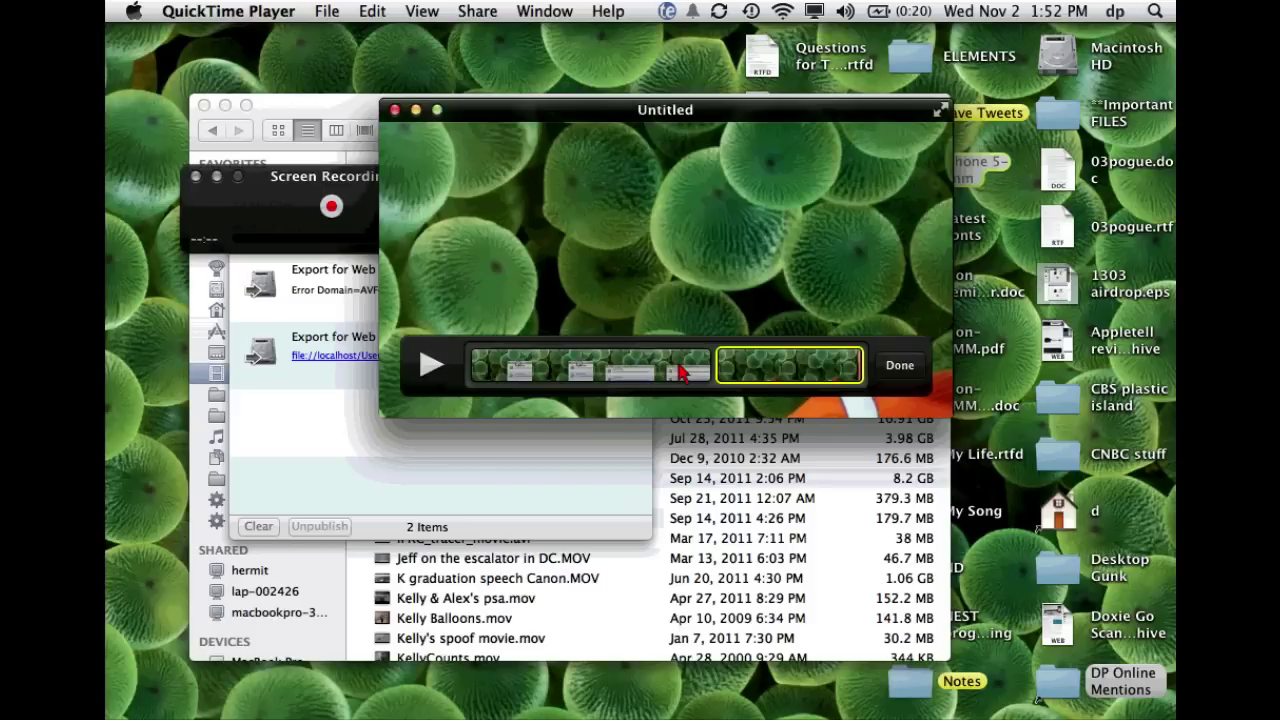